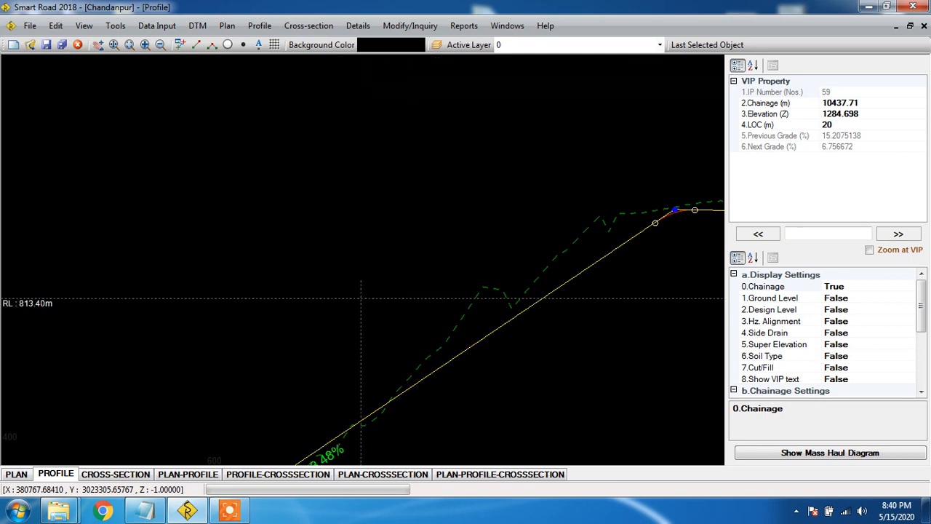
Open the cross-section view and browse through the next, previous and first sections to check for existing cross-sections
{"action": "left_click", "coordinate": [117, 475]}
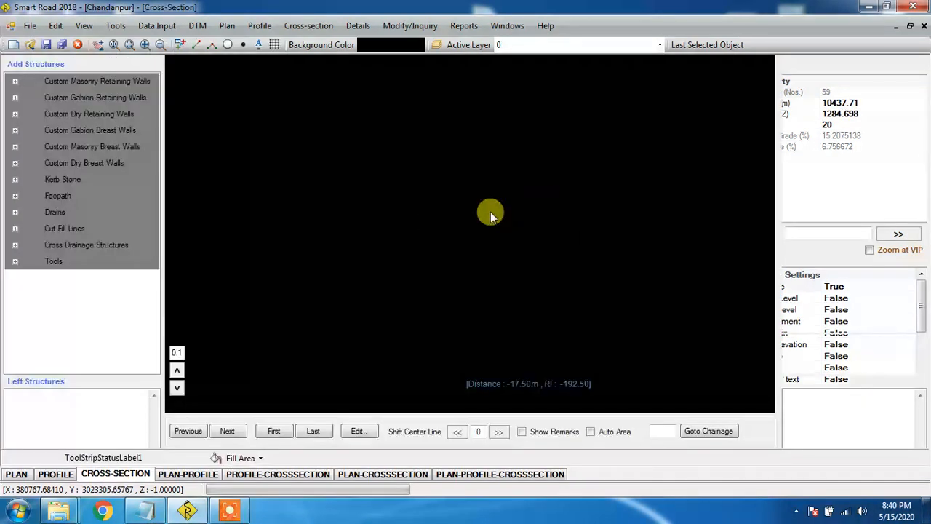
{"action": "left_click", "coordinate": [231, 429]}
{"action": "left_click", "coordinate": [203, 430]}
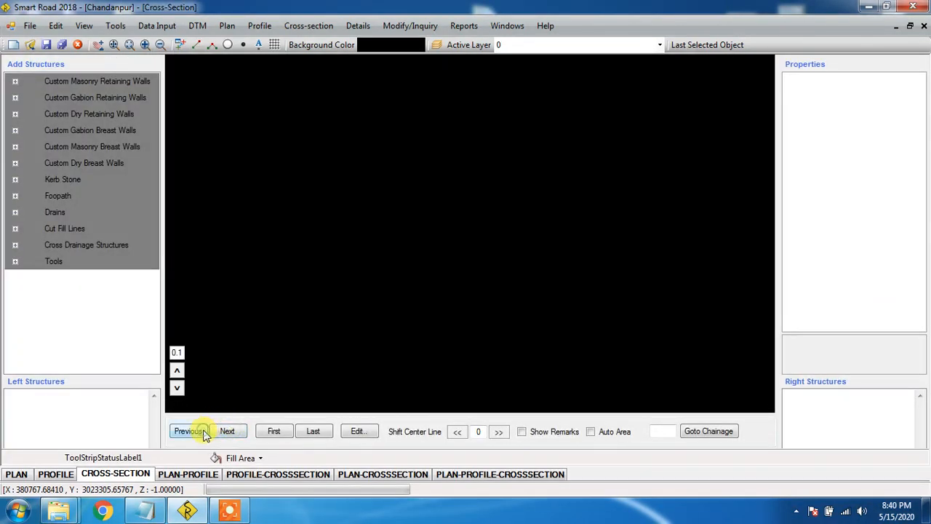
{"action": "left_click", "coordinate": [273, 430]}
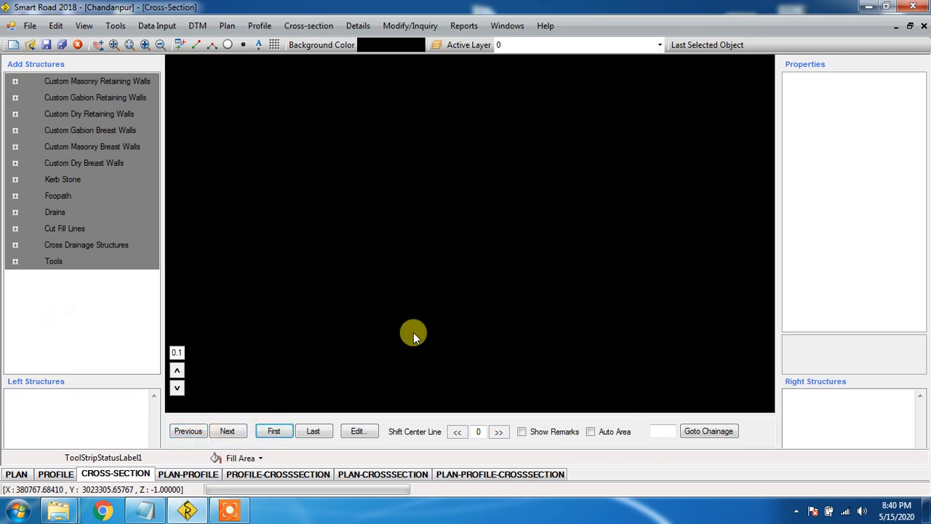
{"action": "left_click", "coordinate": [198, 26]}
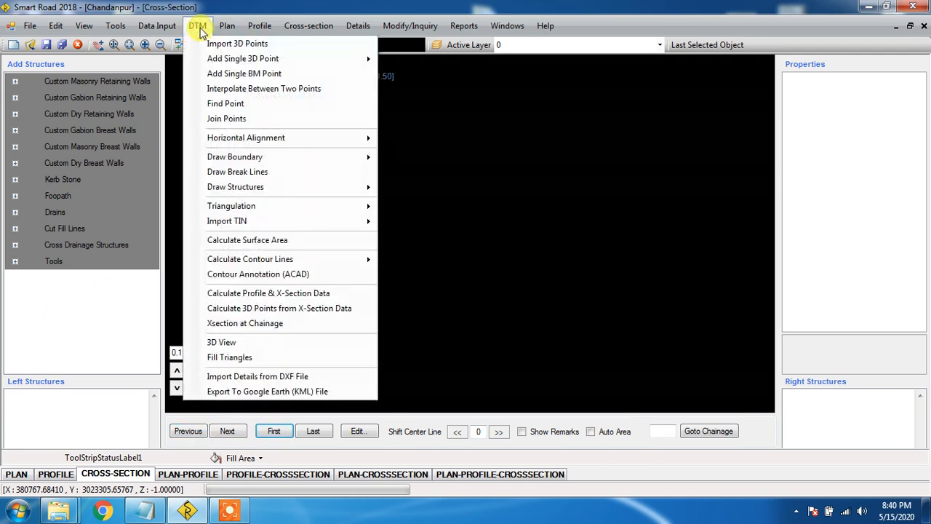
{"action": "left_click", "coordinate": [324, 296]}
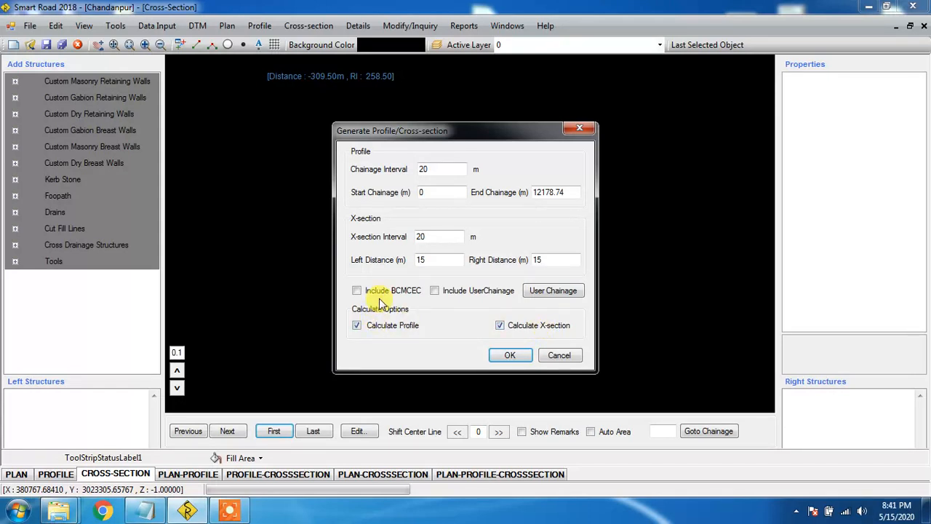
{"action": "left_click", "coordinate": [442, 166]}
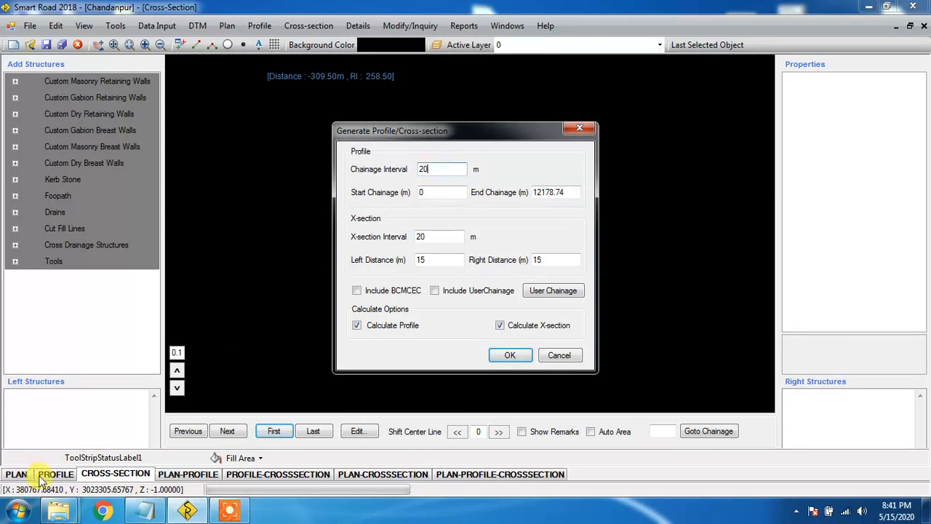
{"action": "left_click", "coordinate": [552, 356]}
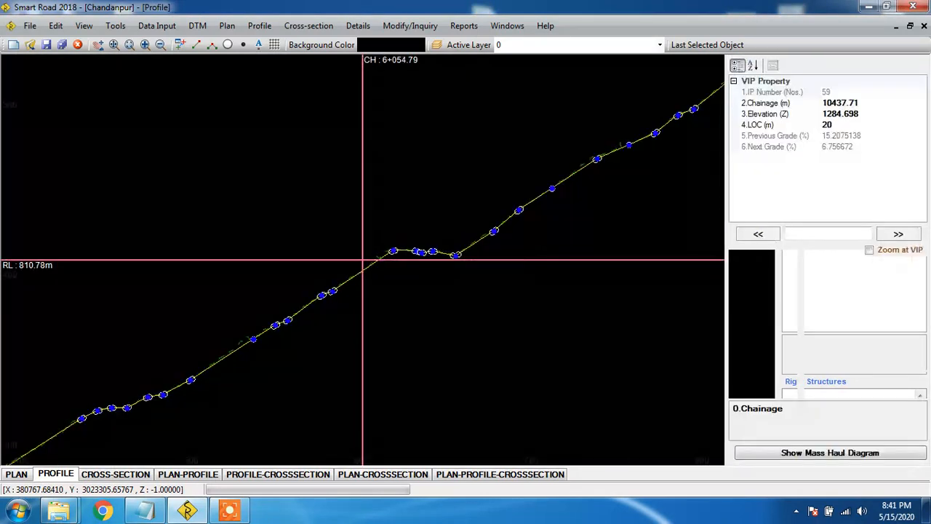
Examine the chainage labels at the start of the road profile
{"action": "scroll", "coordinate": [363, 262], "scroll_direction": "down", "scroll_amount": 3}
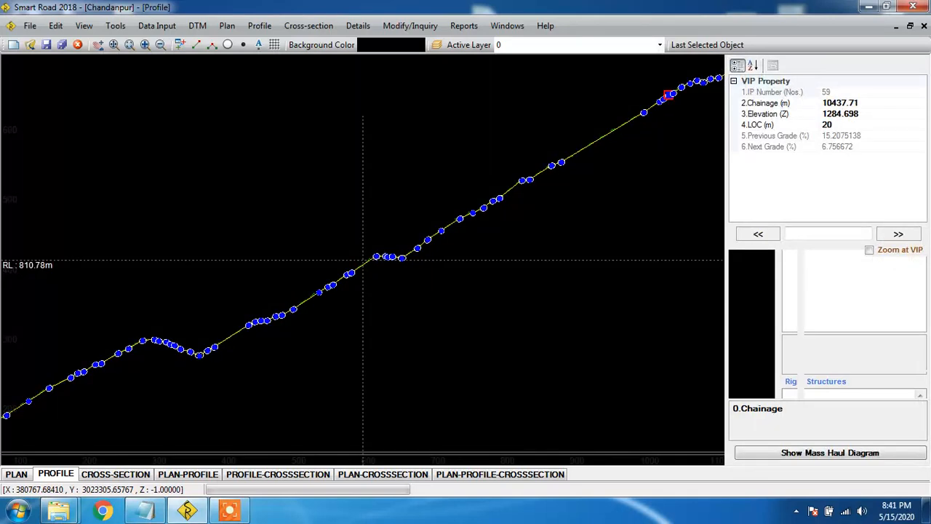
{"action": "scroll", "coordinate": [363, 259], "scroll_direction": "down", "scroll_amount": 1}
{"action": "scroll", "coordinate": [215, 318], "scroll_direction": "up", "scroll_amount": 3}
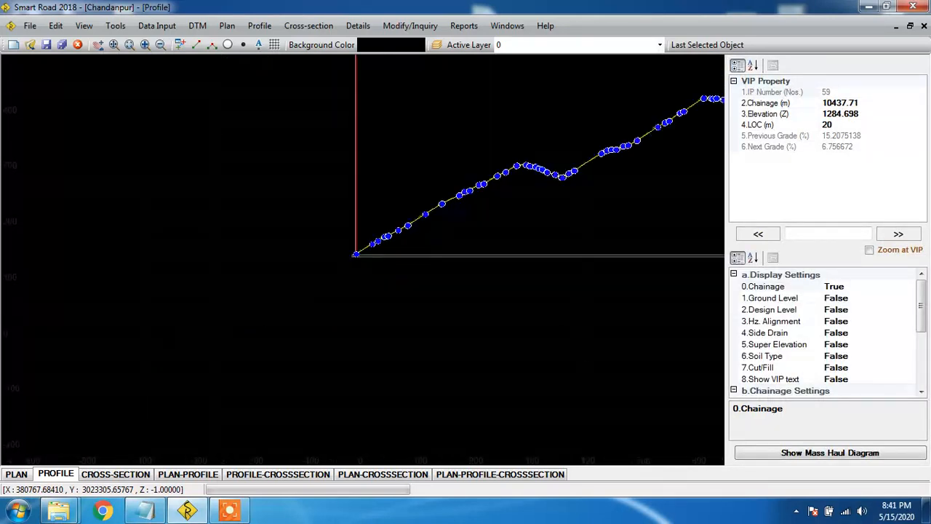
{"action": "scroll", "coordinate": [362, 259], "scroll_direction": "up", "scroll_amount": 8}
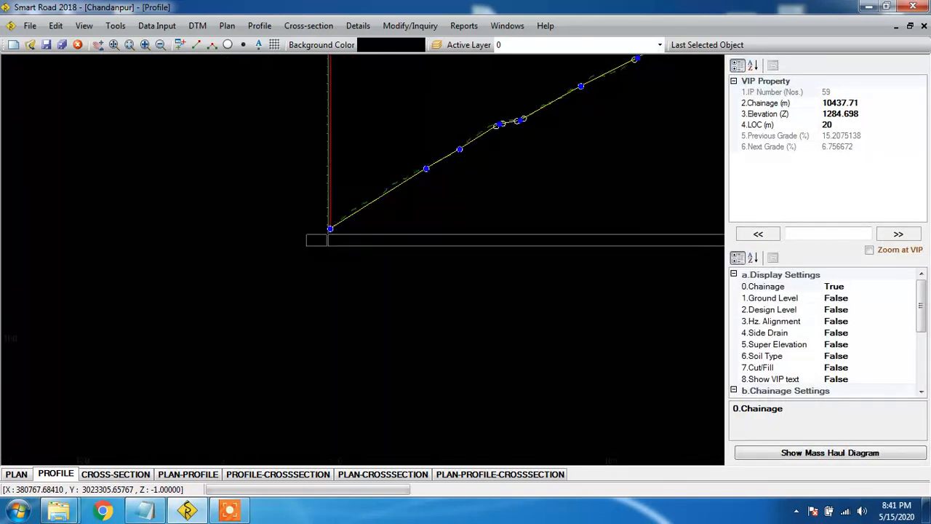
{"action": "scroll", "coordinate": [340, 236], "scroll_direction": "up", "scroll_amount": 5}
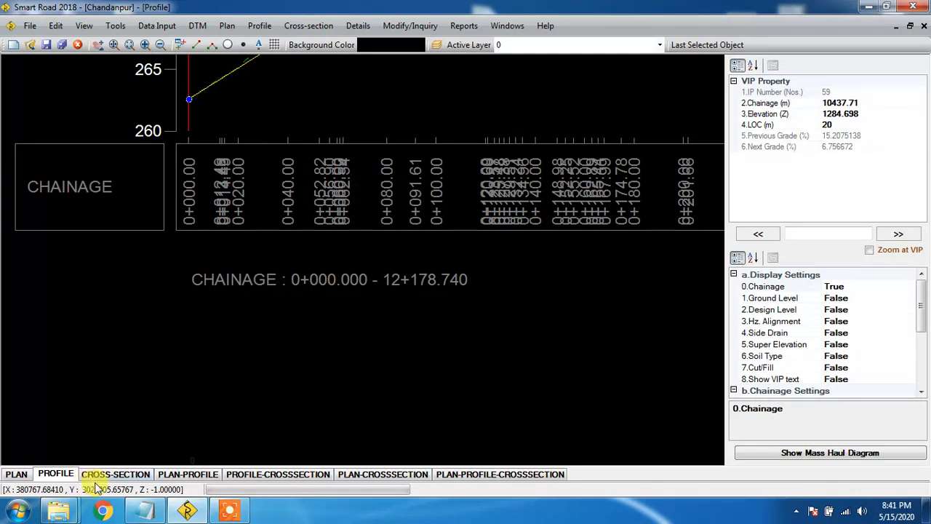
Start calculating profile and cross-section data from the DTM, with a 100 m X-section interval and BCMCEC included
{"action": "left_click", "coordinate": [198, 25]}
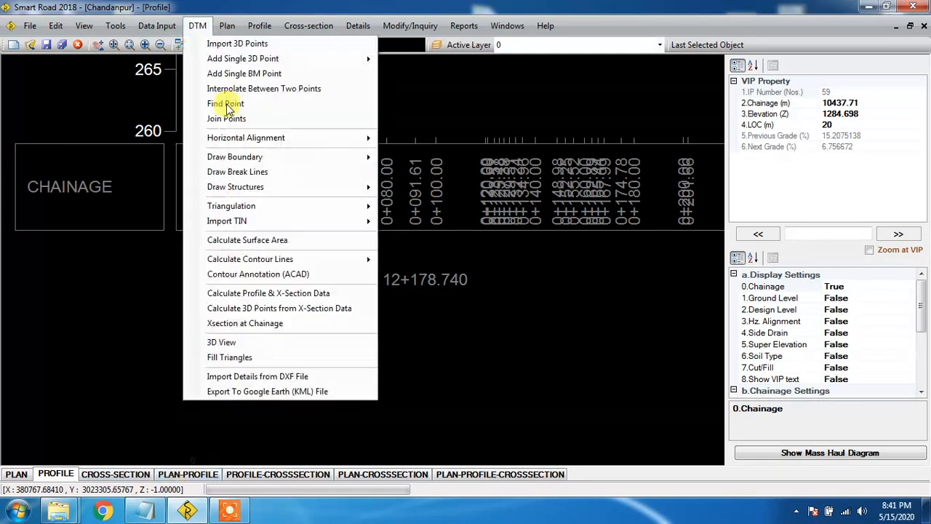
{"action": "left_click", "coordinate": [346, 295]}
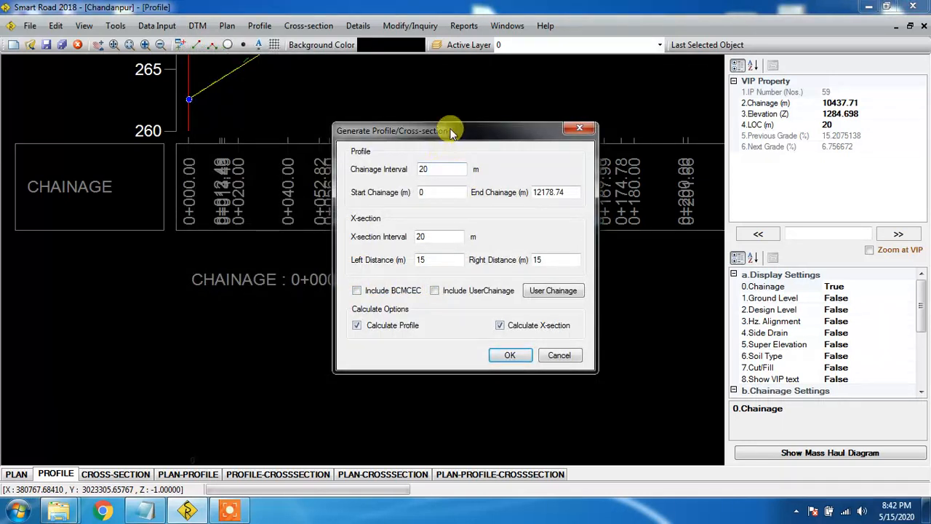
{"action": "left_click_drag", "start_coordinate": [441, 146], "coordinate": [581, 183]}
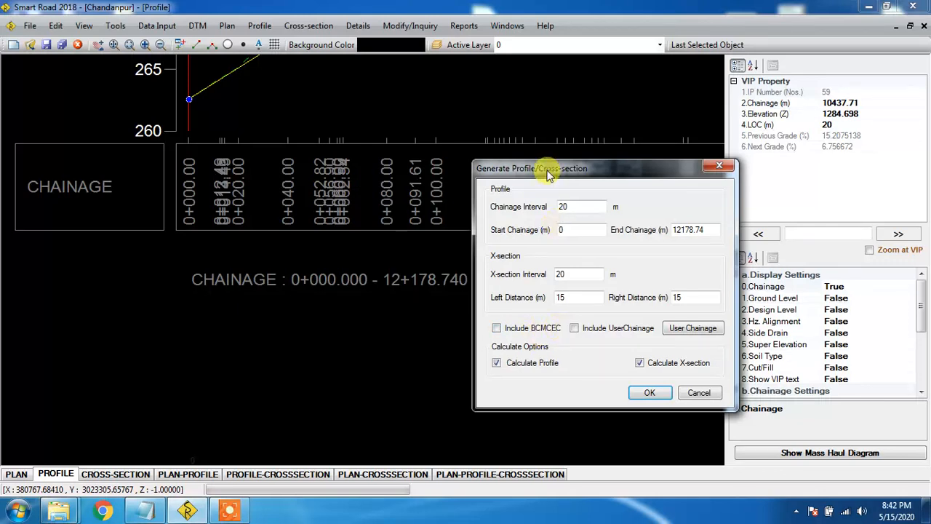
{"action": "left_click_drag", "start_coordinate": [542, 168], "coordinate": [619, 165]}
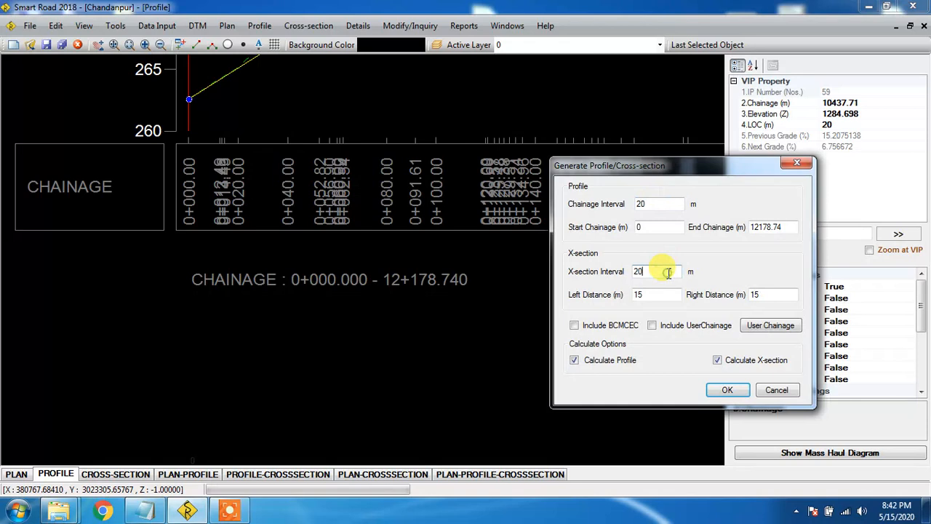
{"action": "left_click_drag", "start_coordinate": [661, 270], "coordinate": [630, 275]}
{"action": "type", "text": "100"}
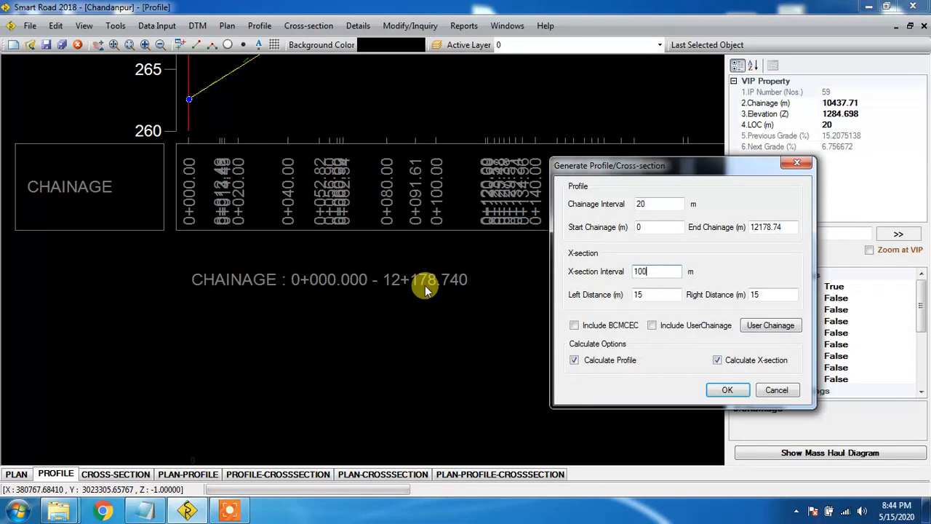
{"action": "left_click", "coordinate": [580, 331]}
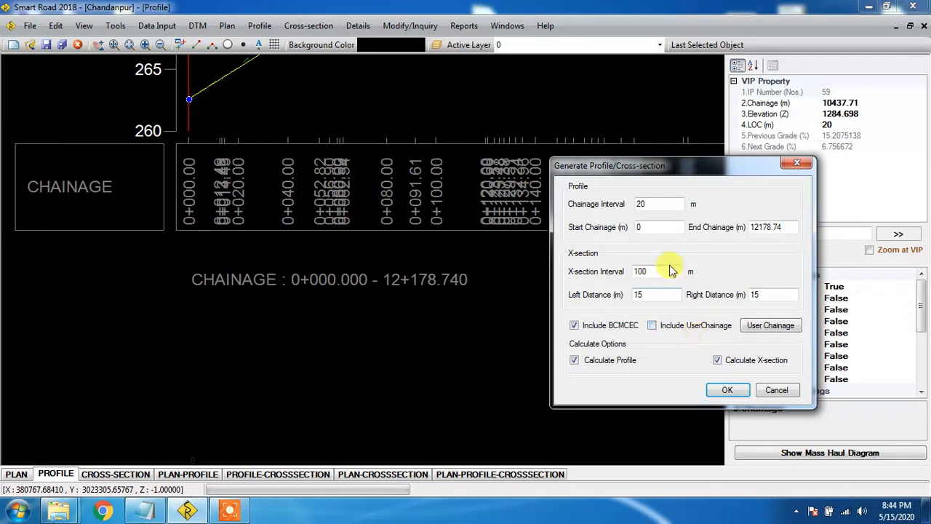
Set both the left and right cross-section distances to 10 m
{"action": "left_click", "coordinate": [643, 295]}
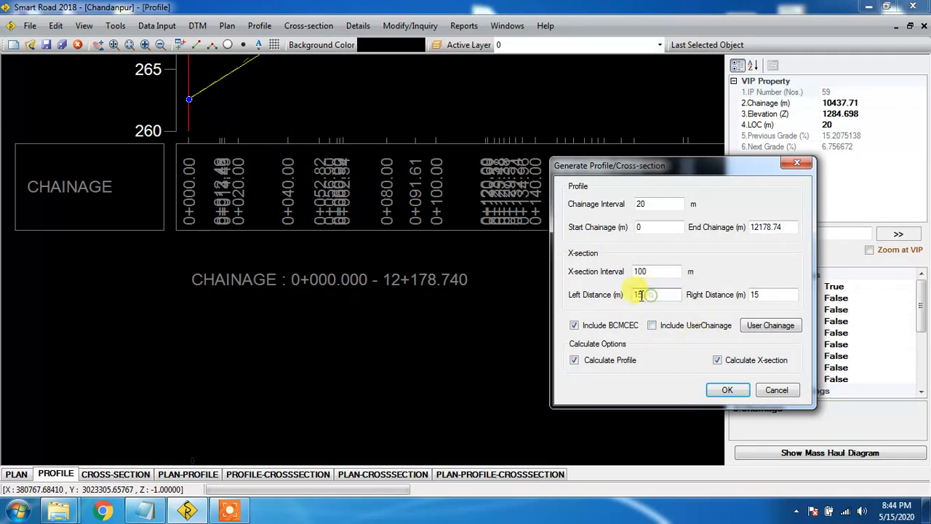
{"action": "key", "text": "BackSpace"}
{"action": "type", "text": "0"}
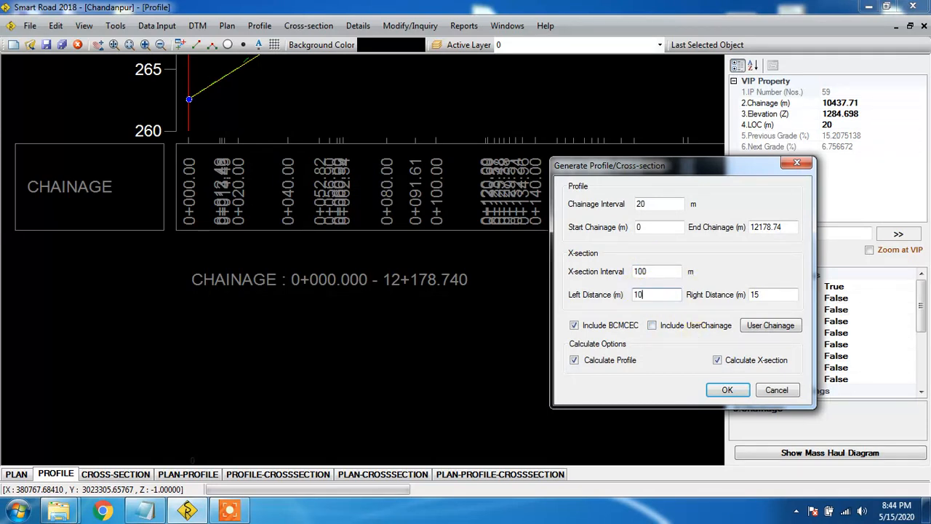
{"action": "left_click", "coordinate": [763, 296]}
{"action": "key", "text": "BackSpace"}
{"action": "type", "text": "0"}
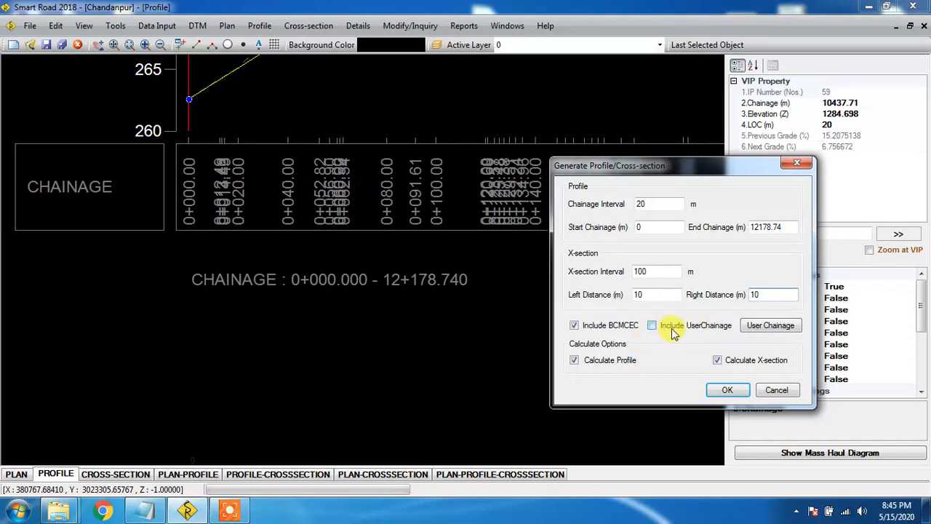
{"action": "left_click", "coordinate": [753, 328]}
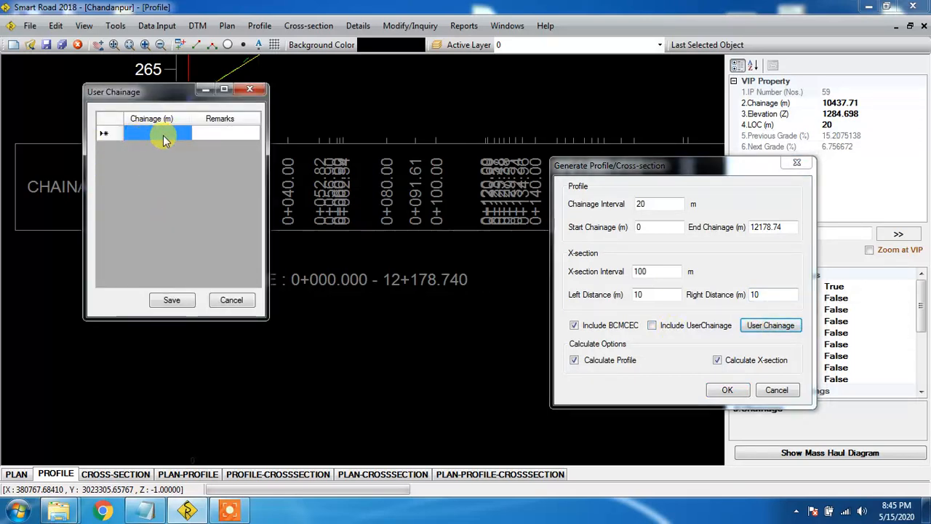
{"action": "left_click", "coordinate": [233, 301]}
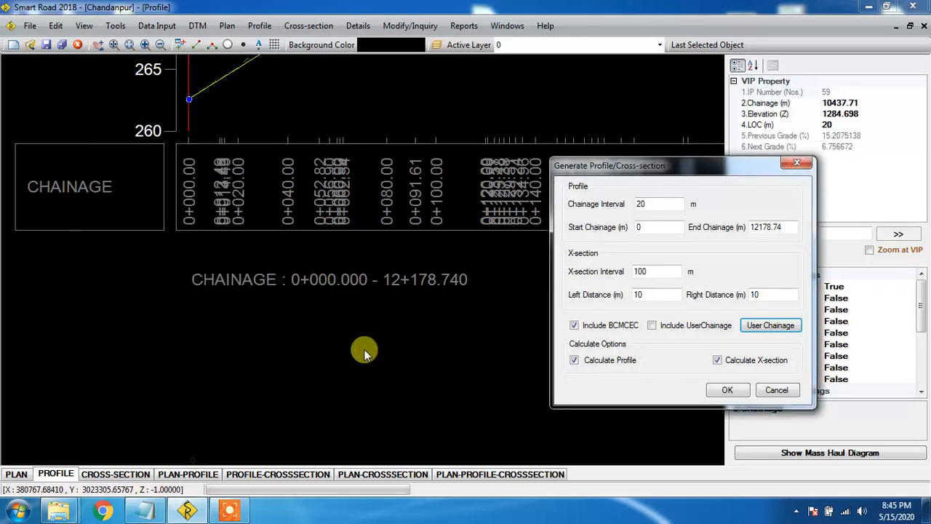
{"action": "left_click", "coordinate": [763, 325]}
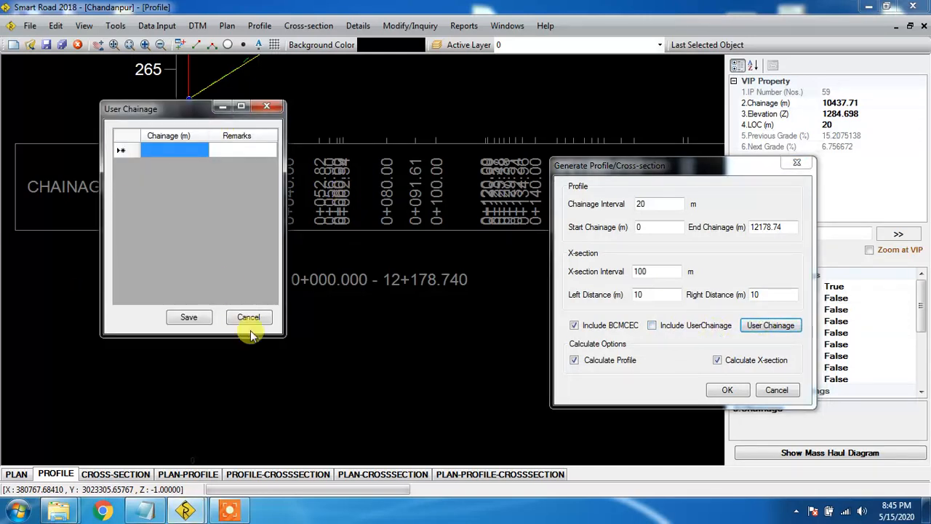
{"action": "left_click", "coordinate": [248, 314]}
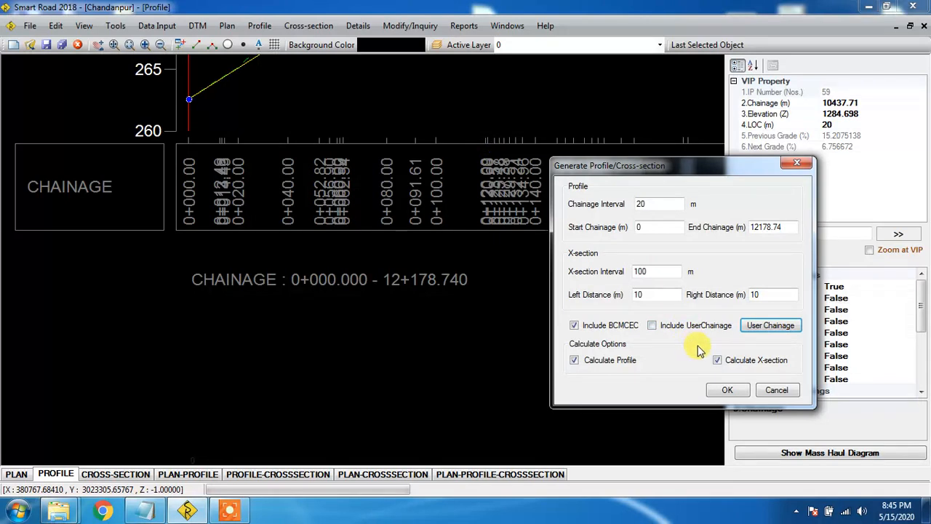
Generate the profile and cross-section data with the entered settings
{"action": "left_click", "coordinate": [724, 390]}
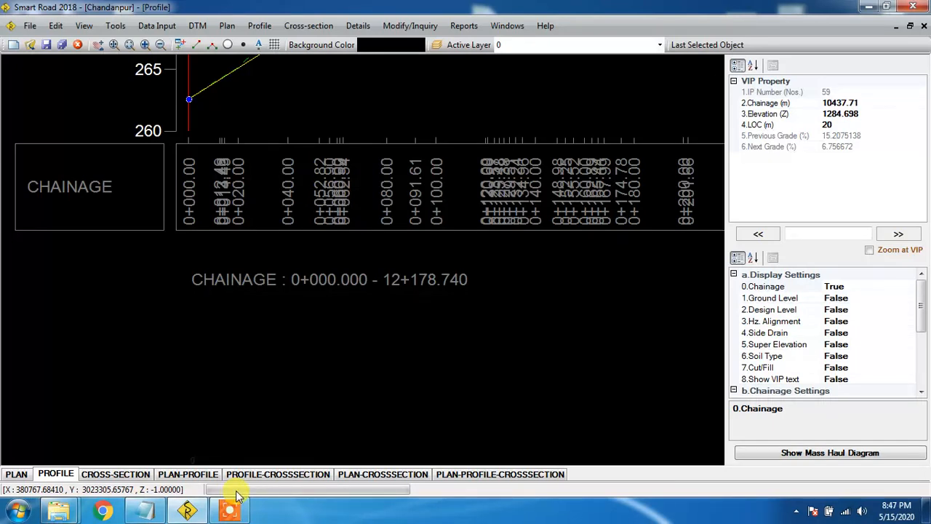
View the horizontal alignment input data by the Coordinate Method and close it without saving
{"action": "left_click", "coordinate": [175, 26]}
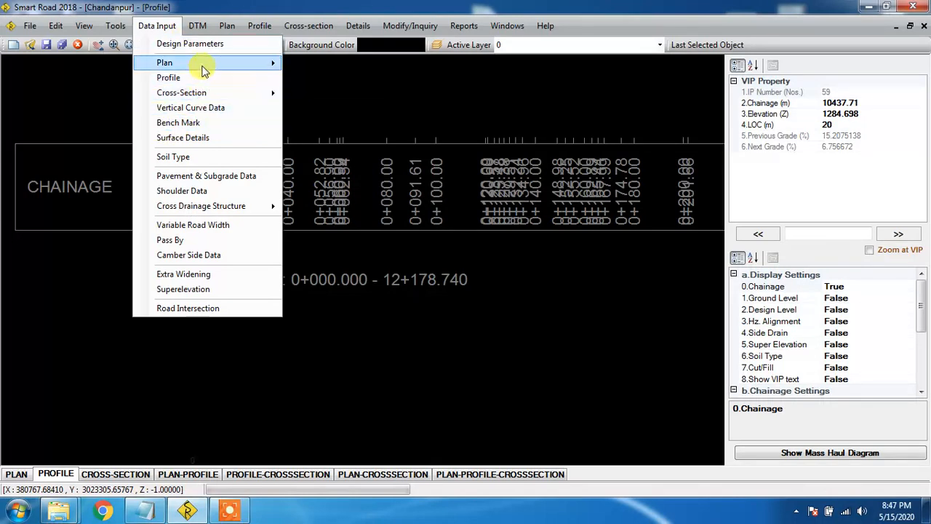
{"action": "mouse_move", "coordinate": [244, 67]}
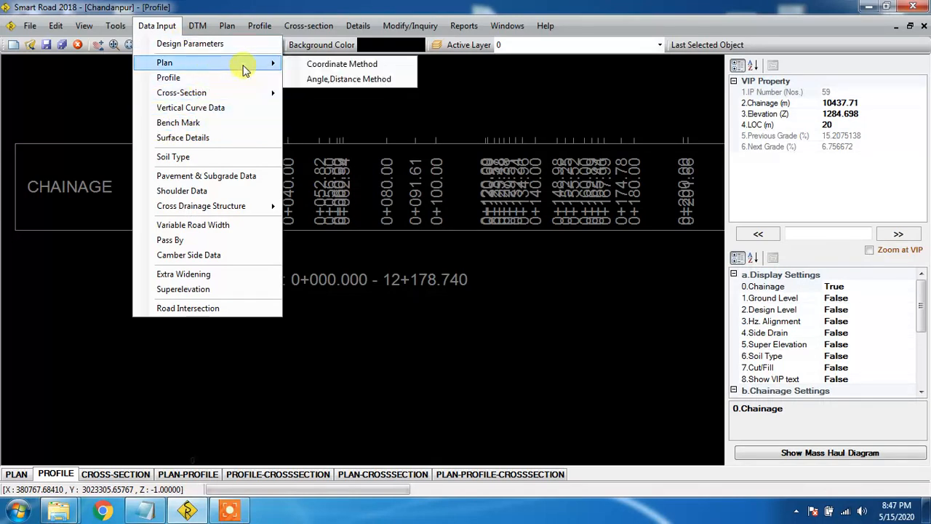
{"action": "left_click", "coordinate": [326, 66]}
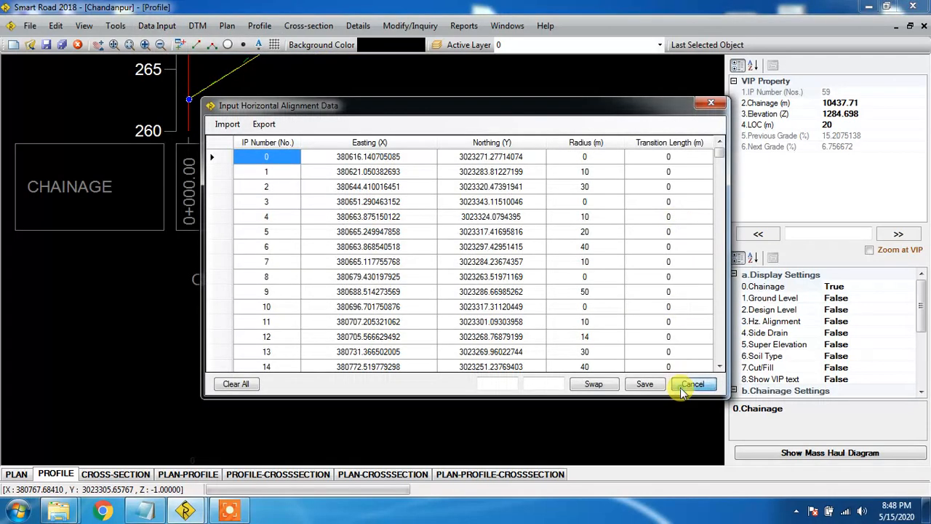
{"action": "left_click", "coordinate": [691, 383]}
View the existing profile input data of chainages and RLs and close it without saving
{"action": "left_click", "coordinate": [166, 26]}
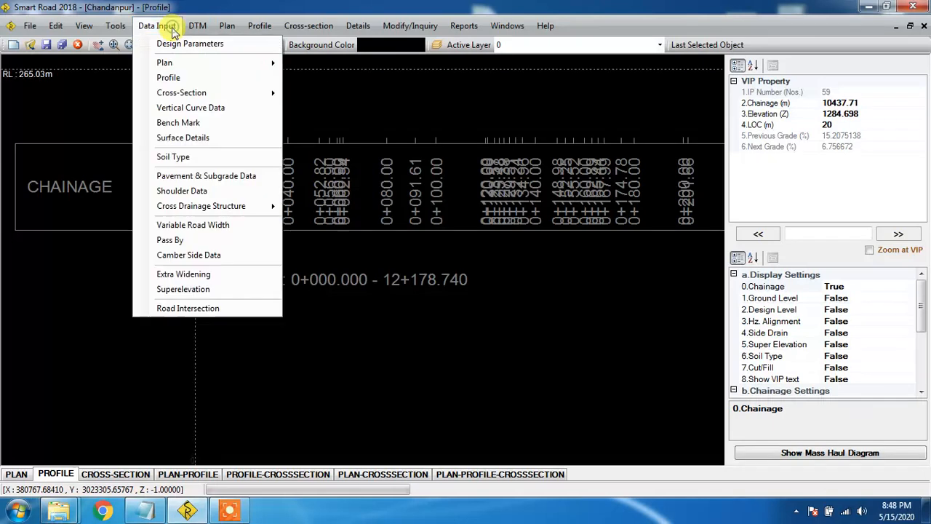
{"action": "left_click", "coordinate": [189, 80]}
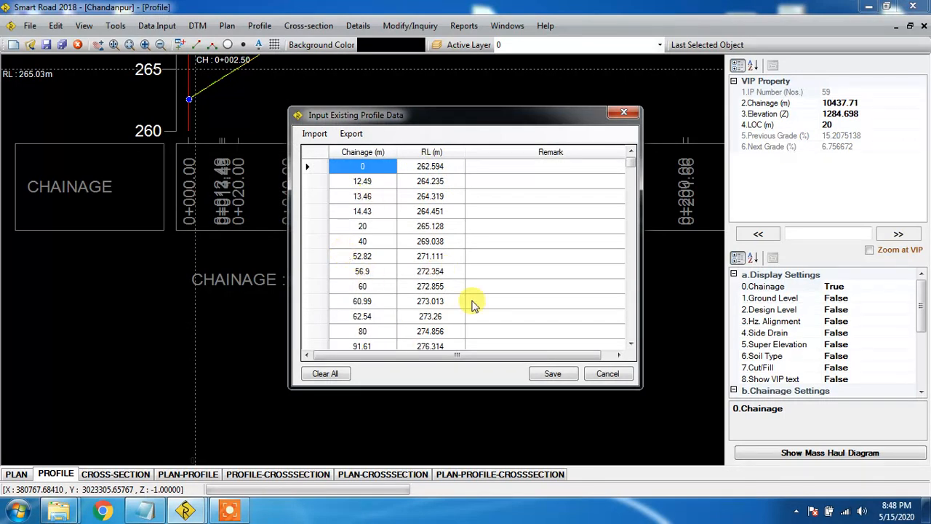
{"action": "left_click", "coordinate": [608, 373]}
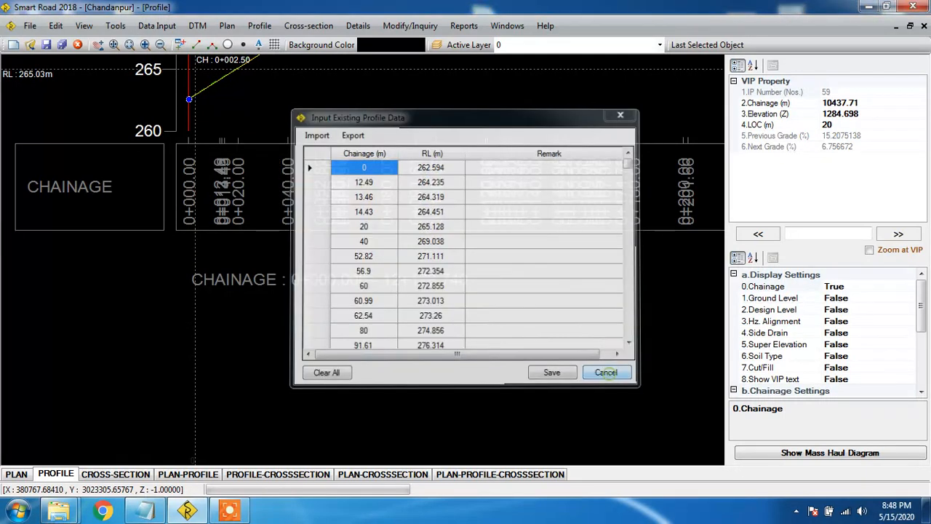
View the cross-section input data by the Offset Method and close it without saving
{"action": "left_click", "coordinate": [167, 27]}
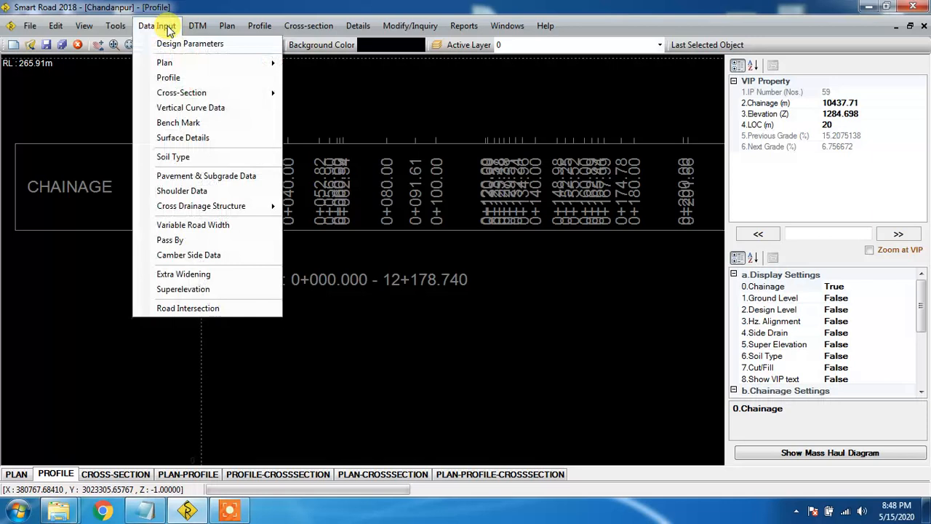
{"action": "mouse_move", "coordinate": [260, 92]}
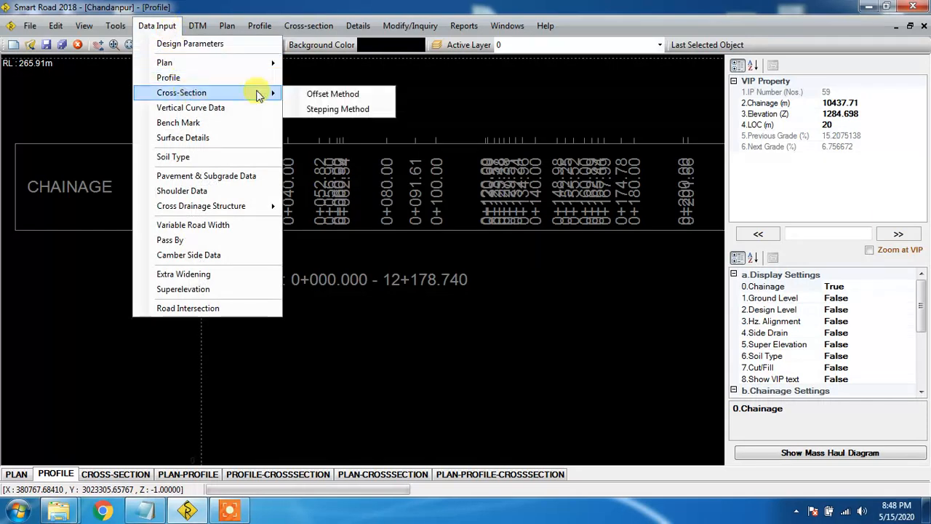
{"action": "left_click", "coordinate": [296, 96]}
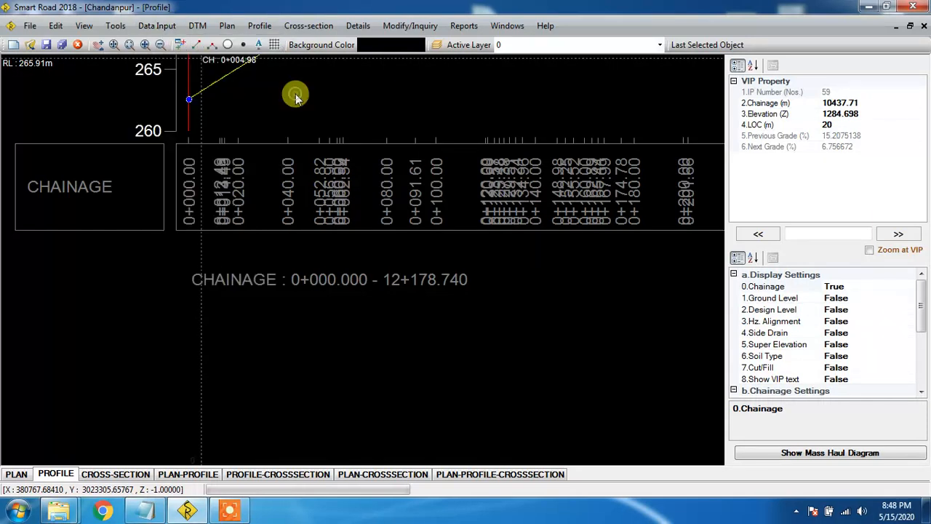
{"action": "left_click", "coordinate": [296, 96]}
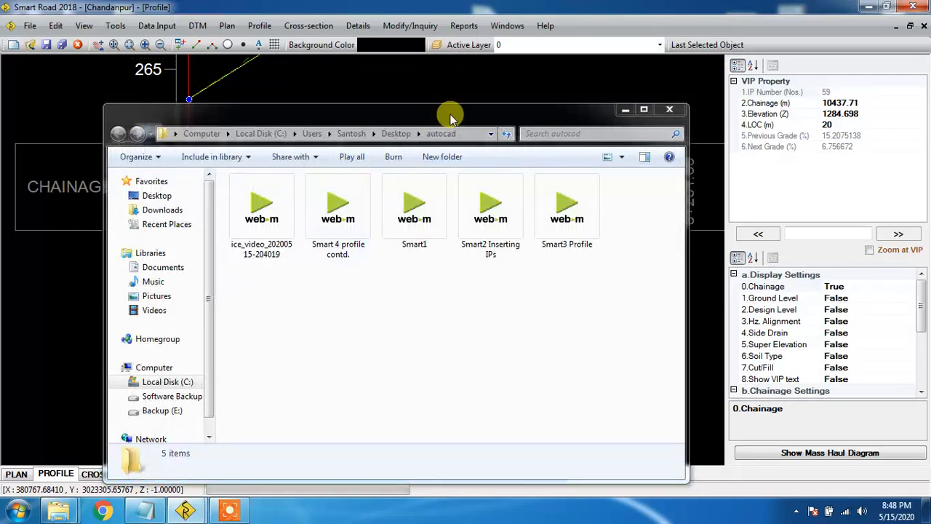
{"action": "left_click", "coordinate": [625, 109]}
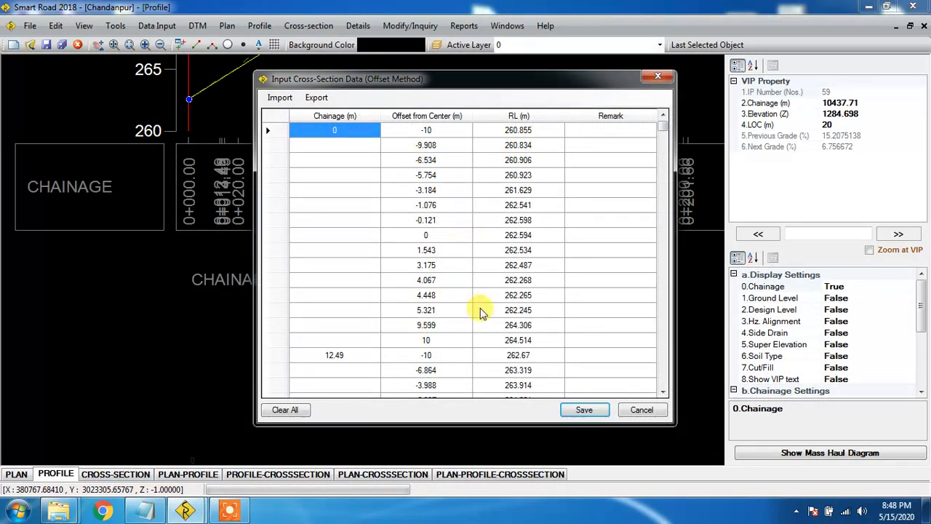
{"action": "left_click", "coordinate": [243, 513]}
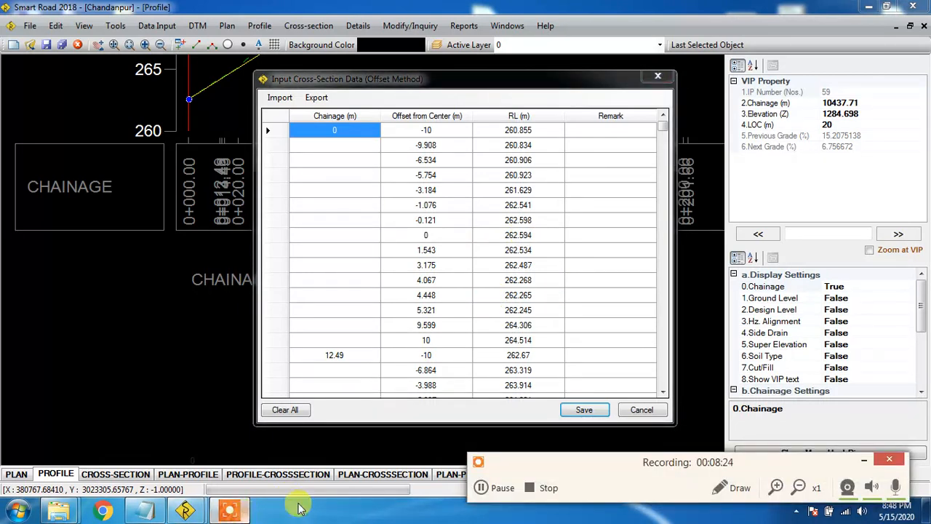
{"action": "left_click", "coordinate": [863, 460]}
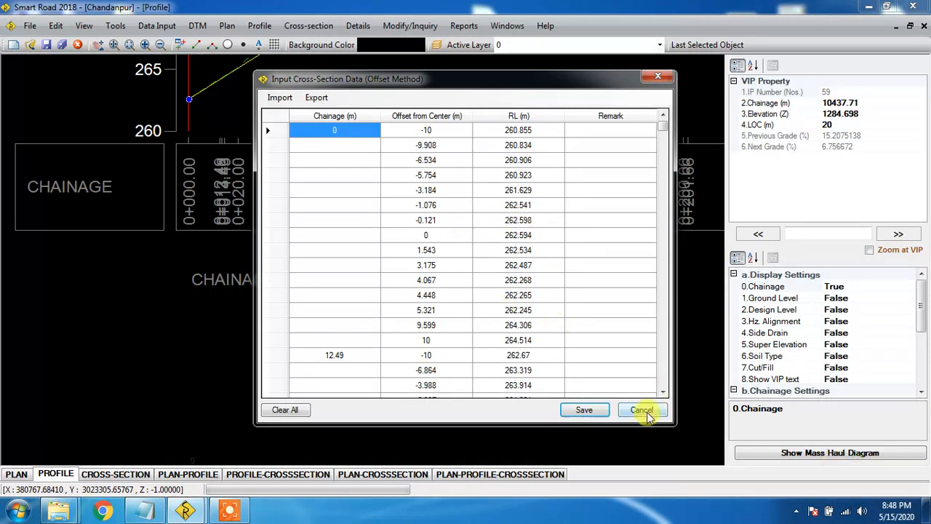
{"action": "left_click", "coordinate": [638, 410]}
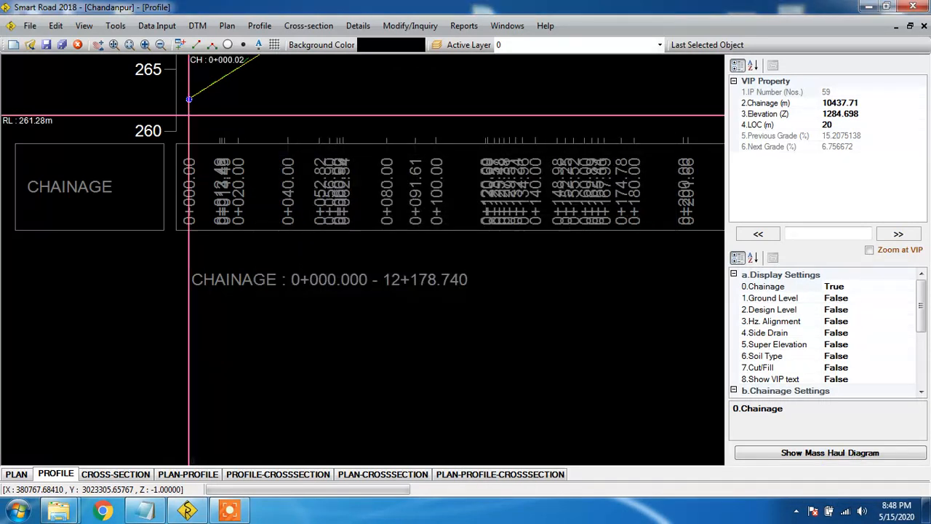
Save the Chandanpur road project
{"action": "left_click", "coordinate": [46, 45]}
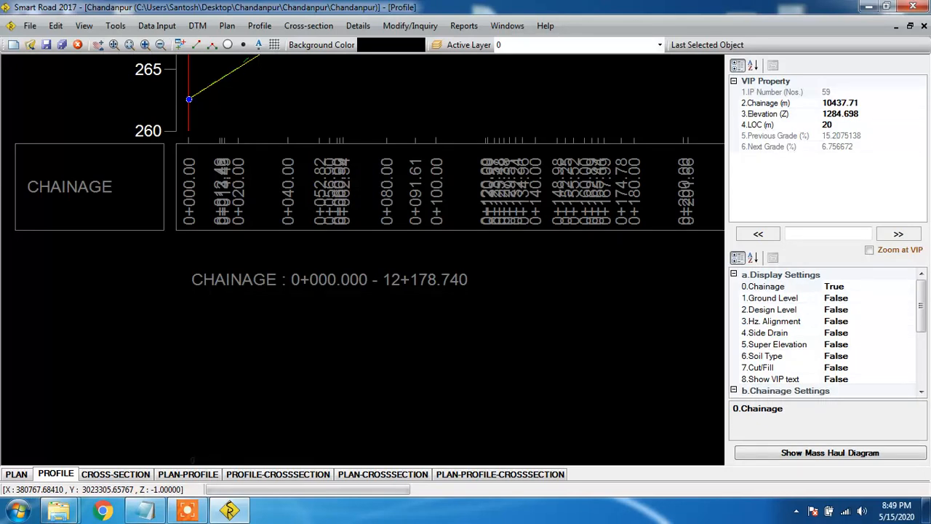
Display the first cross-section of the road in the cross-section view
{"action": "scroll", "coordinate": [432, 235], "scroll_direction": "down", "scroll_amount": 4}
{"action": "scroll", "coordinate": [362, 260], "scroll_direction": "down", "scroll_amount": 9}
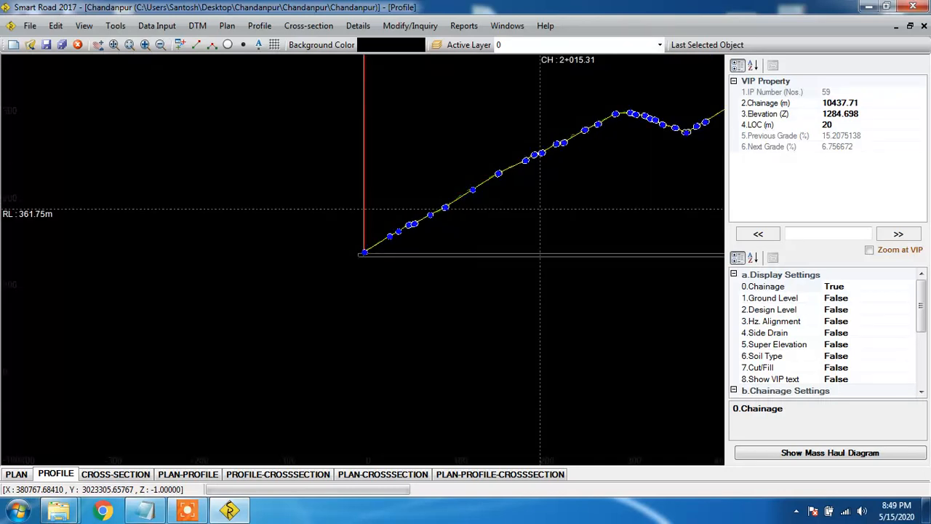
{"action": "left_click", "coordinate": [114, 473]}
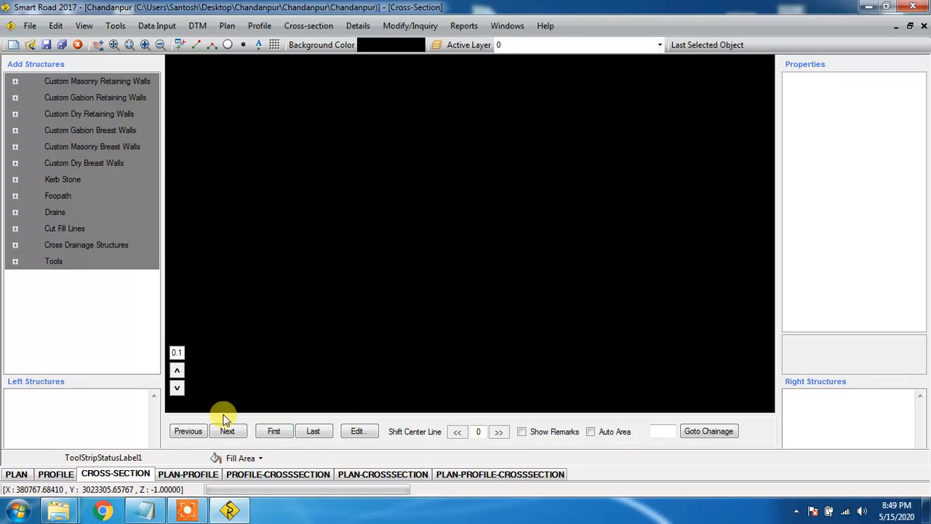
{"action": "left_click", "coordinate": [275, 431]}
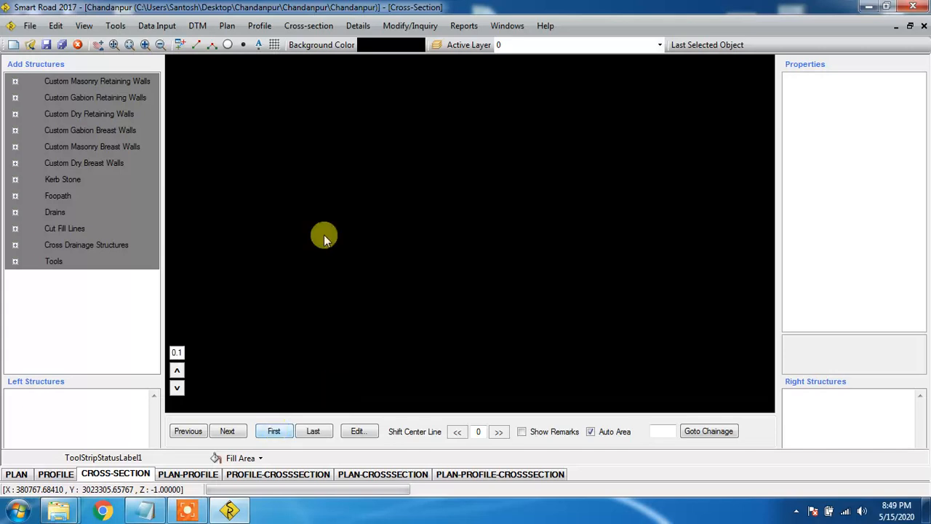
{"action": "left_click", "coordinate": [280, 431]}
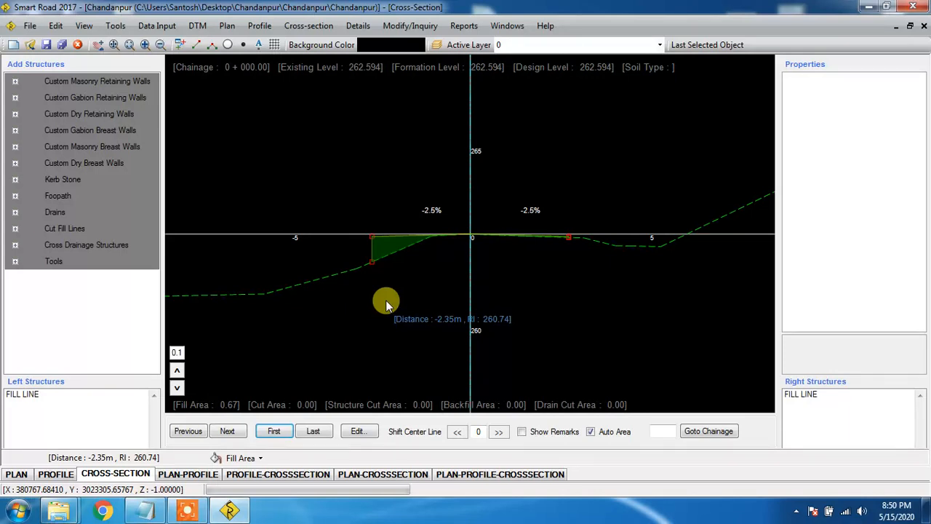
Switch to the desktop and open the "all" survey workbook in Excel
{"action": "left_click", "coordinate": [157, 25]}
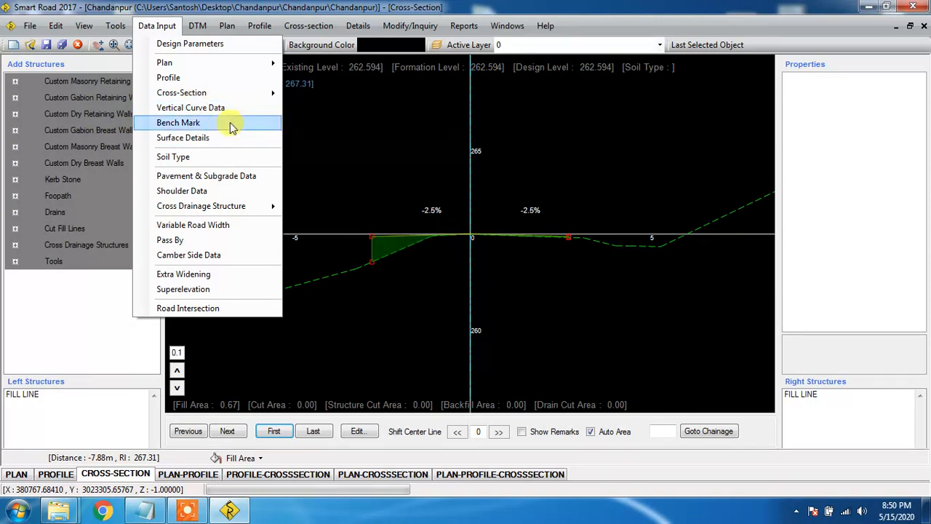
{"action": "left_click", "coordinate": [321, 162]}
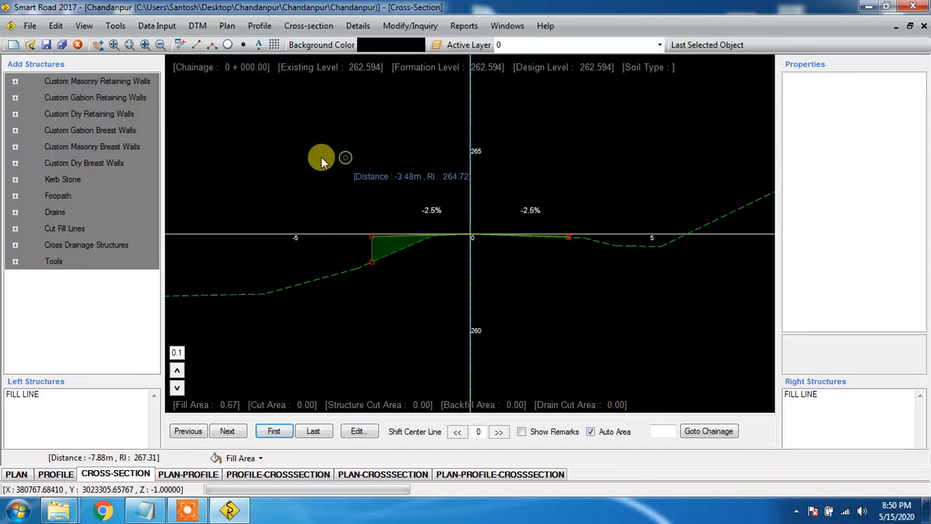
{"action": "left_click", "coordinate": [866, 6]}
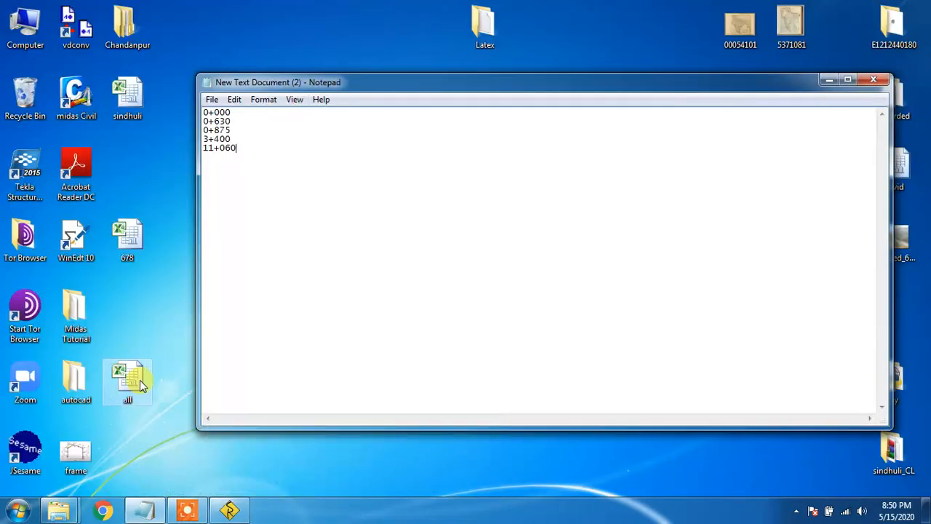
{"action": "double_click", "coordinate": [139, 380]}
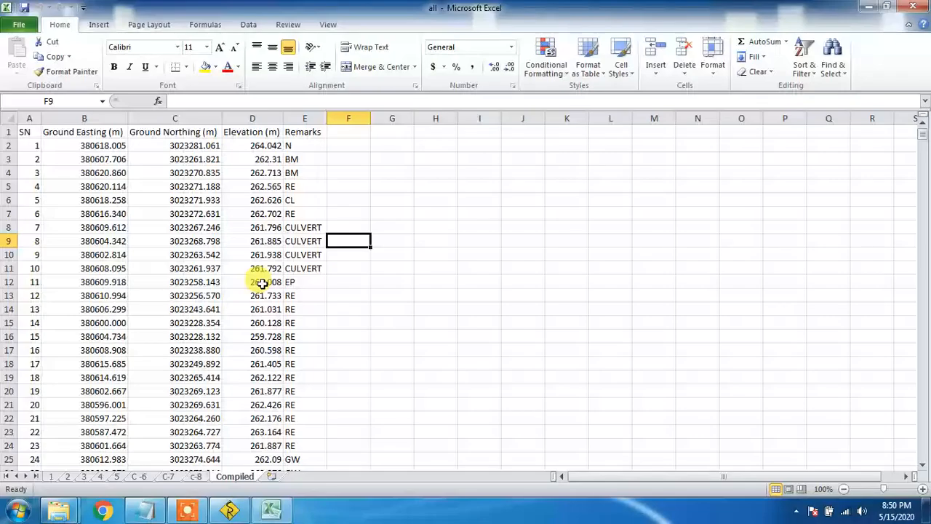
Filter the Remarks column of the Compiled sheet to show only BM, BM-3 and BM-4 points
{"action": "left_click", "coordinate": [256, 198]}
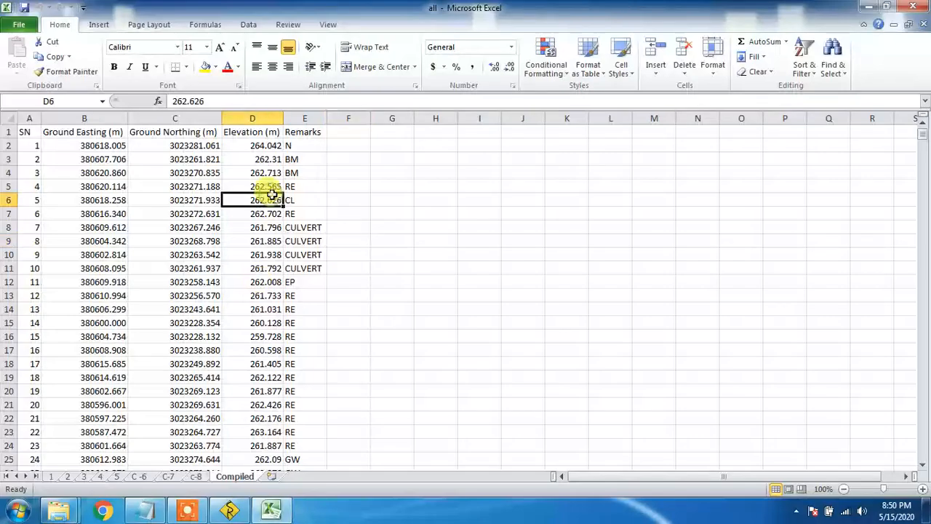
{"action": "left_click", "coordinate": [296, 119]}
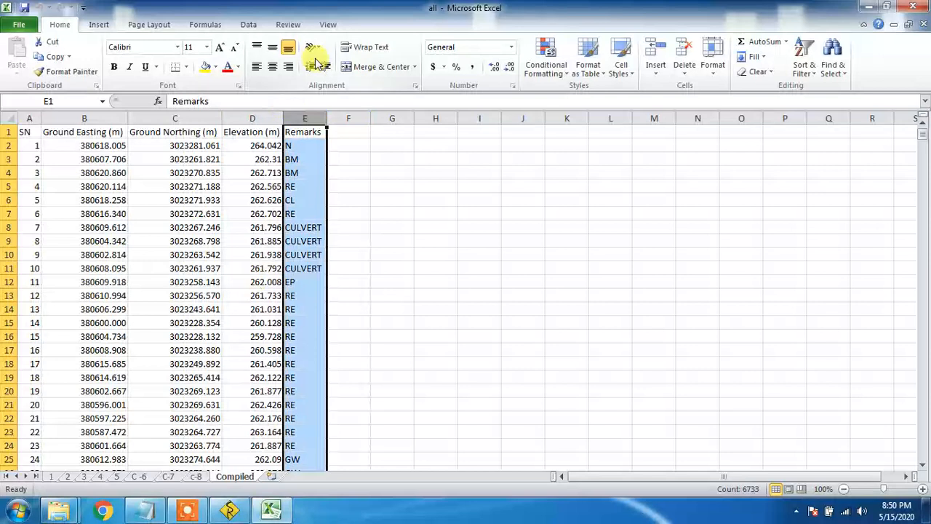
{"action": "left_click", "coordinate": [248, 24]}
{"action": "left_click", "coordinate": [353, 55]}
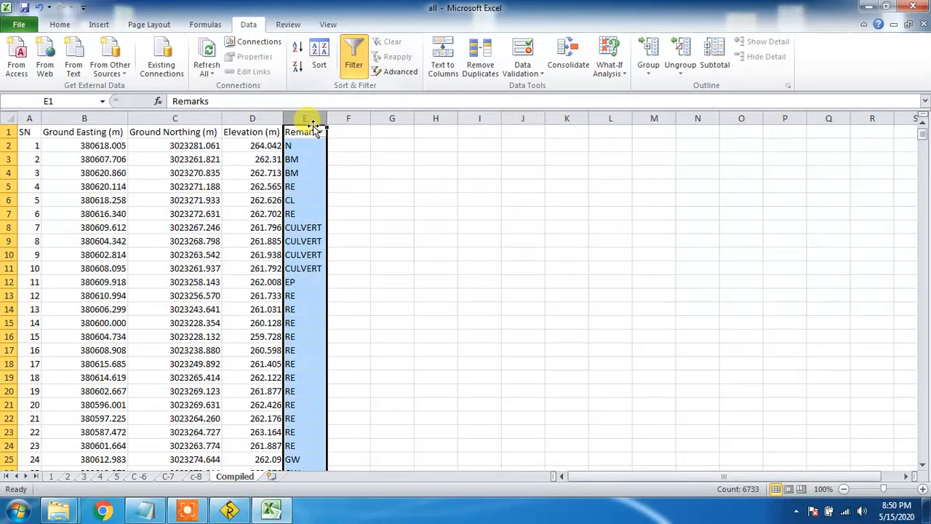
{"action": "left_click", "coordinate": [320, 132]}
{"action": "left_click", "coordinate": [185, 257]}
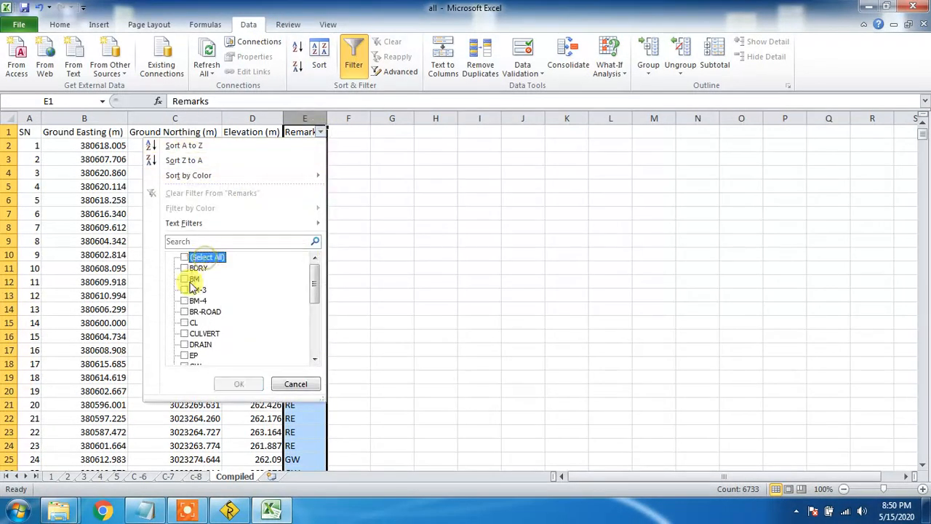
{"action": "left_click", "coordinate": [185, 279]}
{"action": "left_click", "coordinate": [185, 300]}
{"action": "left_click", "coordinate": [184, 290]}
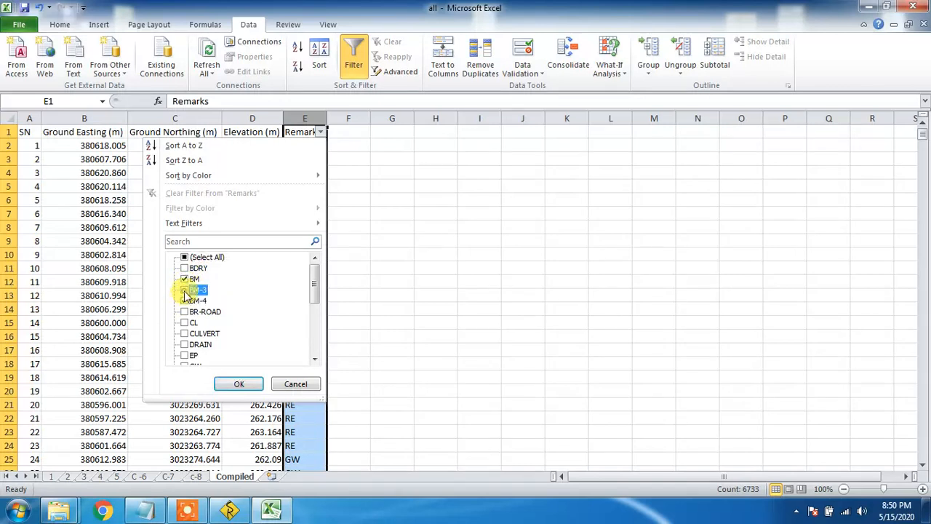
{"action": "left_click", "coordinate": [238, 384]}
Copy the filtered bench mark rows into a new sheet and autofit the widths of columns A to E
{"action": "left_click", "coordinate": [387, 293]}
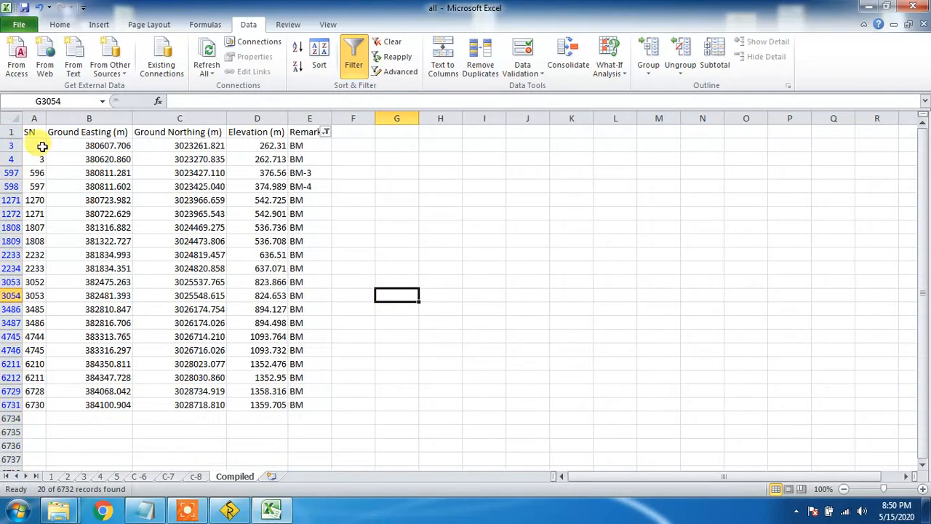
{"action": "left_click_drag", "start_coordinate": [44, 149], "coordinate": [310, 390]}
{"action": "scroll", "coordinate": [312, 393], "scroll_direction": "up", "scroll_amount": 1}
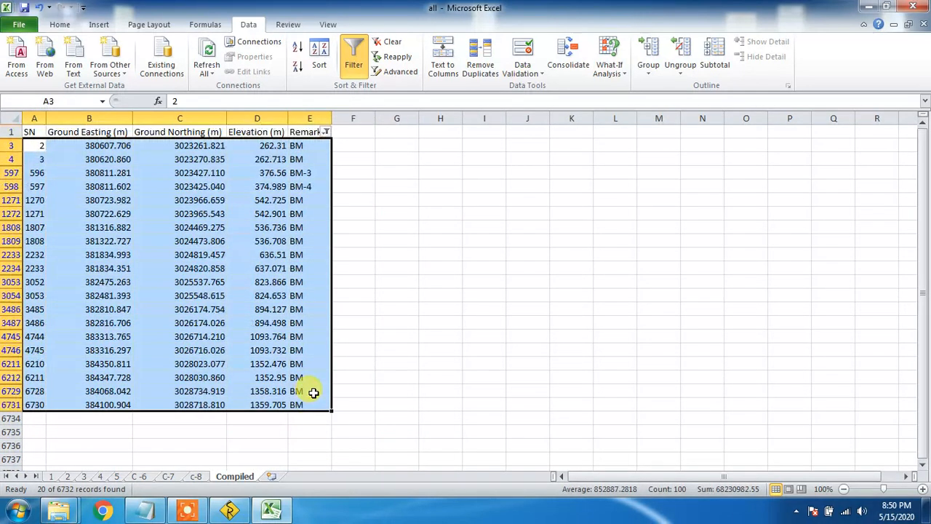
{"action": "key", "text": "ctrl+c"}
{"action": "left_click", "coordinate": [272, 477]}
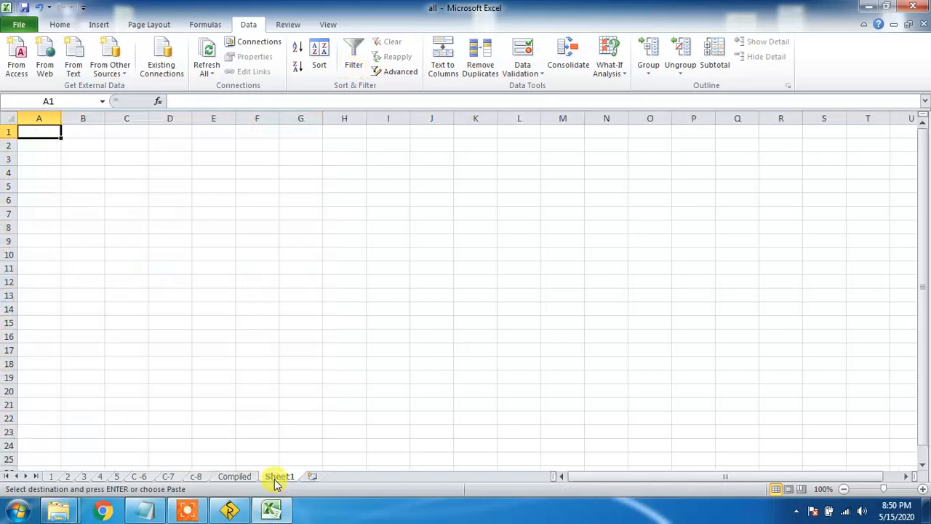
{"action": "key", "text": "ctrl+v"}
{"action": "left_click", "coordinate": [301, 374]}
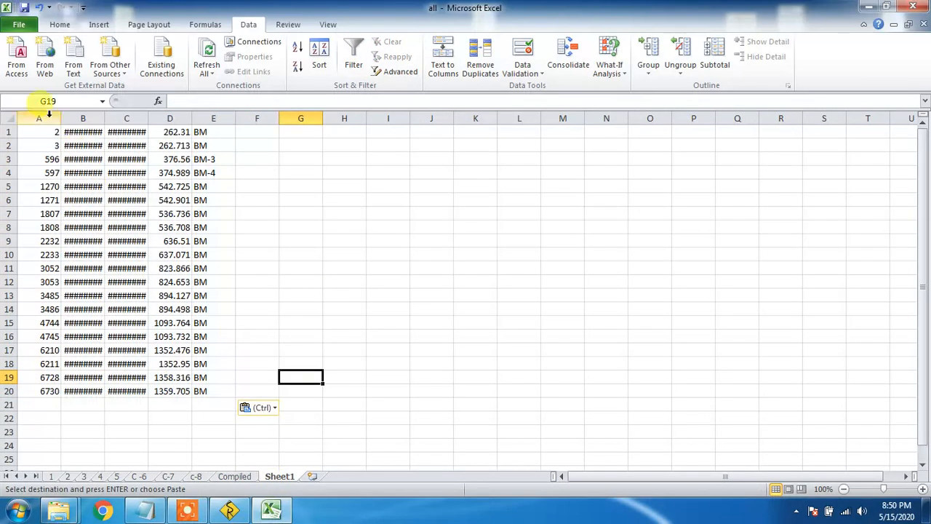
{"action": "left_click_drag", "start_coordinate": [48, 114], "coordinate": [197, 115]}
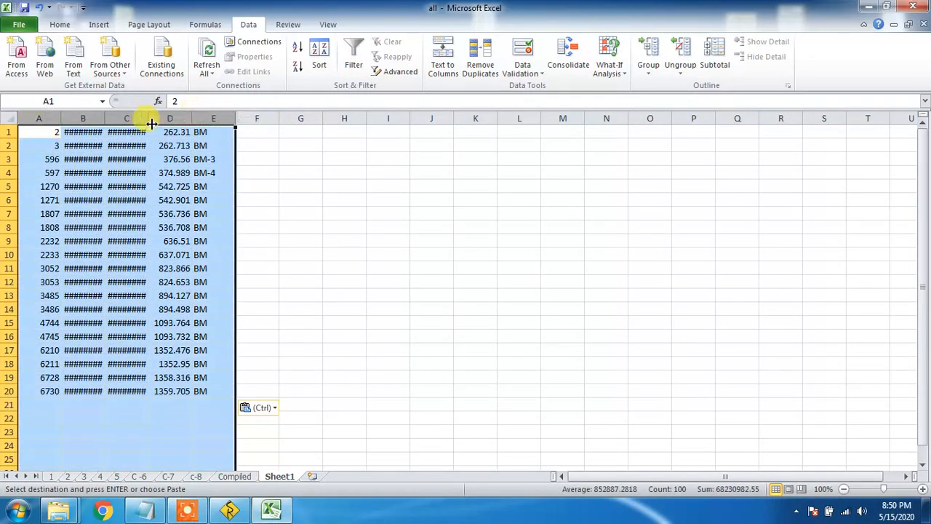
{"action": "double_click", "coordinate": [150, 122]}
Switch to Smart Road, check which columns the bench mark input data requires, and close it without saving
{"action": "left_click", "coordinate": [230, 509]}
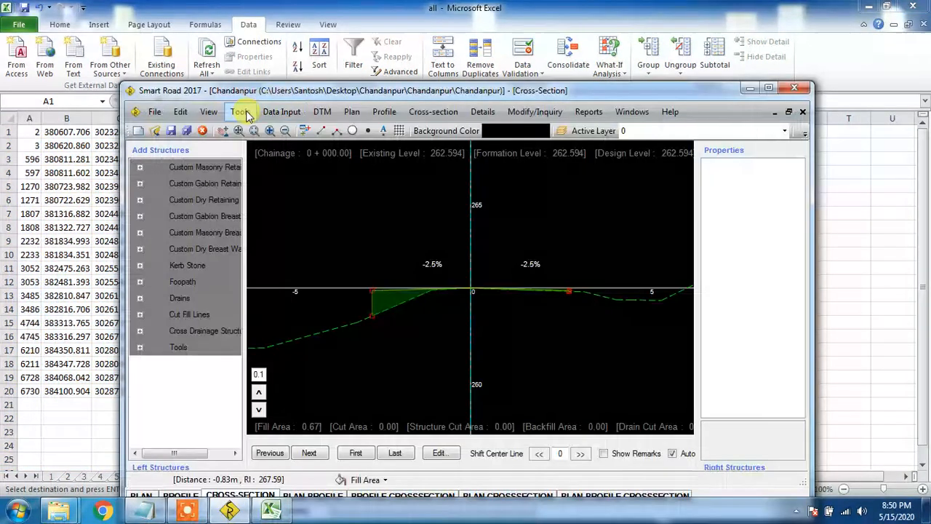
{"action": "left_click", "coordinate": [281, 111]}
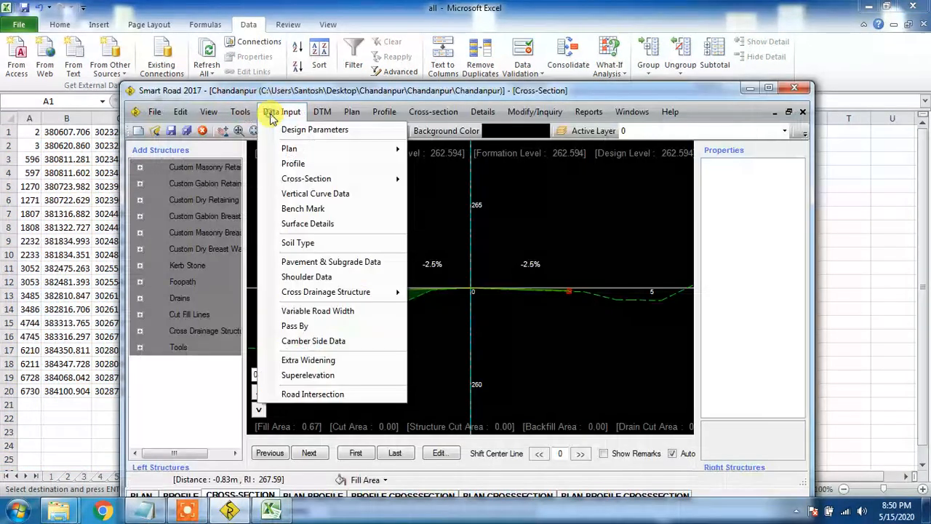
{"action": "left_click", "coordinate": [311, 209]}
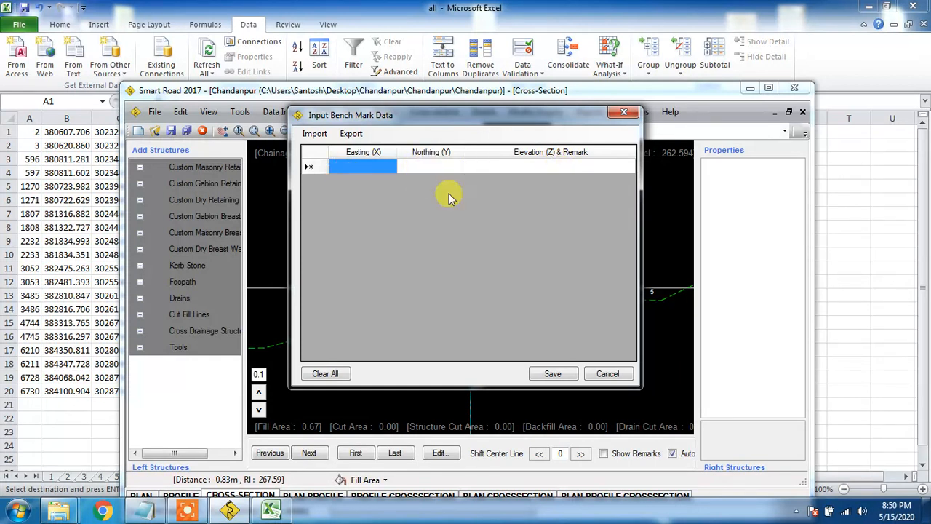
{"action": "left_click", "coordinate": [608, 374]}
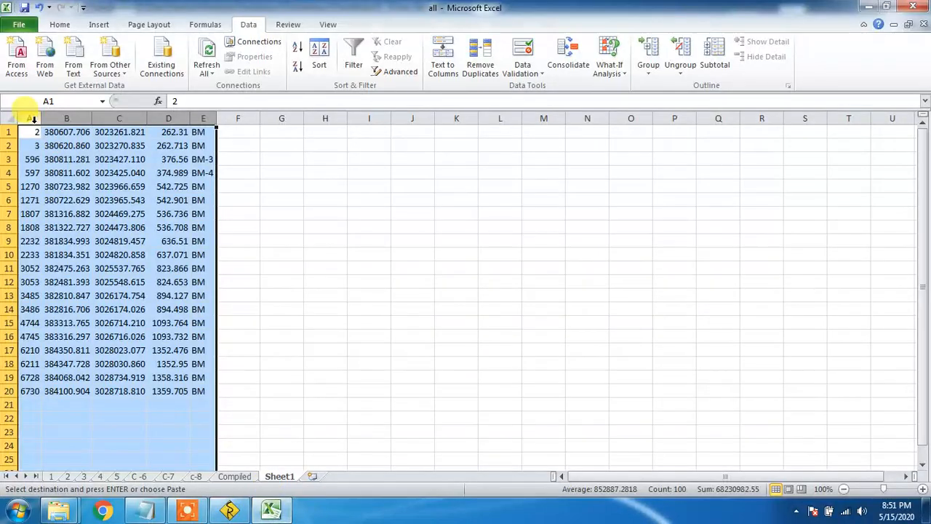
Delete the serial number column from the copied bench mark data in Excel
{"action": "right_click", "coordinate": [29, 118]}
{"action": "left_click", "coordinate": [58, 227]}
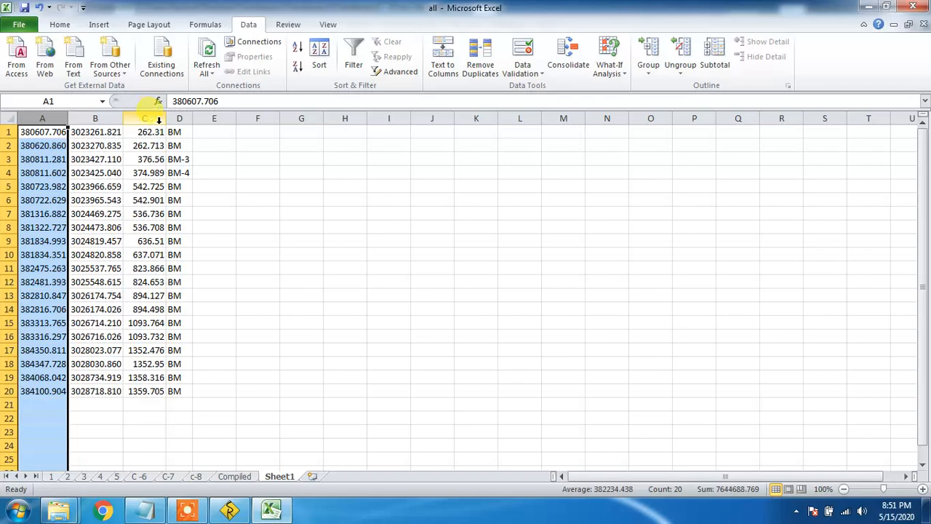
Try to fill the BM remark from D1 down column D, and undo the fill
{"action": "left_click", "coordinate": [183, 134]}
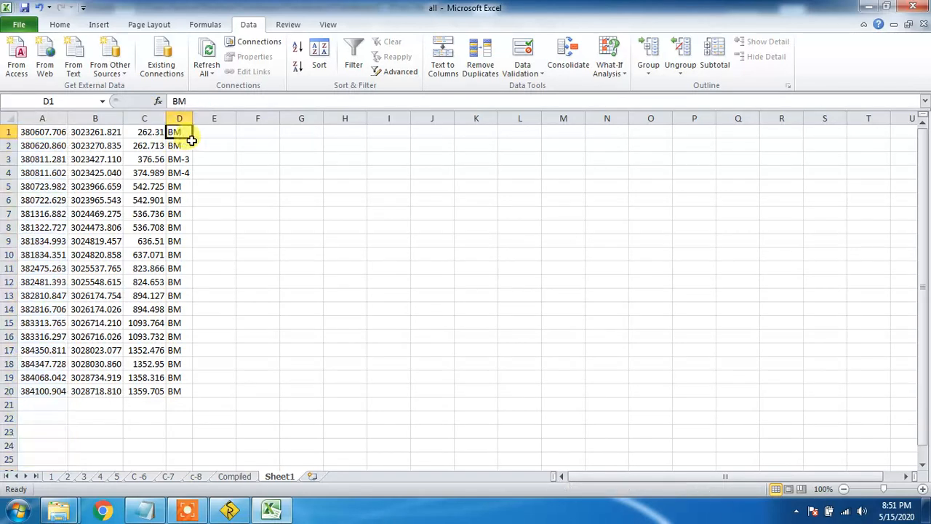
{"action": "double_click", "coordinate": [191, 139]}
{"action": "left_click", "coordinate": [230, 349]}
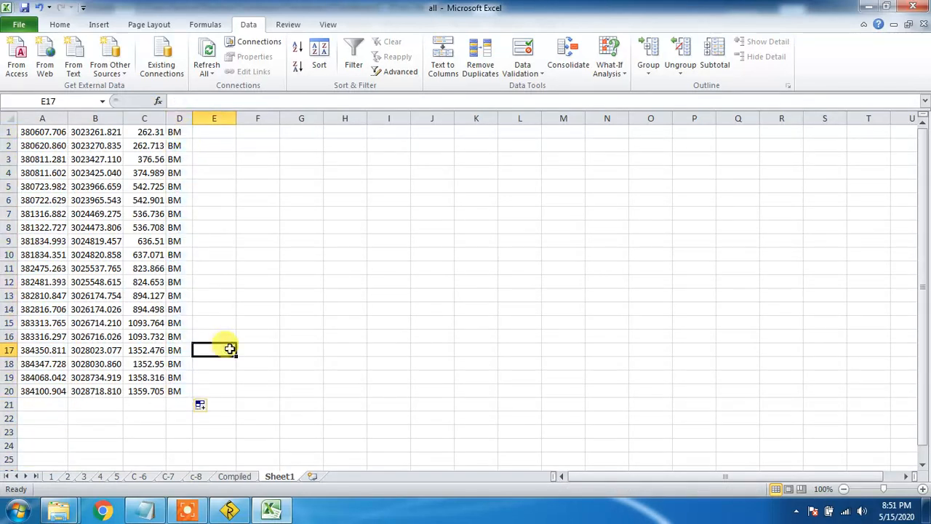
{"action": "key", "text": "ctrl+z"}
{"action": "left_click", "coordinate": [216, 279]}
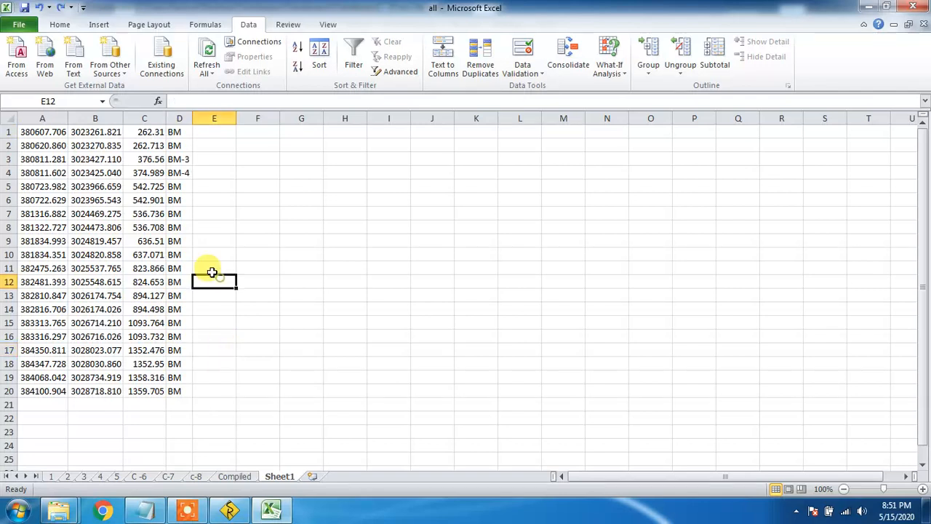
Copy the bench mark coordinates and elevations in A1:C20 and switch to Smart Road
{"action": "left_click_drag", "start_coordinate": [45, 134], "coordinate": [145, 389]}
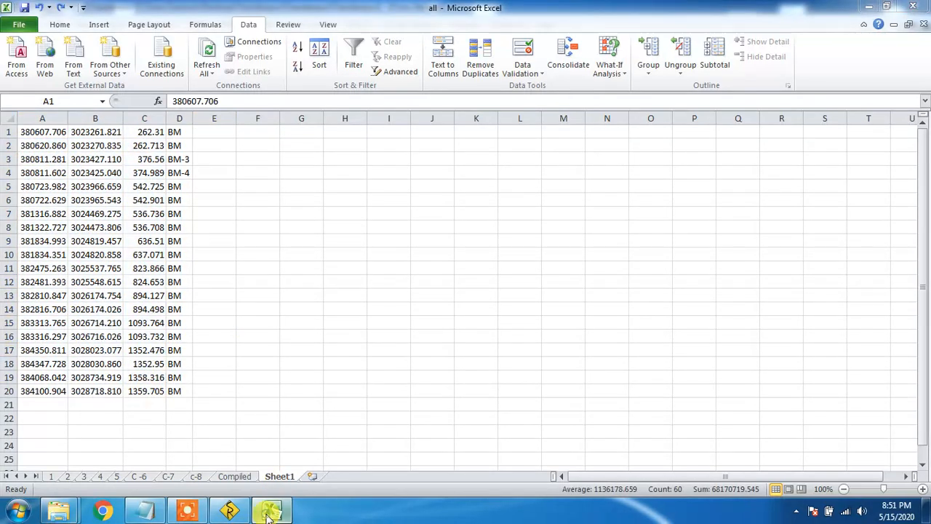
{"action": "left_click", "coordinate": [270, 509]}
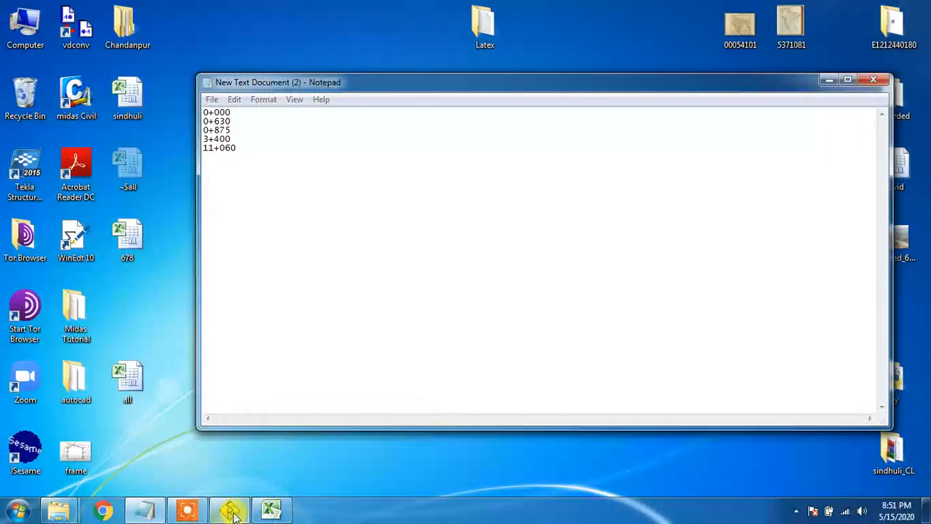
{"action": "left_click", "coordinate": [232, 511]}
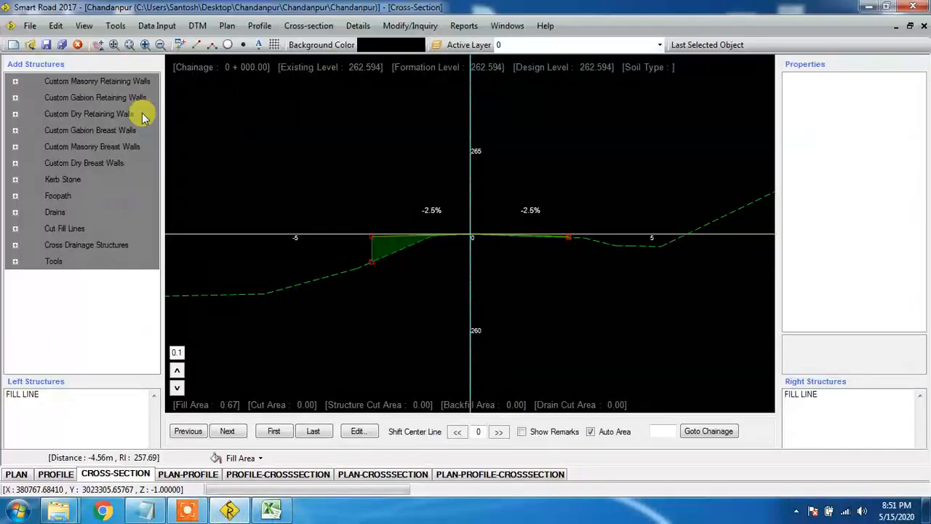
Import the copied easting, northing and elevation values into the bench mark data and save them
{"action": "left_click", "coordinate": [157, 25]}
{"action": "left_click", "coordinate": [178, 123]}
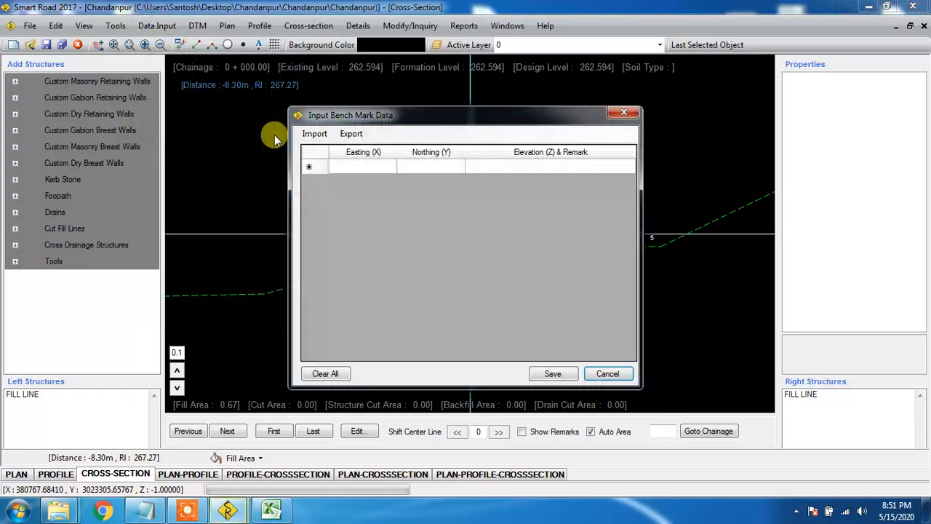
{"action": "left_click", "coordinate": [315, 133]}
{"action": "left_click", "coordinate": [327, 164]}
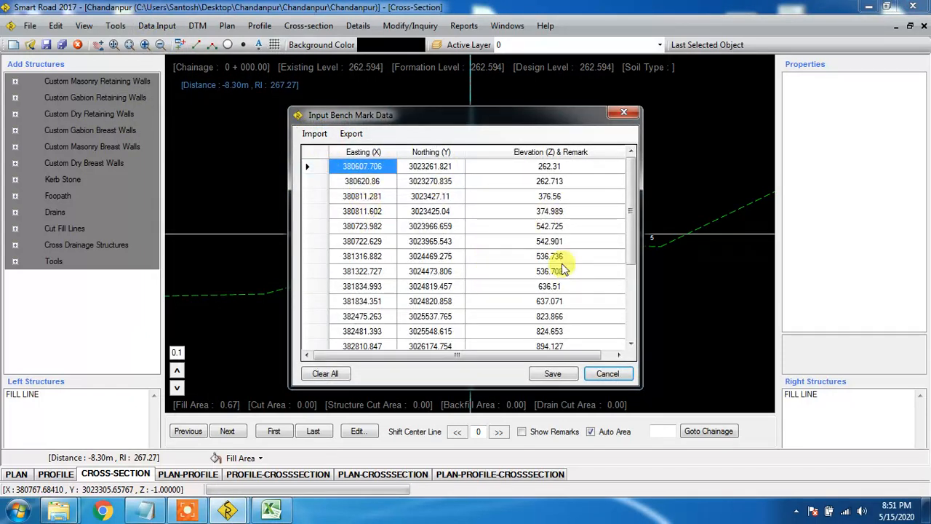
{"action": "left_click", "coordinate": [554, 374]}
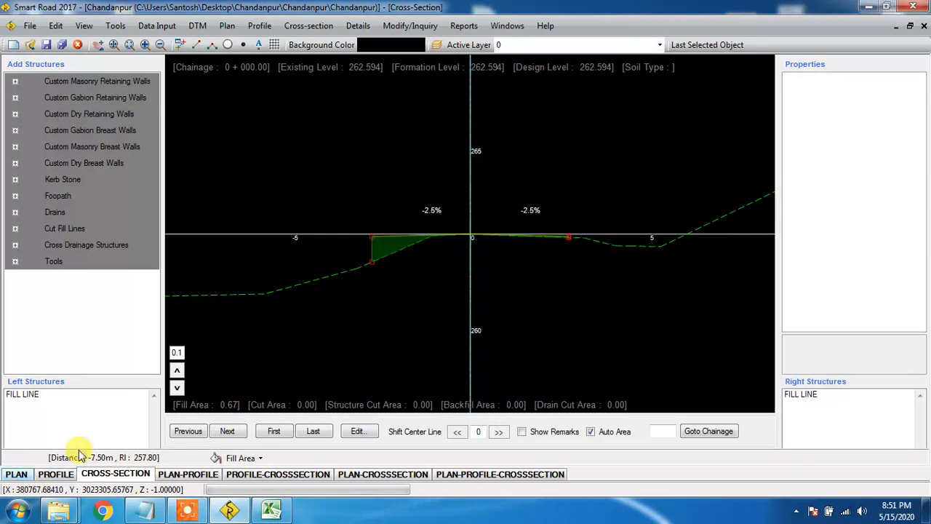
Examine the imported bench marks on the plan near the road's start around IP0
{"action": "left_click", "coordinate": [16, 475]}
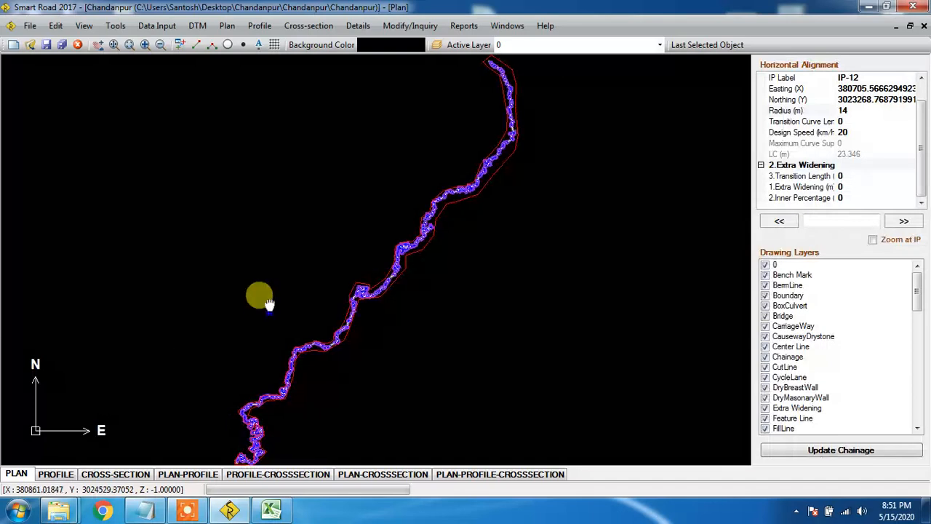
{"action": "left_click_drag", "start_coordinate": [269, 304], "coordinate": [271, 291]}
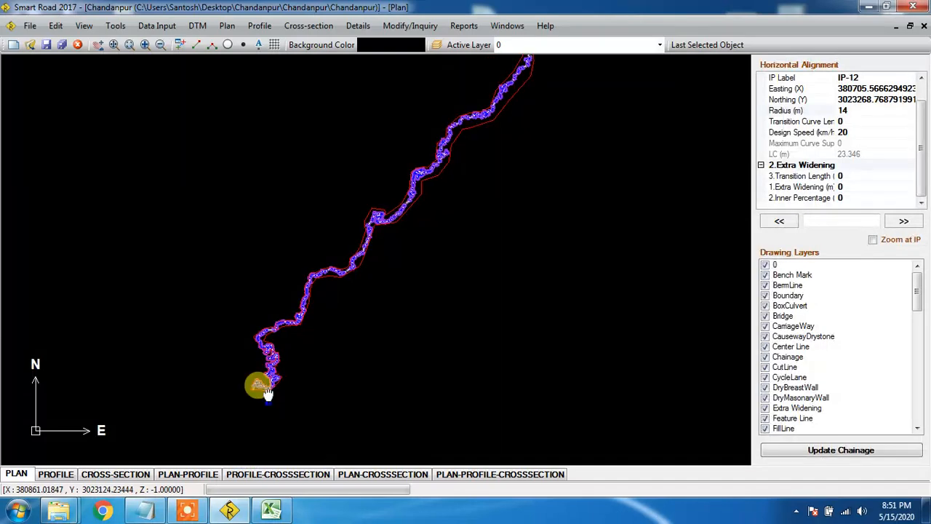
{"action": "left_click_drag", "start_coordinate": [268, 393], "coordinate": [375, 259]}
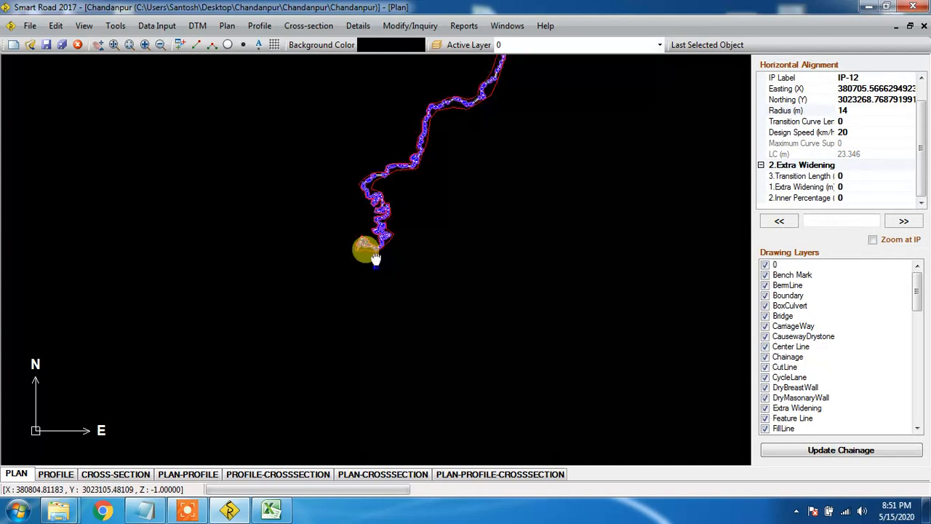
{"action": "scroll", "coordinate": [376, 259], "scroll_direction": "up", "scroll_amount": 1}
{"action": "scroll", "coordinate": [375, 259], "scroll_direction": "up", "scroll_amount": 1}
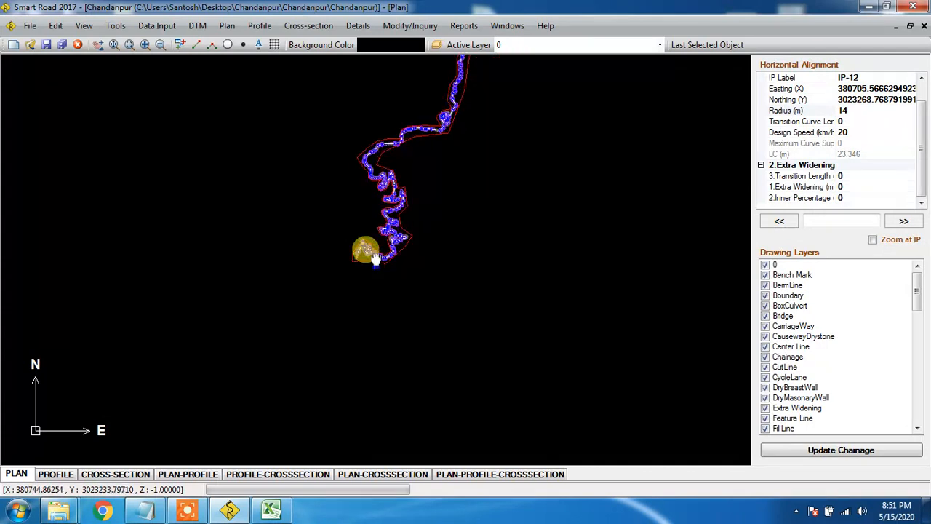
{"action": "scroll", "coordinate": [375, 259], "scroll_direction": "up", "scroll_amount": 2}
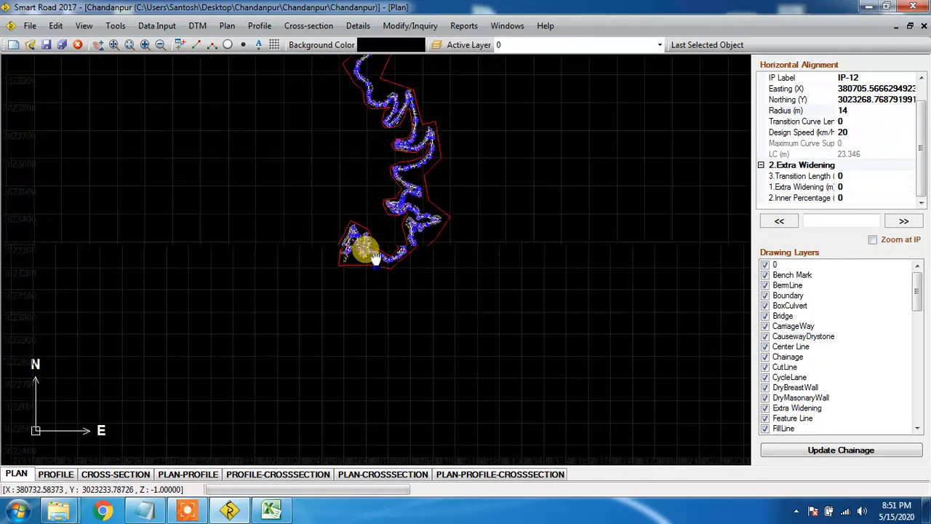
{"action": "scroll", "coordinate": [375, 259], "scroll_direction": "up", "scroll_amount": 1}
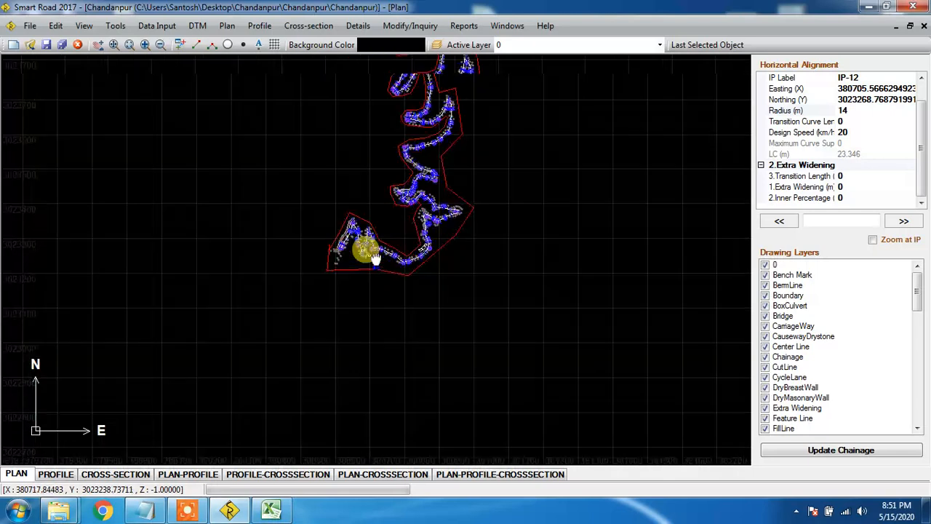
{"action": "scroll", "coordinate": [376, 259], "scroll_direction": "up", "scroll_amount": 1}
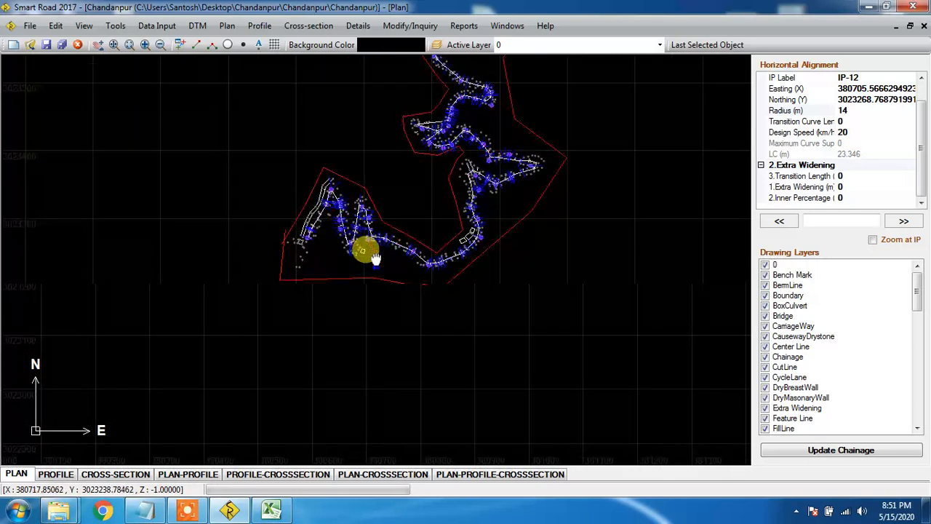
{"action": "scroll", "coordinate": [376, 259], "scroll_direction": "up", "scroll_amount": 1}
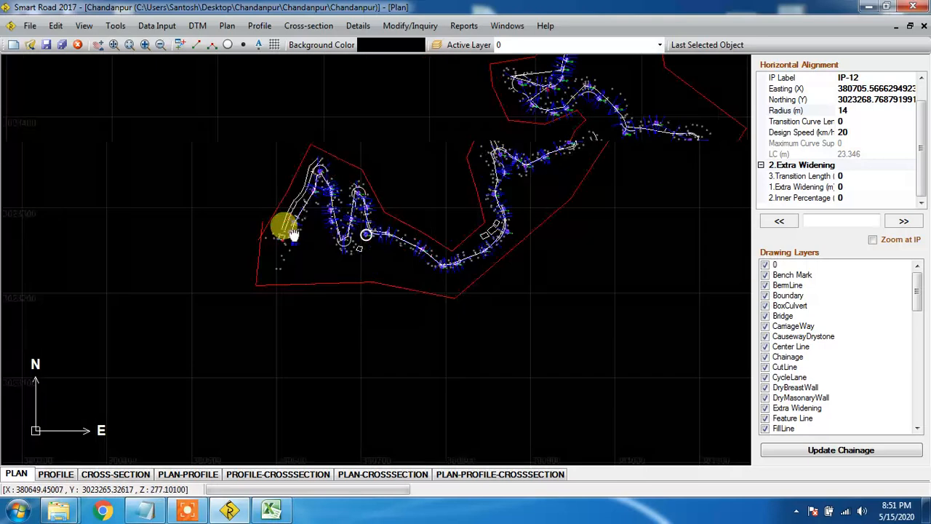
{"action": "scroll", "coordinate": [290, 234], "scroll_direction": "up", "scroll_amount": 1}
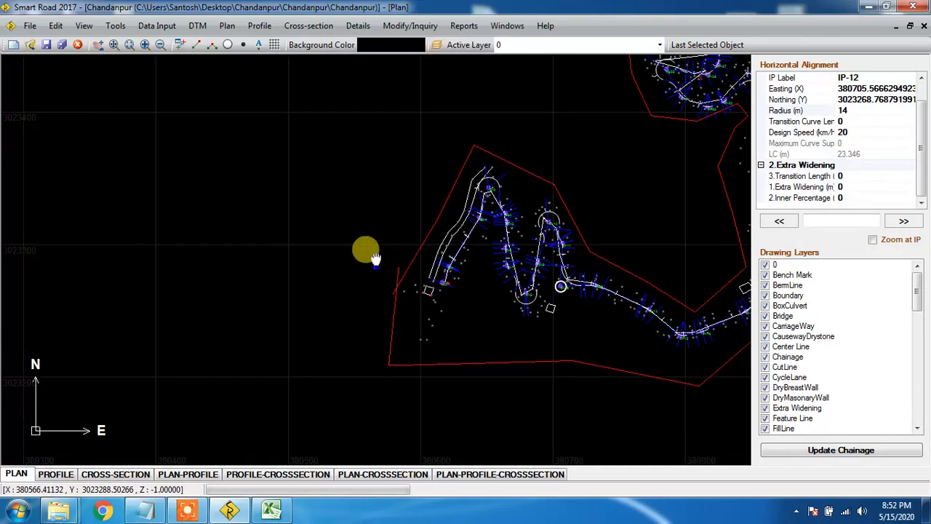
{"action": "scroll", "coordinate": [375, 259], "scroll_direction": "up", "scroll_amount": 1}
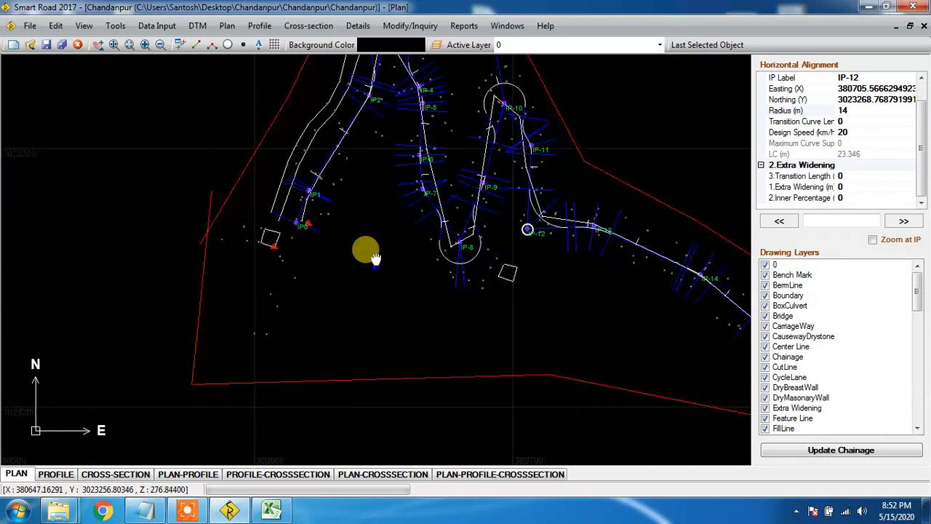
{"action": "scroll", "coordinate": [376, 259], "scroll_direction": "up", "scroll_amount": 1}
{"action": "scroll", "coordinate": [298, 295], "scroll_direction": "up", "scroll_amount": 1}
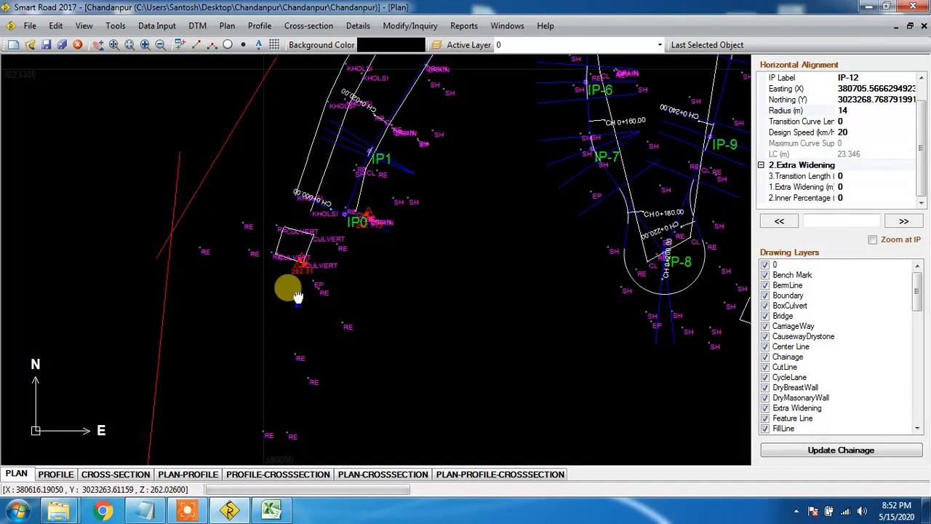
{"action": "scroll", "coordinate": [310, 295], "scroll_direction": "up", "scroll_amount": 1}
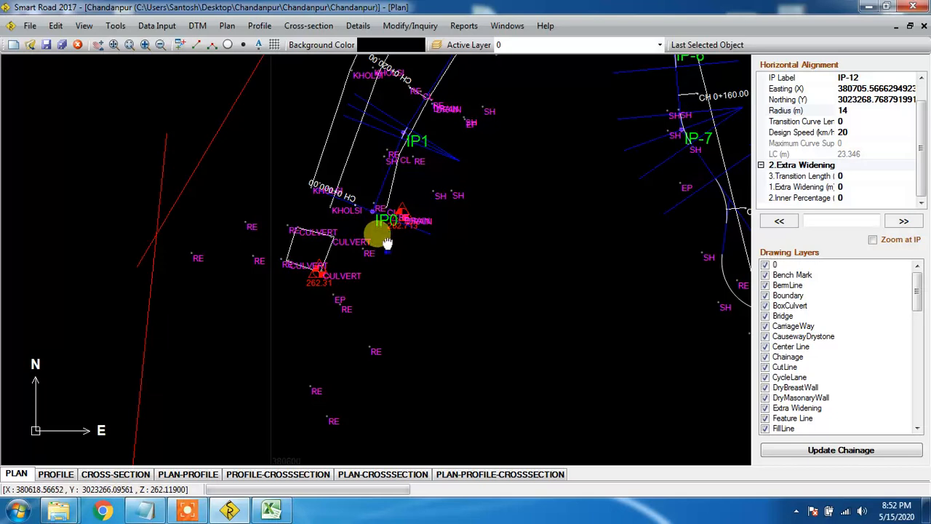
{"action": "scroll", "coordinate": [387, 243], "scroll_direction": "down", "scroll_amount": 2}
{"action": "scroll", "coordinate": [495, 203], "scroll_direction": "down", "scroll_amount": 1}
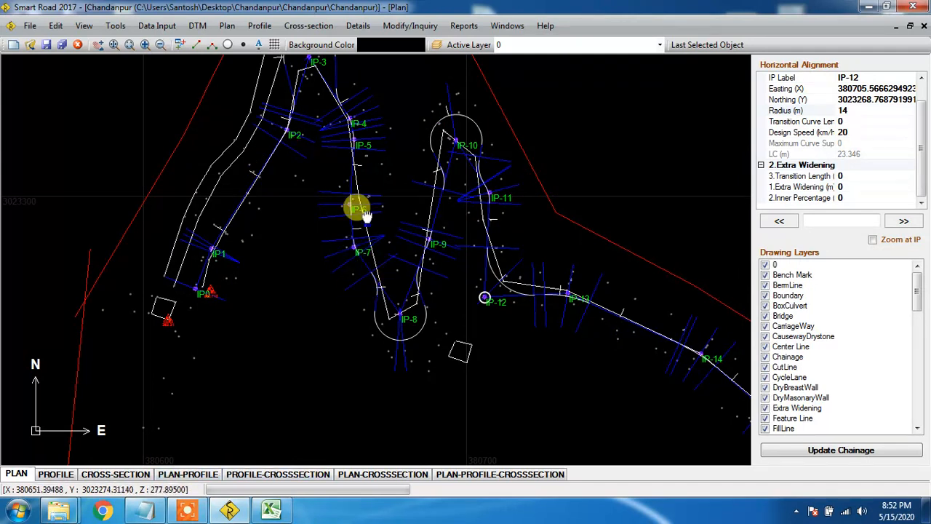
Hide the Xsection Line and Terrain Points layers in the plan drawing
{"action": "left_click_drag", "start_coordinate": [915, 291], "coordinate": [915, 404]}
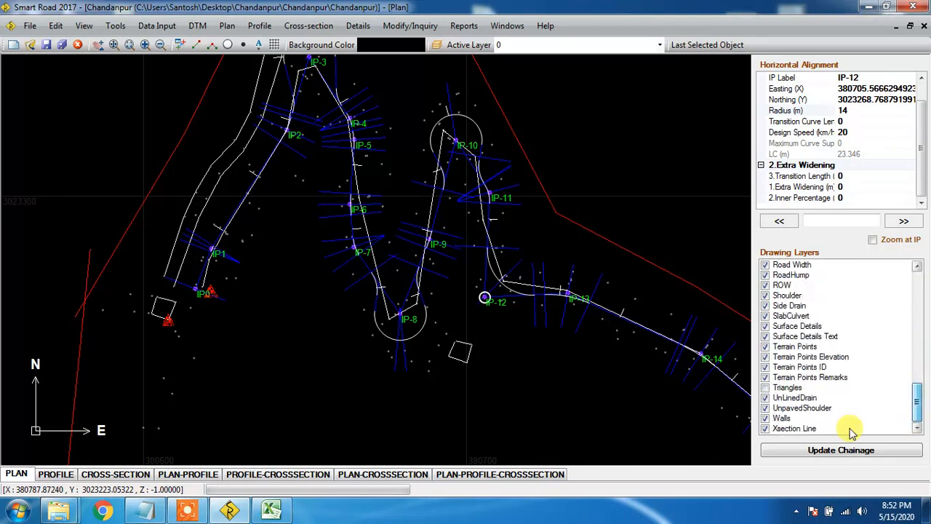
{"action": "left_click", "coordinate": [766, 429]}
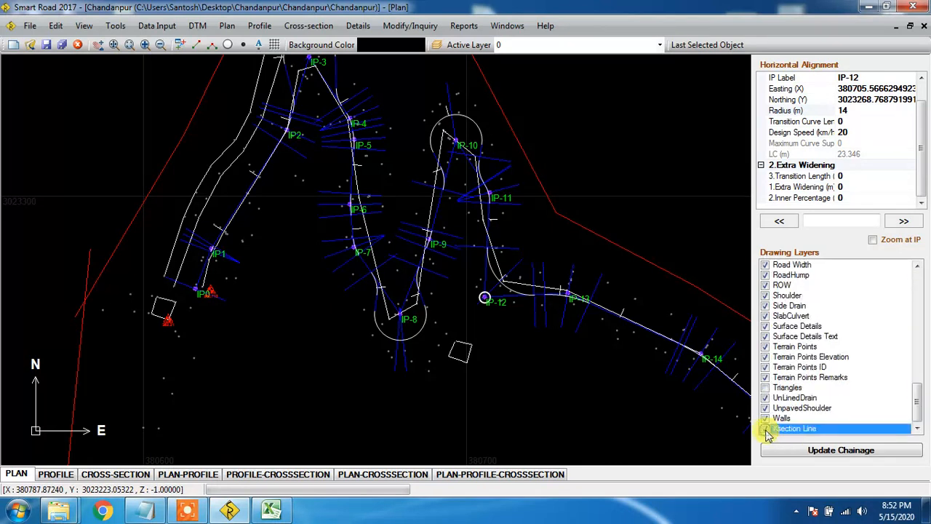
{"action": "left_click", "coordinate": [765, 428]}
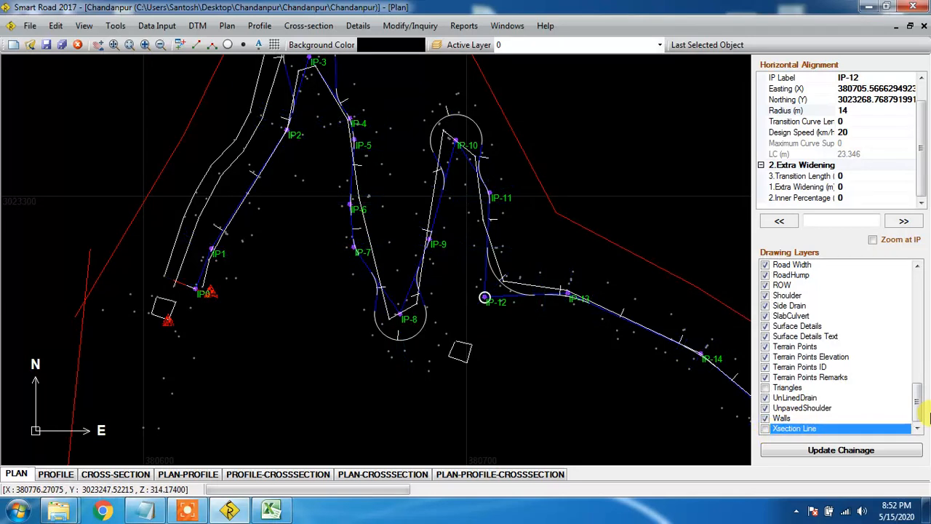
{"action": "mouse_move", "coordinate": [916, 403]}
{"action": "left_mouse_down"}
{"action": "mouse_move", "coordinate": [917, 374]}
{"action": "mouse_move", "coordinate": [918, 425]}
{"action": "left_mouse_up"}
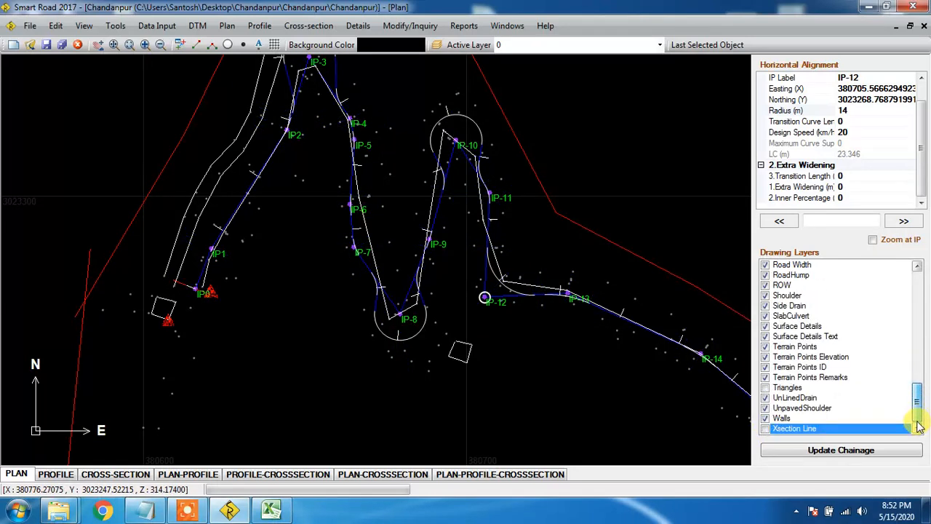
{"action": "left_click", "coordinate": [765, 348]}
{"action": "left_click", "coordinate": [765, 347]}
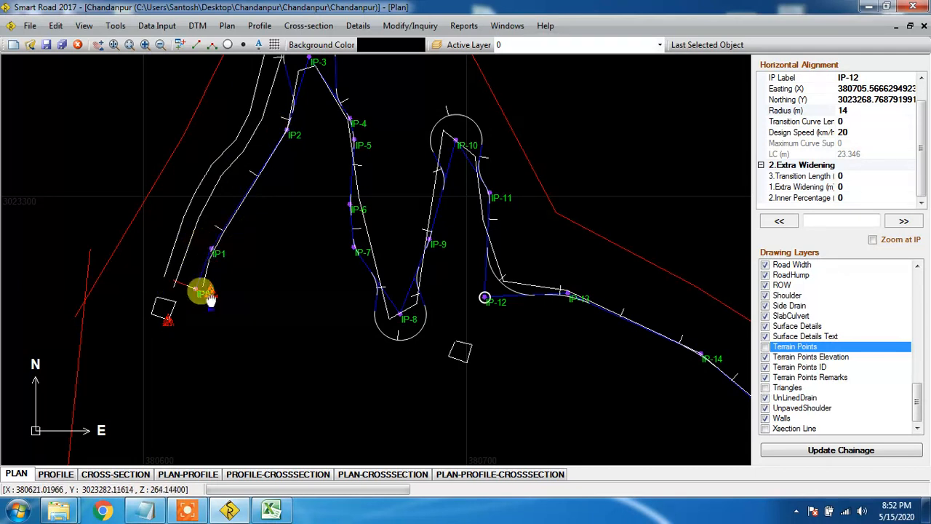
Return to the cross-section view, check which columns the soil type entry requires, and close it without saving
{"action": "left_click", "coordinate": [113, 475]}
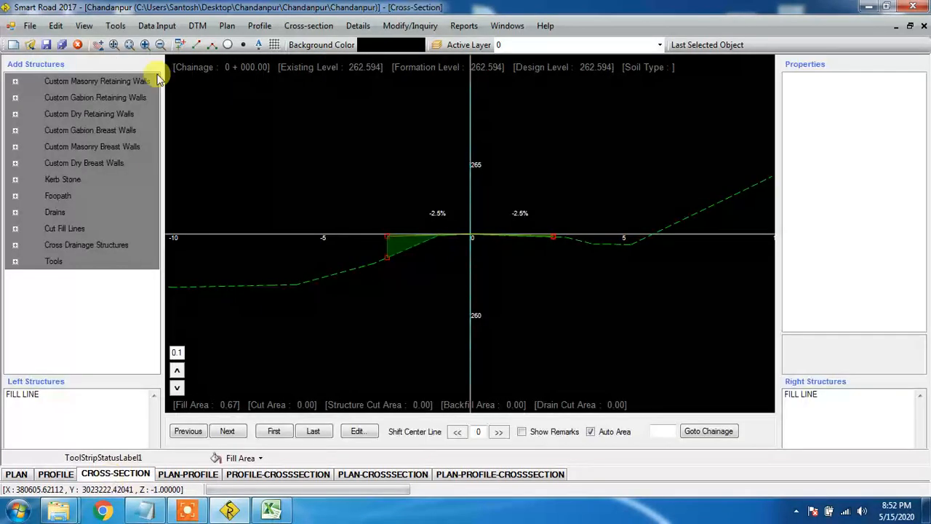
{"action": "left_click", "coordinate": [157, 27]}
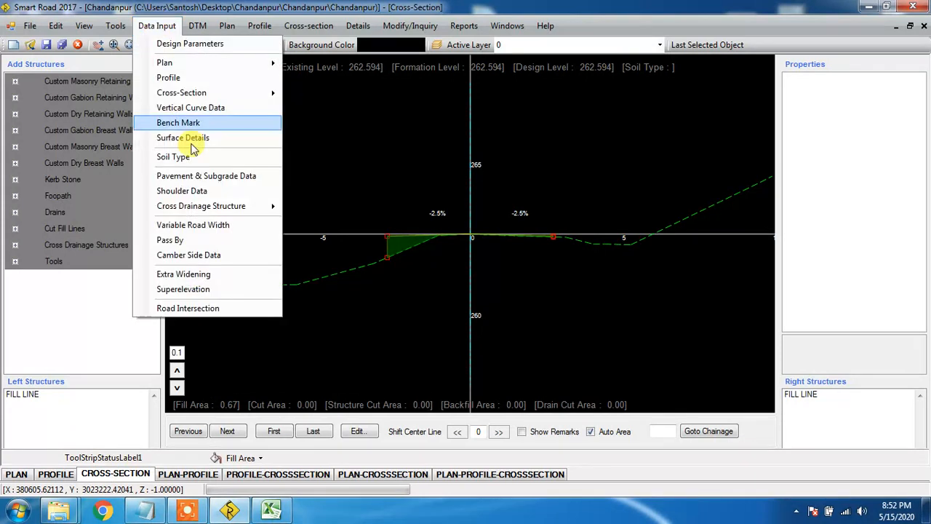
{"action": "left_click", "coordinate": [229, 157]}
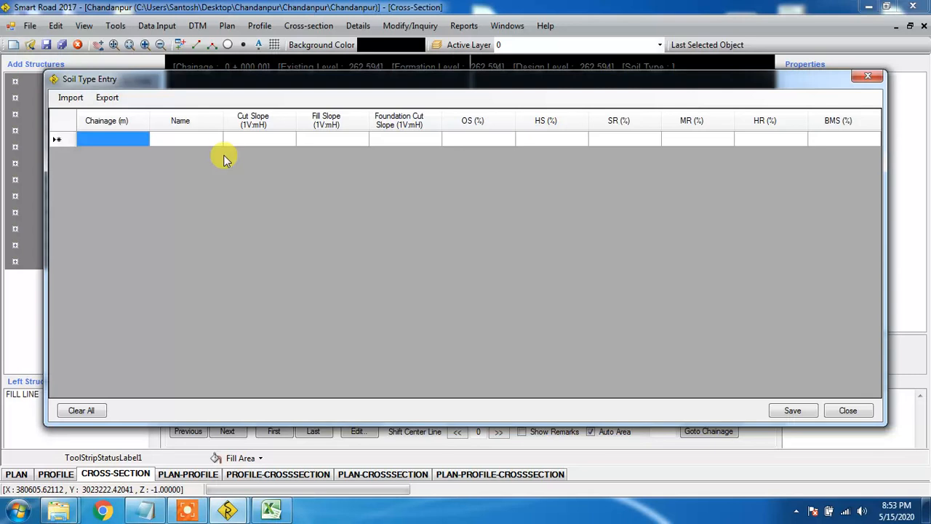
{"action": "left_click", "coordinate": [115, 138]}
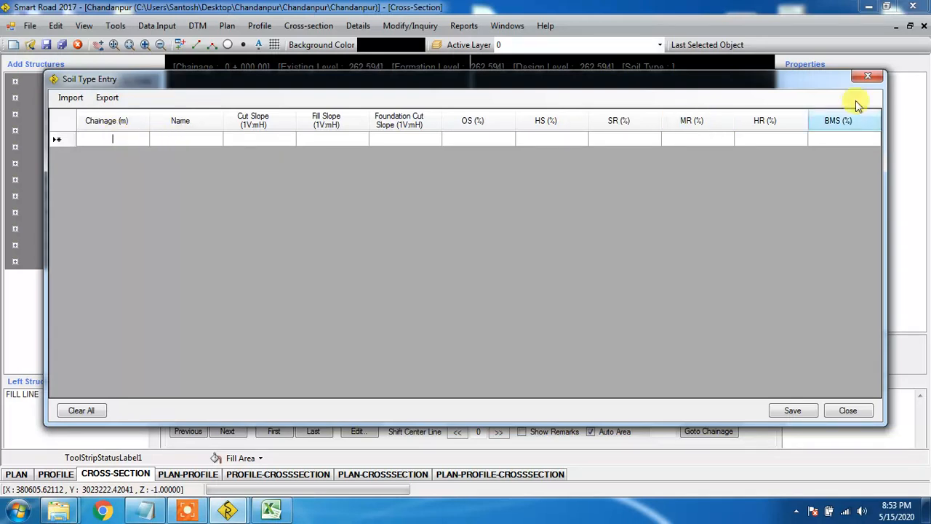
{"action": "left_click", "coordinate": [867, 77]}
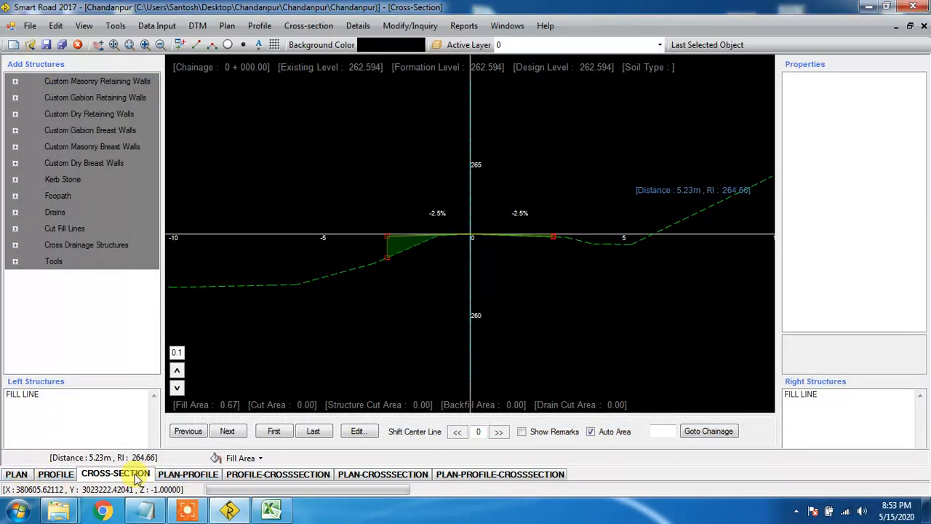
Go to the road's last cross-section and open the soil type entry table, moving it clear of the chainage read-out
{"action": "left_click", "coordinate": [323, 432]}
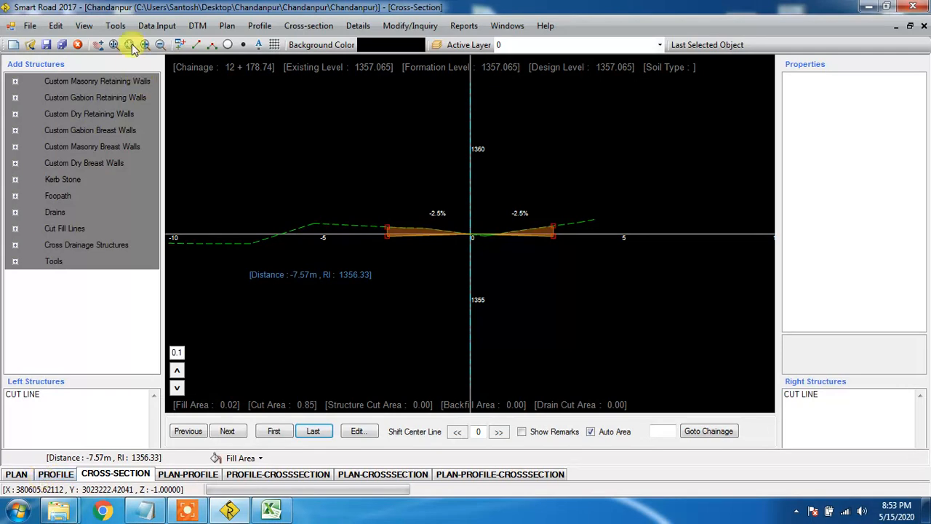
{"action": "left_click", "coordinate": [157, 25]}
{"action": "left_click", "coordinate": [206, 153]}
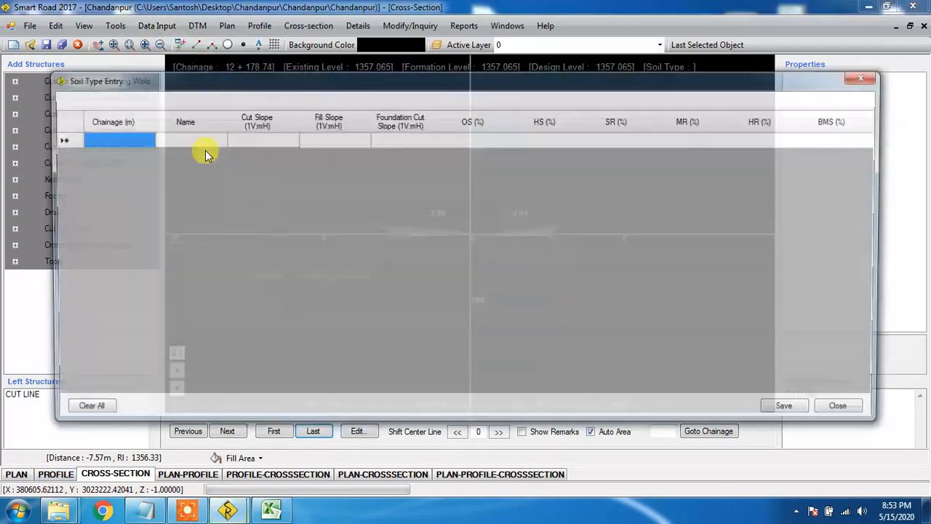
{"action": "left_click_drag", "start_coordinate": [271, 80], "coordinate": [531, 111]}
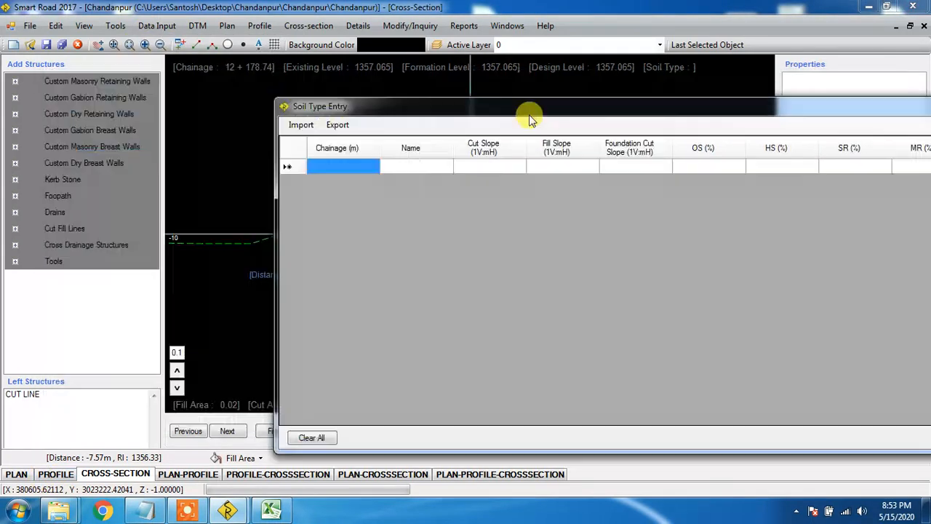
Add a soil type row with chainage 12500 and the name BMS
{"action": "left_click", "coordinate": [362, 173]}
{"action": "type", "text": "12"}
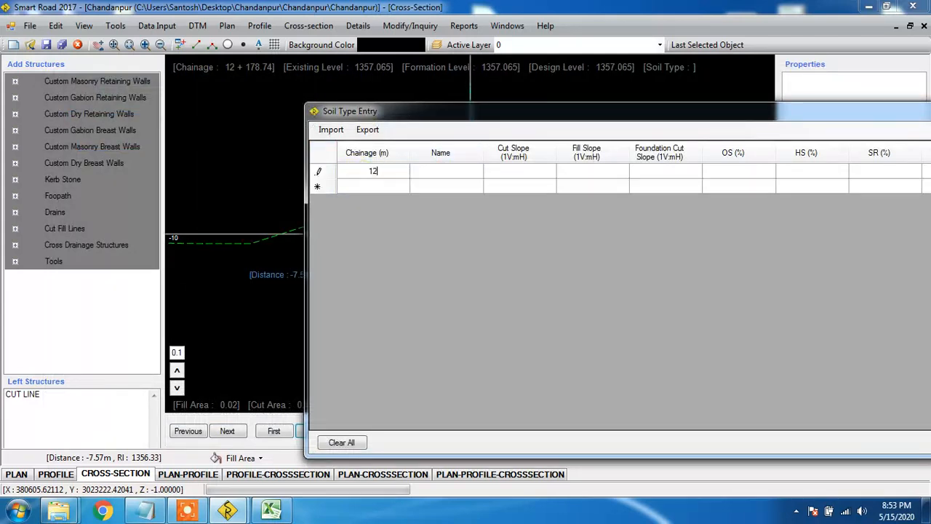
{"action": "type", "text": "500"}
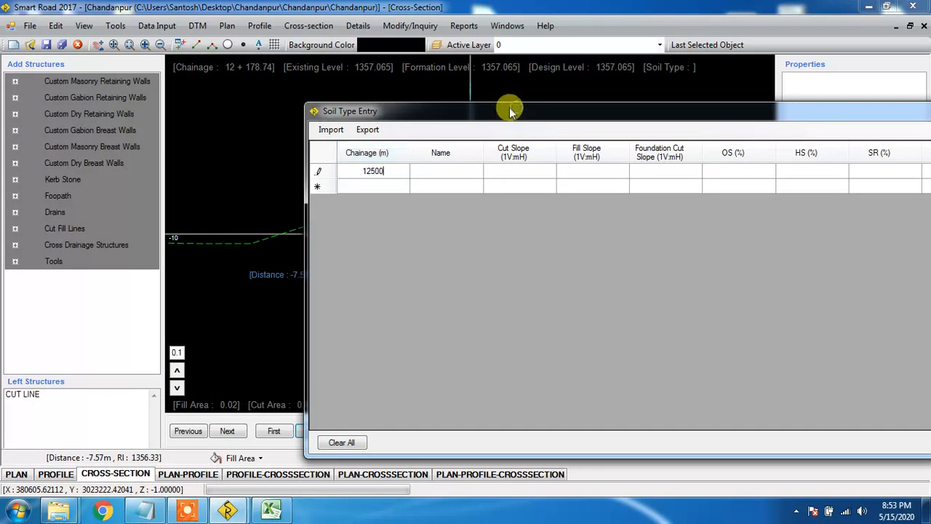
{"action": "left_click_drag", "start_coordinate": [504, 111], "coordinate": [376, 114]}
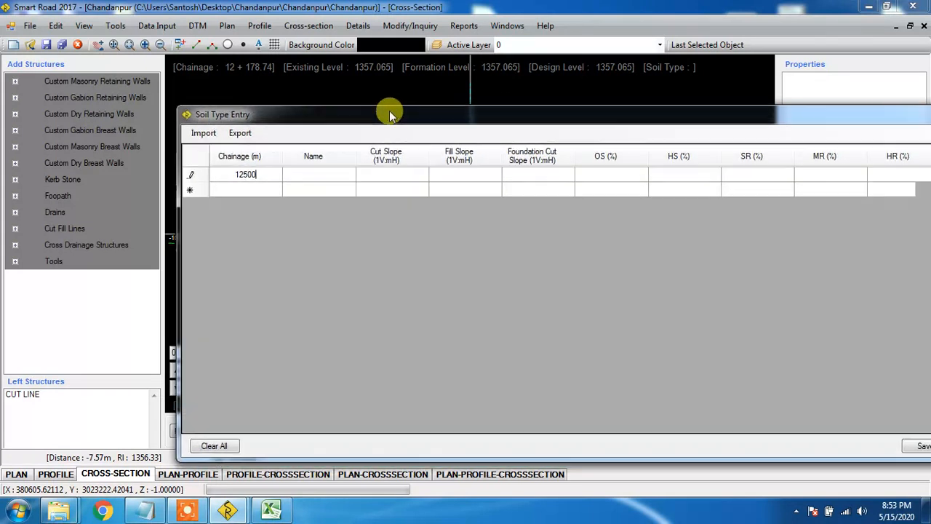
{"action": "left_click", "coordinate": [322, 179]}
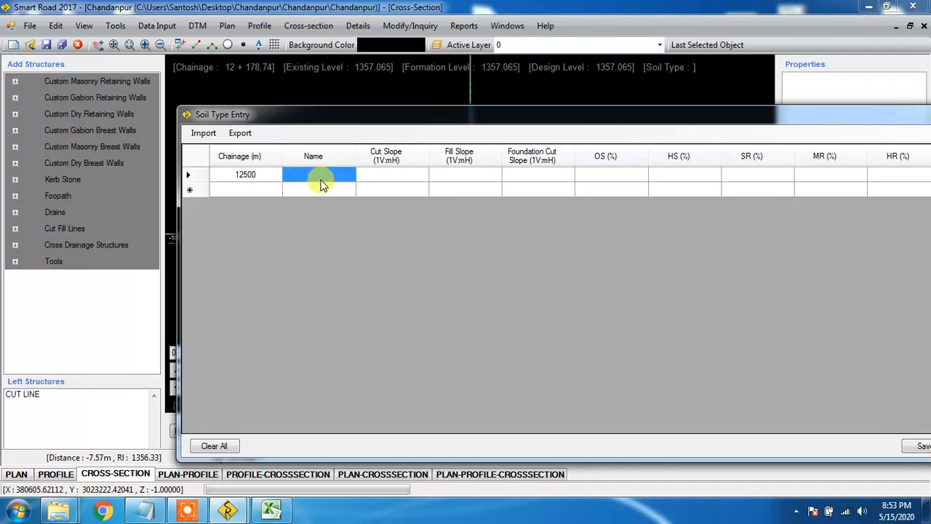
{"action": "type", "text": "BMS"}
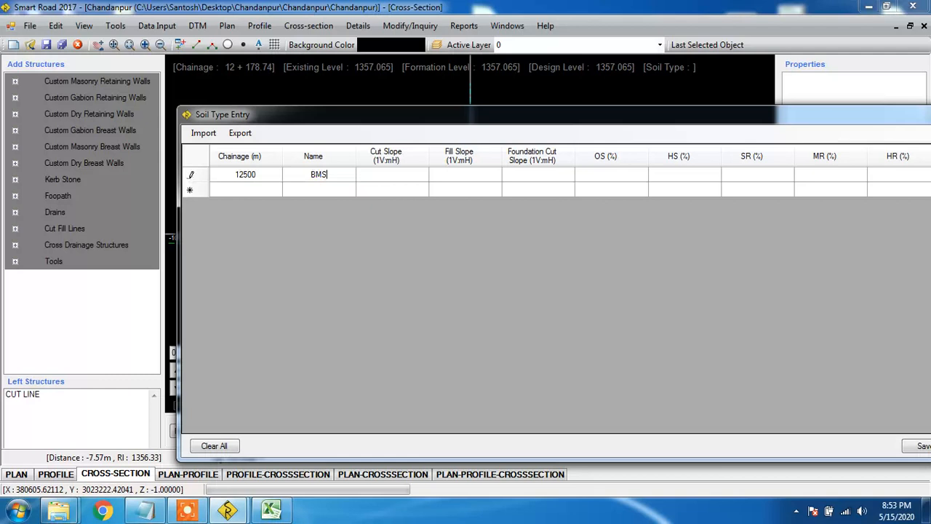
{"action": "left_click", "coordinate": [379, 181]}
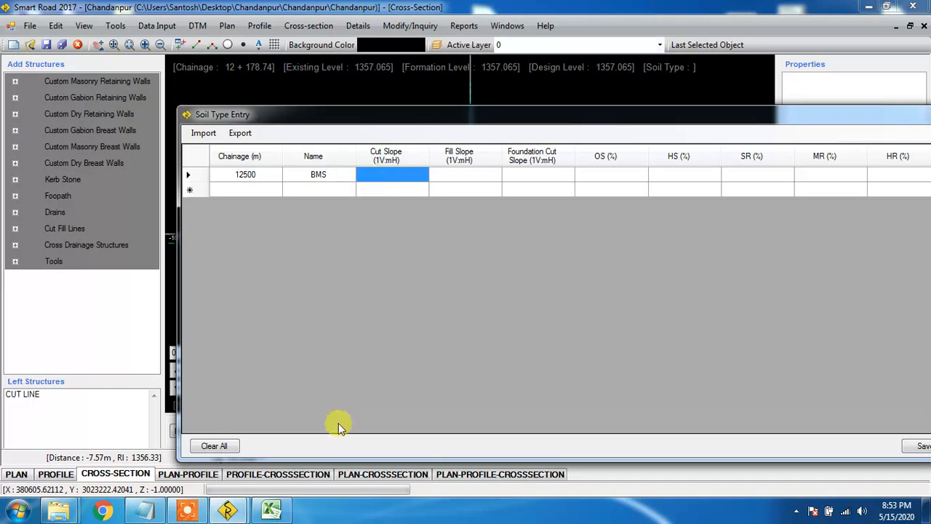
Sketch a hillside cut with a 1:m slope triangle, annotate it with 45 and 0.45, and clear the screen annotations
{"action": "left_click", "coordinate": [188, 510]}
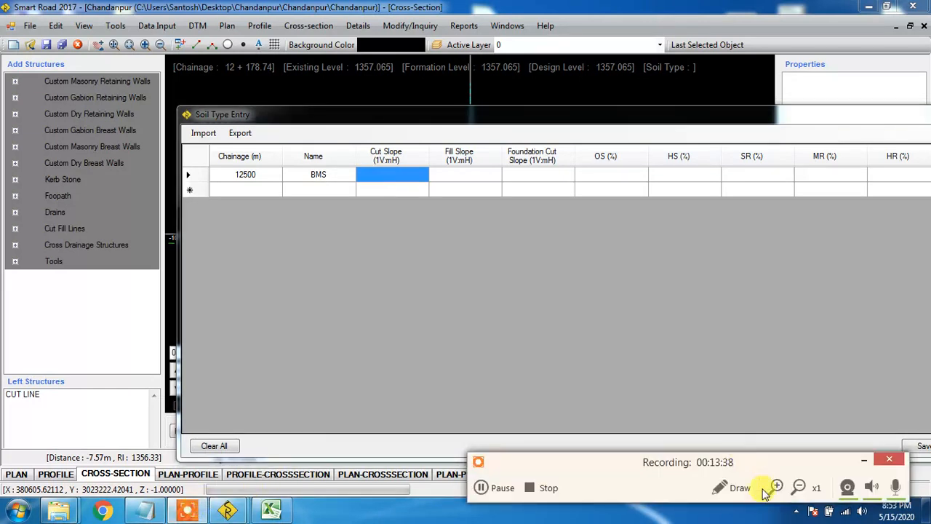
{"action": "left_click", "coordinate": [740, 487]}
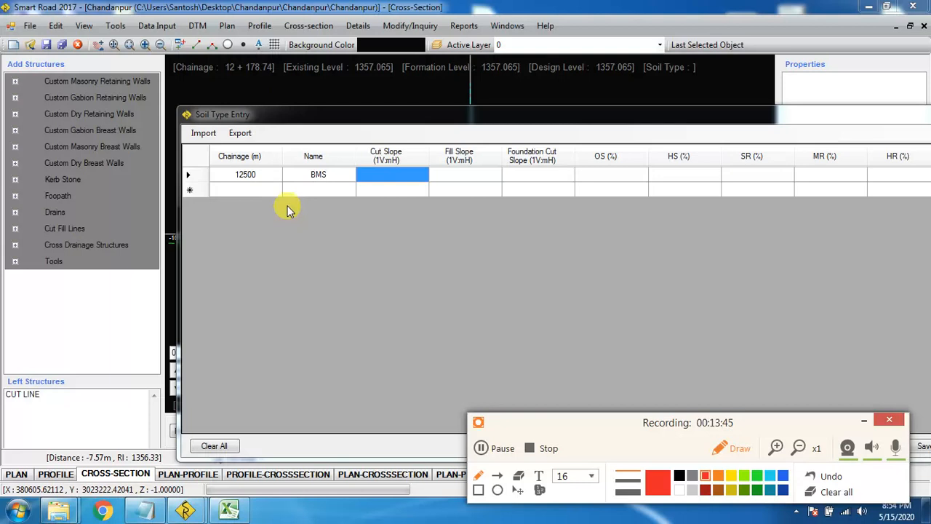
{"action": "left_click_drag", "start_coordinate": [287, 206], "coordinate": [553, 357]}
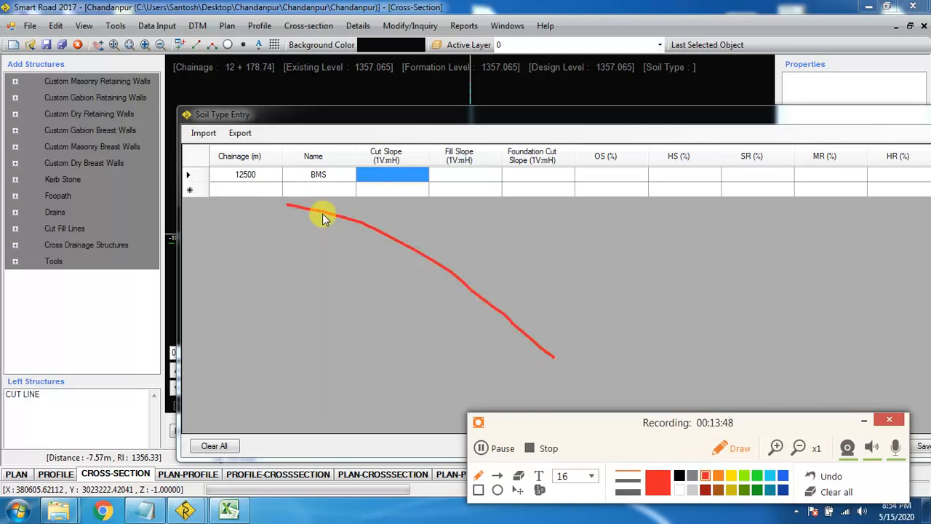
{"action": "mouse_move", "coordinate": [323, 213]}
{"action": "left_mouse_down"}
{"action": "mouse_move", "coordinate": [395, 318]}
{"action": "mouse_move", "coordinate": [488, 309]}
{"action": "left_mouse_up"}
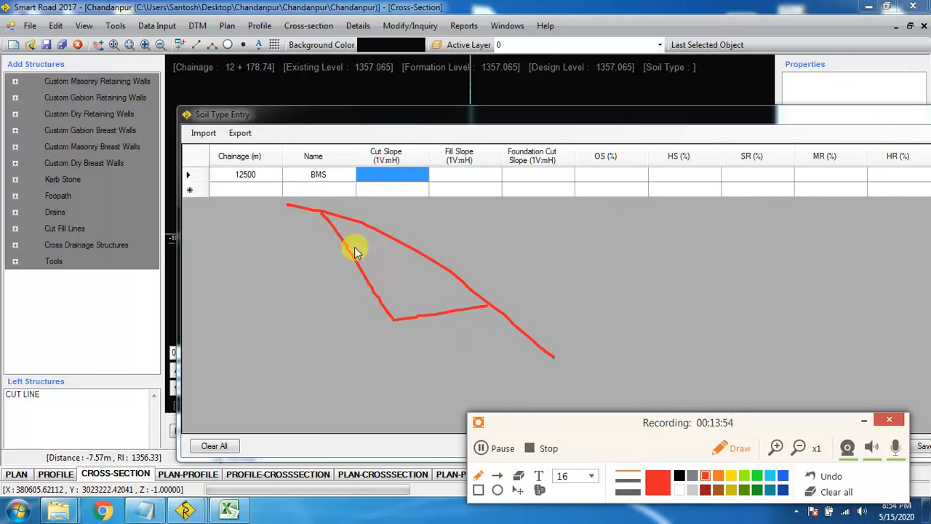
{"action": "left_click_drag", "start_coordinate": [325, 215], "coordinate": [337, 282]}
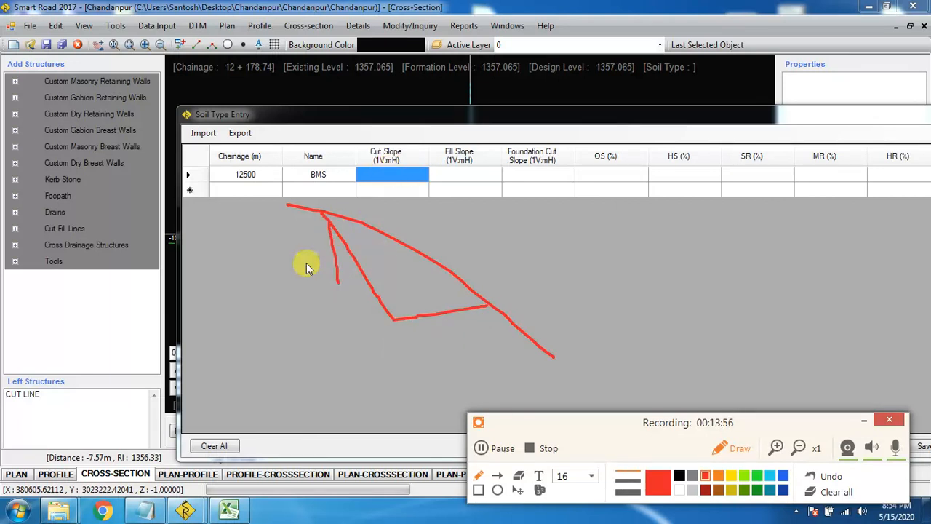
{"action": "mouse_move", "coordinate": [300, 247]}
{"action": "left_mouse_down"}
{"action": "mouse_move", "coordinate": [299, 278]}
{"action": "mouse_move", "coordinate": [314, 271]}
{"action": "mouse_move", "coordinate": [368, 281]}
{"action": "mouse_move", "coordinate": [352, 307]}
{"action": "mouse_move", "coordinate": [368, 305]}
{"action": "left_mouse_up"}
{"action": "mouse_move", "coordinate": [590, 261]}
{"action": "left_mouse_down"}
{"action": "mouse_move", "coordinate": [588, 273]}
{"action": "mouse_move", "coordinate": [618, 276]}
{"action": "mouse_move", "coordinate": [595, 259]}
{"action": "mouse_move", "coordinate": [625, 302]}
{"action": "left_mouse_up"}
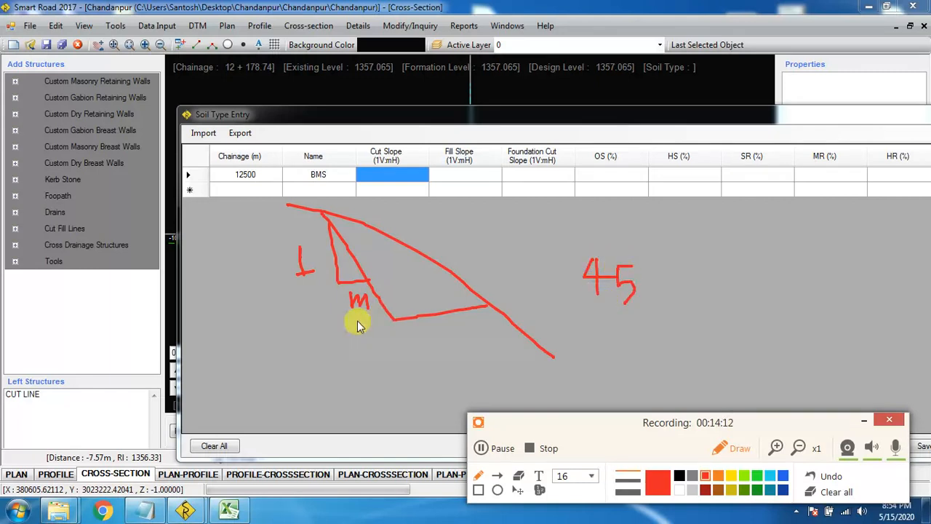
{"action": "mouse_move", "coordinate": [355, 320]}
{"action": "left_mouse_down"}
{"action": "mouse_move", "coordinate": [356, 332]}
{"action": "mouse_move", "coordinate": [394, 325]}
{"action": "mouse_move", "coordinate": [387, 335]}
{"action": "mouse_move", "coordinate": [401, 337]}
{"action": "mouse_move", "coordinate": [406, 318]}
{"action": "left_mouse_up"}
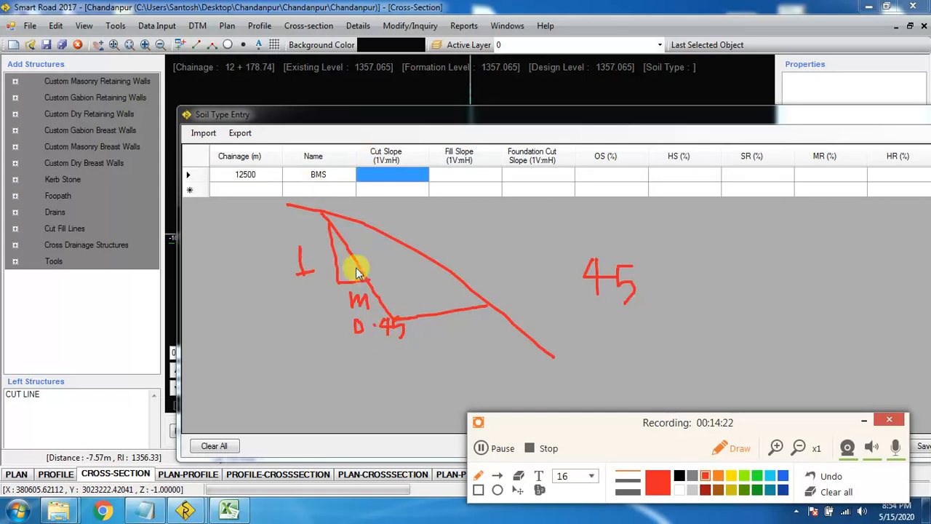
{"action": "left_click", "coordinate": [828, 494]}
{"action": "left_click", "coordinate": [735, 449]}
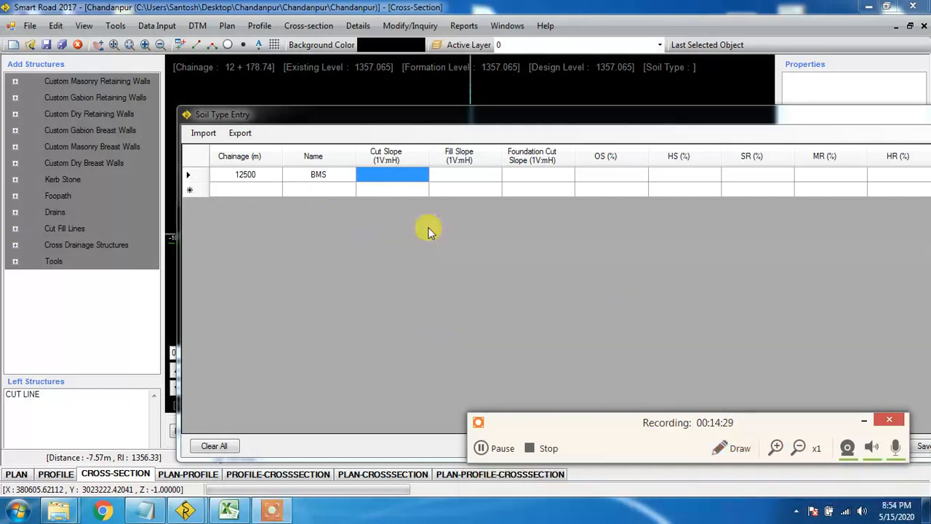
Set the cut slope of the BMS soil type row to 0.45
{"action": "left_click", "coordinate": [403, 182]}
{"action": "type", "text": "0"}
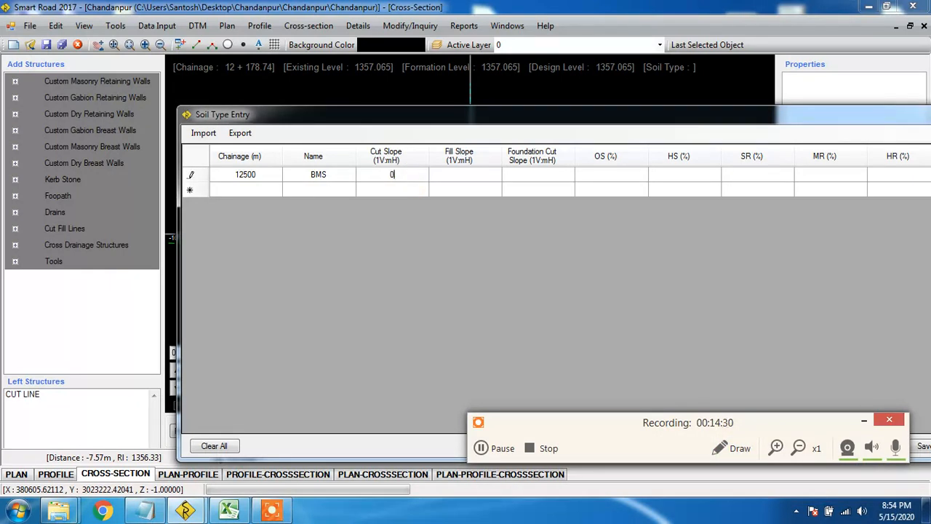
{"action": "type", "text": ".45"}
{"action": "left_click", "coordinate": [468, 182]}
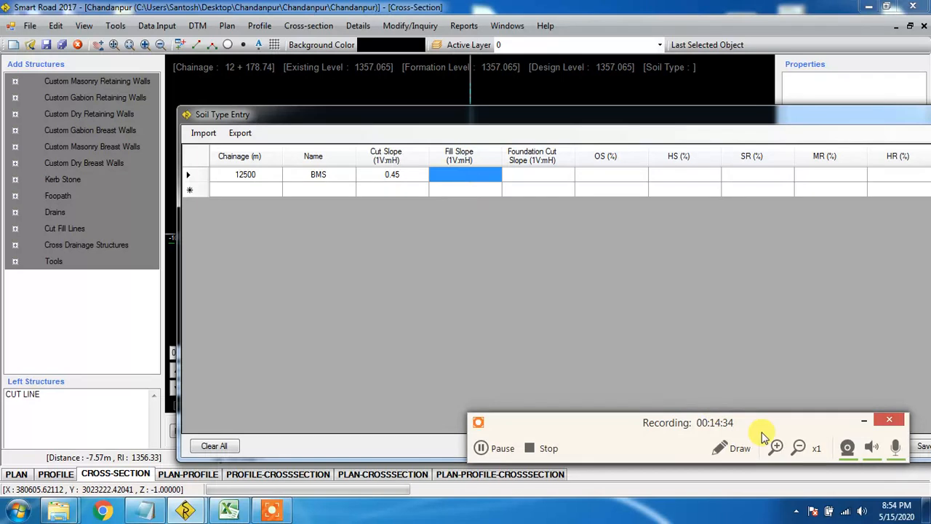
Sketch a hillside road section with a blue fill slope and a 1:? slope triangle, and clear the screen annotations
{"action": "left_click", "coordinate": [734, 449]}
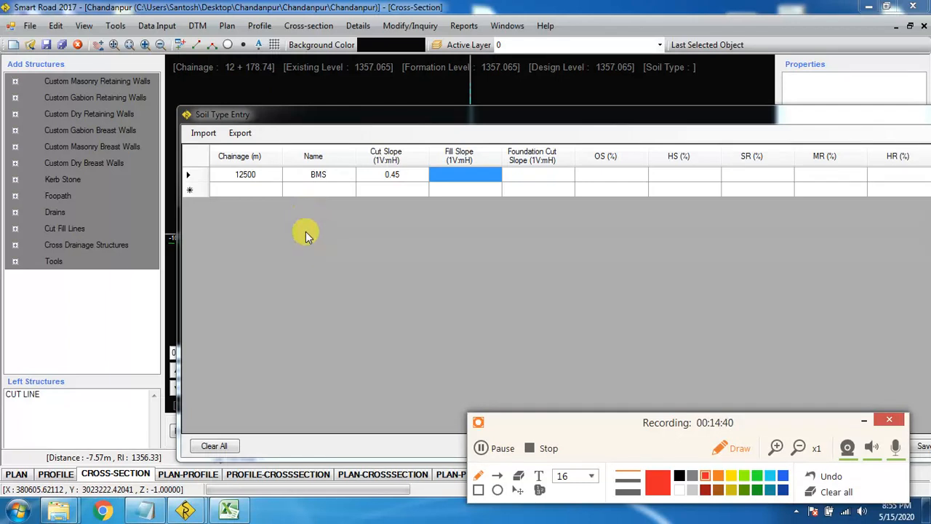
{"action": "left_click_drag", "start_coordinate": [305, 216], "coordinate": [512, 356]}
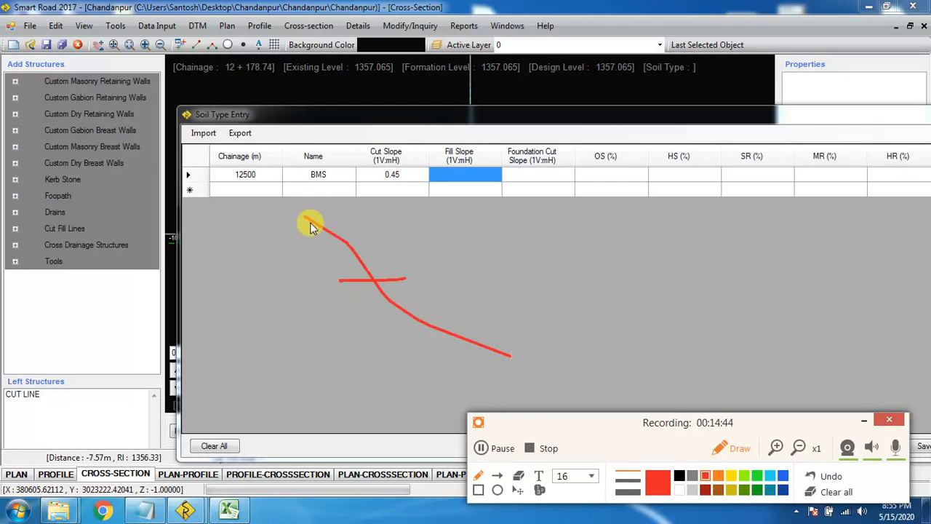
{"action": "mouse_move", "coordinate": [307, 218]}
{"action": "left_mouse_down"}
{"action": "mouse_move", "coordinate": [372, 286]}
{"action": "mouse_move", "coordinate": [416, 277]}
{"action": "left_mouse_up"}
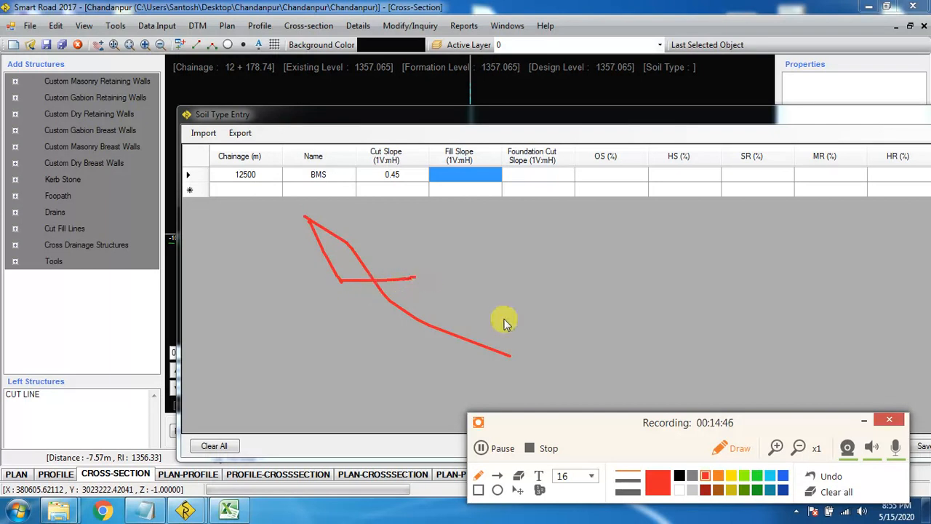
{"action": "left_click", "coordinate": [770, 475]}
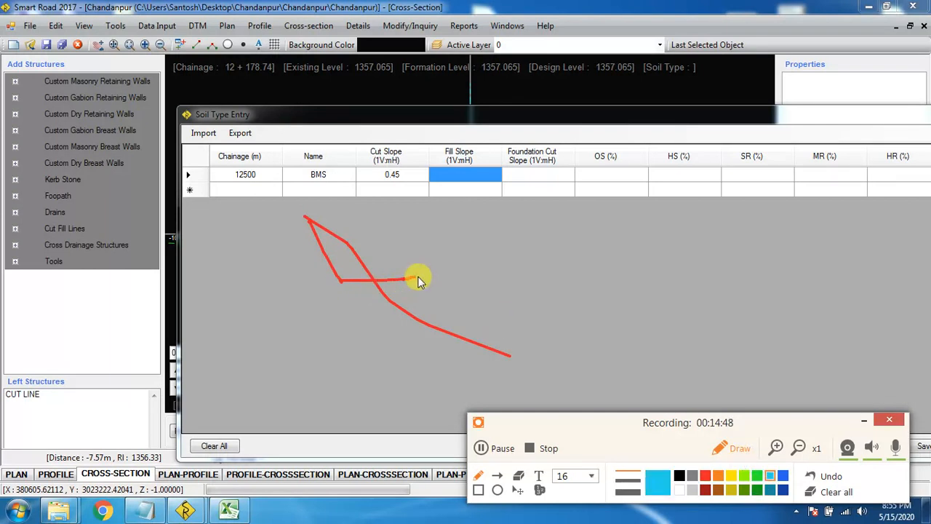
{"action": "left_click_drag", "start_coordinate": [418, 279], "coordinate": [461, 333]}
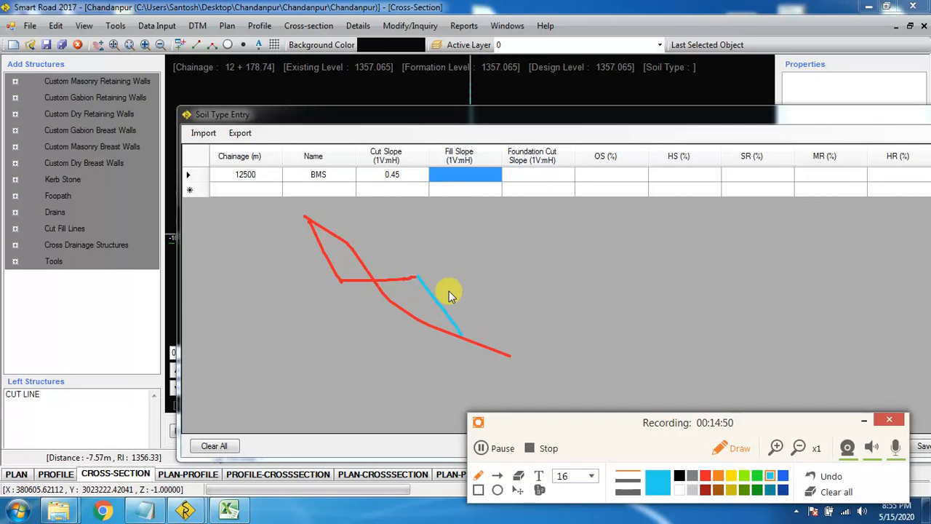
{"action": "left_click_drag", "start_coordinate": [442, 284], "coordinate": [454, 300]}
{"action": "left_click", "coordinate": [459, 309]}
{"action": "mouse_move", "coordinate": [493, 279]}
{"action": "left_mouse_down"}
{"action": "mouse_move", "coordinate": [494, 332]}
{"action": "mouse_move", "coordinate": [537, 334]}
{"action": "left_mouse_up"}
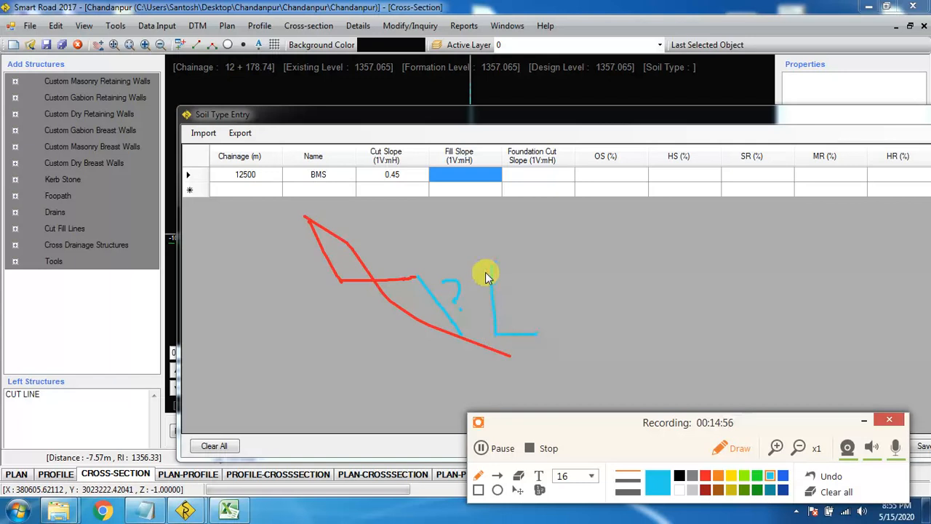
{"action": "left_click_drag", "start_coordinate": [490, 267], "coordinate": [537, 333]}
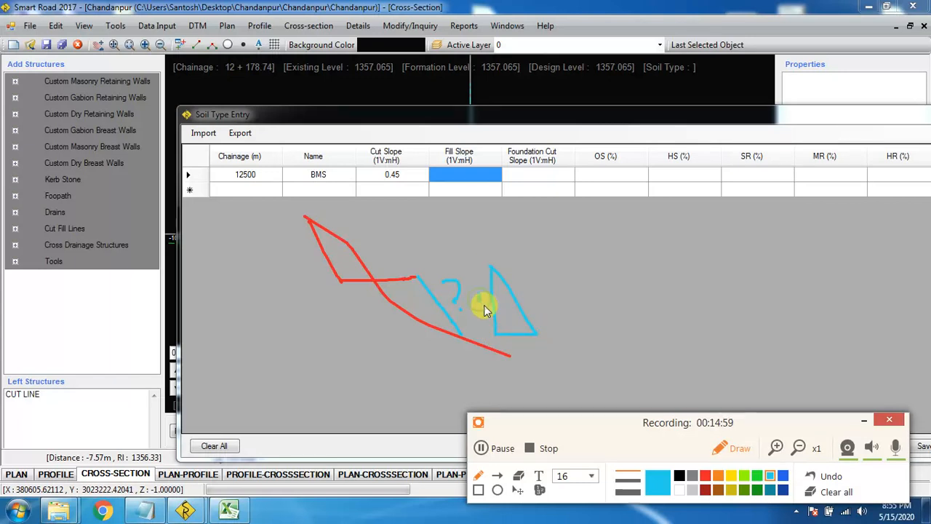
{"action": "left_click_drag", "start_coordinate": [481, 294], "coordinate": [482, 308]}
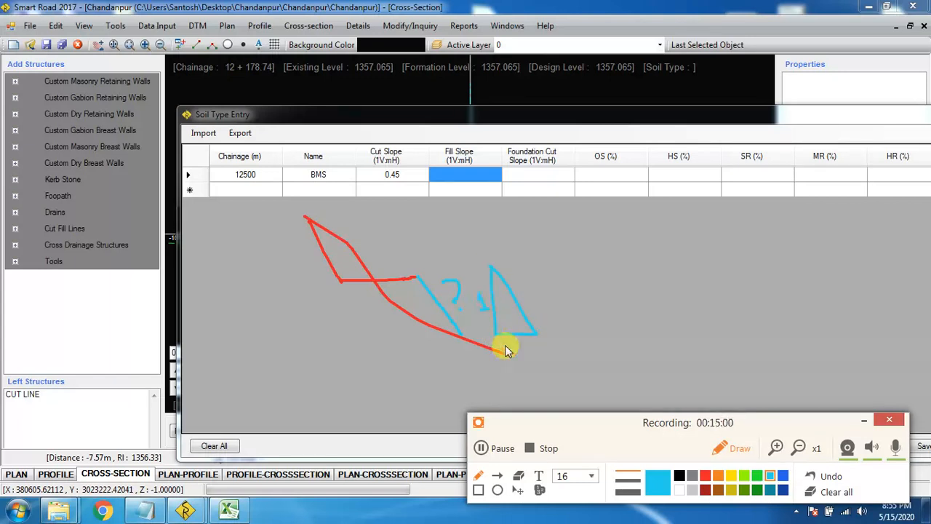
{"action": "left_click_drag", "start_coordinate": [506, 344], "coordinate": [516, 355]}
{"action": "left_click", "coordinate": [521, 362]}
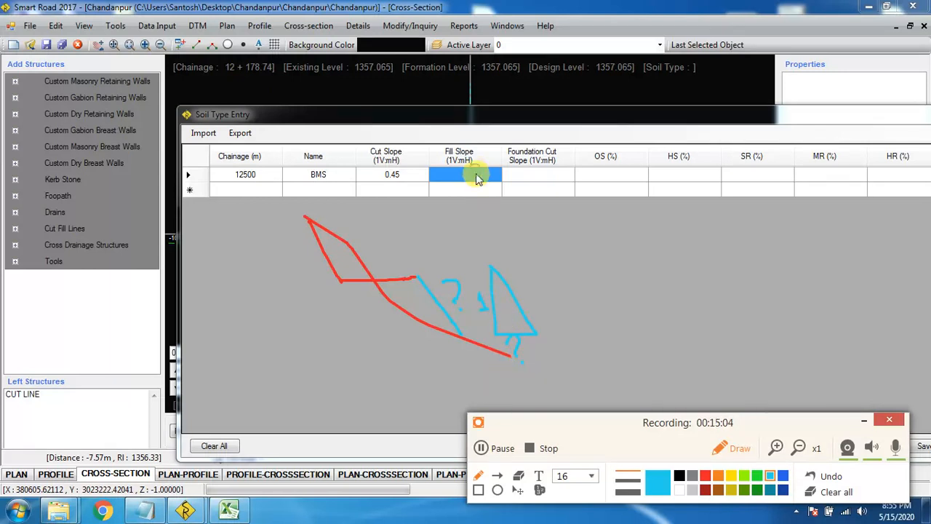
{"action": "left_click", "coordinate": [831, 494]}
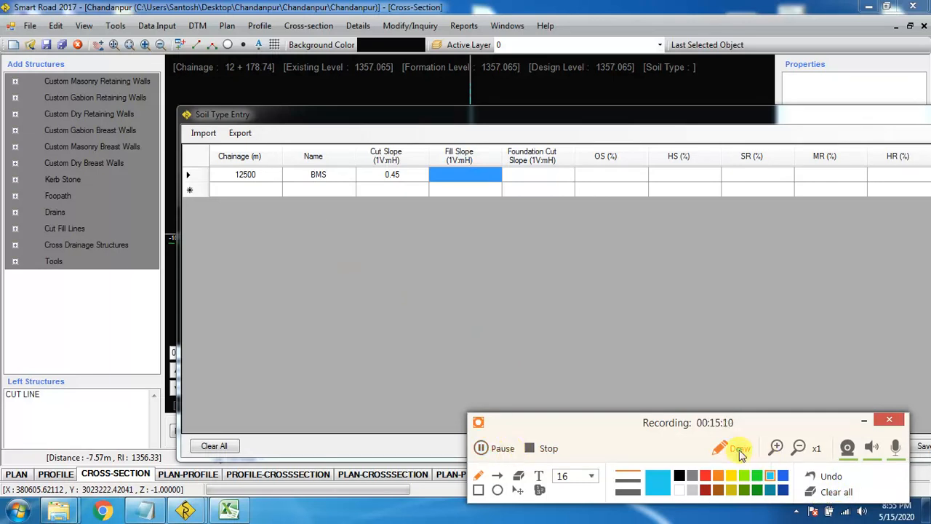
Set the fill slope of the BMS soil type row to 0.8
{"action": "left_click", "coordinate": [457, 175]}
{"action": "type", "text": "1"}
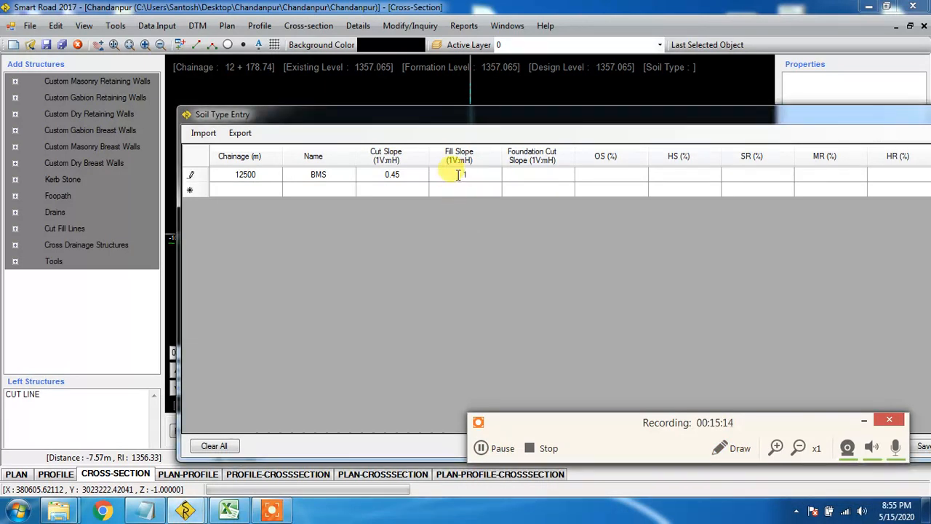
{"action": "type", "text": "250.8"}
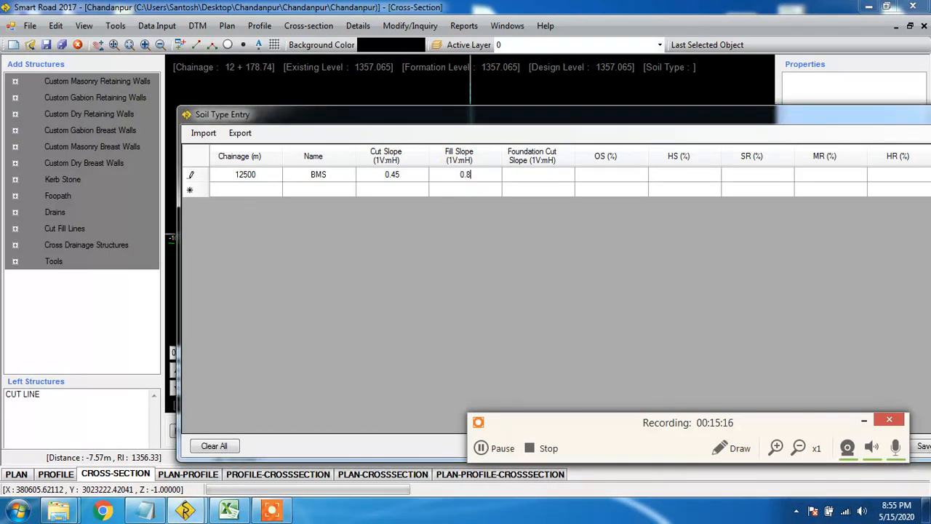
{"action": "left_click", "coordinate": [531, 174]}
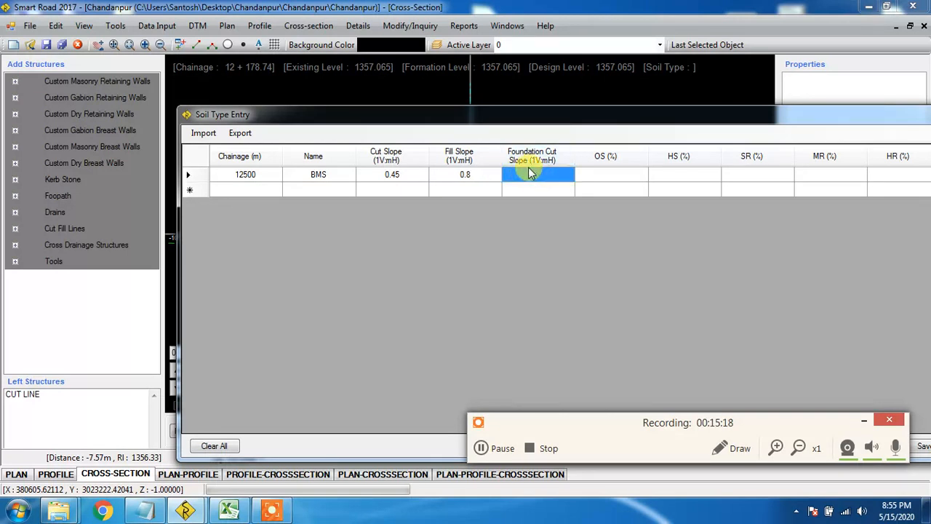
Sketch a blue hillside with a road line and a red retaining wall whose foundation excavation has sloping sides
{"action": "left_click", "coordinate": [738, 449]}
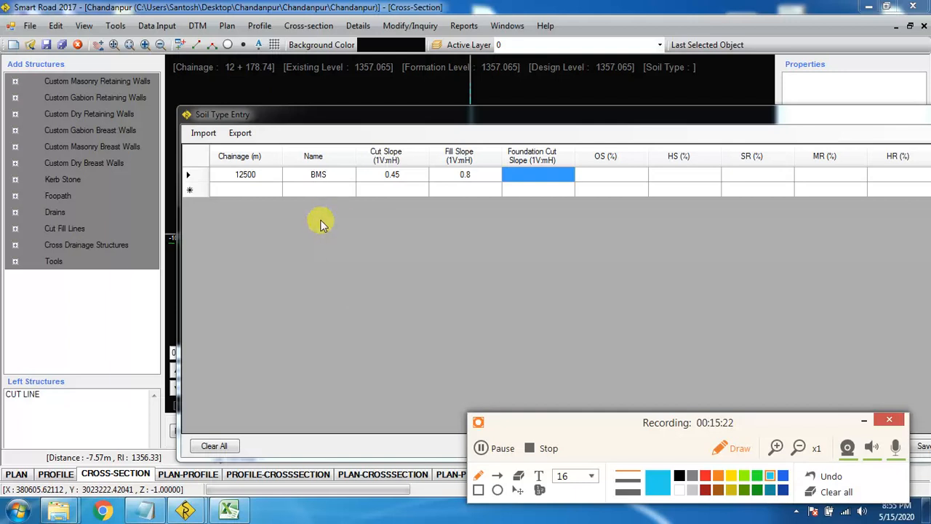
{"action": "left_click_drag", "start_coordinate": [317, 215], "coordinate": [516, 326]}
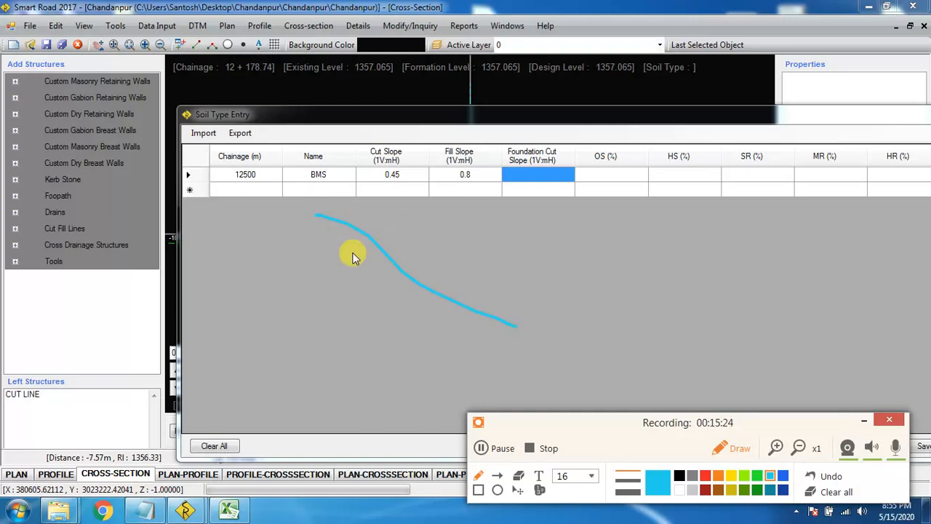
{"action": "left_click_drag", "start_coordinate": [350, 252], "coordinate": [436, 253]}
{"action": "left_click", "coordinate": [705, 475]}
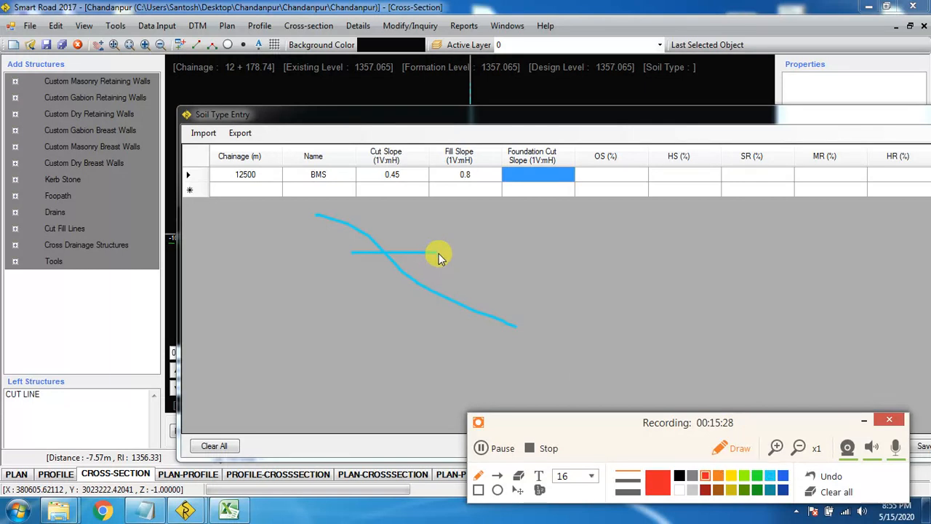
{"action": "mouse_move", "coordinate": [437, 252]}
{"action": "left_mouse_down"}
{"action": "mouse_move", "coordinate": [468, 260]}
{"action": "mouse_move", "coordinate": [470, 308]}
{"action": "left_mouse_up"}
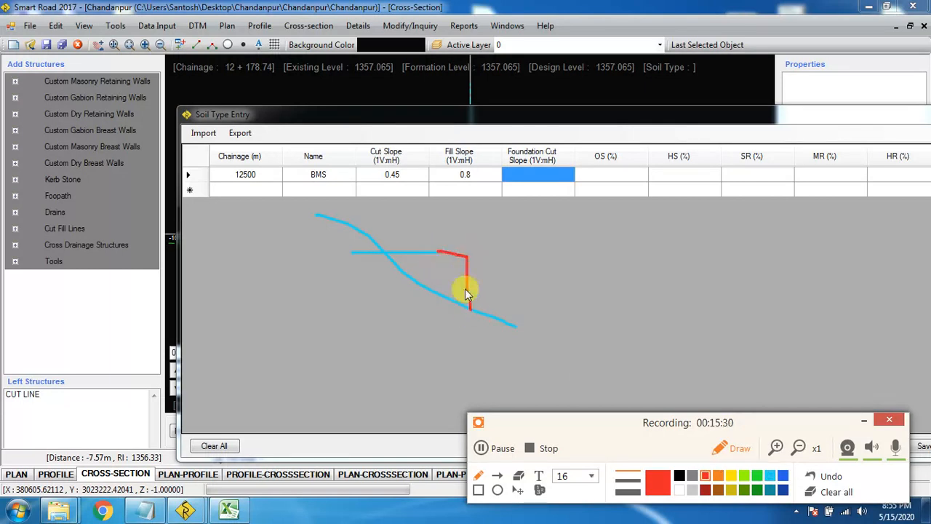
{"action": "mouse_move", "coordinate": [437, 254]}
{"action": "left_mouse_down"}
{"action": "mouse_move", "coordinate": [436, 337]}
{"action": "mouse_move", "coordinate": [470, 339]}
{"action": "mouse_move", "coordinate": [470, 310]}
{"action": "left_mouse_up"}
{"action": "left_click_drag", "start_coordinate": [434, 339], "coordinate": [408, 274]}
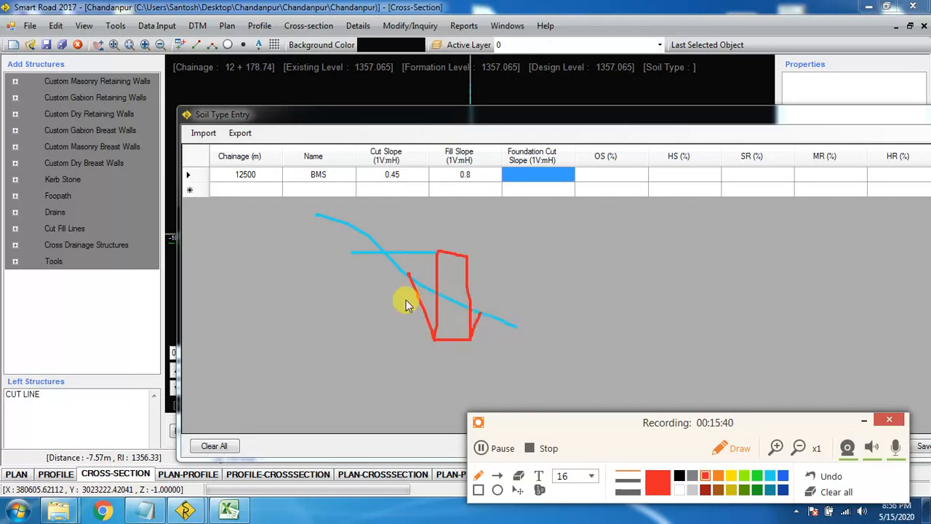
Annotate the sketched foundation cut slope with 1v and a question mark, and clear the screen annotations
{"action": "left_click_drag", "start_coordinate": [403, 298], "coordinate": [411, 318]}
{"action": "left_click", "coordinate": [414, 323]}
{"action": "mouse_move", "coordinate": [365, 306]}
{"action": "left_mouse_down"}
{"action": "mouse_move", "coordinate": [368, 329]}
{"action": "mouse_move", "coordinate": [390, 310]}
{"action": "left_mouse_up"}
{"action": "left_click", "coordinate": [534, 174]}
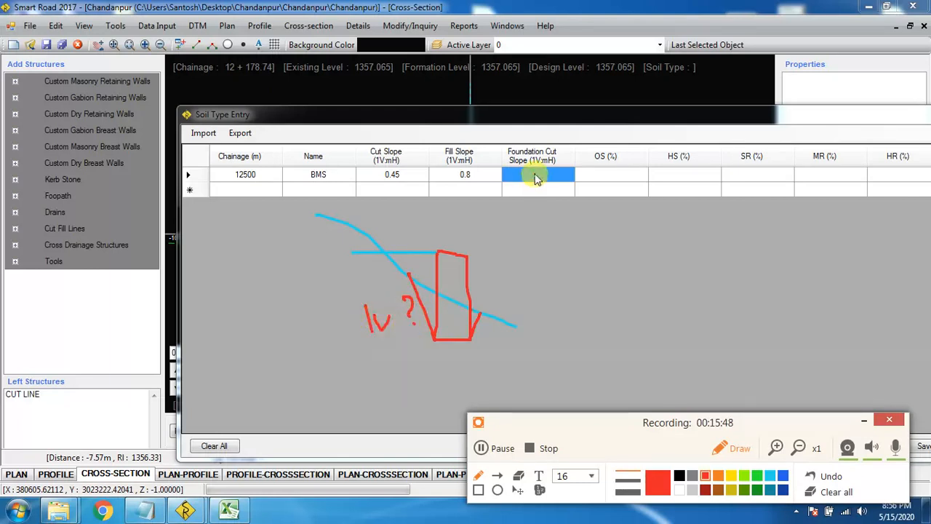
{"action": "left_click", "coordinate": [829, 492]}
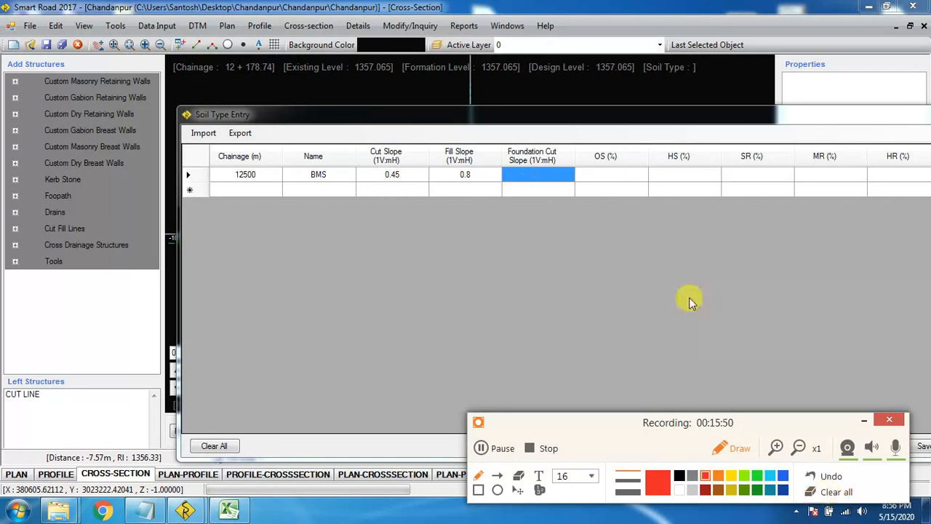
{"action": "left_click", "coordinate": [731, 445]}
Set the foundation cut slope of the BMS soil type row to 0.1
{"action": "left_click", "coordinate": [544, 173]}
{"action": "type", "text": "0"}
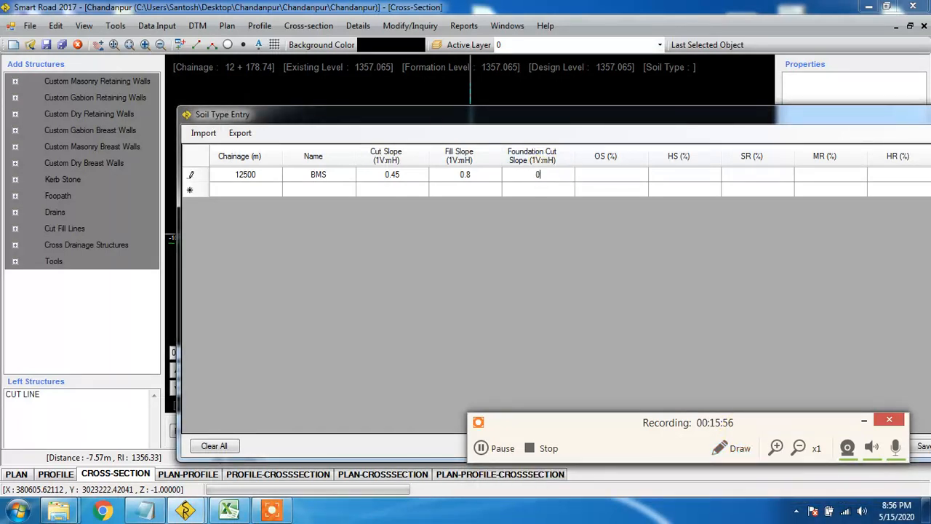
{"action": "type", "text": ".1"}
Set the OS share of the soil type row at chainage 12500 to 30% and its BMS share to 40%
{"action": "left_click", "coordinate": [627, 179]}
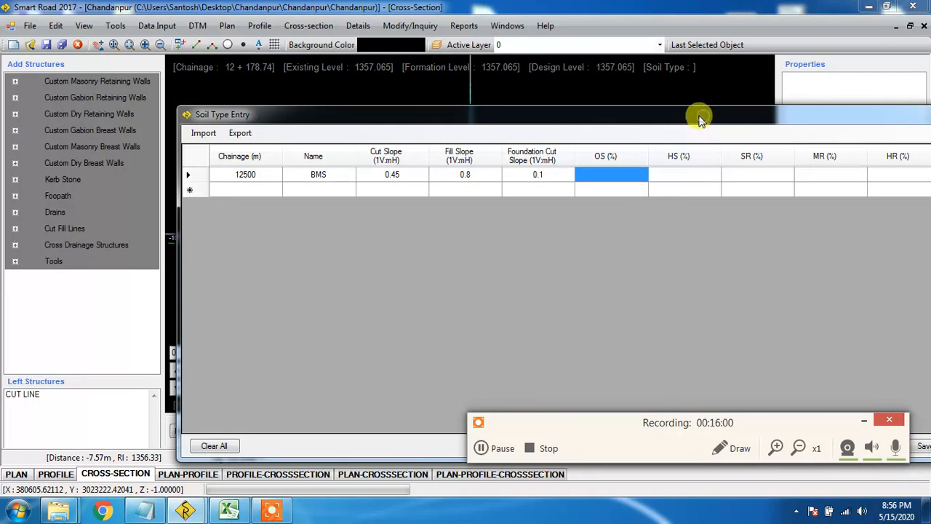
{"action": "left_click_drag", "start_coordinate": [704, 116], "coordinate": [577, 129]}
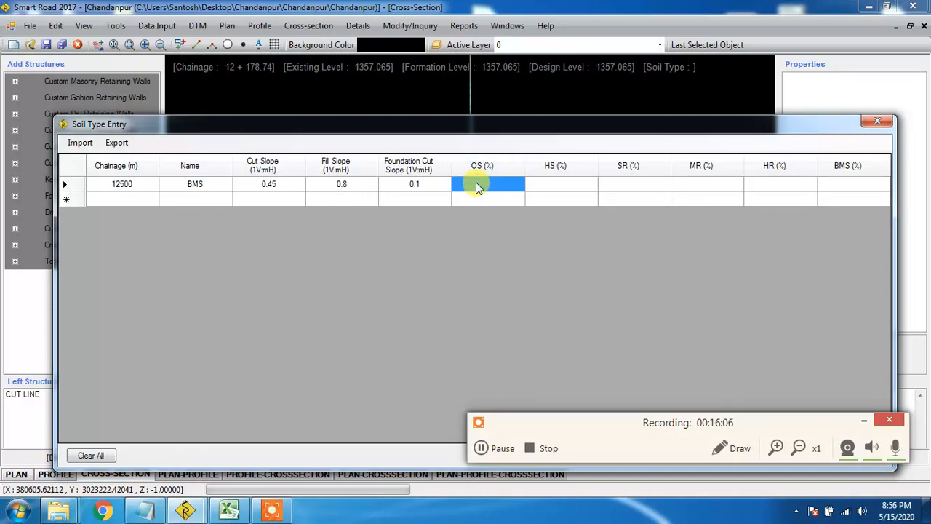
{"action": "type", "text": "50"}
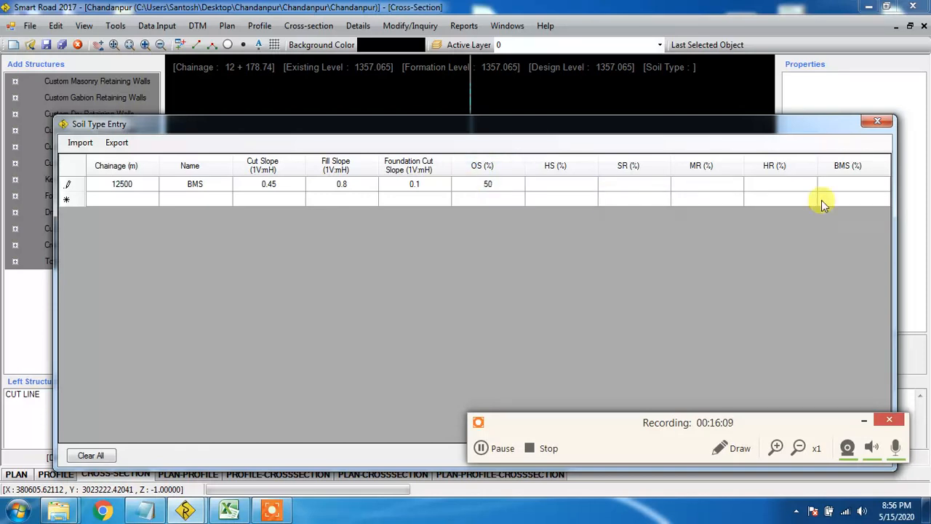
{"action": "double_click", "coordinate": [500, 184]}
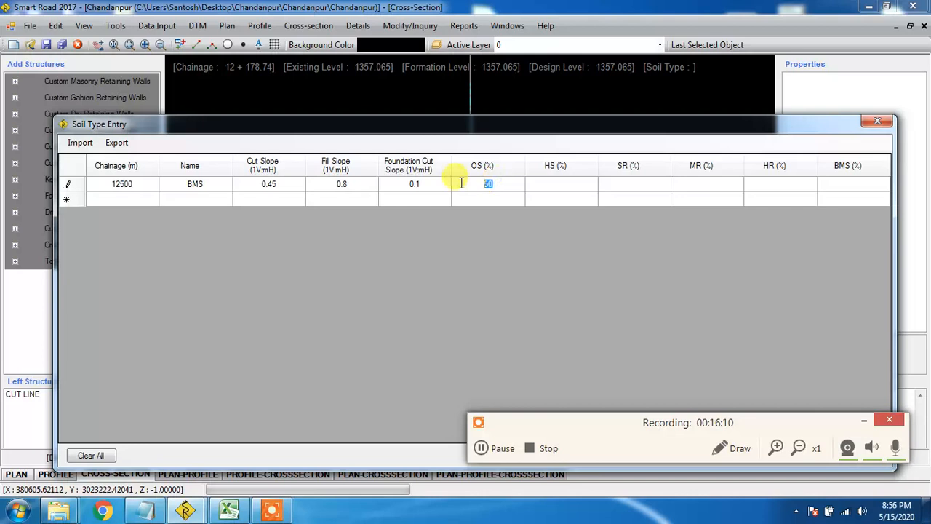
{"action": "type", "text": "30"}
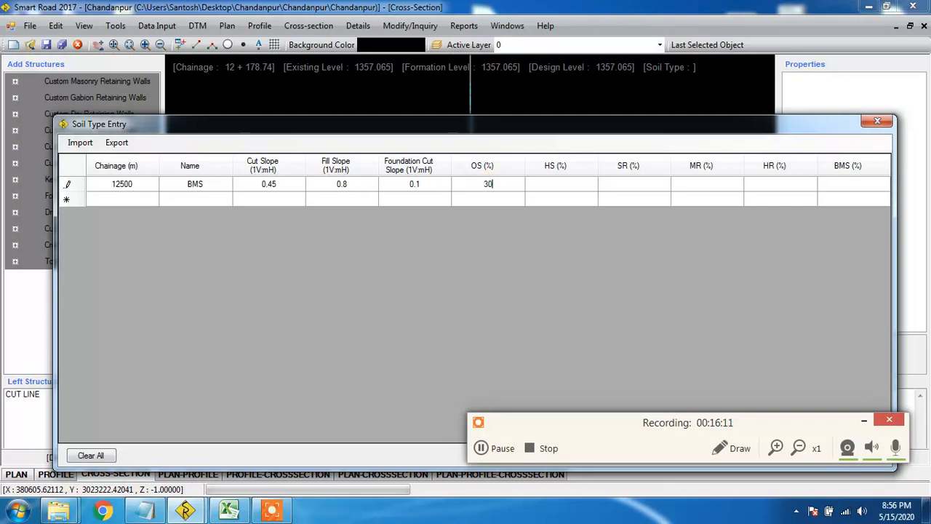
{"action": "left_click", "coordinate": [847, 185]}
{"action": "type", "text": "50"}
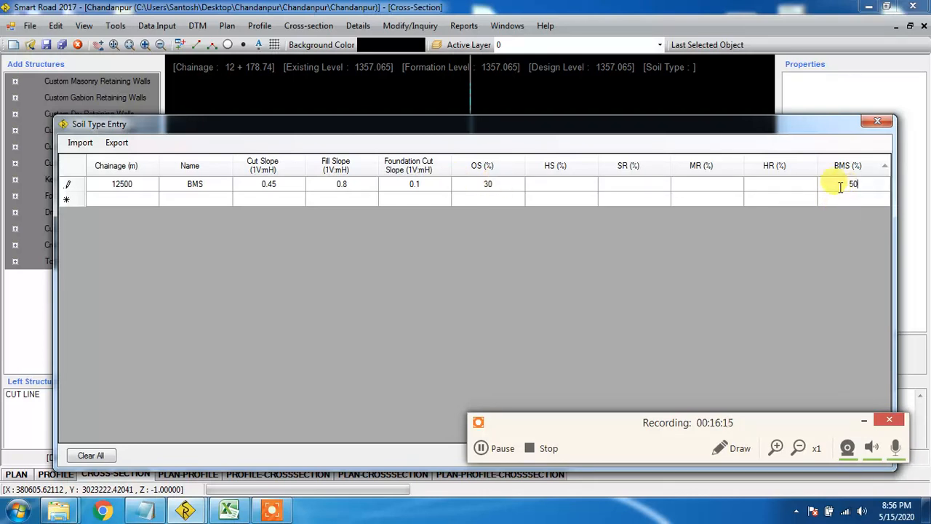
{"action": "left_click", "coordinate": [582, 189]}
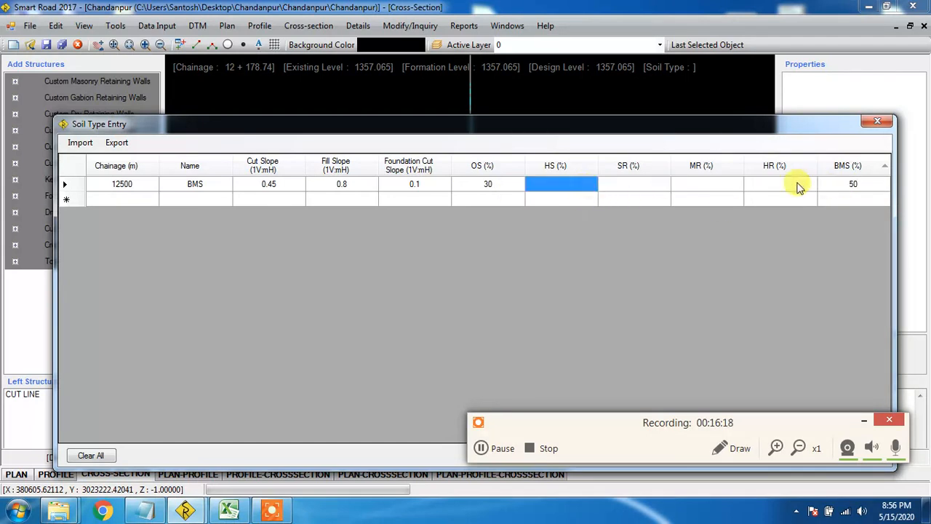
{"action": "left_click", "coordinate": [862, 187]}
{"action": "type", "text": "40"}
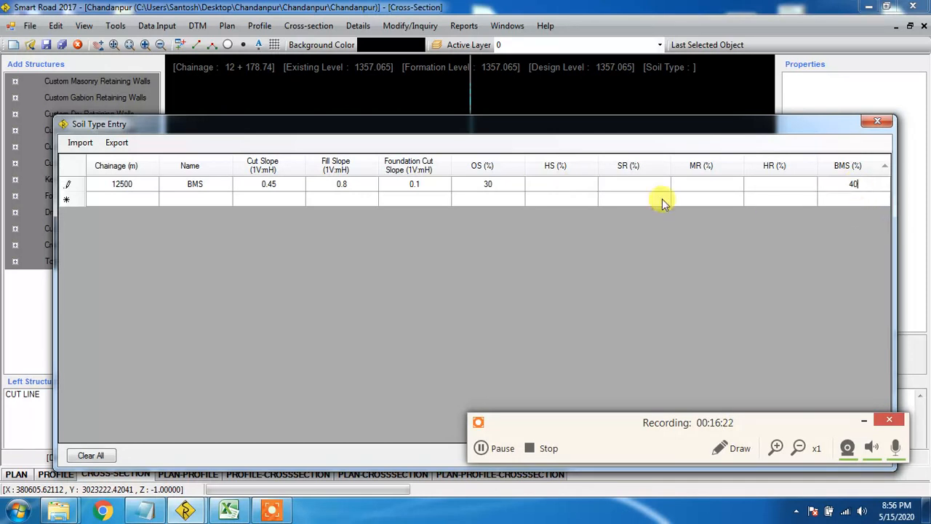
Fill in the remaining soil shares of the row: HS 10%, SR 20%, MR 0% and HR 0%
{"action": "left_click", "coordinate": [544, 188]}
{"action": "type", "text": "1"}
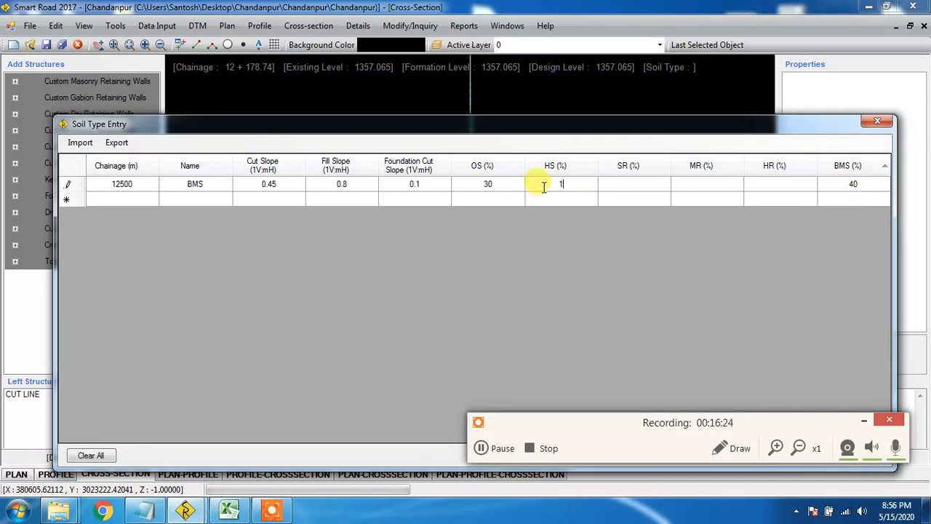
{"action": "type", "text": "0"}
{"action": "left_click", "coordinate": [647, 189]}
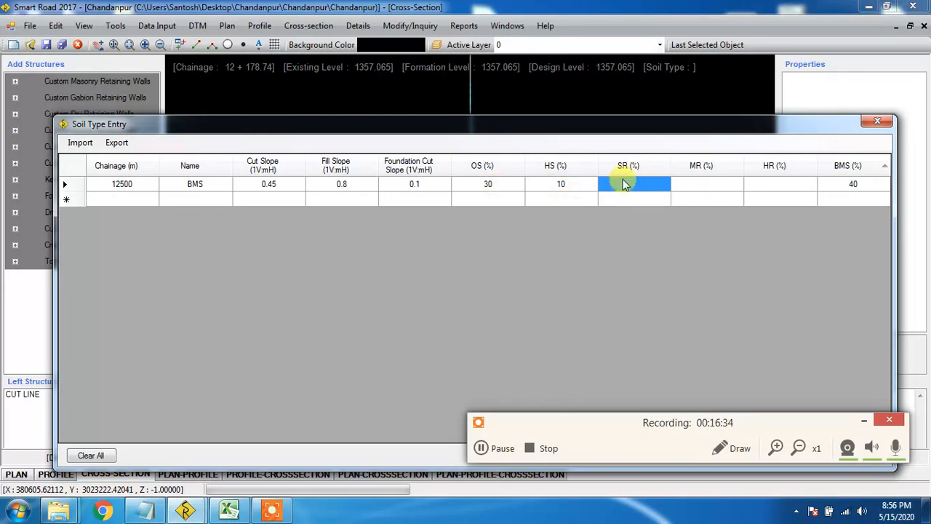
{"action": "type", "text": "20"}
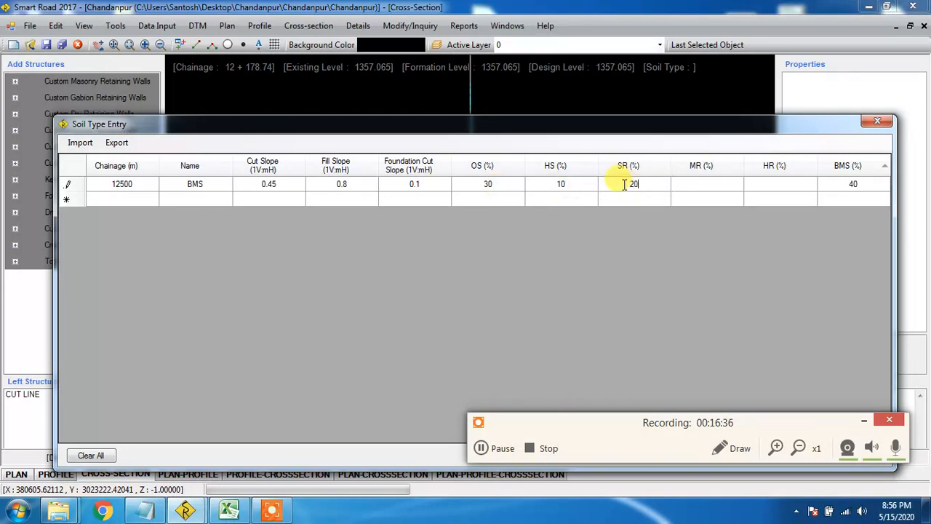
{"action": "left_click", "coordinate": [705, 187]}
{"action": "type", "text": "0"}
{"action": "left_click", "coordinate": [765, 185]}
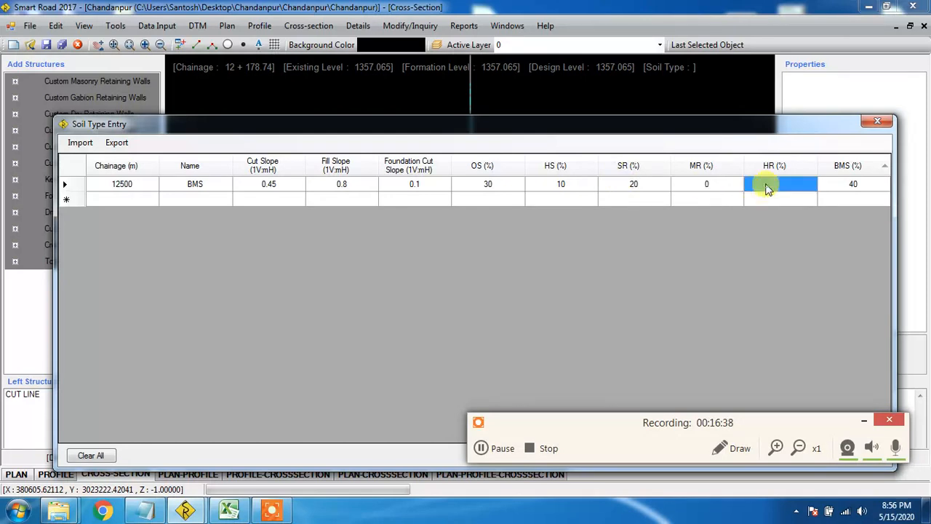
{"action": "type", "text": "0"}
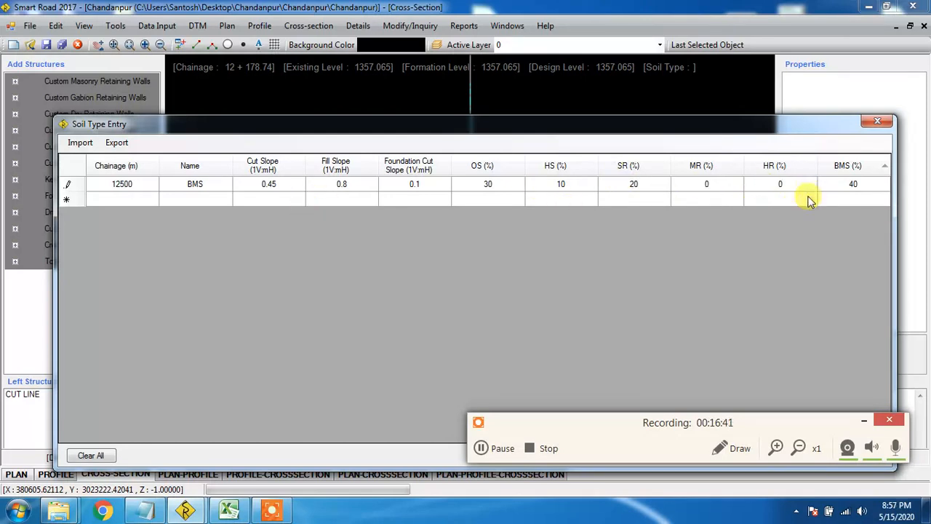
Save the soil type data and check that it is applied to the current and preceding cross-sections
{"action": "left_click", "coordinate": [864, 421]}
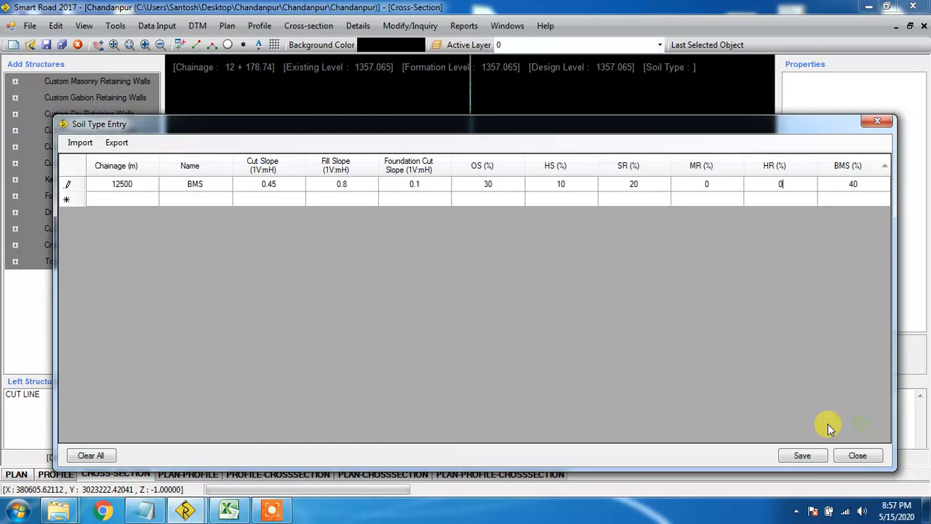
{"action": "left_click", "coordinate": [801, 458]}
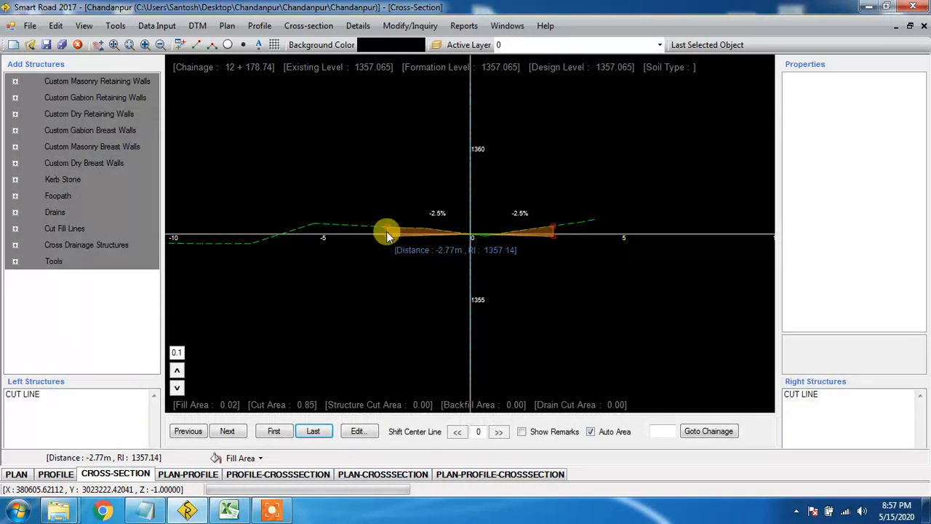
{"action": "left_click", "coordinate": [453, 267]}
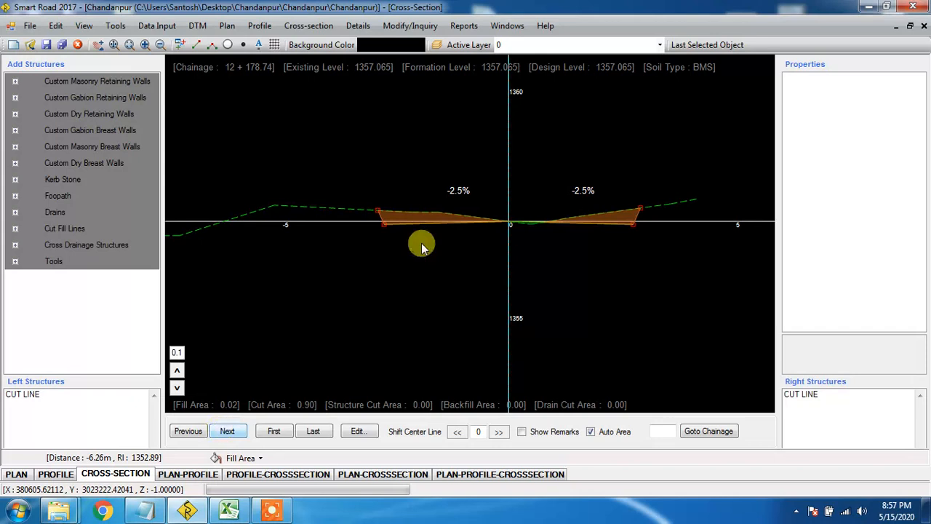
{"action": "left_click", "coordinate": [187, 431]}
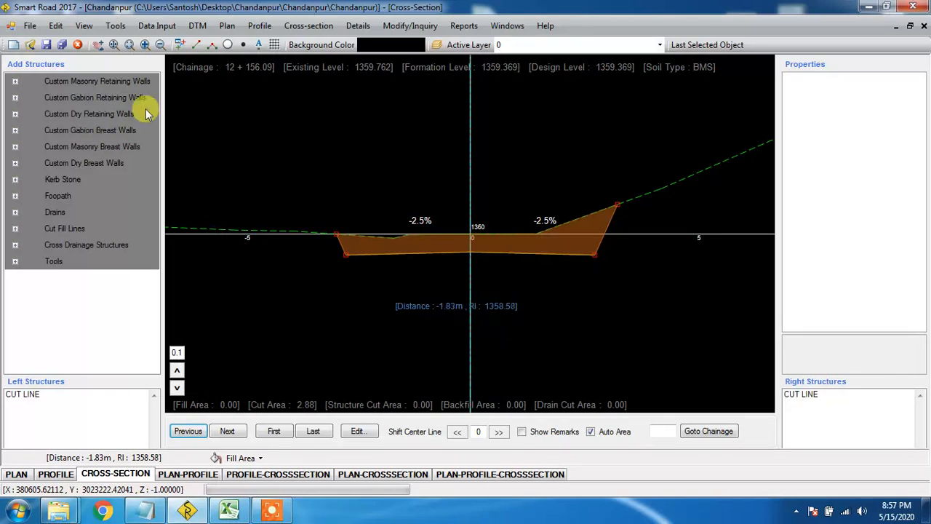
Open the pavement and subgrade data input, review the available pavement types, and close it without entering data
{"action": "left_click", "coordinate": [198, 26]}
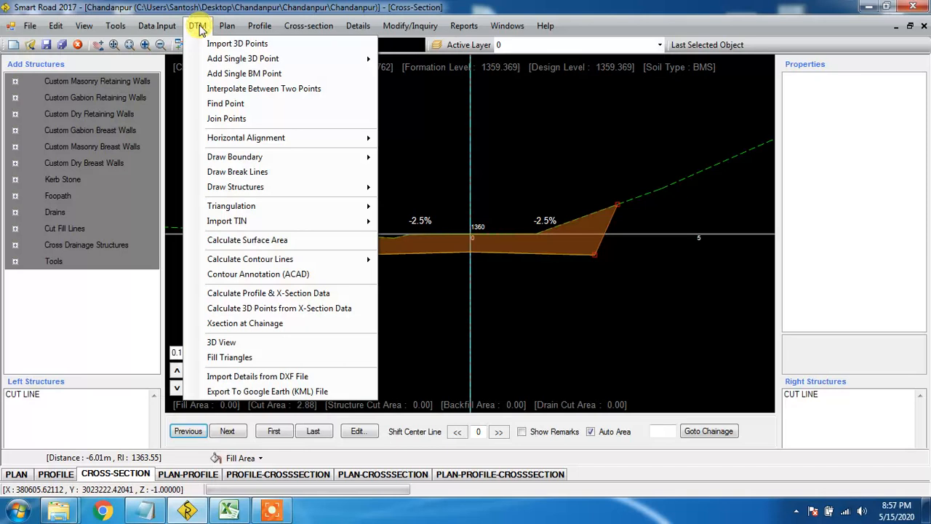
{"action": "mouse_move", "coordinate": [143, 29]}
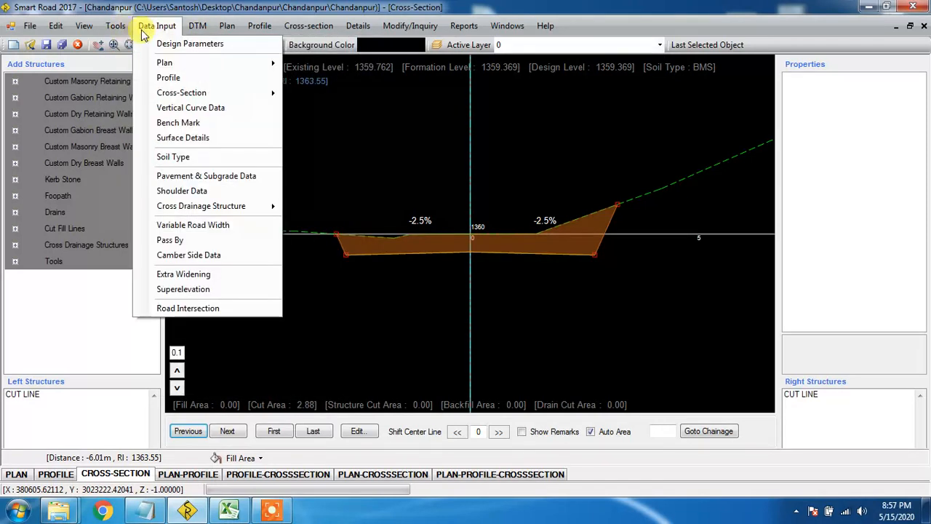
{"action": "left_click", "coordinate": [196, 179]}
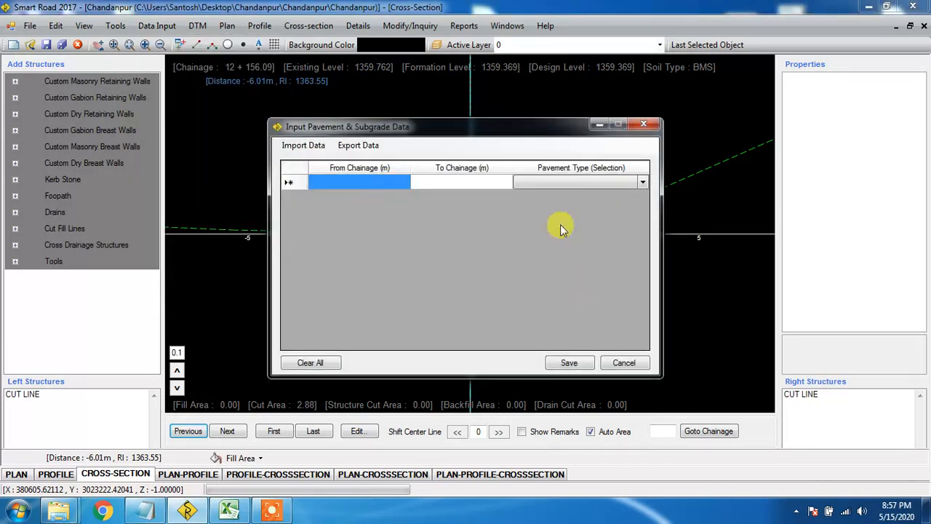
{"action": "left_click", "coordinate": [640, 185]}
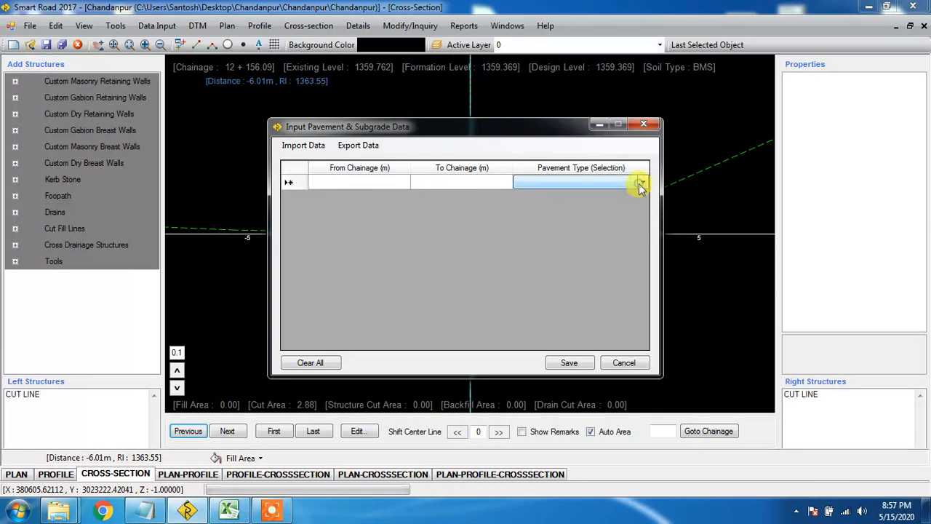
{"action": "left_click", "coordinate": [640, 184]}
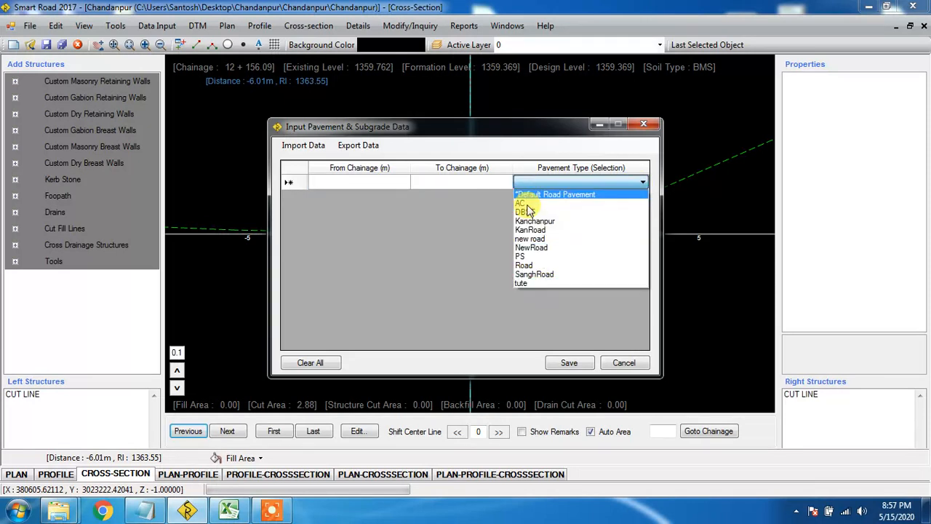
{"action": "left_click", "coordinate": [433, 260]}
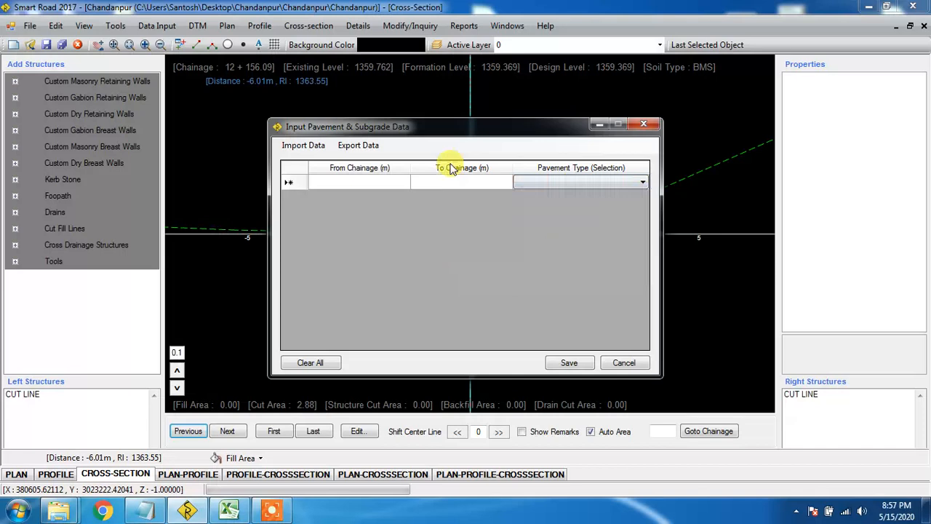
{"action": "left_click", "coordinate": [646, 127]}
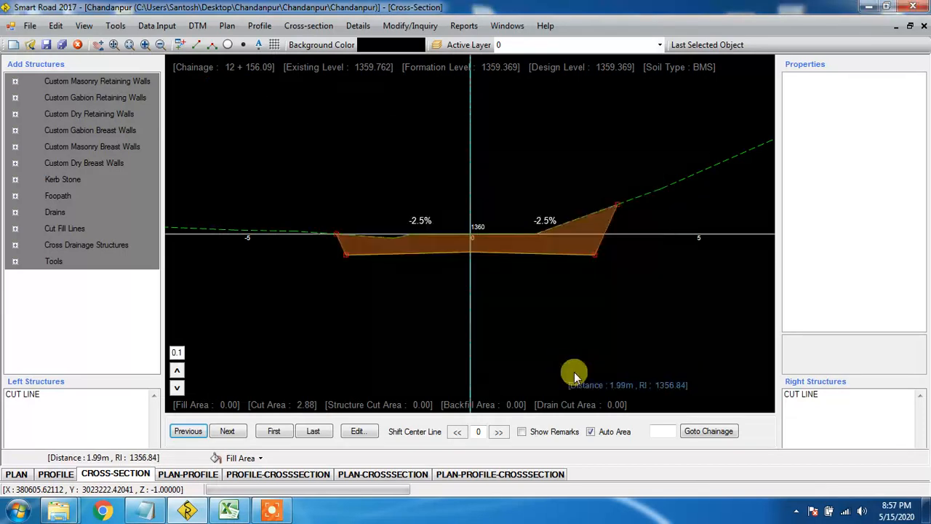
Open the pavement and subgrade customization, look over the defined pavements, and close it without changes
{"action": "left_click", "coordinate": [116, 26]}
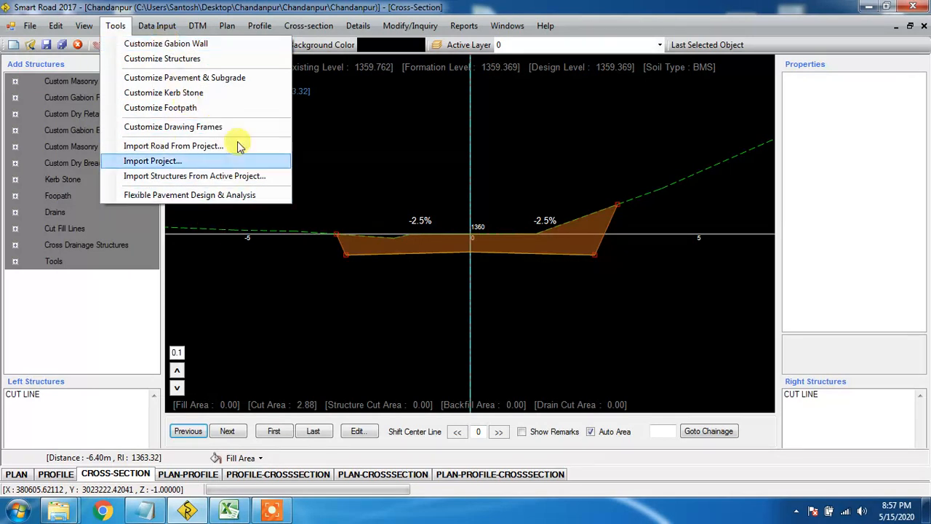
{"action": "left_click", "coordinate": [343, 145]}
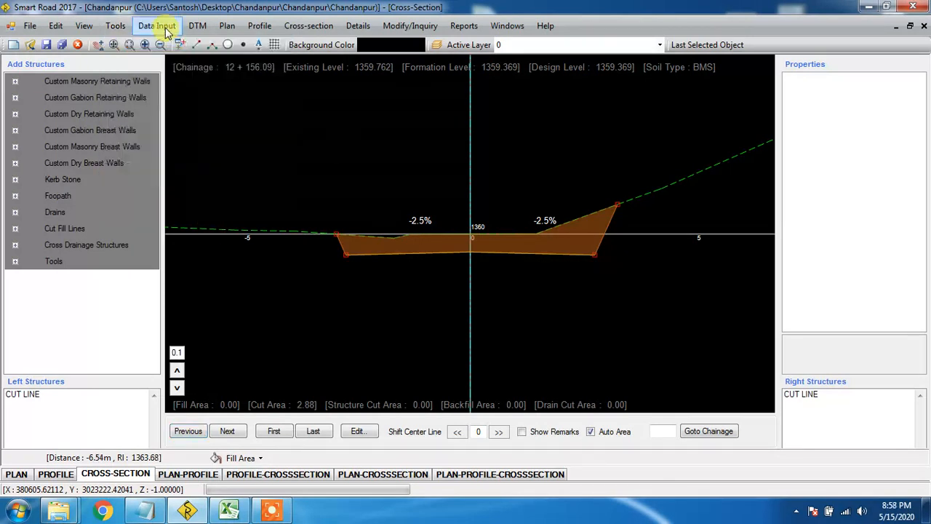
{"action": "left_click", "coordinate": [116, 25]}
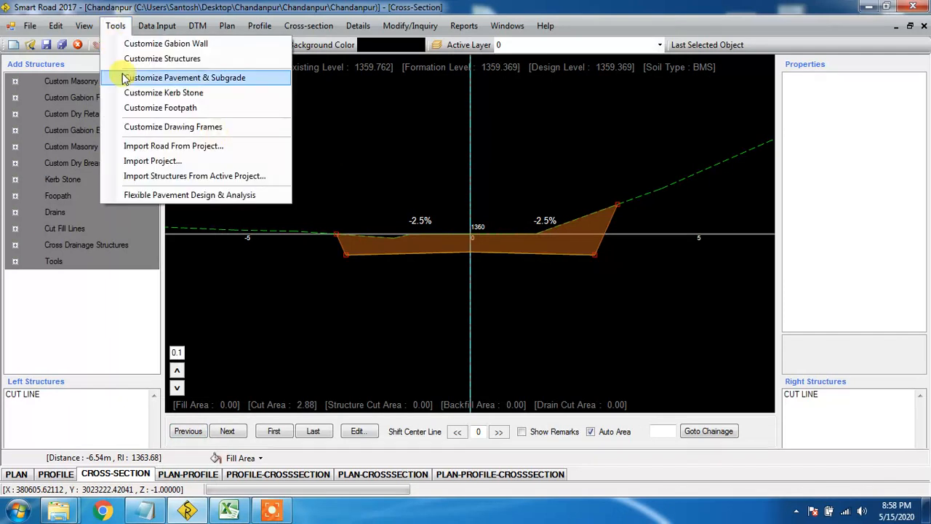
{"action": "left_click", "coordinate": [161, 82]}
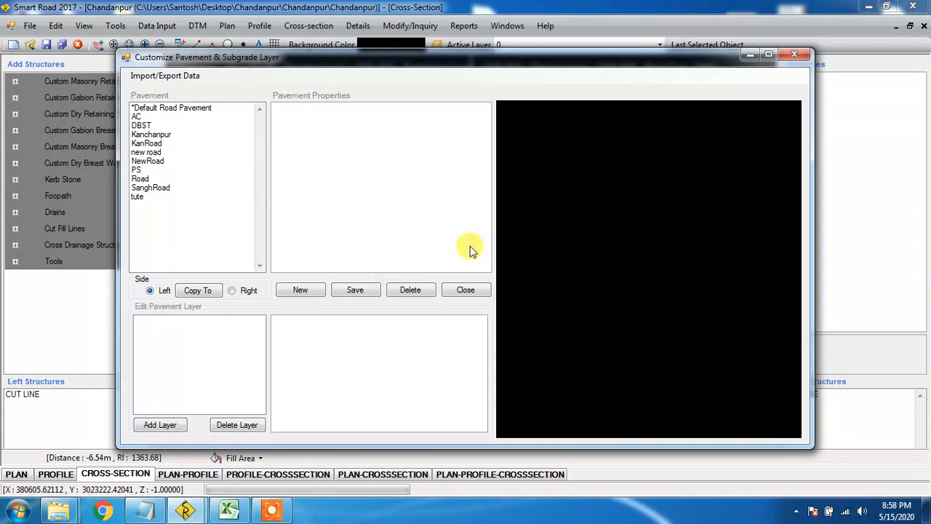
{"action": "left_click", "coordinate": [794, 54]}
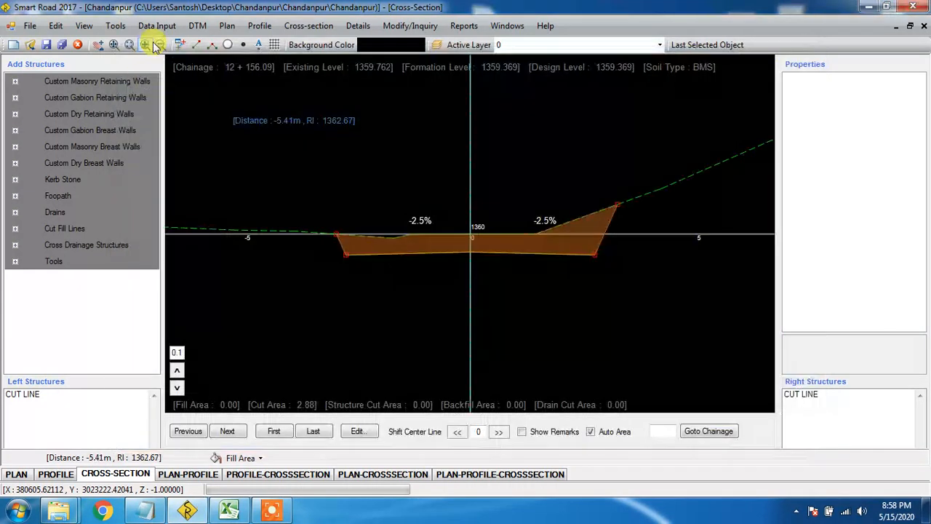
Start a row in the pavement and subgrade input data with DBST as the pavement type
{"action": "left_click", "coordinate": [157, 26]}
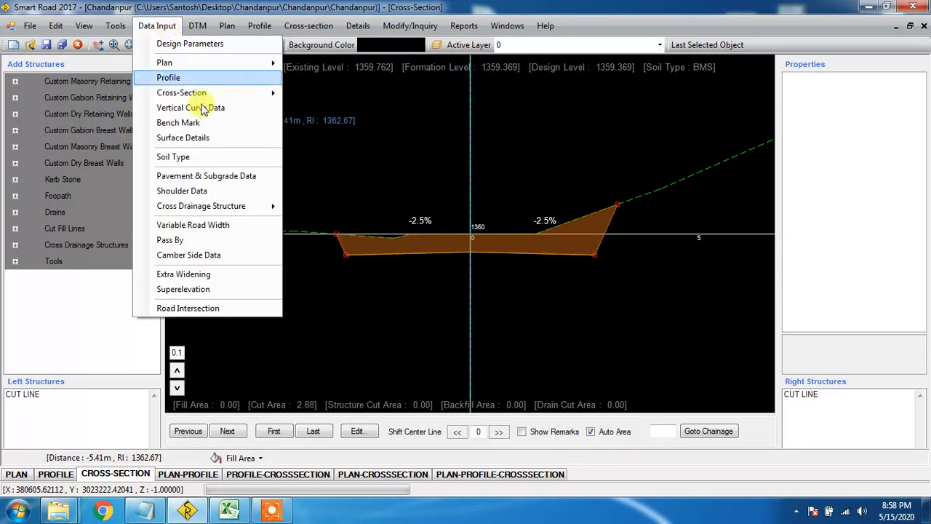
{"action": "mouse_move", "coordinate": [269, 211]}
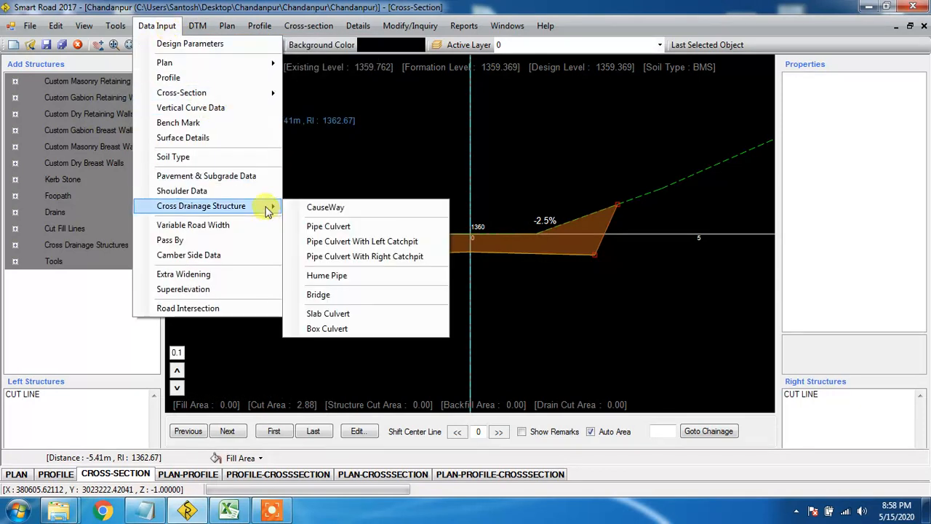
{"action": "left_click", "coordinate": [259, 175]}
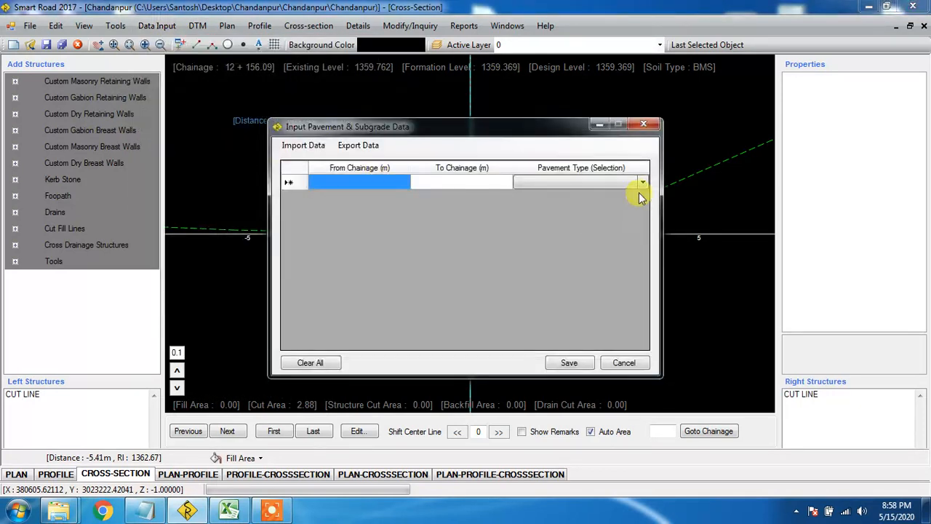
{"action": "left_click", "coordinate": [641, 186]}
{"action": "left_click", "coordinate": [642, 186]}
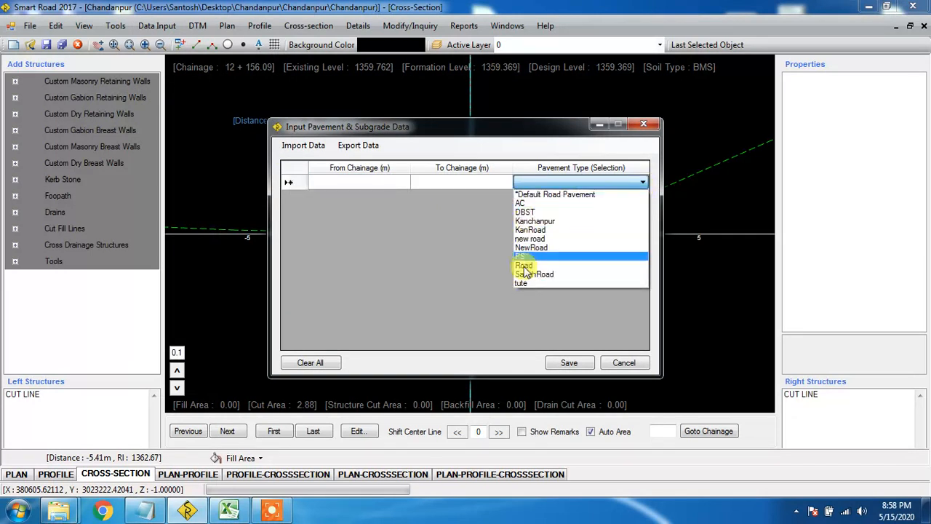
{"action": "left_click", "coordinate": [539, 213]}
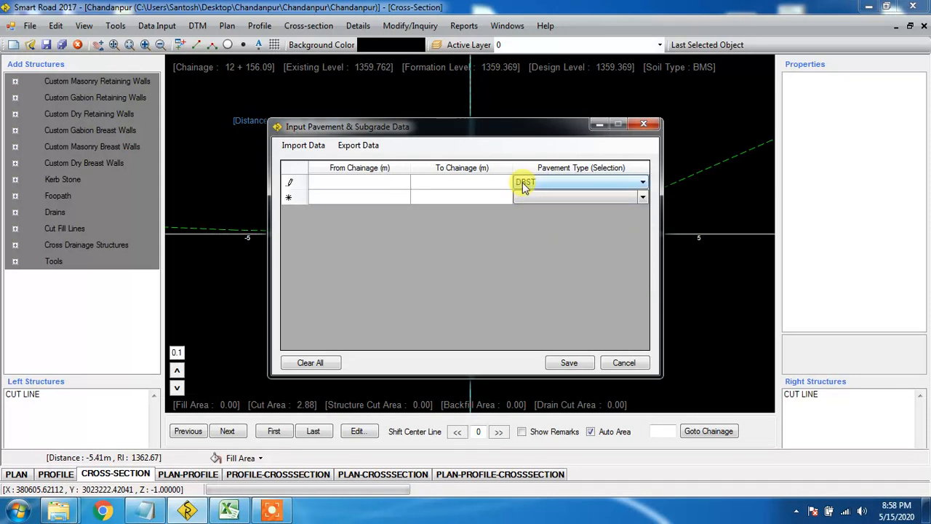
Set the DBST row to run from chainage 0 to 12500 m and save the pavement data
{"action": "left_click", "coordinate": [391, 186]}
{"action": "type", "text": "0"}
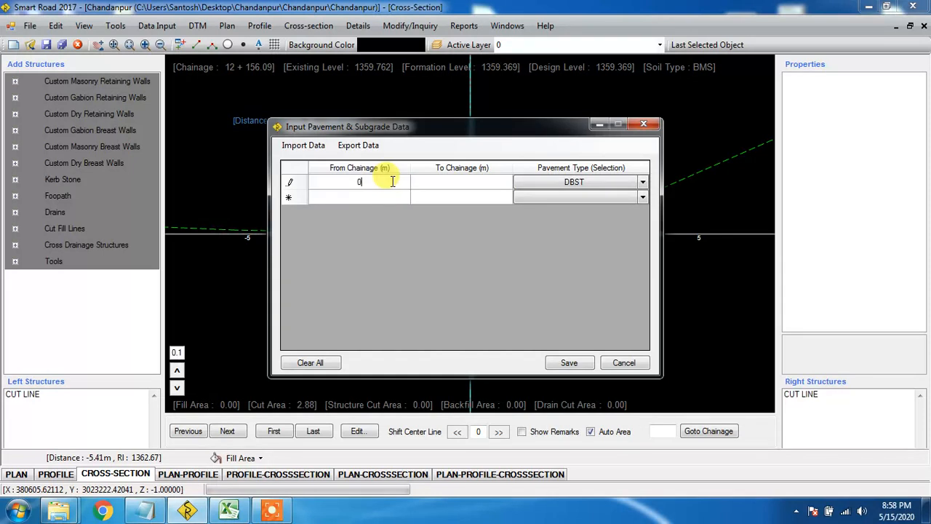
{"action": "left_click", "coordinate": [448, 184]}
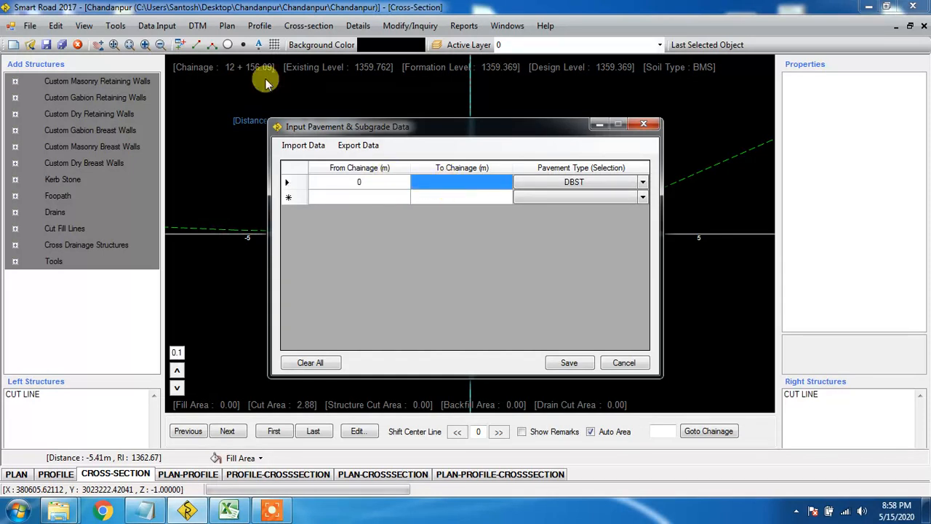
{"action": "type", "text": "12500"}
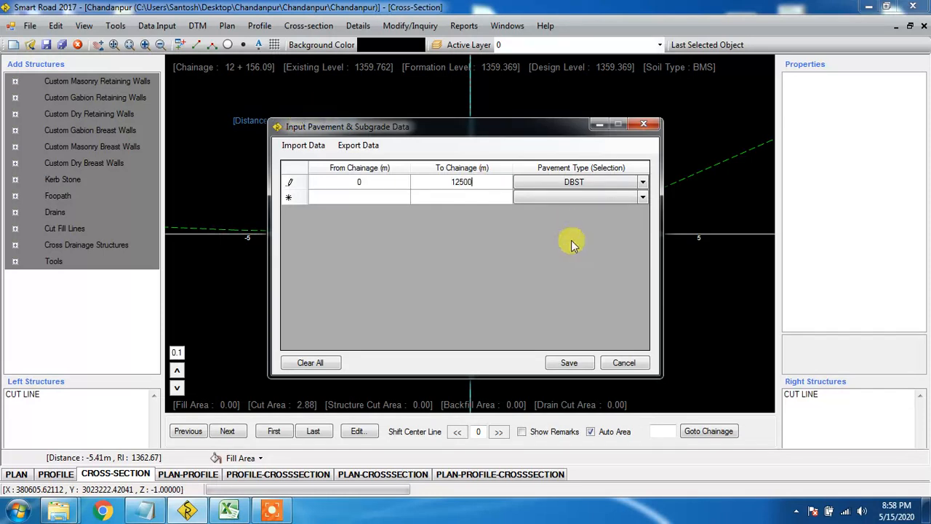
{"action": "left_click_drag", "start_coordinate": [539, 128], "coordinate": [302, 141]}
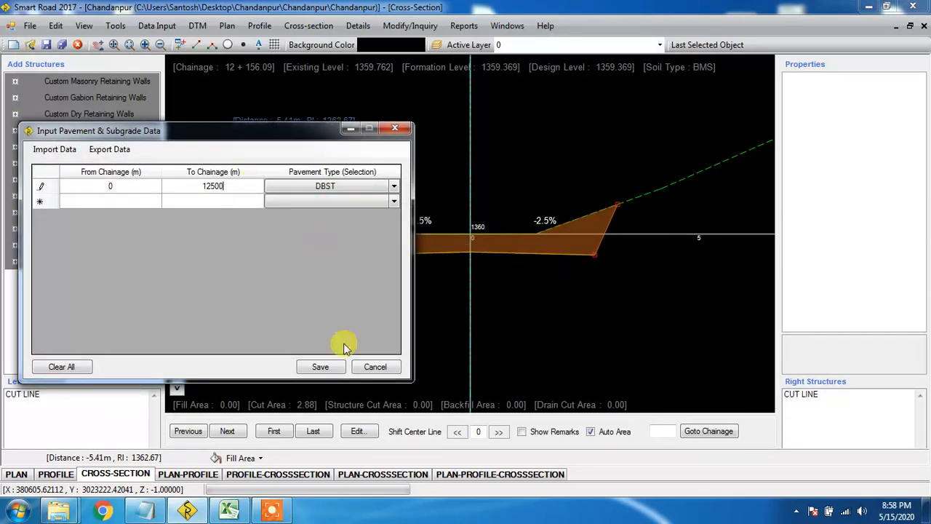
{"action": "left_click", "coordinate": [336, 367]}
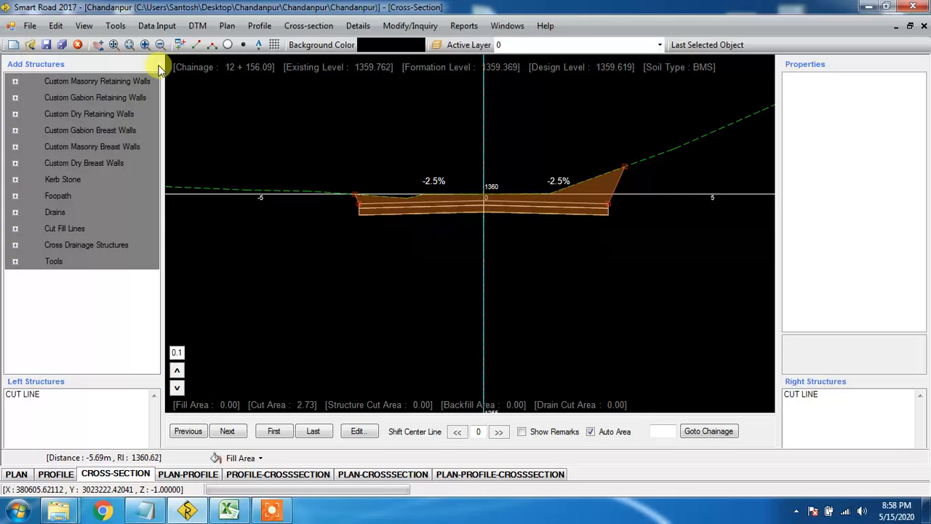
Open the pavement and subgrade customization and examine the properties of DBST's BASE and SUB BASE layers
{"action": "left_click", "coordinate": [115, 26]}
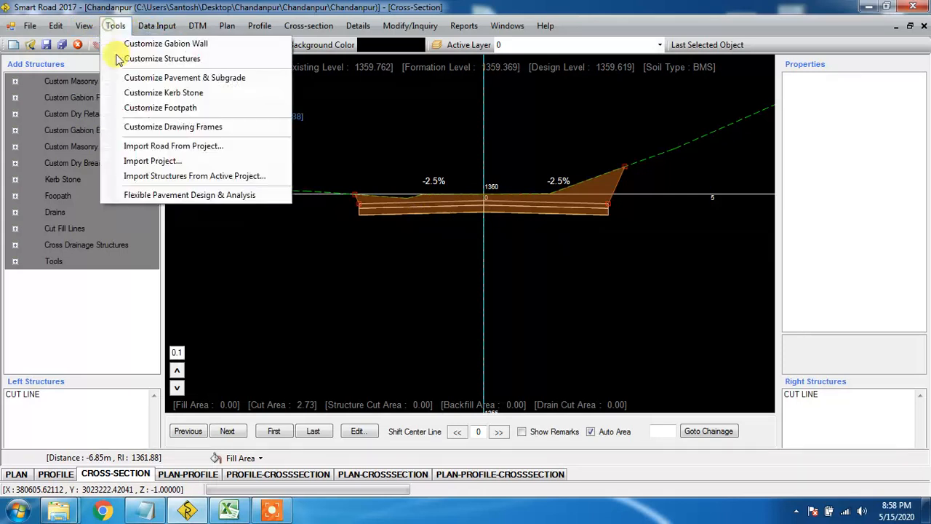
{"action": "left_click", "coordinate": [167, 79]}
{"action": "left_click", "coordinate": [144, 125]}
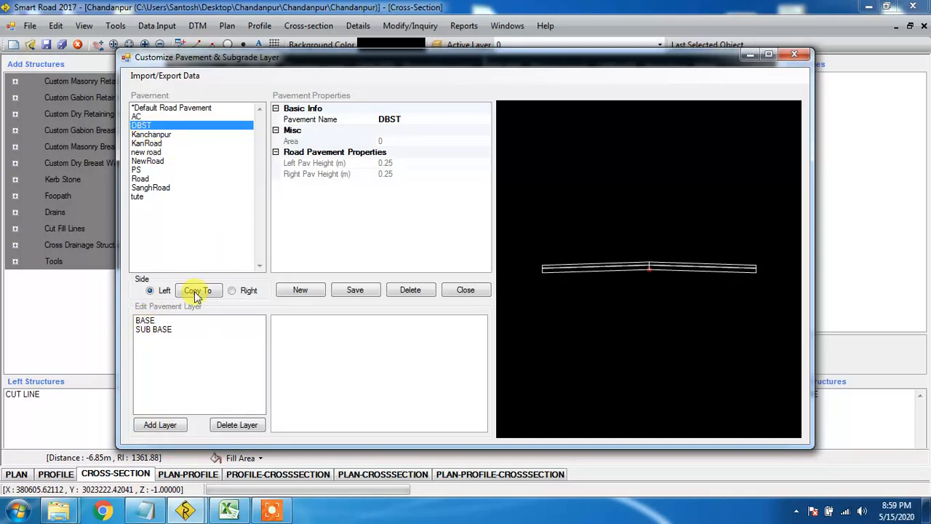
{"action": "left_click", "coordinate": [146, 322]}
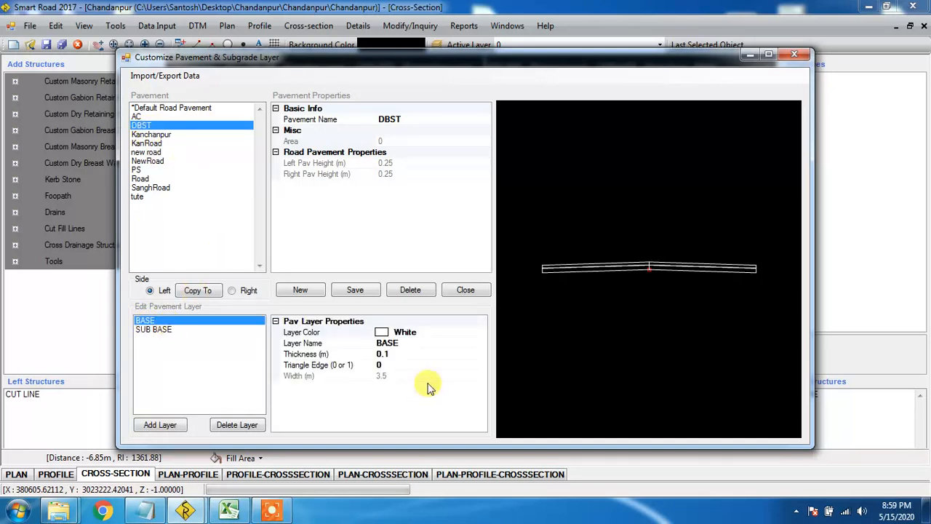
{"action": "left_click", "coordinate": [156, 329]}
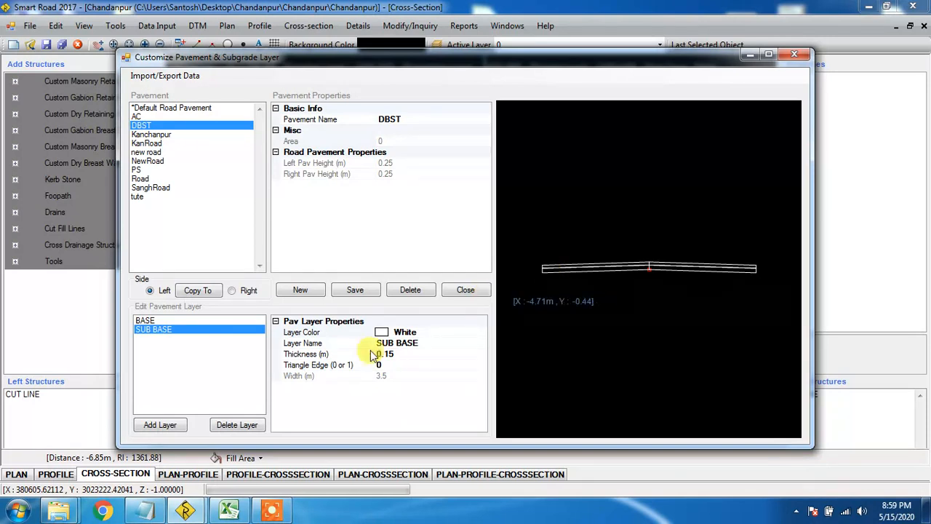
{"action": "left_click", "coordinate": [149, 321]}
{"action": "left_click", "coordinate": [182, 331]}
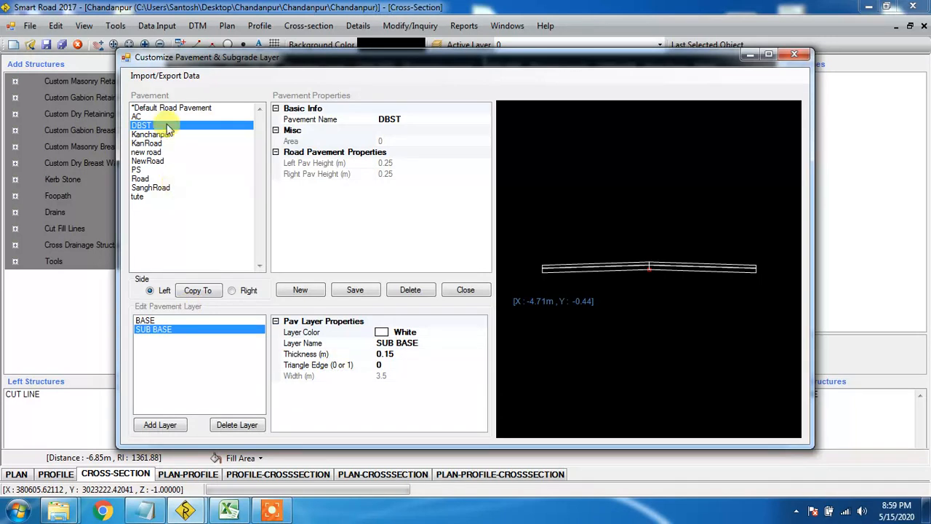
Add a new layer to the left side of the AC pavement and compare it with the existing layers
{"action": "left_click", "coordinate": [143, 117]}
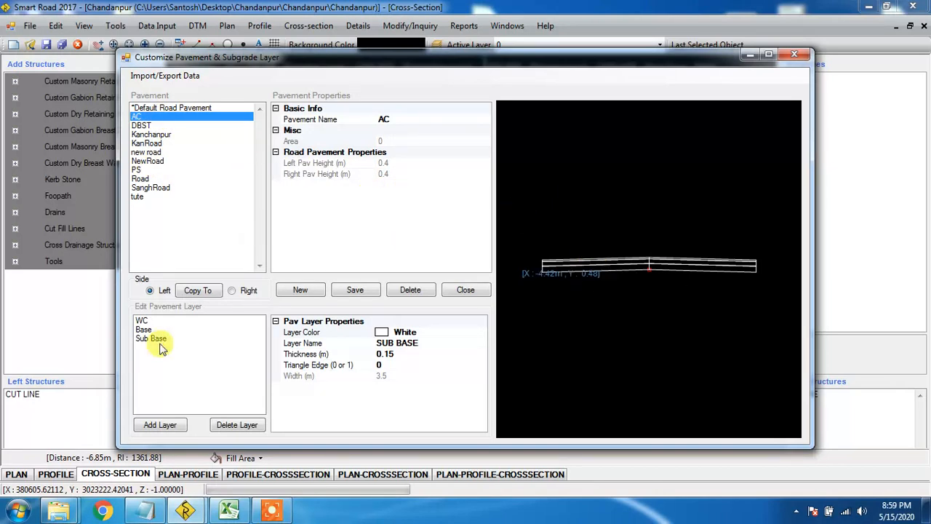
{"action": "left_click", "coordinate": [144, 320]}
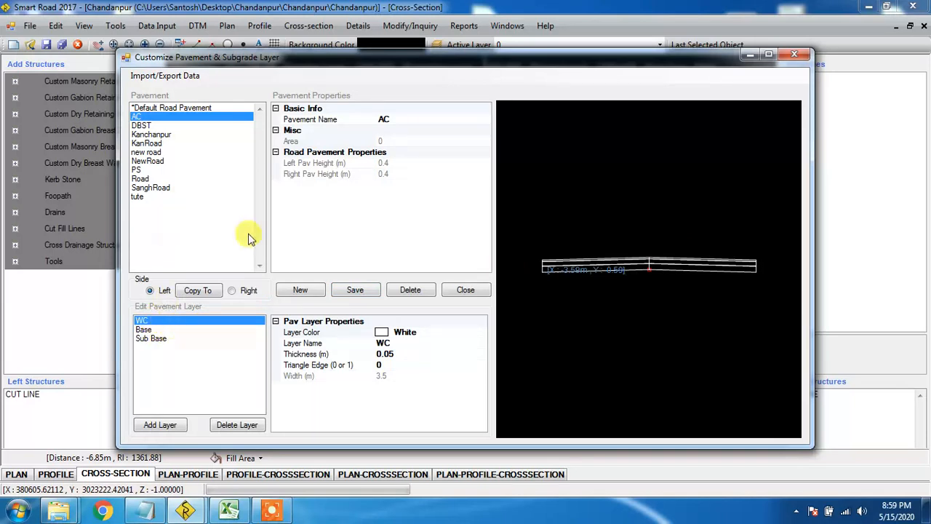
{"action": "left_click", "coordinate": [160, 424]}
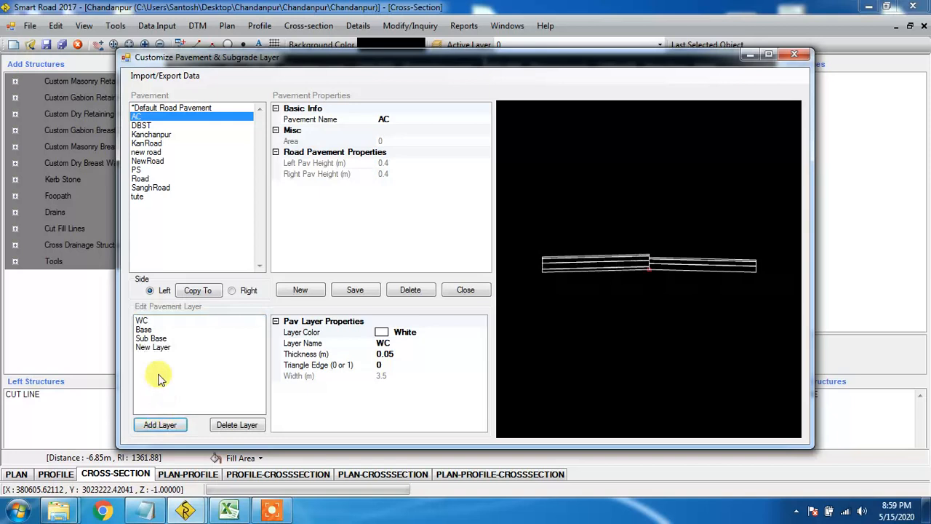
{"action": "left_click", "coordinate": [152, 347]}
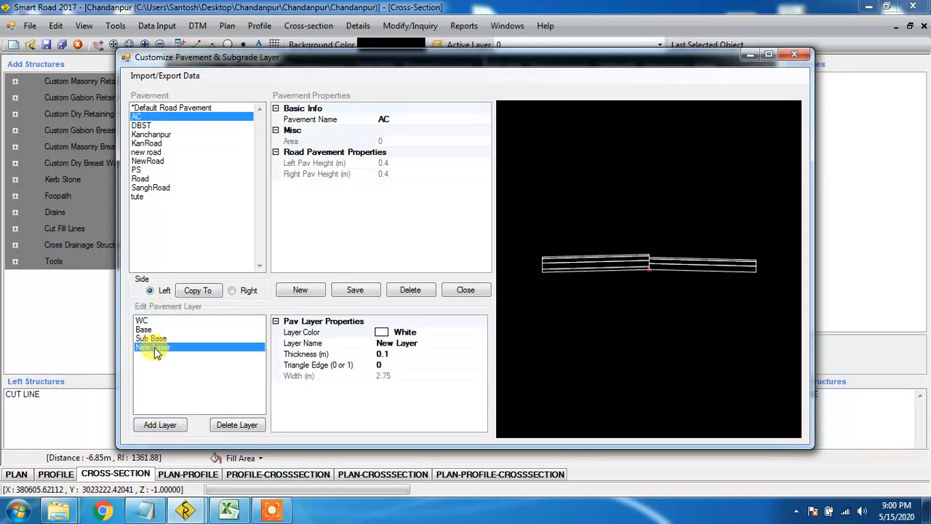
{"action": "left_click", "coordinate": [157, 339]}
{"action": "left_click", "coordinate": [166, 320]}
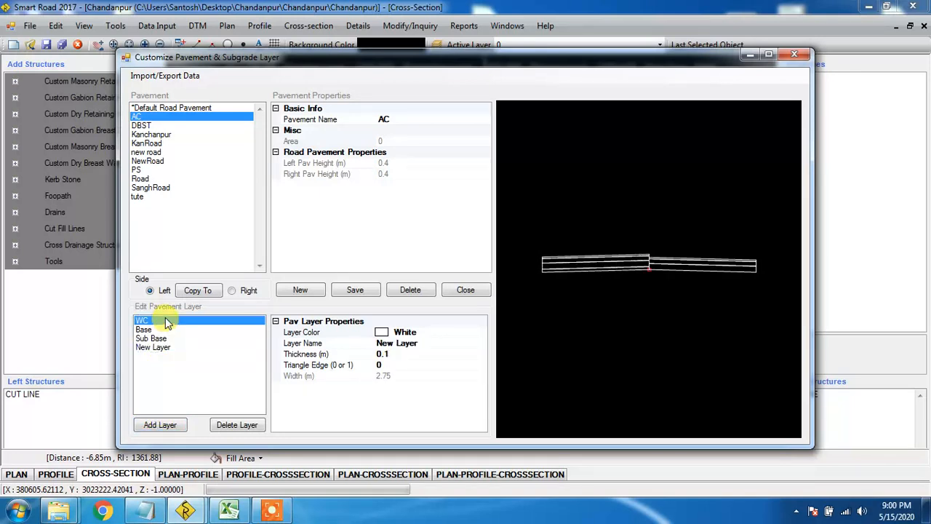
{"action": "left_click", "coordinate": [162, 339]}
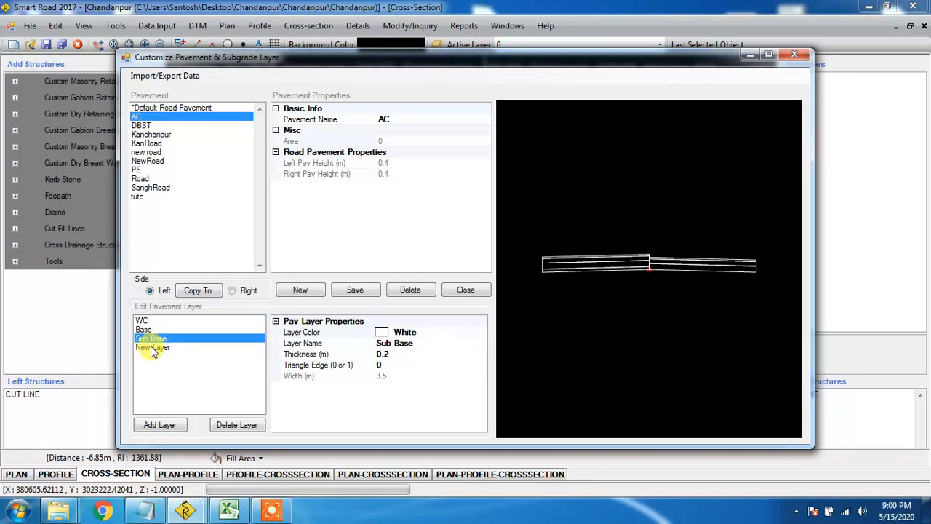
{"action": "left_click", "coordinate": [152, 321]}
{"action": "left_click", "coordinate": [150, 349]}
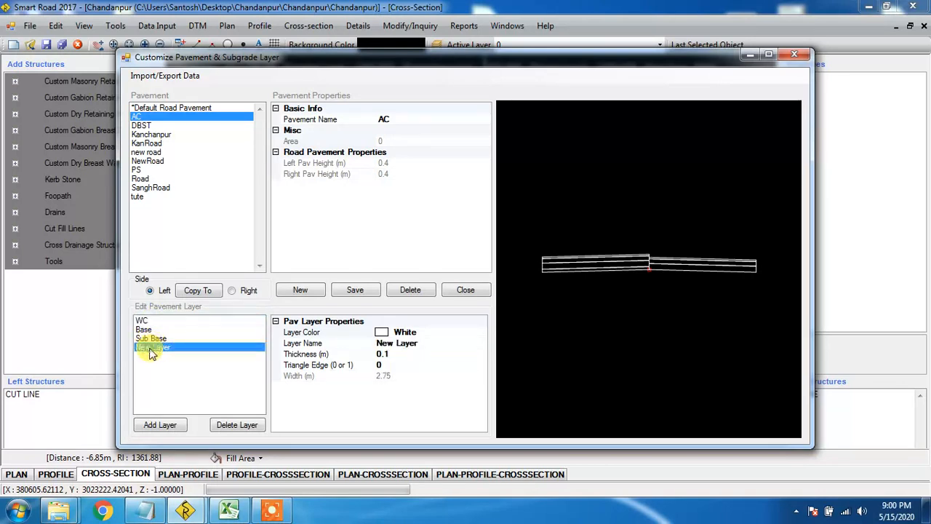
Rename the newly added AC layer as Sub Base and check it against the existing layer above it
{"action": "left_click", "coordinate": [420, 347]}
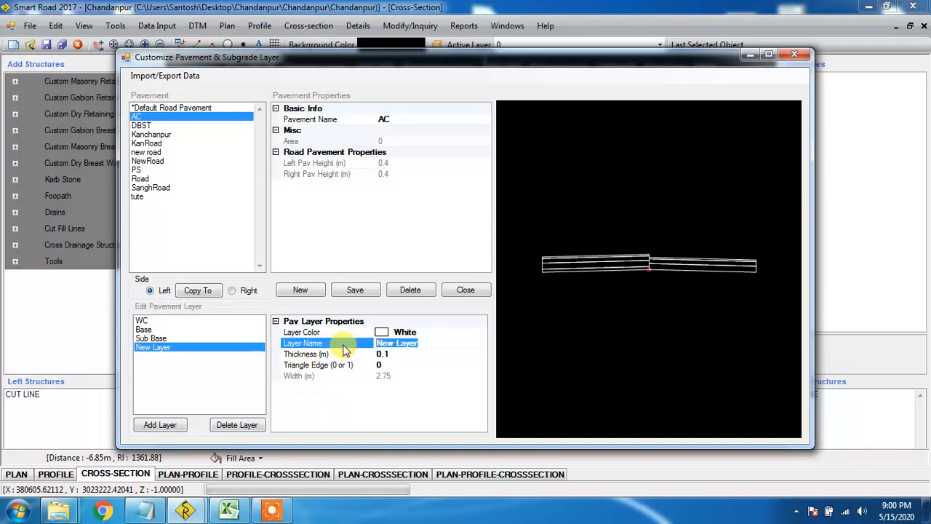
{"action": "type", "text": "Sub Base"}
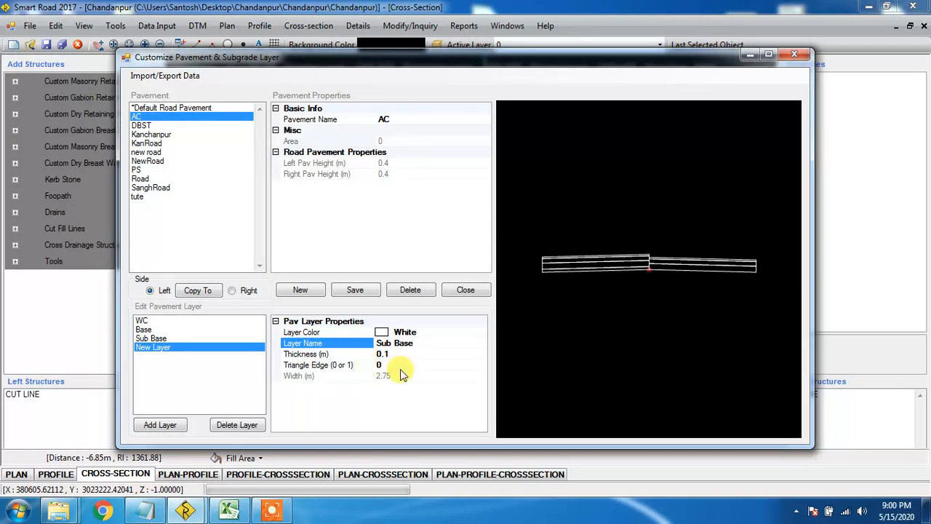
{"action": "key", "text": "Return"}
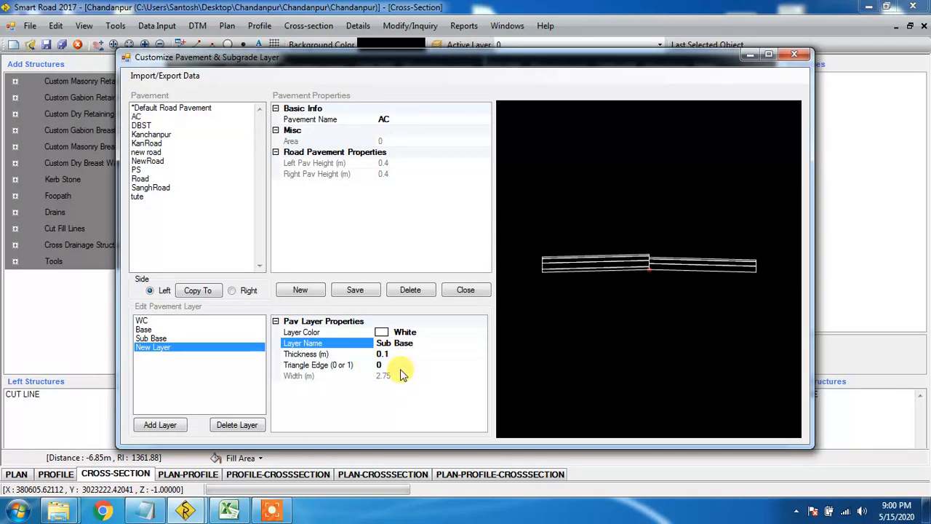
{"action": "left_click", "coordinate": [176, 339]}
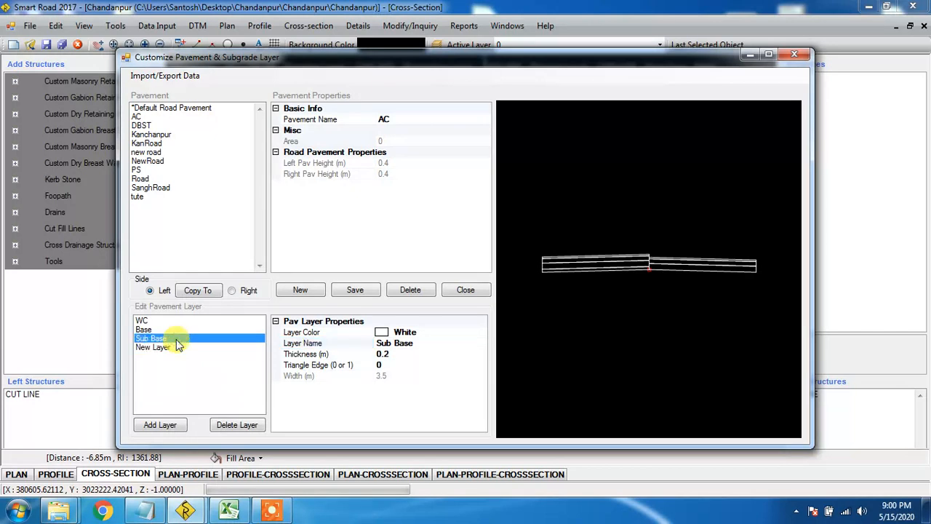
{"action": "left_click", "coordinate": [177, 347]}
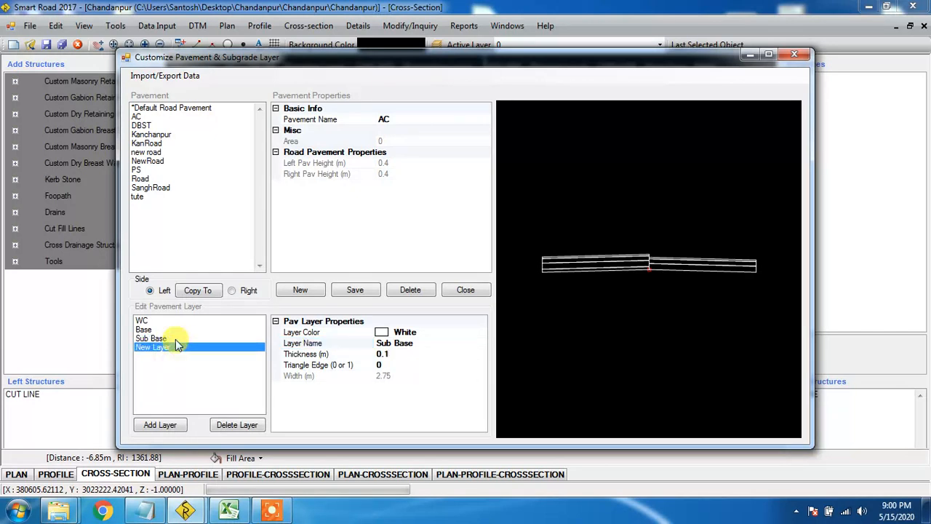
Rename the AC pavement's original Sub Base layer, 0.2 m thick, as Base
{"action": "left_click", "coordinate": [176, 339]}
{"action": "left_click", "coordinate": [424, 344]}
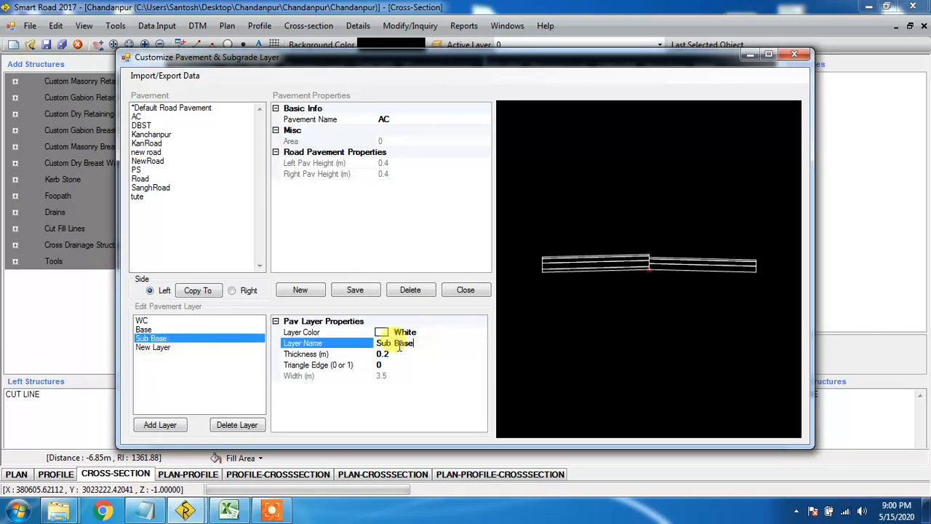
{"action": "left_click_drag", "start_coordinate": [391, 347], "coordinate": [371, 351]}
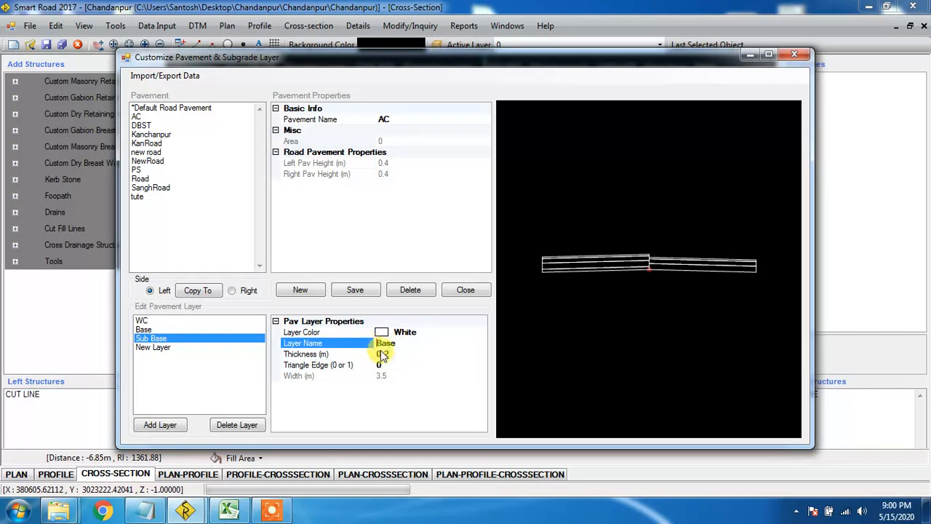
{"action": "left_click", "coordinate": [163, 348]}
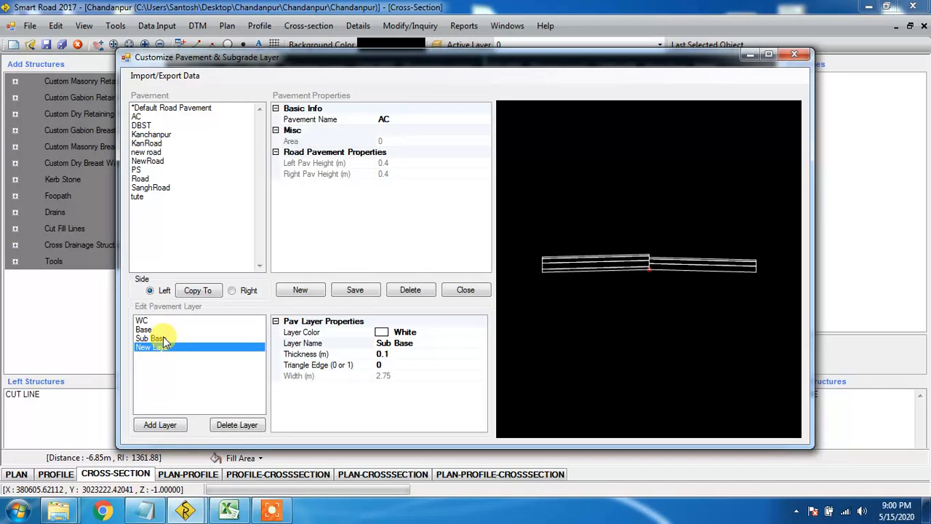
Rename the AC pavement's upper Base layer, 0.15 m thick, as DBM after checking the layers below it
{"action": "left_click", "coordinate": [157, 339]}
{"action": "left_click", "coordinate": [160, 349]}
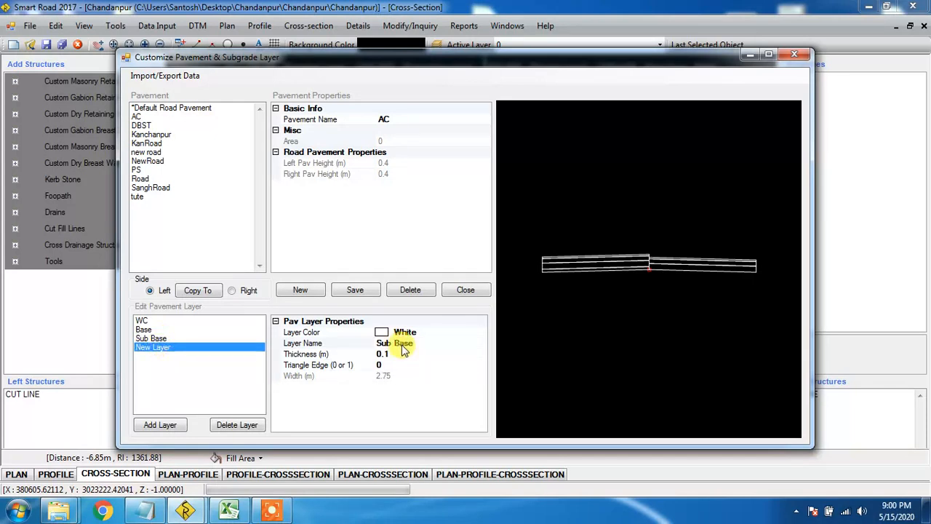
{"action": "left_click", "coordinate": [155, 339]}
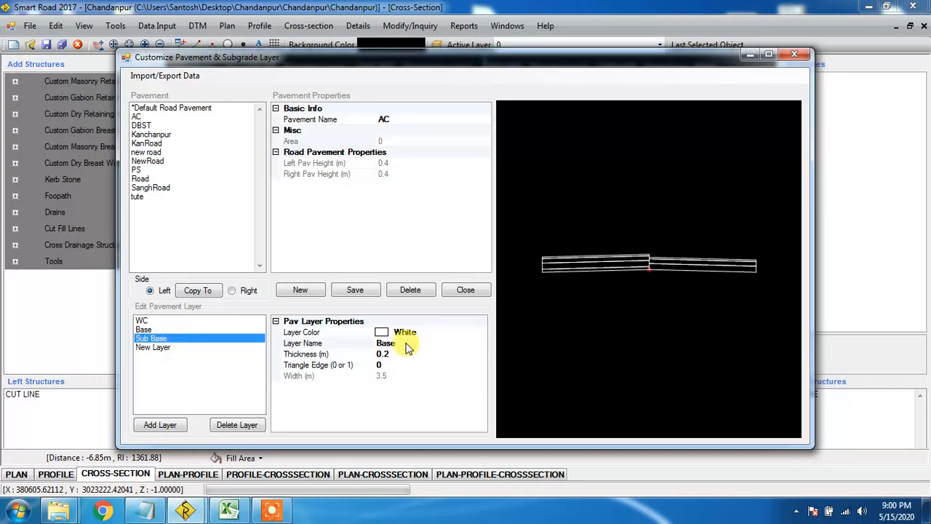
{"action": "left_click", "coordinate": [166, 329]}
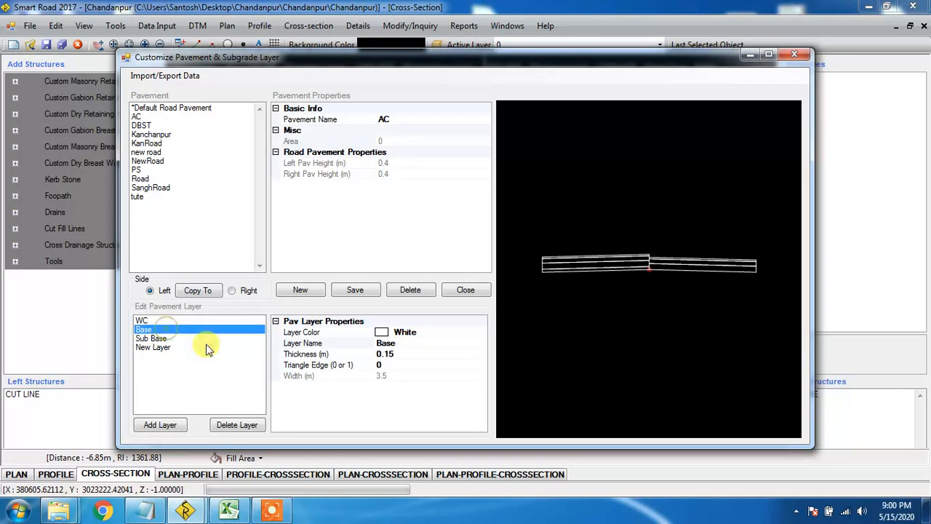
{"action": "left_click", "coordinate": [385, 343]}
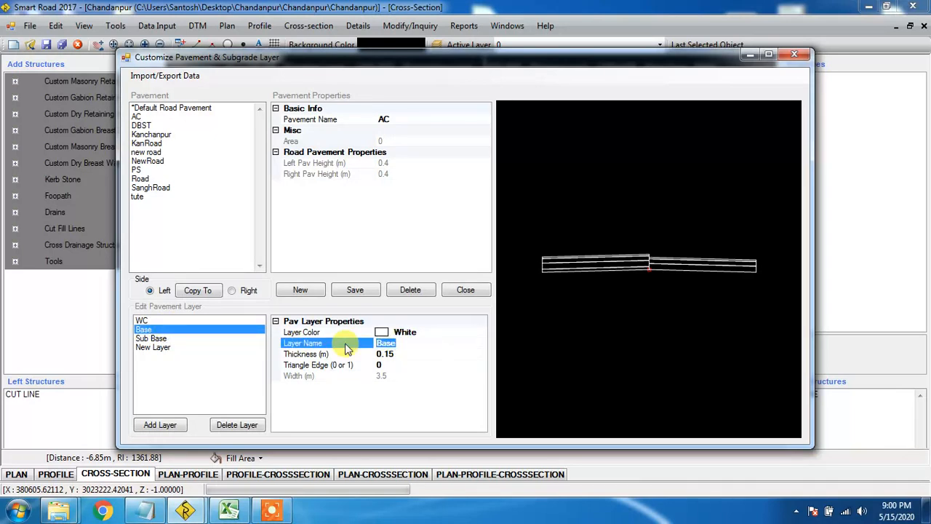
{"action": "type", "text": "DBM"}
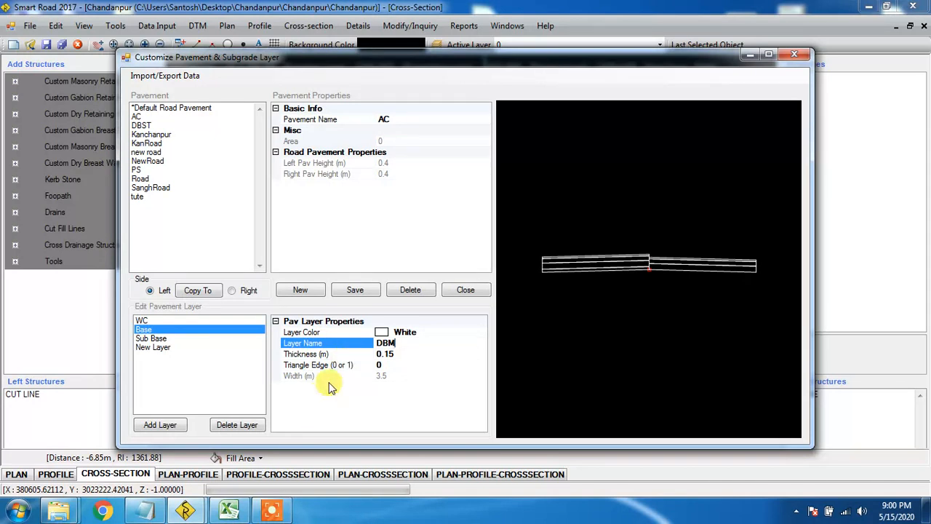
Copy the AC pavement's left-side layers to its right side
{"action": "left_click", "coordinate": [232, 293]}
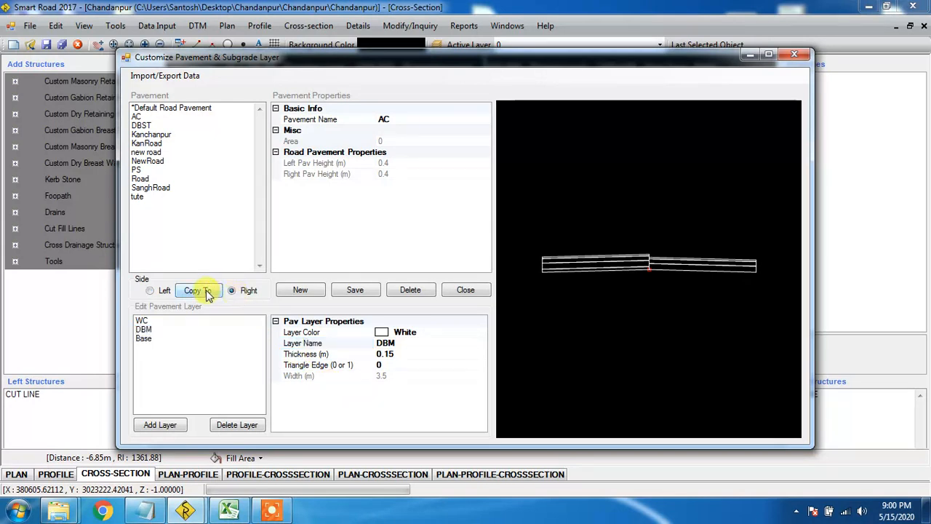
{"action": "left_click", "coordinate": [161, 293]}
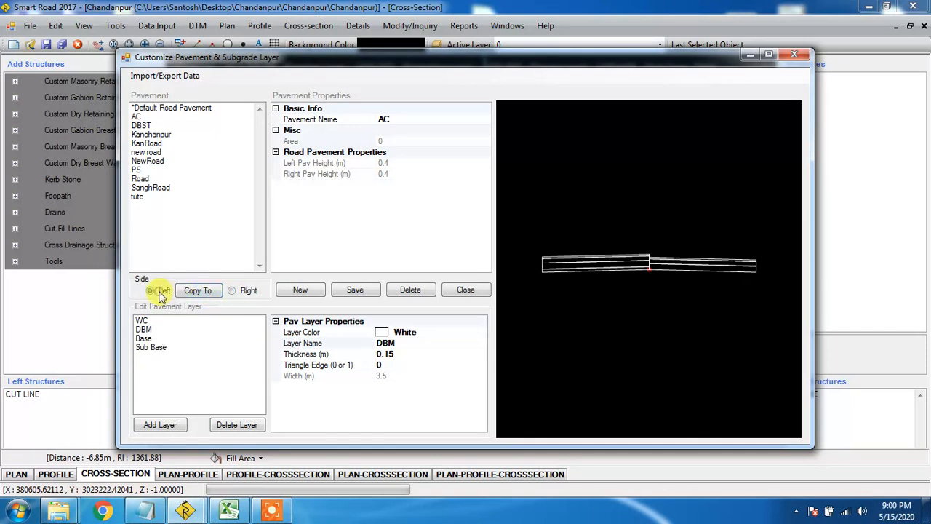
{"action": "left_click", "coordinate": [197, 290]}
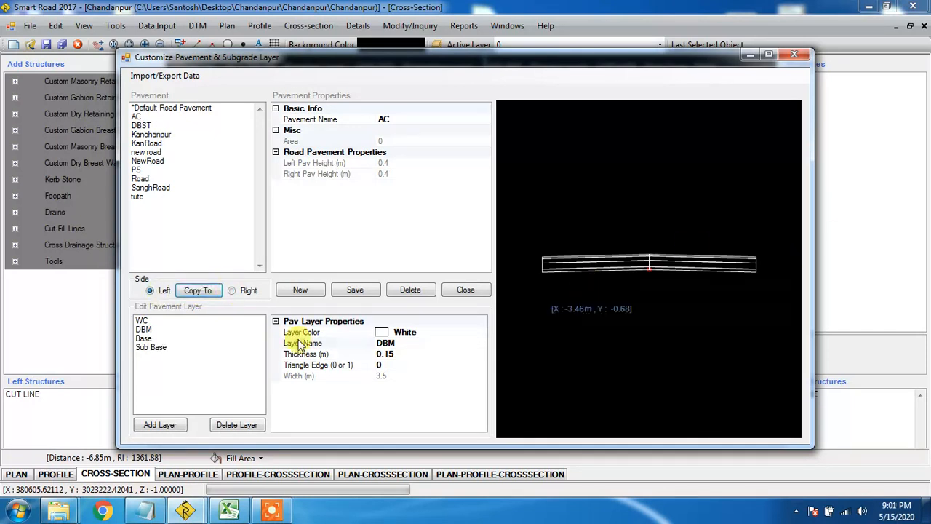
Check the thicknesses of AC's Sub Base, Base and DBM layers, and set the Sub Base thickness to 0.15 m
{"action": "left_click", "coordinate": [144, 348]}
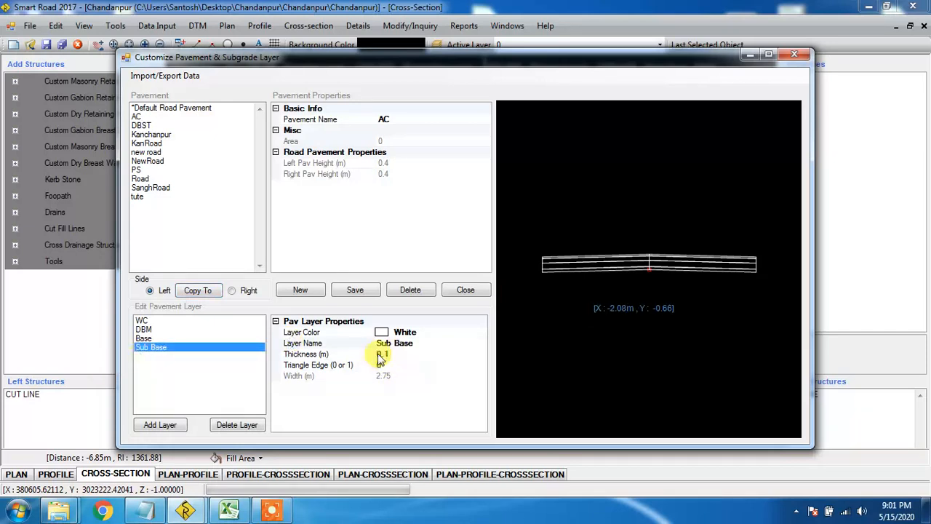
{"action": "left_click", "coordinate": [146, 339]}
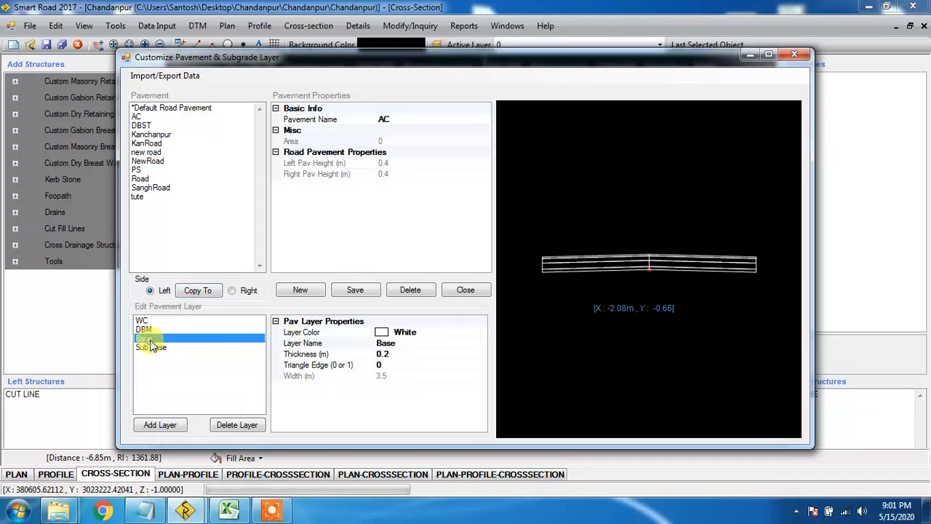
{"action": "left_click", "coordinate": [149, 348]}
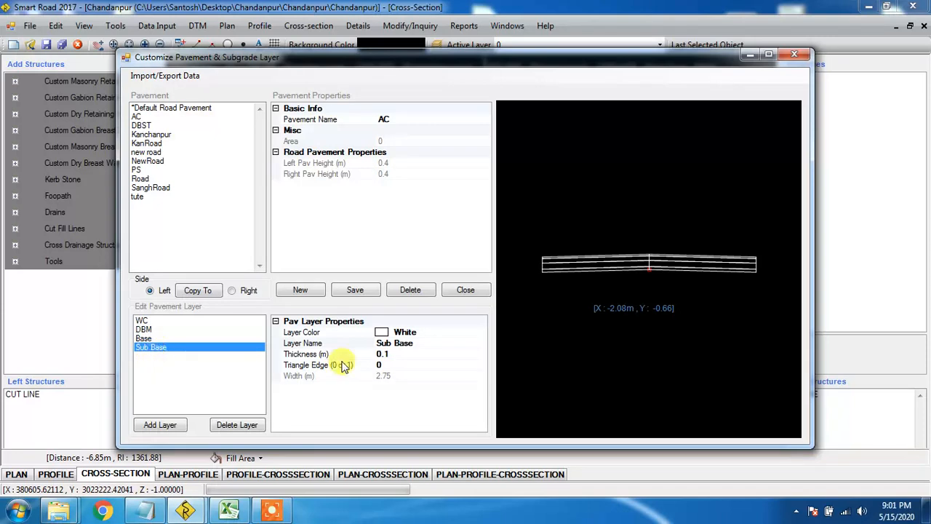
{"action": "left_click", "coordinate": [165, 340]}
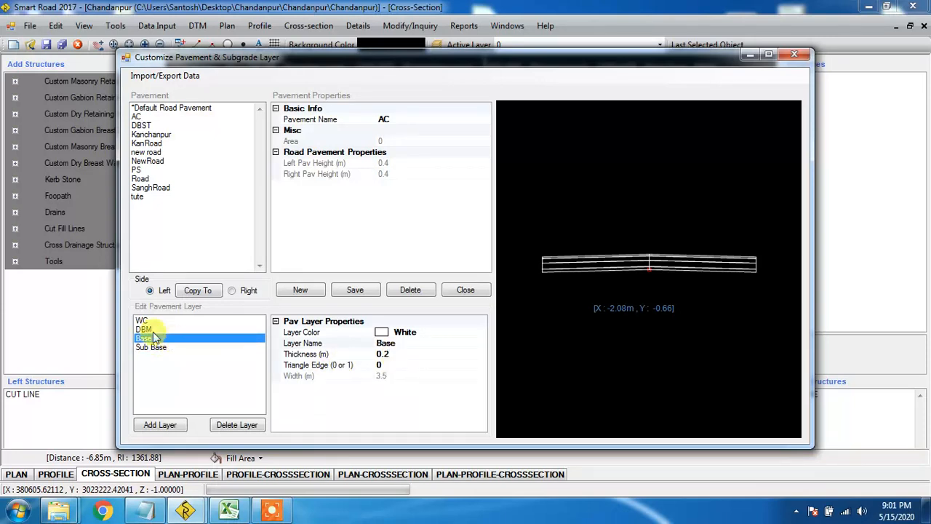
{"action": "left_click", "coordinate": [162, 329]}
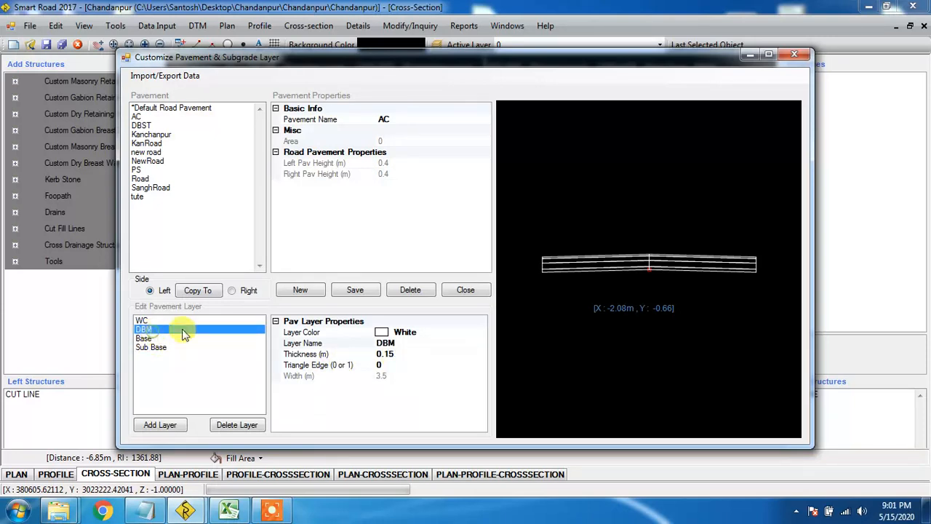
{"action": "left_click", "coordinate": [392, 354]}
{"action": "left_click_drag", "start_coordinate": [399, 353], "coordinate": [376, 353]}
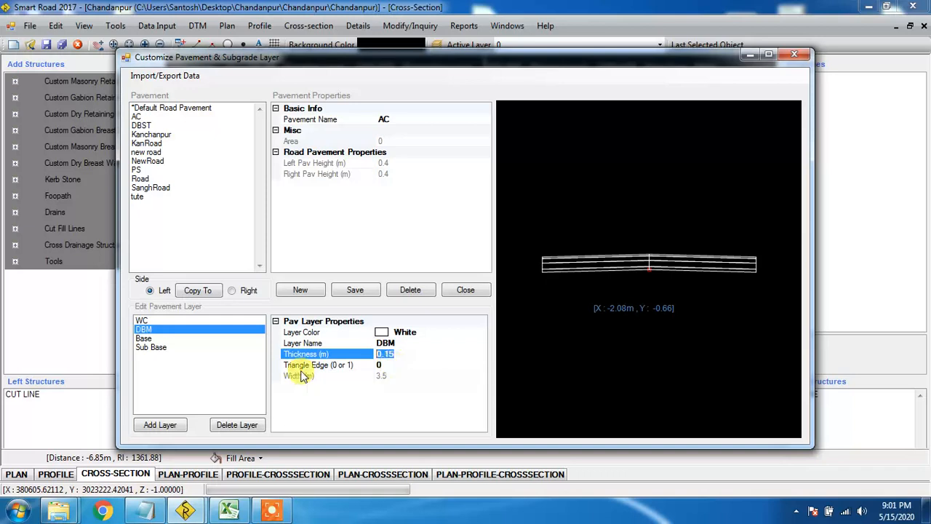
{"action": "left_click", "coordinate": [167, 348]}
{"action": "left_click", "coordinate": [393, 353]}
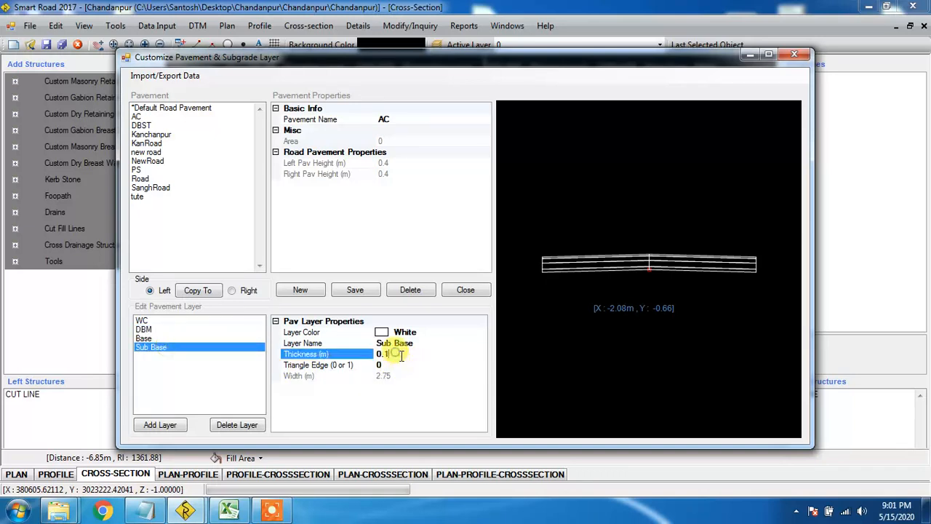
{"action": "type", "text": "0."}
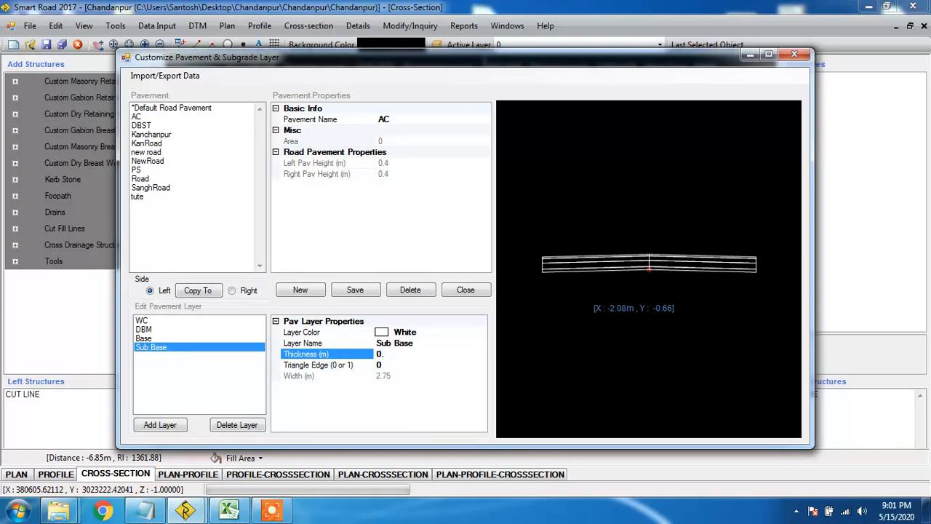
Set the AC pavement's Base thickness to 0.1 m and its DBM thickness to 0.05 m
{"action": "left_click", "coordinate": [149, 338]}
{"action": "left_click", "coordinate": [389, 354]}
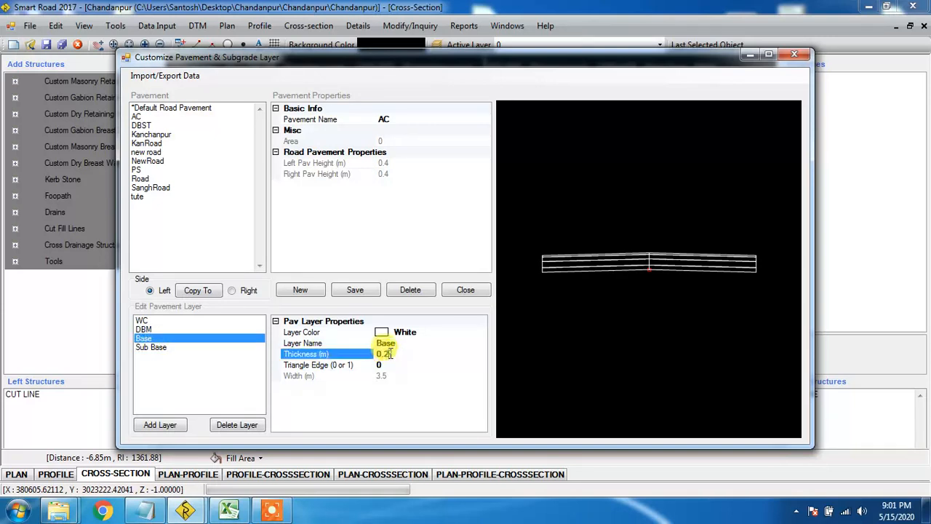
{"action": "type", "text": "1"}
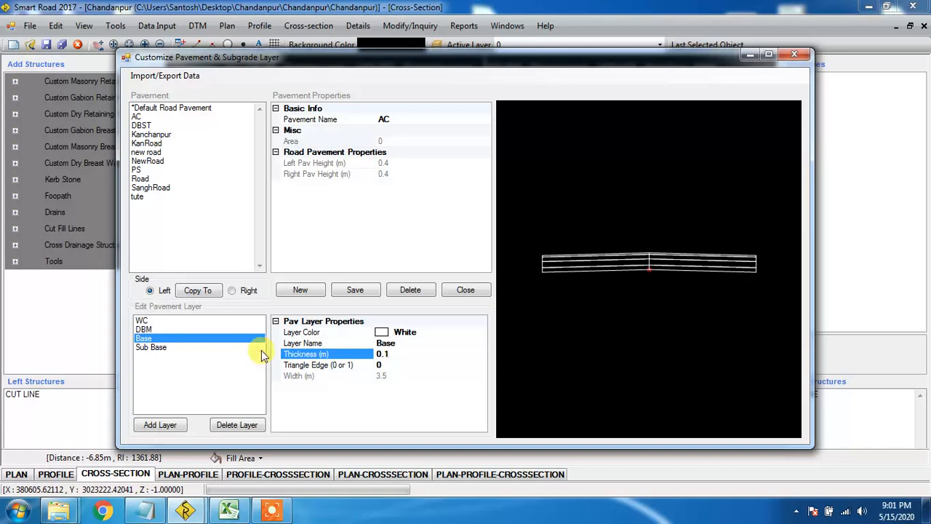
{"action": "left_click", "coordinate": [184, 337]}
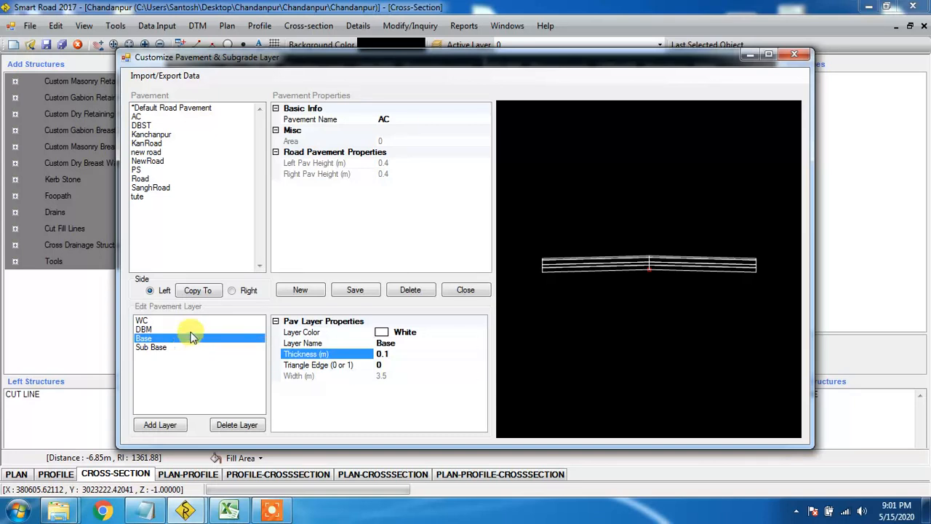
{"action": "left_click", "coordinate": [149, 330]}
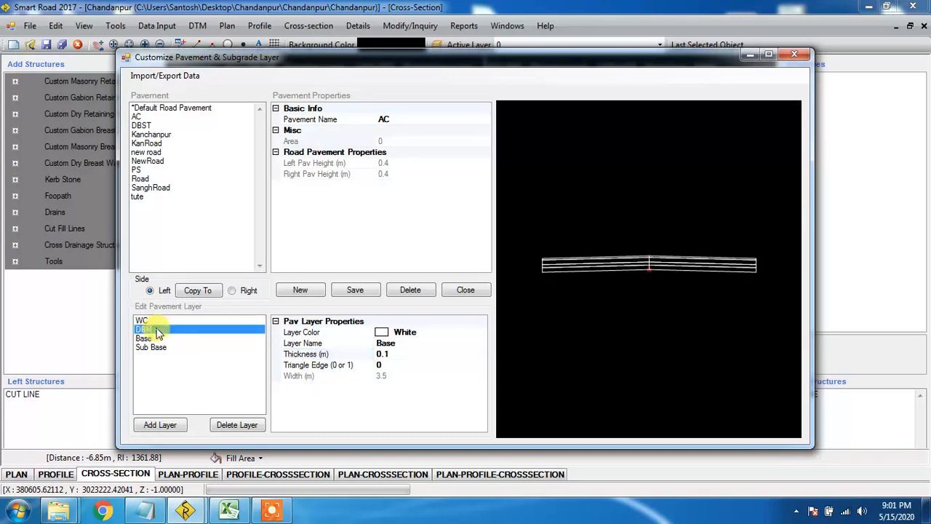
{"action": "left_click", "coordinate": [391, 354]}
{"action": "type", "text": "0"}
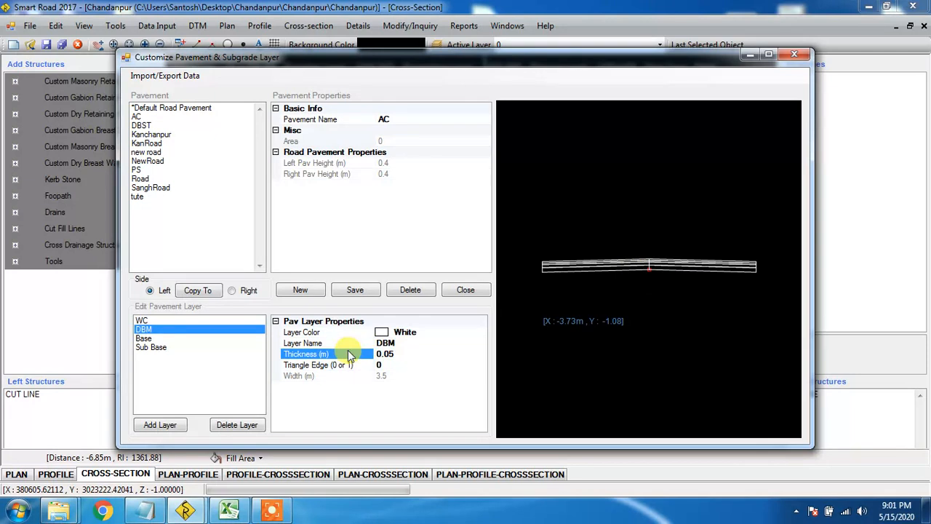
Review the WC, DBM, Base and Sub Base layers, then save the AC pavement and close the customization
{"action": "left_click", "coordinate": [158, 320]}
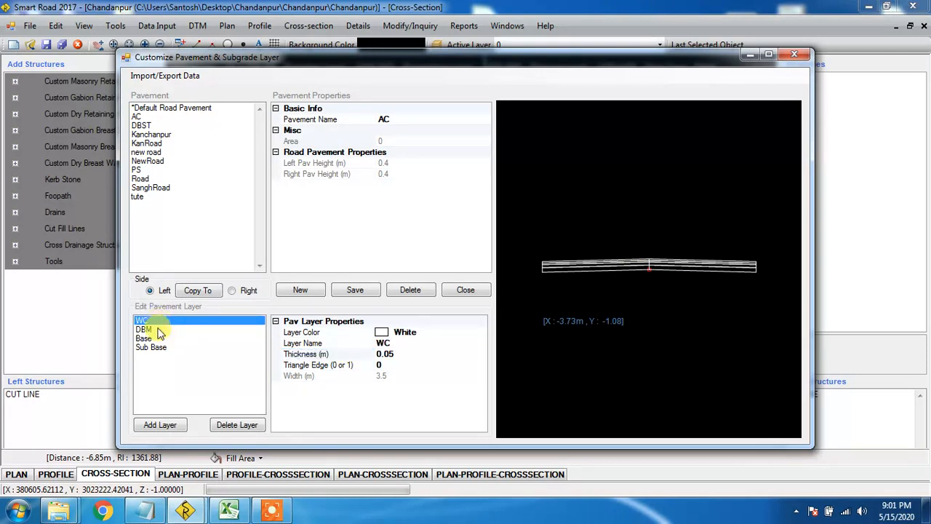
{"action": "left_click", "coordinate": [160, 329]}
{"action": "left_click", "coordinate": [162, 339]}
{"action": "left_click", "coordinate": [156, 348]}
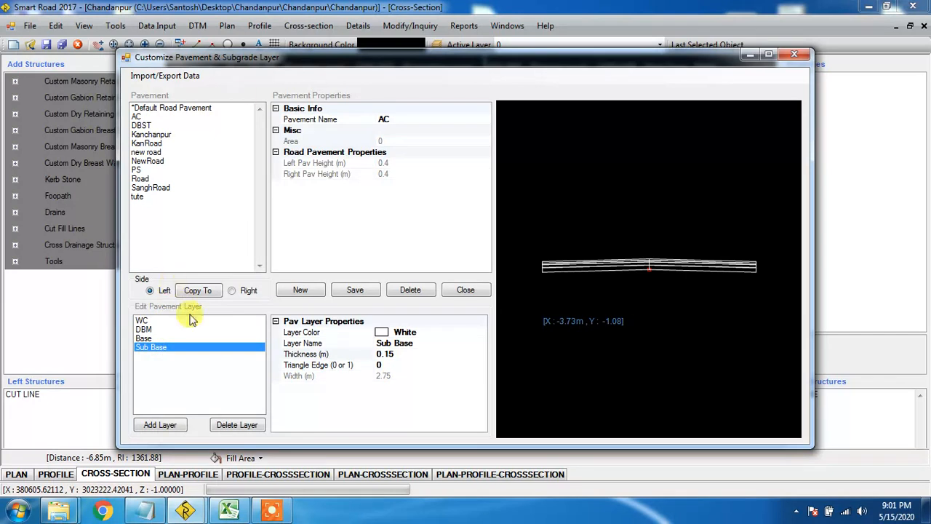
{"action": "left_click", "coordinate": [362, 293]}
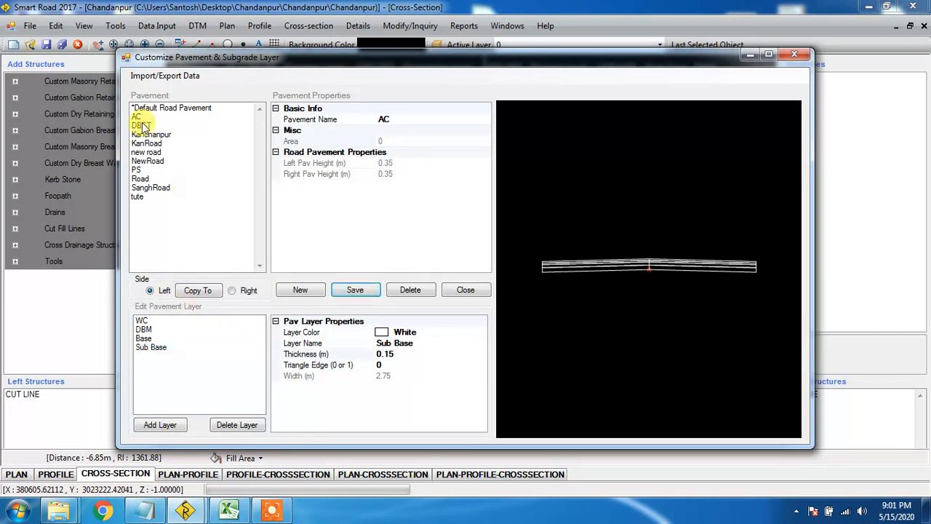
{"action": "left_click", "coordinate": [368, 292]}
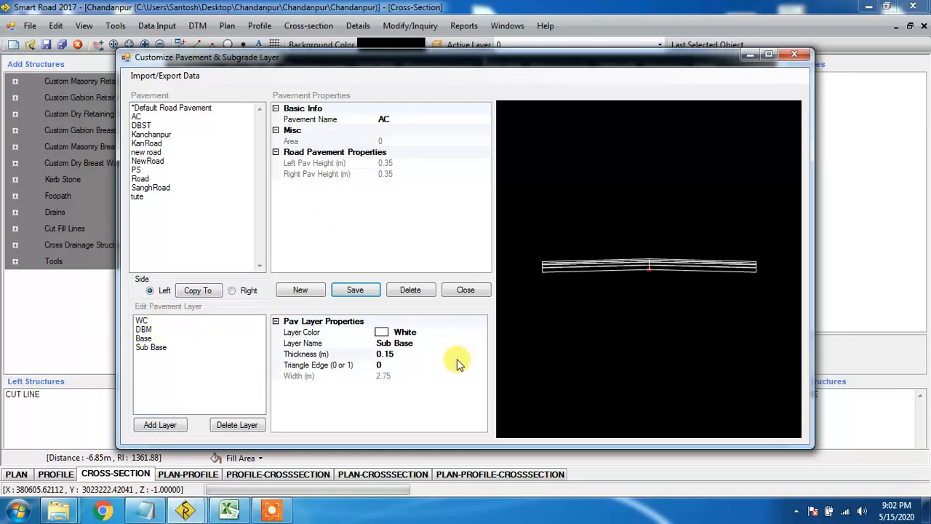
{"action": "left_click", "coordinate": [465, 290]}
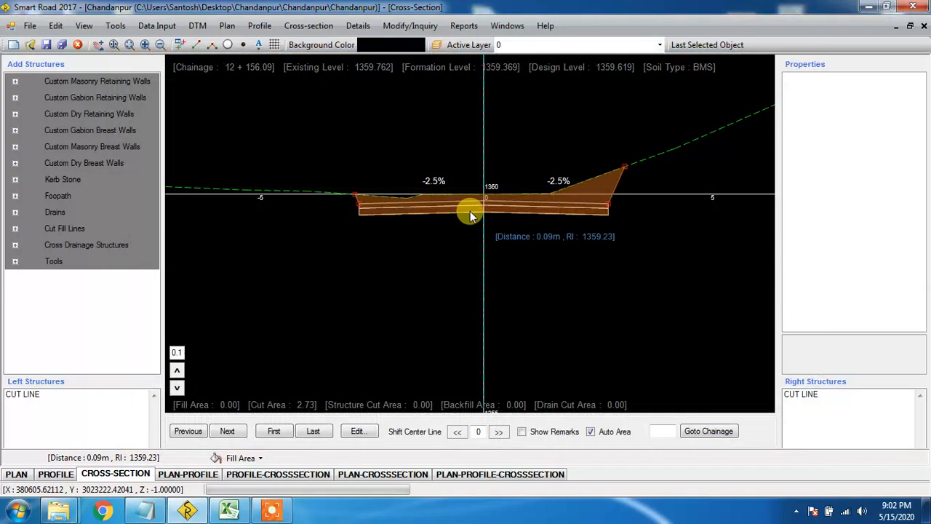
Assign the AC pavement type to chainage 0 to 12500 in the pavement and subgrade data and save it
{"action": "left_click", "coordinate": [156, 26]}
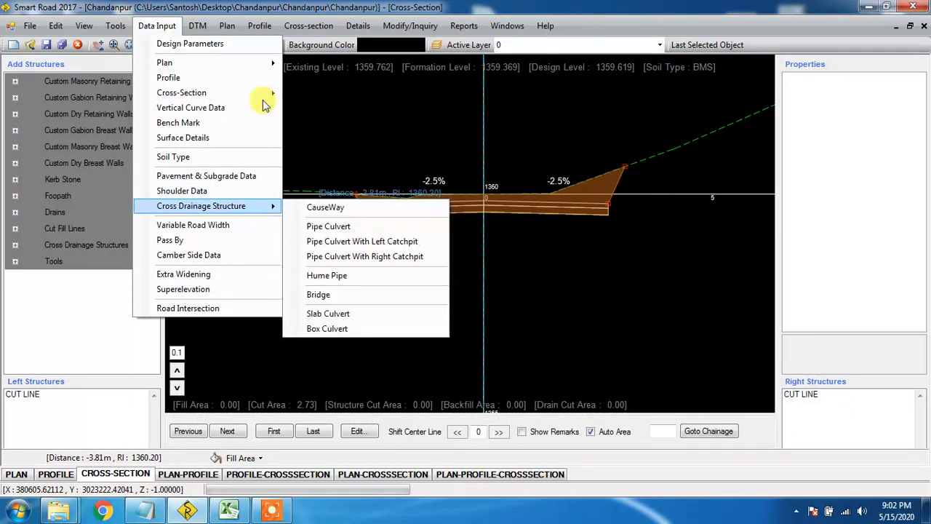
{"action": "left_click", "coordinate": [259, 177]}
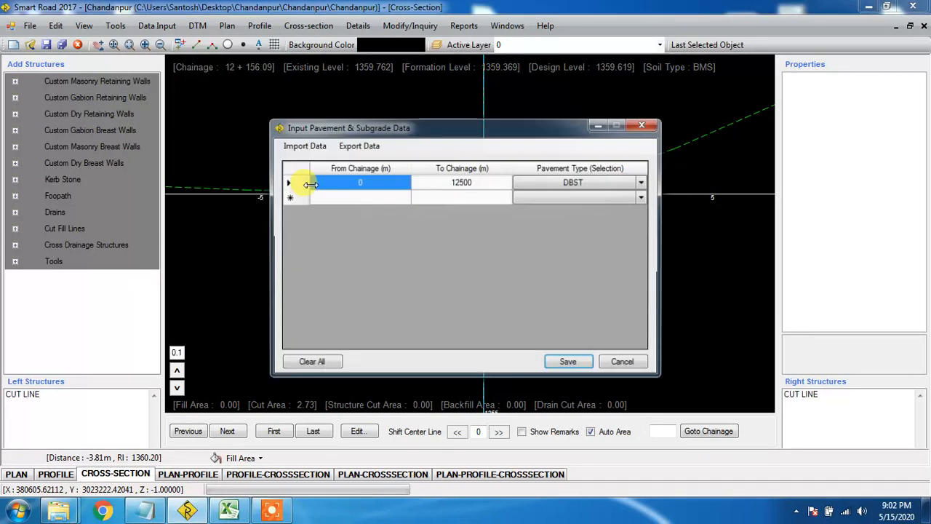
{"action": "left_click", "coordinate": [630, 188]}
{"action": "left_click", "coordinate": [642, 182]}
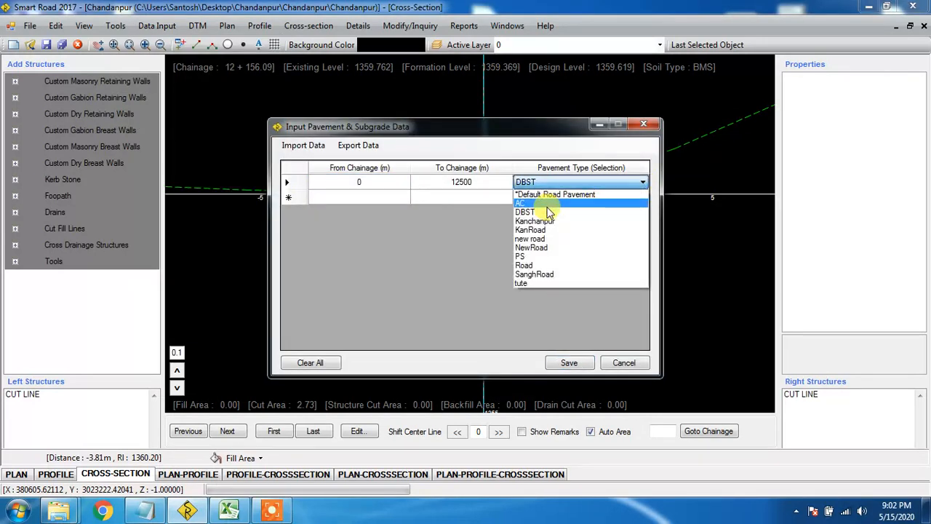
{"action": "left_click", "coordinate": [547, 207]}
{"action": "left_click", "coordinate": [569, 362]}
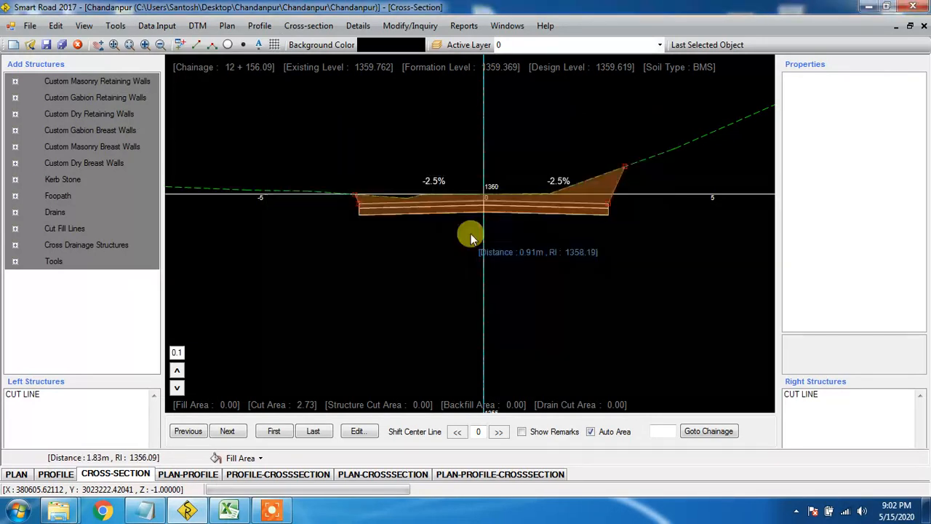
Measure the thicknesses of the Sub Base and Base layers at the pavement's left edge in the cross-section at chainage 12+156.09
{"action": "scroll", "coordinate": [469, 233], "scroll_direction": "up", "scroll_amount": 3}
{"action": "scroll", "coordinate": [471, 233], "scroll_direction": "down", "scroll_amount": 3}
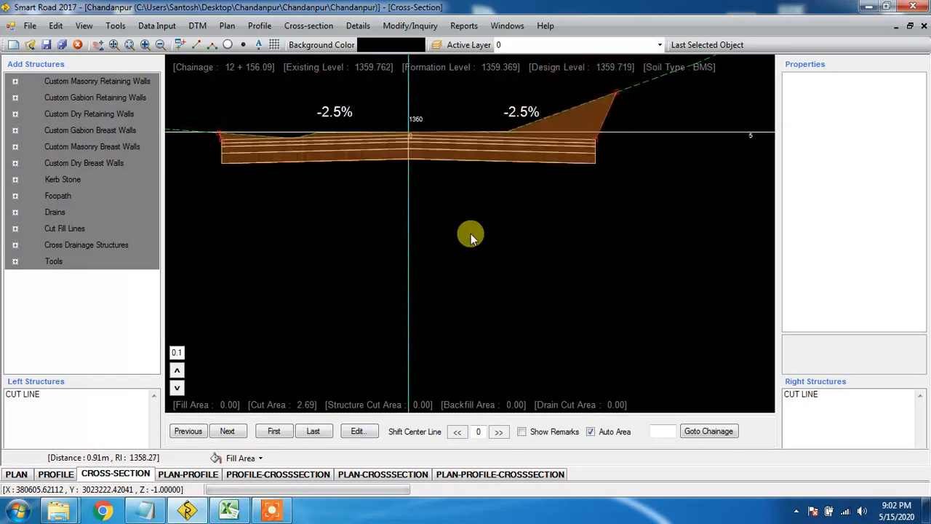
{"action": "scroll", "coordinate": [470, 233], "scroll_direction": "up", "scroll_amount": 3}
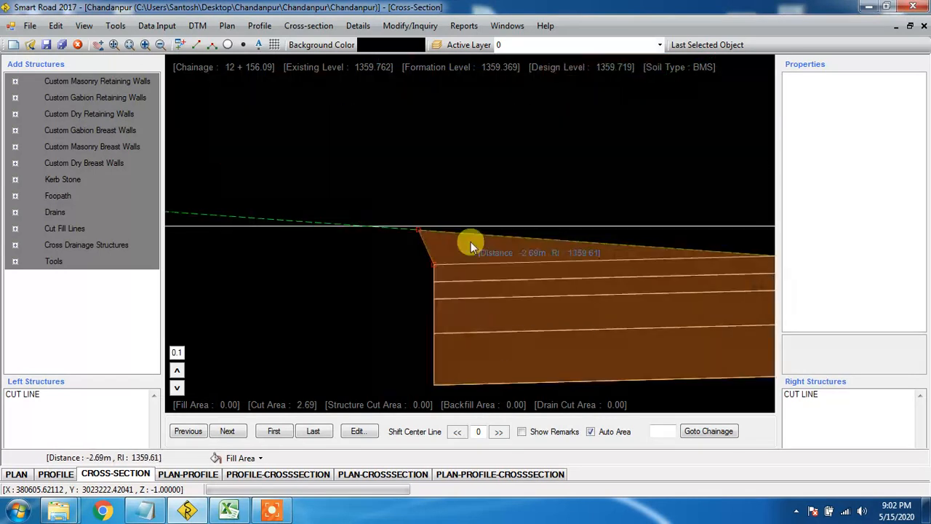
{"action": "scroll", "coordinate": [471, 242], "scroll_direction": "down", "scroll_amount": 1}
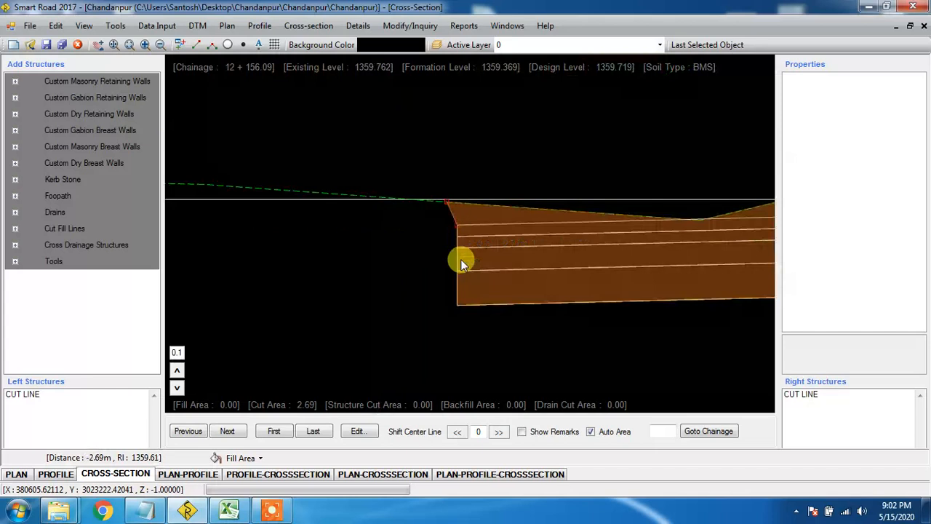
{"action": "left_click", "coordinate": [15, 259]}
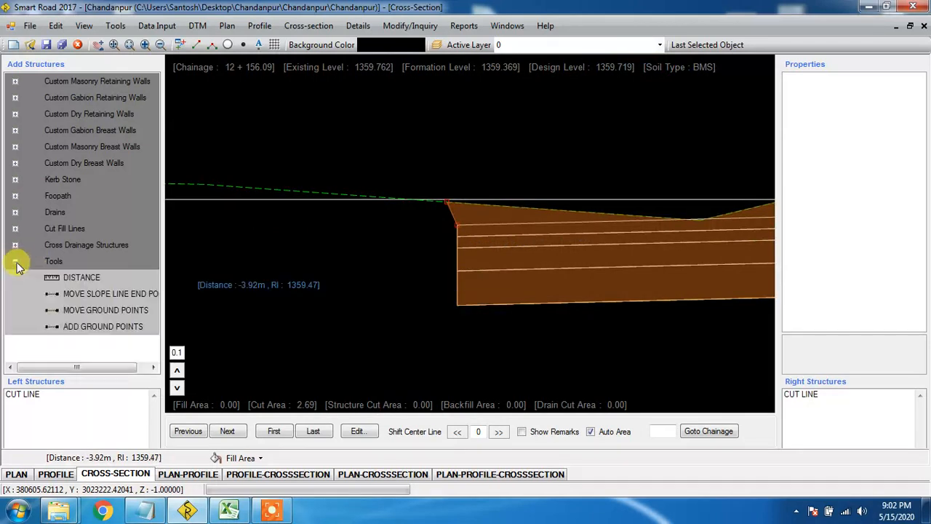
{"action": "left_click", "coordinate": [84, 280]}
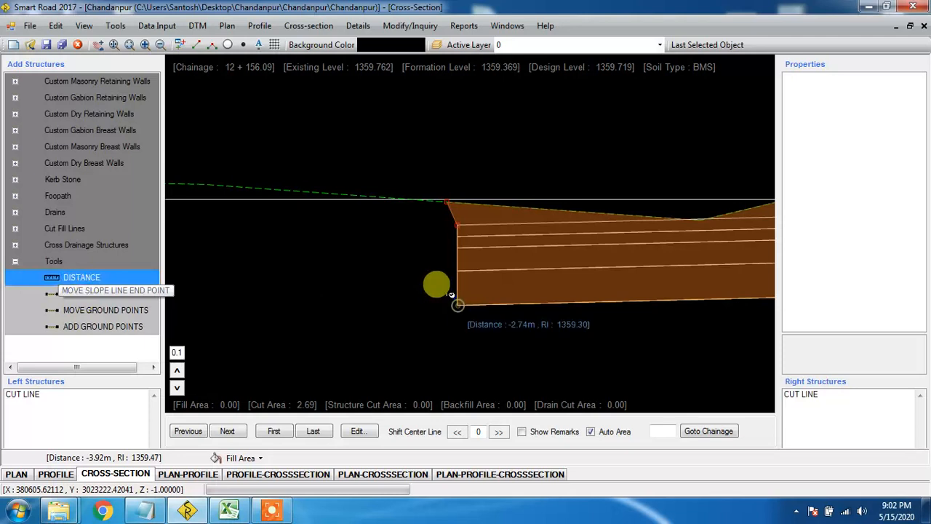
{"action": "left_click", "coordinate": [456, 302]}
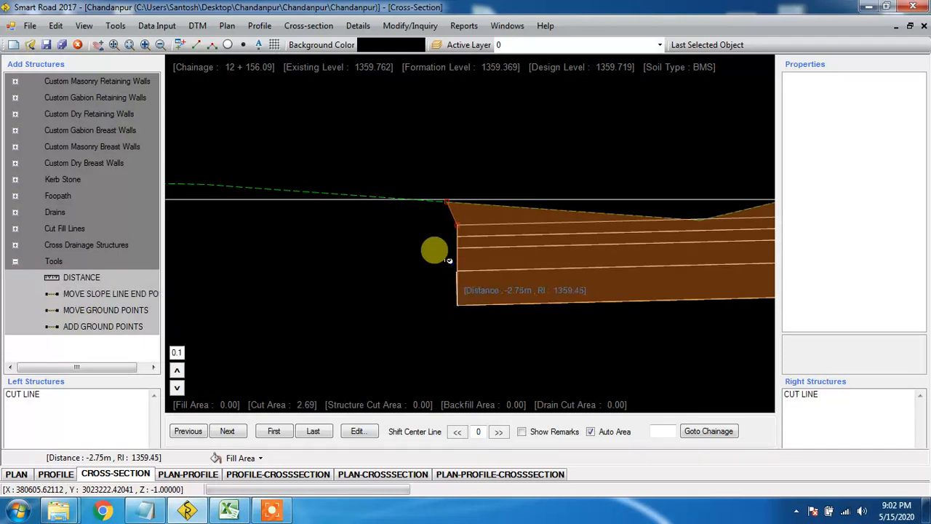
{"action": "left_click", "coordinate": [448, 260]}
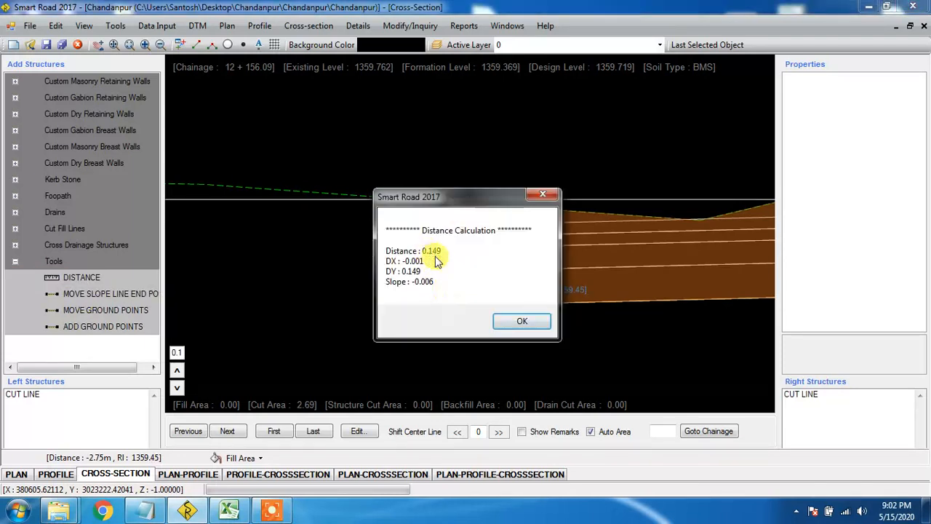
{"action": "left_click", "coordinate": [503, 325]}
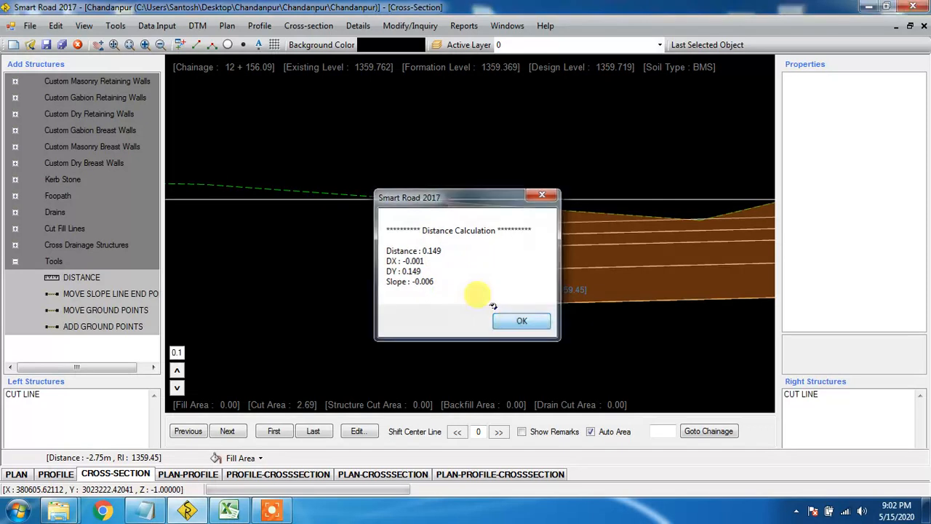
{"action": "left_click", "coordinate": [450, 238]}
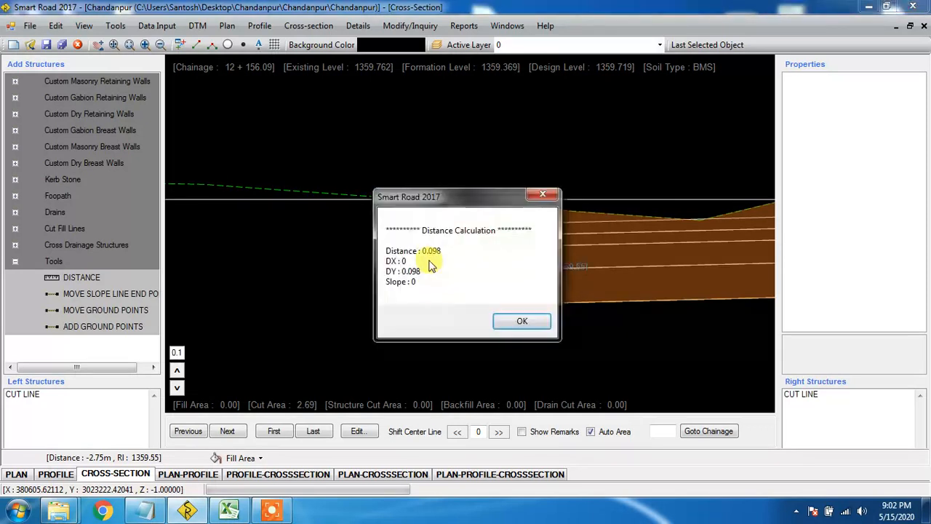
{"action": "left_click", "coordinate": [502, 324]}
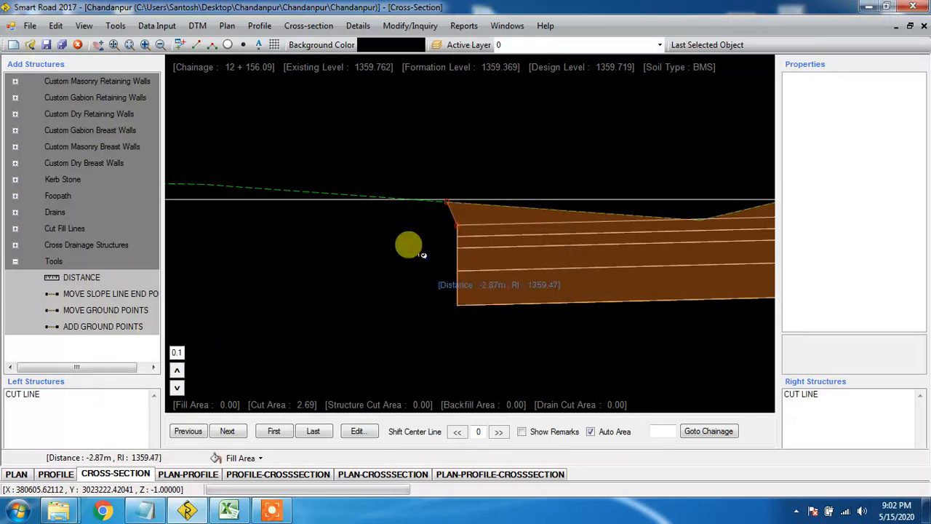
{"action": "left_click", "coordinate": [256, 515]}
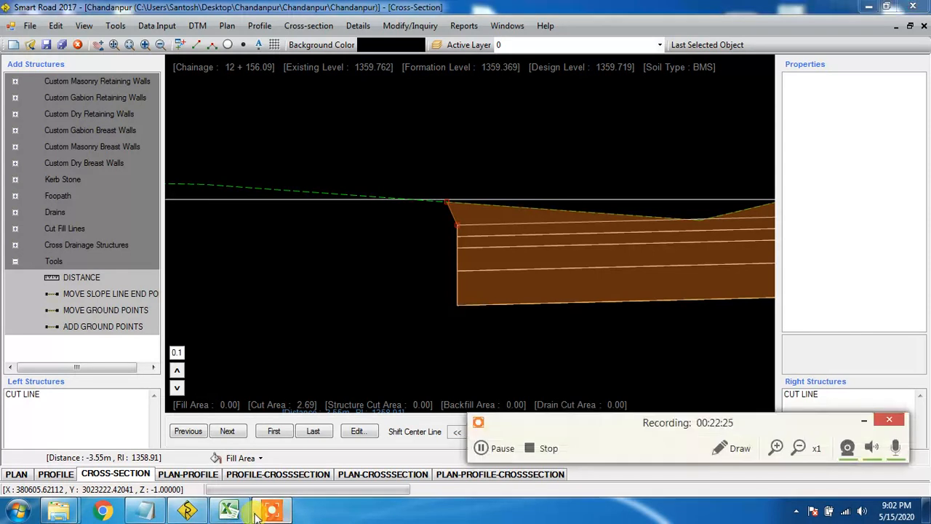
{"action": "left_click", "coordinate": [869, 423]}
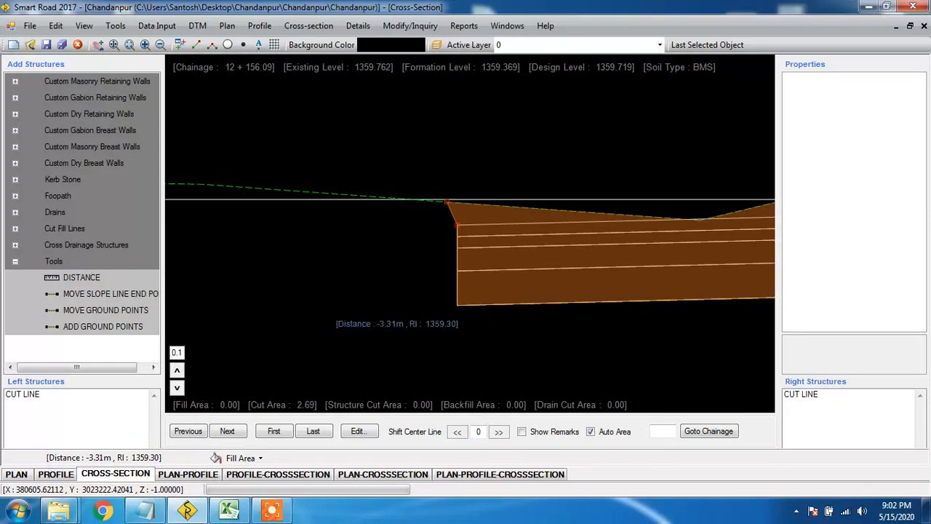
{"action": "scroll", "coordinate": [336, 306], "scroll_direction": "down", "scroll_amount": 4}
{"action": "scroll", "coordinate": [473, 244], "scroll_direction": "down", "scroll_amount": 3}
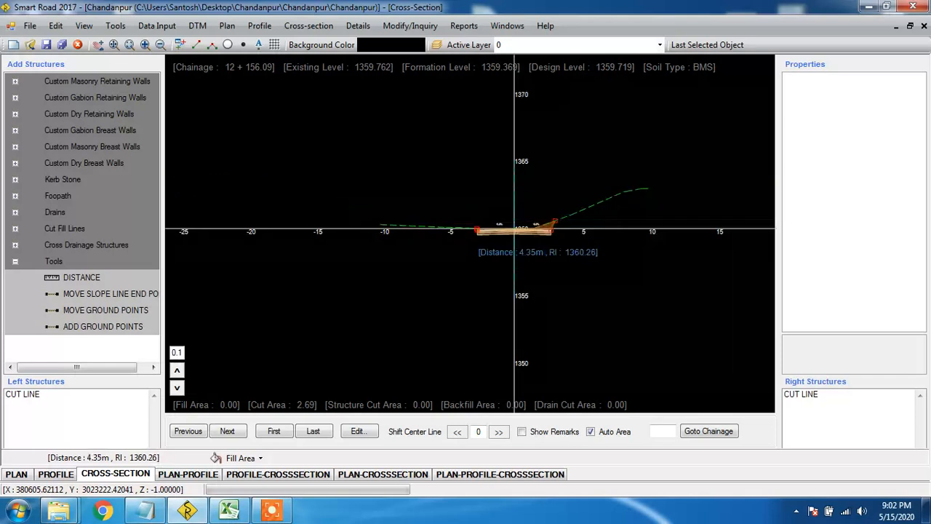
{"action": "scroll", "coordinate": [600, 221], "scroll_direction": "up", "scroll_amount": 4}
{"action": "scroll", "coordinate": [473, 237], "scroll_direction": "down", "scroll_amount": 4}
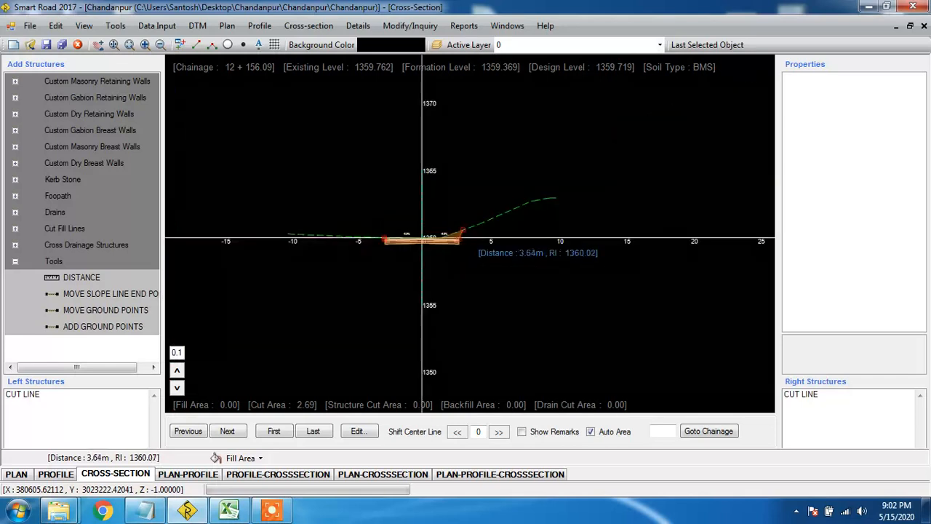
{"action": "scroll", "coordinate": [473, 233], "scroll_direction": "up", "scroll_amount": 2}
{"action": "scroll", "coordinate": [404, 240], "scroll_direction": "up", "scroll_amount": 1}
{"action": "scroll", "coordinate": [470, 237], "scroll_direction": "up", "scroll_amount": 1}
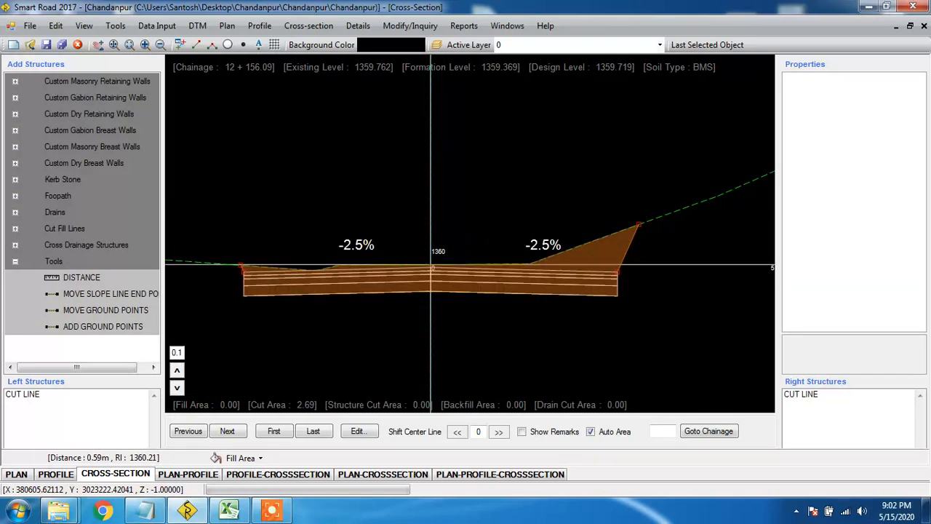
Review the columns of the shoulder data input table, then close it without entering any data
{"action": "left_click", "coordinate": [156, 26]}
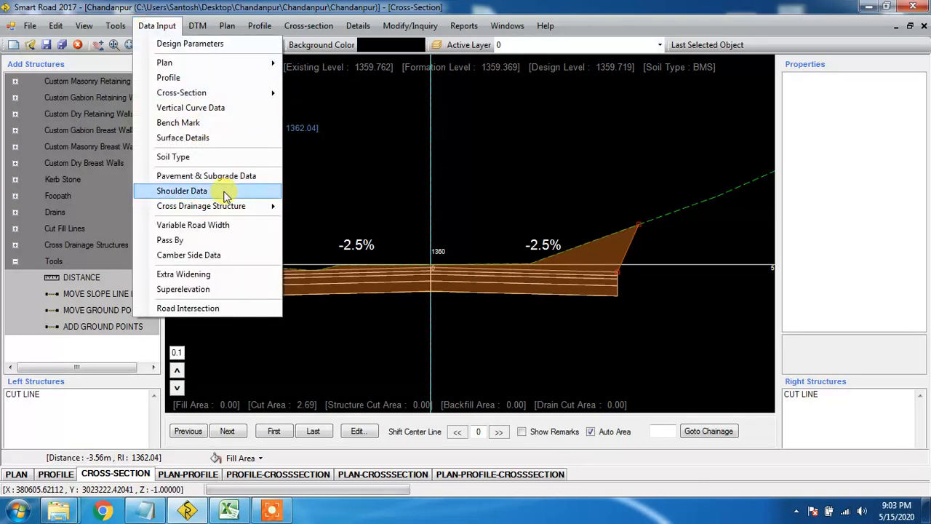
{"action": "left_click", "coordinate": [224, 193]}
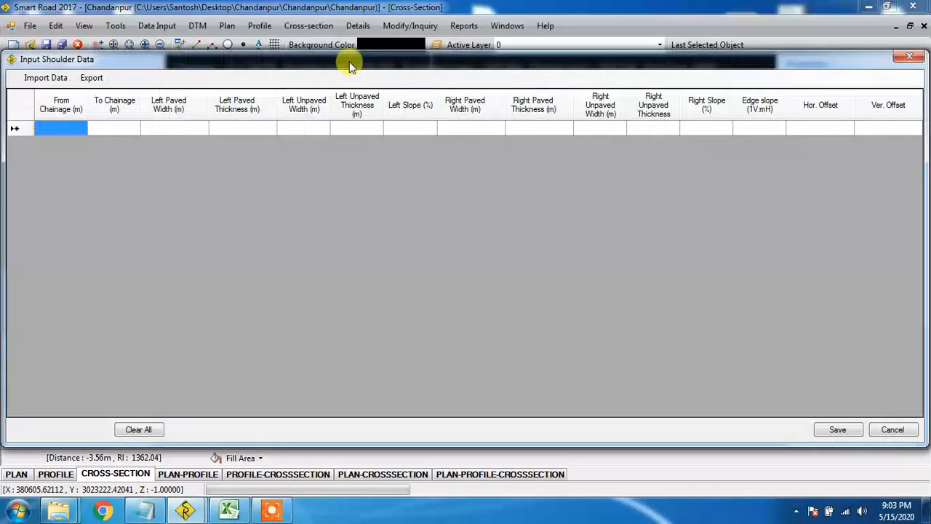
{"action": "left_click_drag", "start_coordinate": [349, 61], "coordinate": [400, 280]}
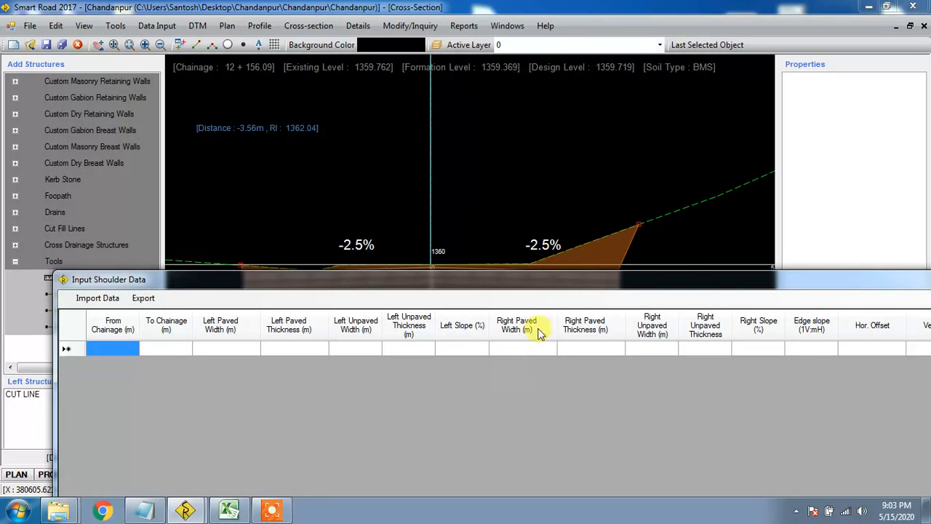
{"action": "left_click_drag", "start_coordinate": [582, 279], "coordinate": [483, 135]}
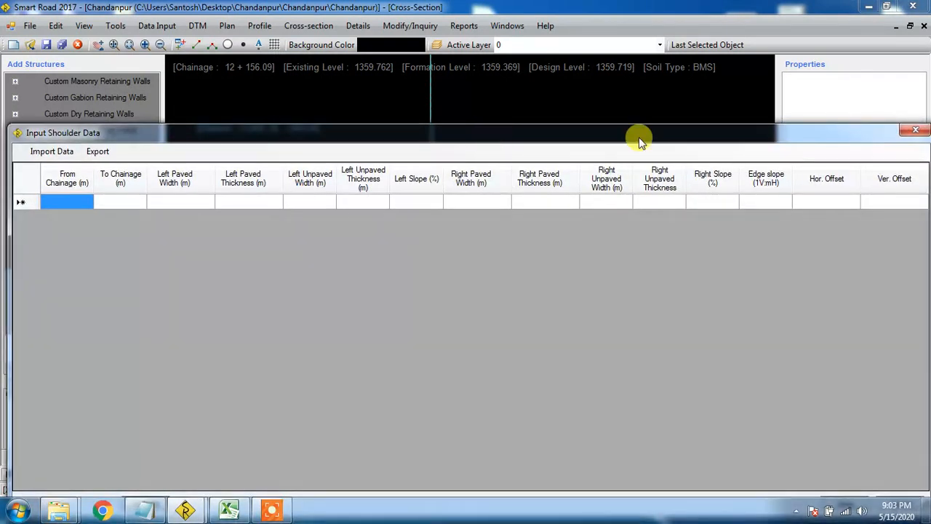
{"action": "left_click", "coordinate": [915, 130]}
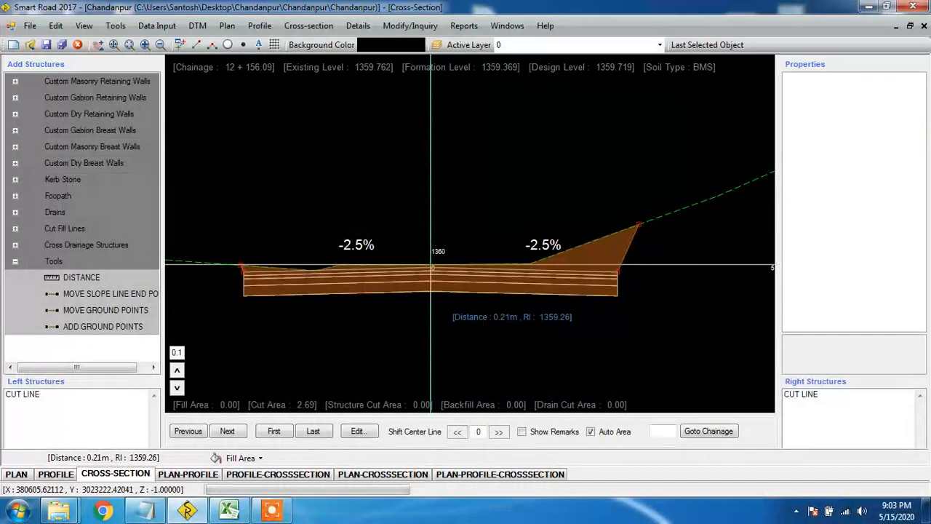
Compare the cross-sections at chainages 12+156.09 and 12+178.74, then browse from the road's first cross-section to chainage 0+132.24
{"action": "left_click", "coordinate": [229, 431]}
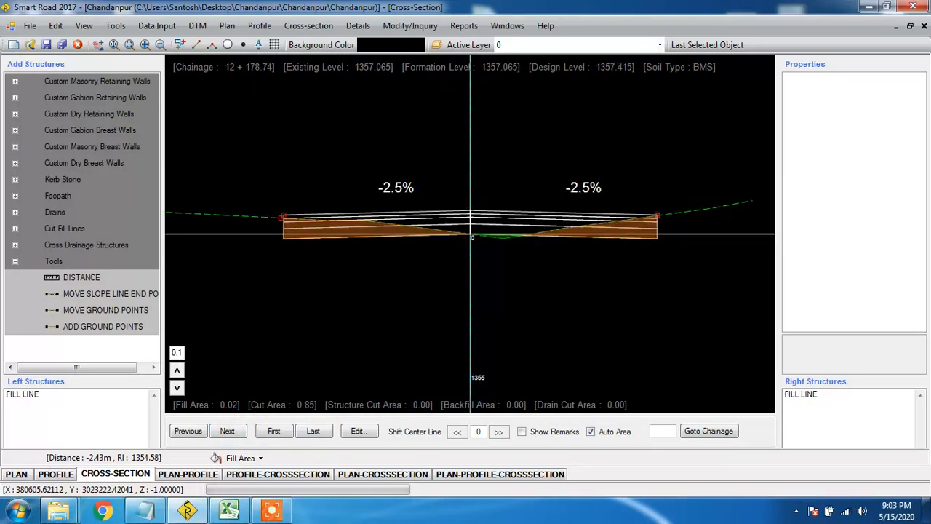
{"action": "left_click", "coordinate": [188, 430]}
{"action": "left_click", "coordinate": [230, 432]}
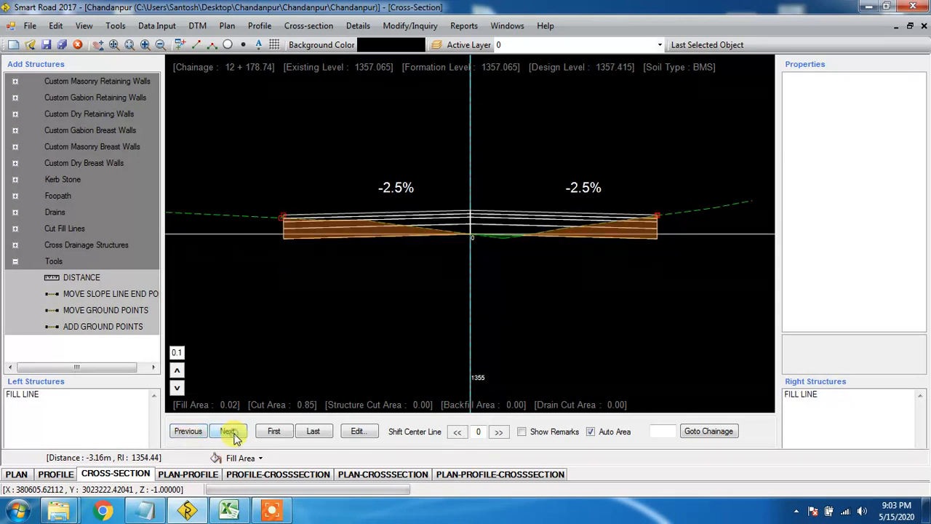
{"action": "left_click", "coordinate": [271, 431]}
{"action": "left_click", "coordinate": [224, 431]}
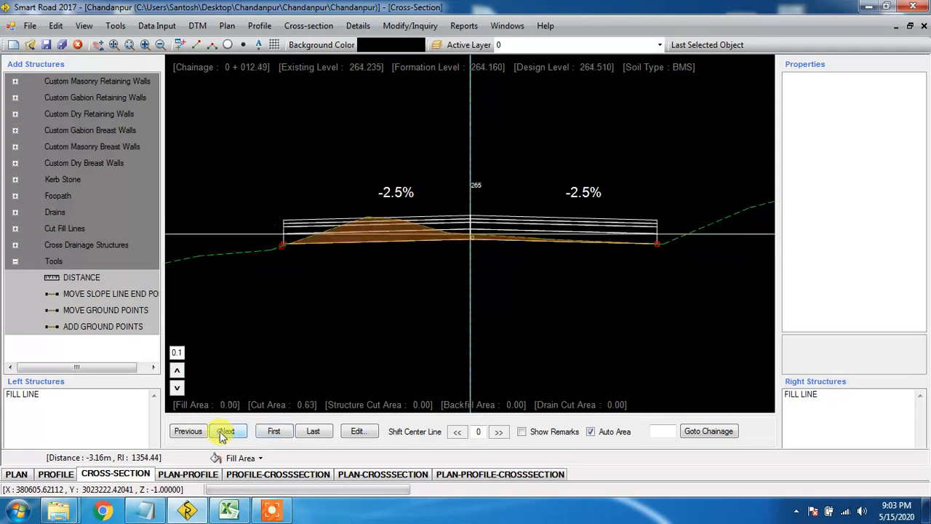
{"action": "left_click", "coordinate": [224, 431]}
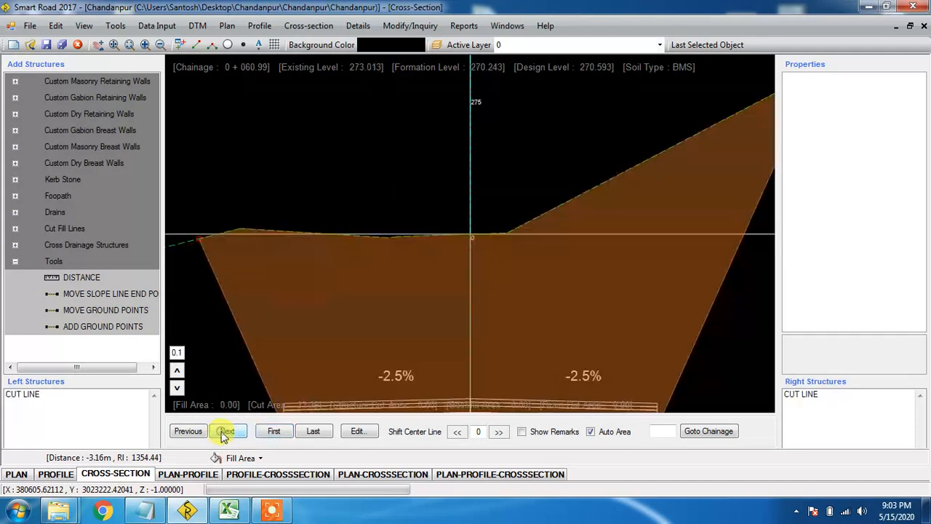
{"action": "left_click", "coordinate": [225, 432]}
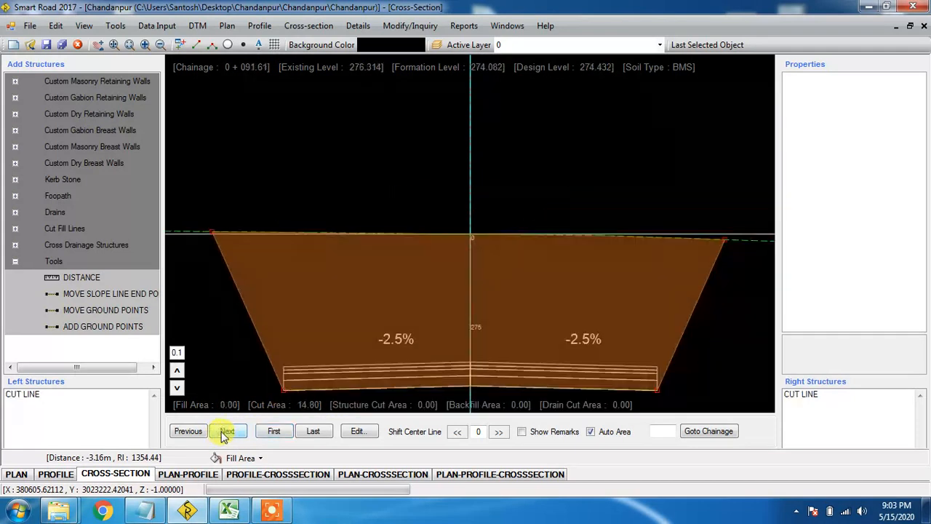
{"action": "left_click", "coordinate": [225, 432]}
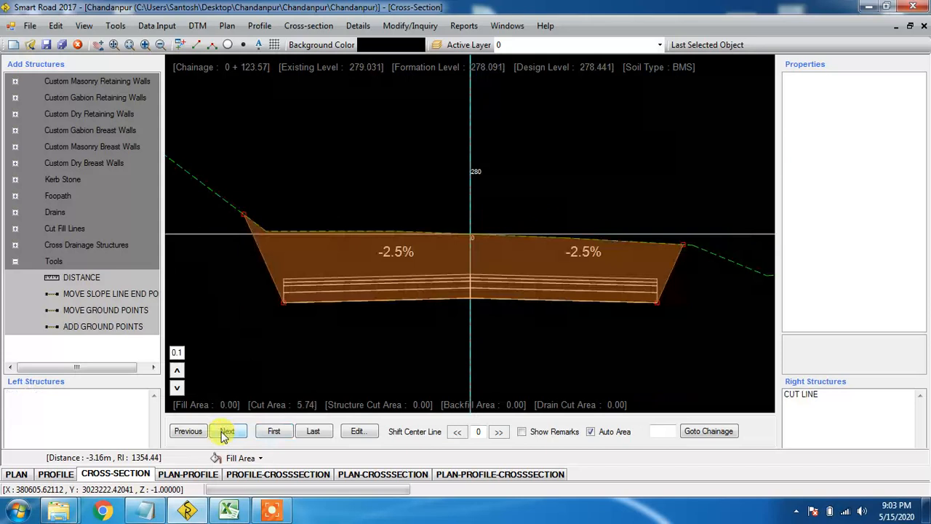
{"action": "left_click", "coordinate": [225, 432]}
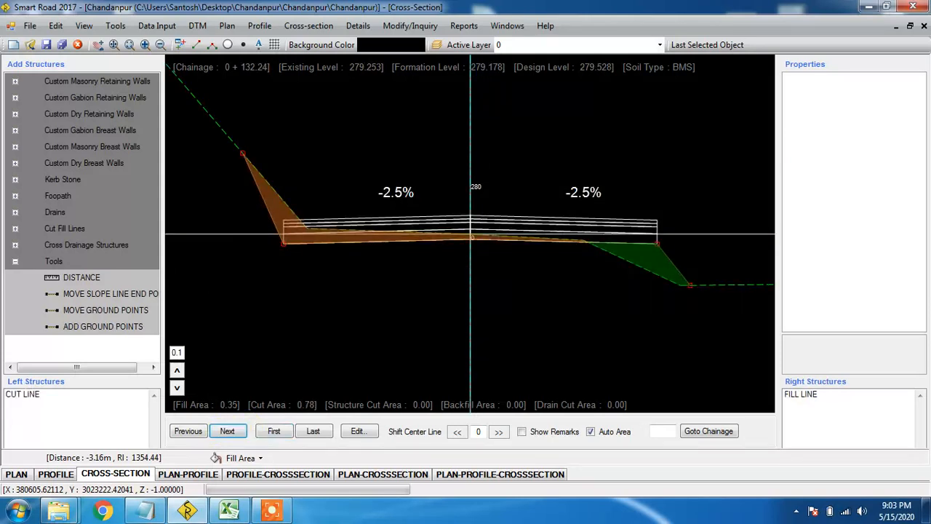
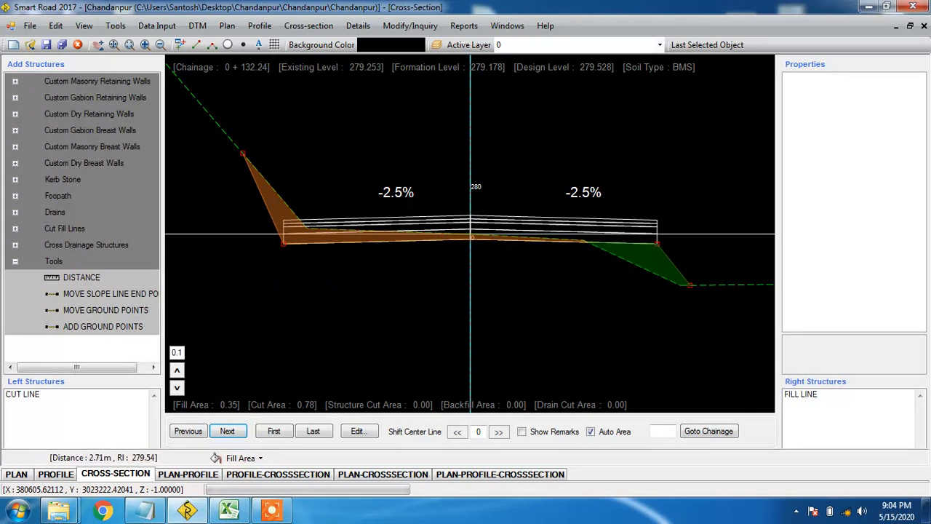
{"action": "left_click", "coordinate": [149, 26]}
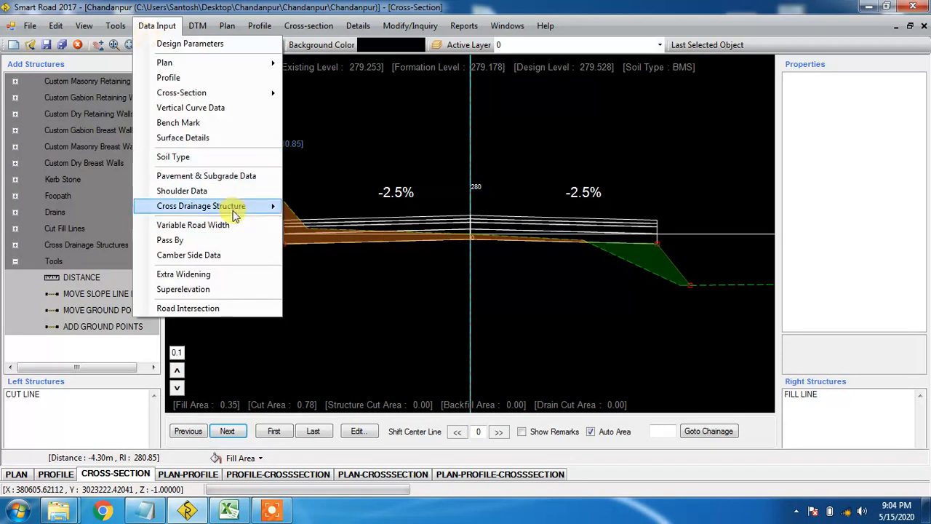
{"action": "mouse_move", "coordinate": [249, 209]}
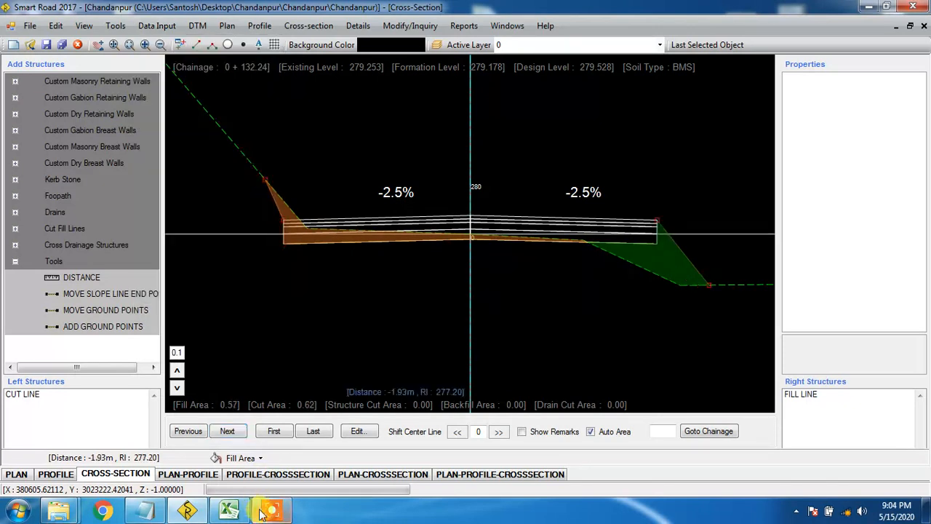
{"action": "left_click", "coordinate": [271, 510]}
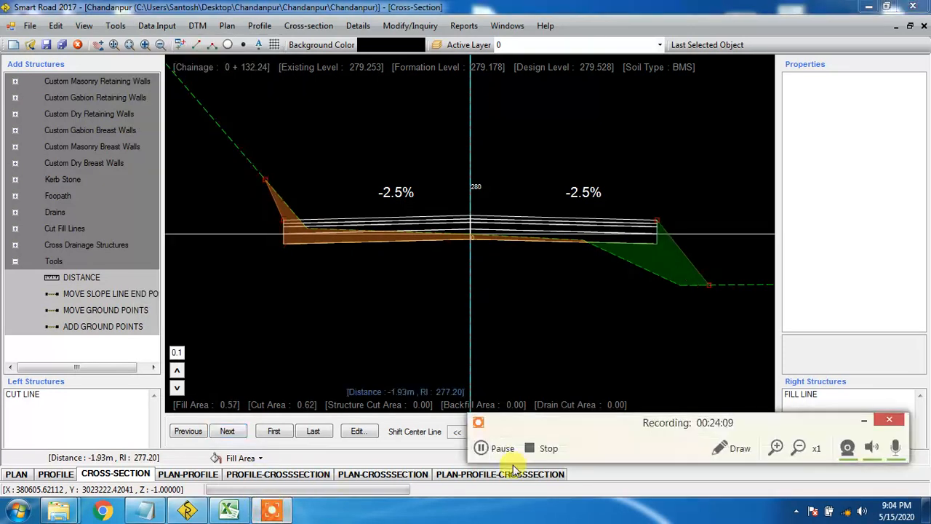
{"action": "left_click", "coordinate": [740, 449]}
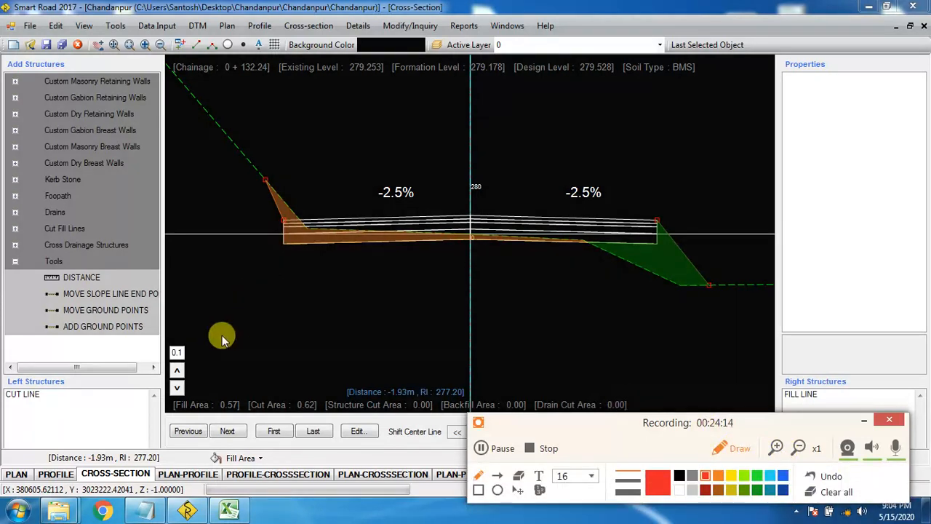
{"action": "left_click_drag", "start_coordinate": [222, 336], "coordinate": [338, 116]}
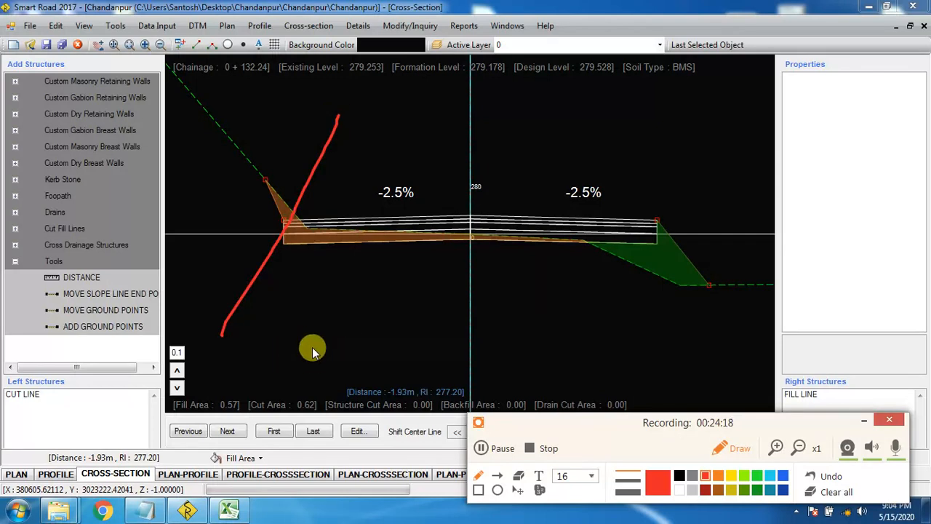
{"action": "left_click", "coordinate": [834, 493]}
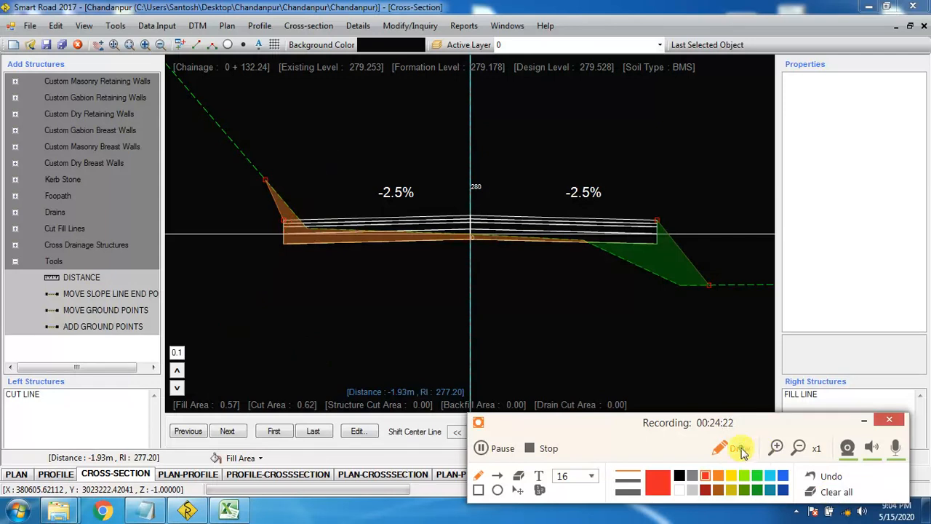
{"action": "left_click", "coordinate": [739, 449]}
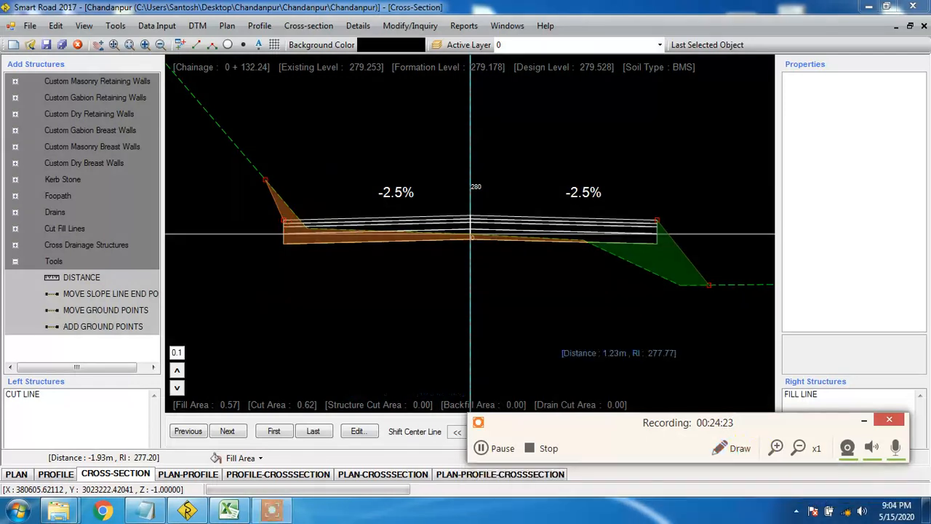
{"action": "left_click", "coordinate": [538, 307]}
{"action": "scroll", "coordinate": [547, 302], "scroll_direction": "down", "scroll_amount": 7}
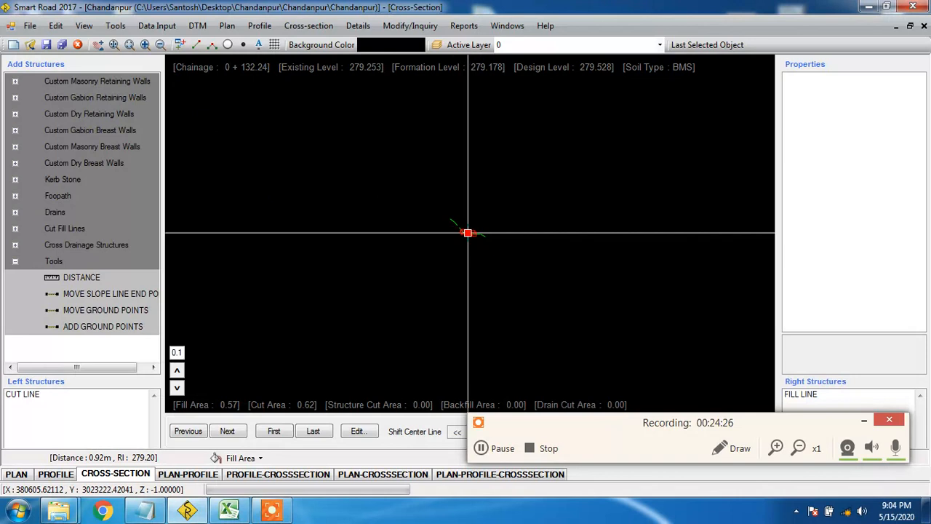
{"action": "left_click", "coordinate": [724, 447]}
{"action": "left_click_drag", "start_coordinate": [487, 347], "coordinate": [636, 176]}
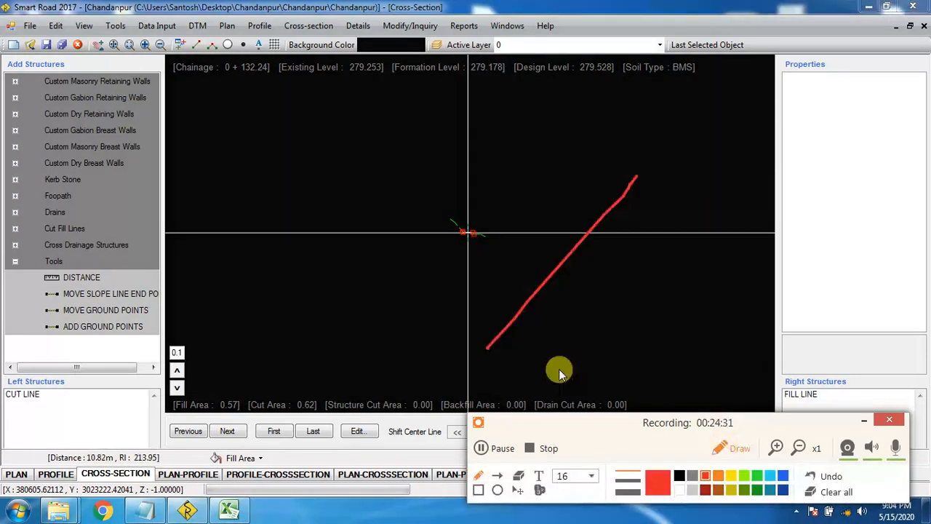
{"action": "mouse_move", "coordinate": [558, 369]}
{"action": "left_mouse_down"}
{"action": "mouse_move", "coordinate": [630, 264]}
{"action": "mouse_move", "coordinate": [654, 265]}
{"action": "mouse_move", "coordinate": [704, 230]}
{"action": "mouse_move", "coordinate": [728, 159]}
{"action": "left_mouse_up"}
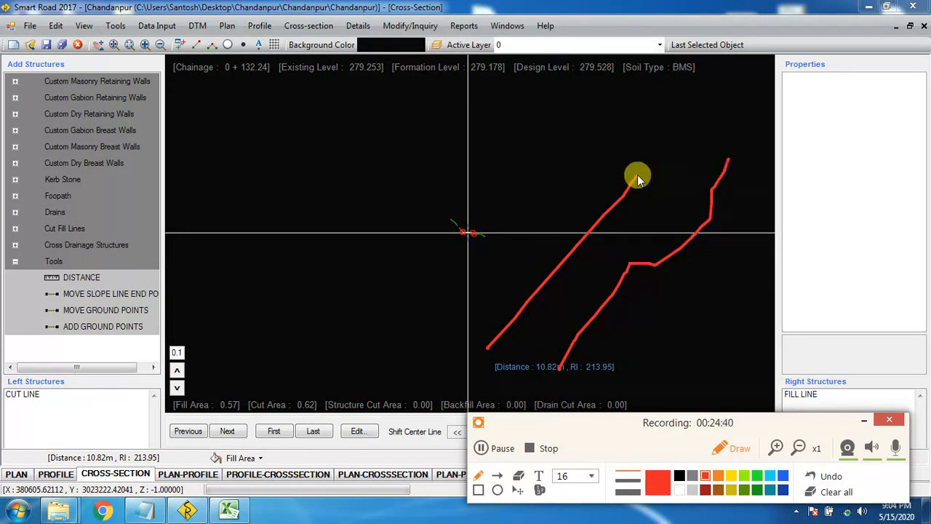
{"action": "mouse_move", "coordinate": [637, 175]}
{"action": "left_mouse_down"}
{"action": "mouse_move", "coordinate": [665, 136]}
{"action": "mouse_move", "coordinate": [688, 69]}
{"action": "mouse_move", "coordinate": [729, 58]}
{"action": "left_mouse_up"}
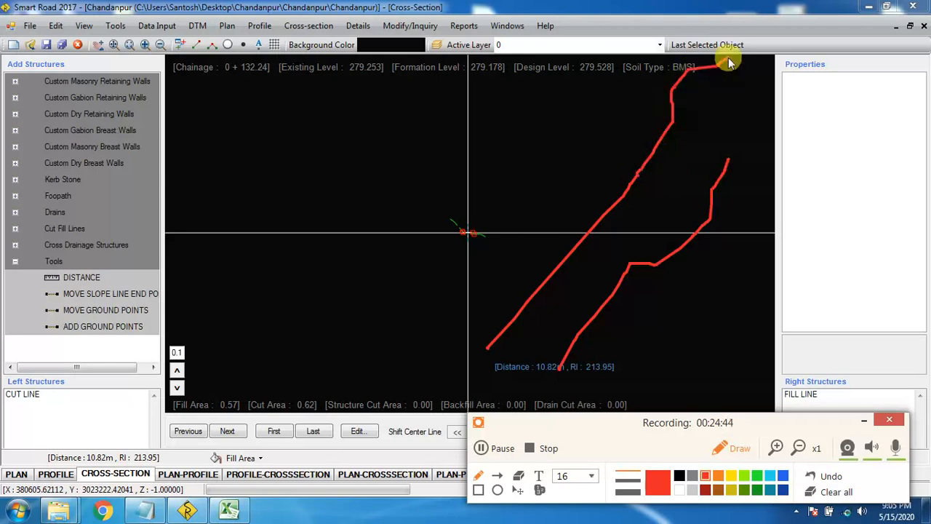
{"action": "left_click_drag", "start_coordinate": [628, 172], "coordinate": [697, 249]}
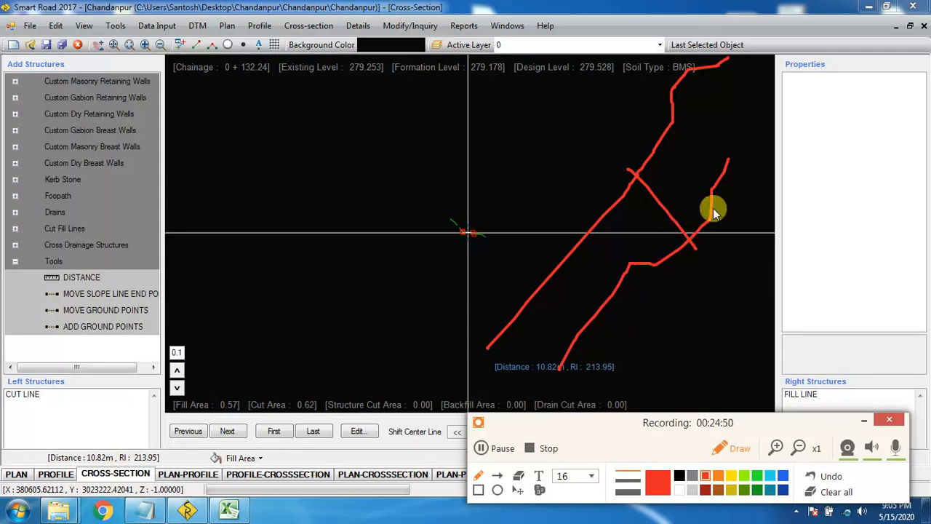
{"action": "mouse_move", "coordinate": [713, 208]}
{"action": "left_mouse_down"}
{"action": "mouse_move", "coordinate": [649, 297]}
{"action": "mouse_move", "coordinate": [696, 189]}
{"action": "left_mouse_up"}
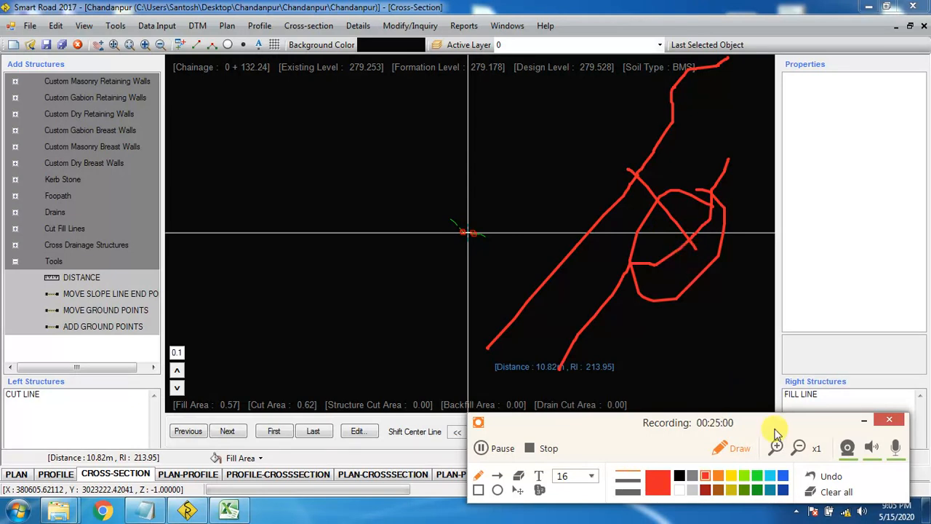
{"action": "left_click", "coordinate": [809, 494]}
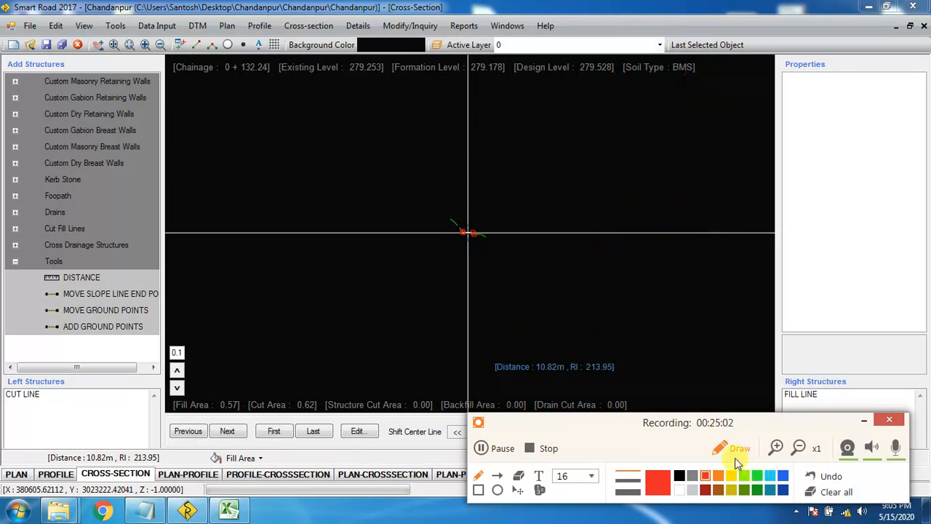
{"action": "left_click", "coordinate": [733, 448]}
{"action": "left_click", "coordinate": [863, 422]}
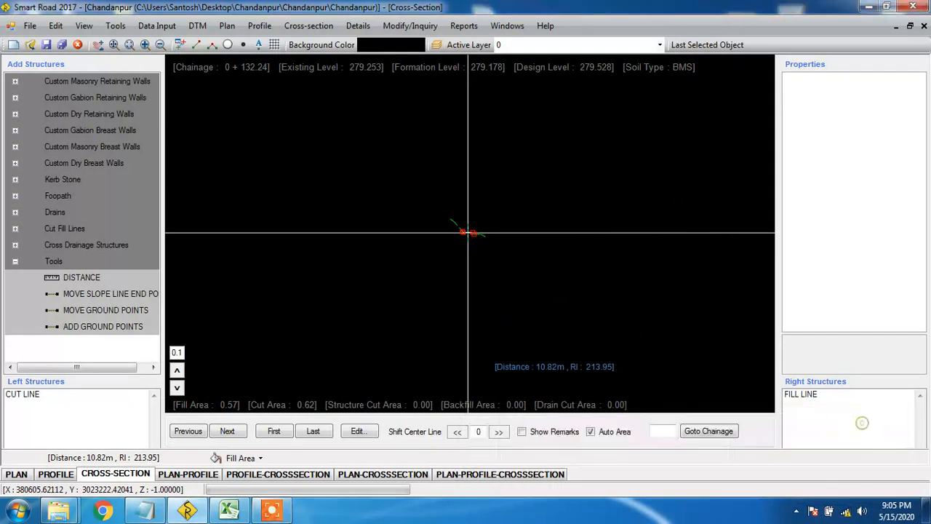
Start a camber side data entry covering chainage 0 to 12500 m
{"action": "left_click", "coordinate": [157, 26]}
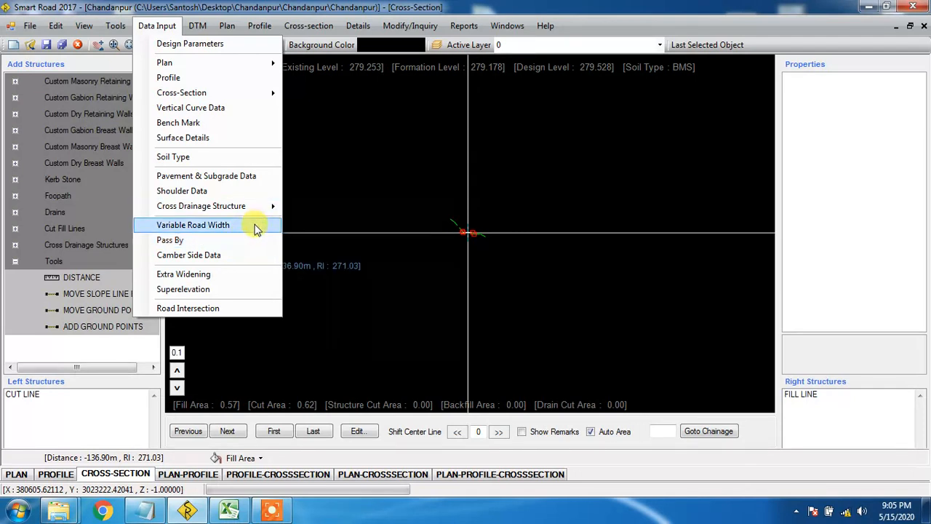
{"action": "left_click", "coordinate": [238, 262]}
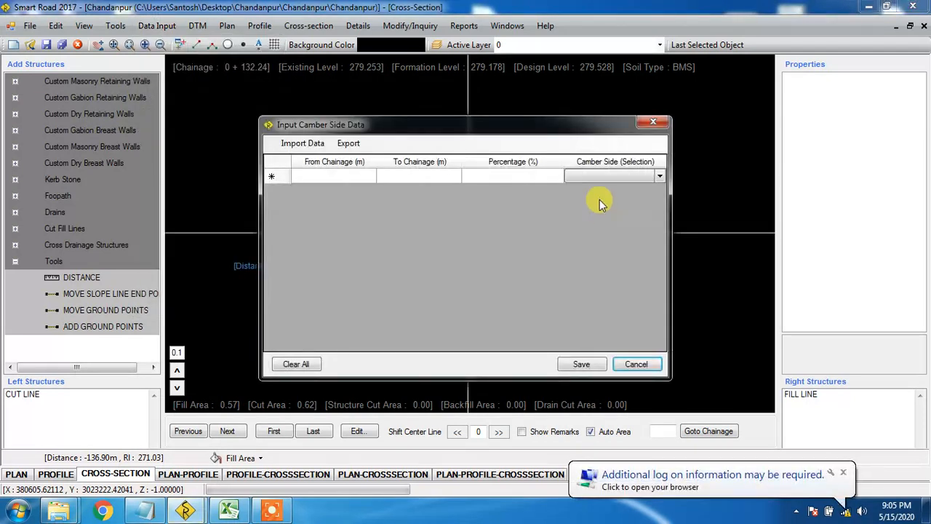
{"action": "left_click", "coordinate": [345, 174]}
{"action": "type", "text": "0"}
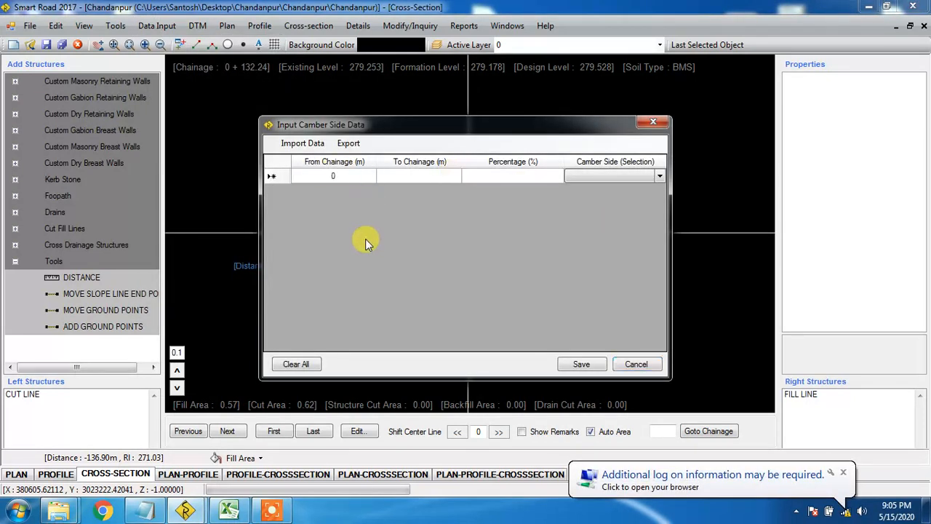
{"action": "left_click", "coordinate": [401, 177]}
{"action": "type", "text": "12500"}
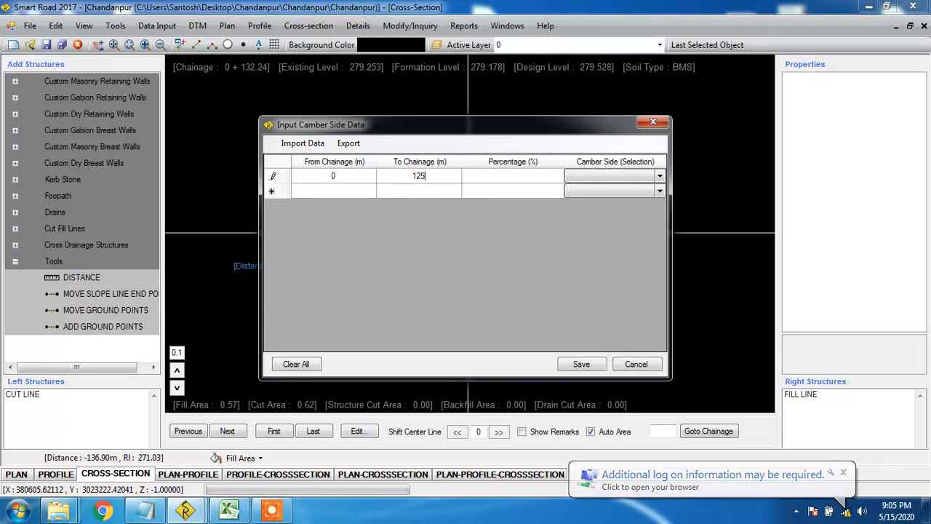
Set the camber to 2.5% on both sides for the chainage range and save the camber side data
{"action": "left_click", "coordinate": [532, 183]}
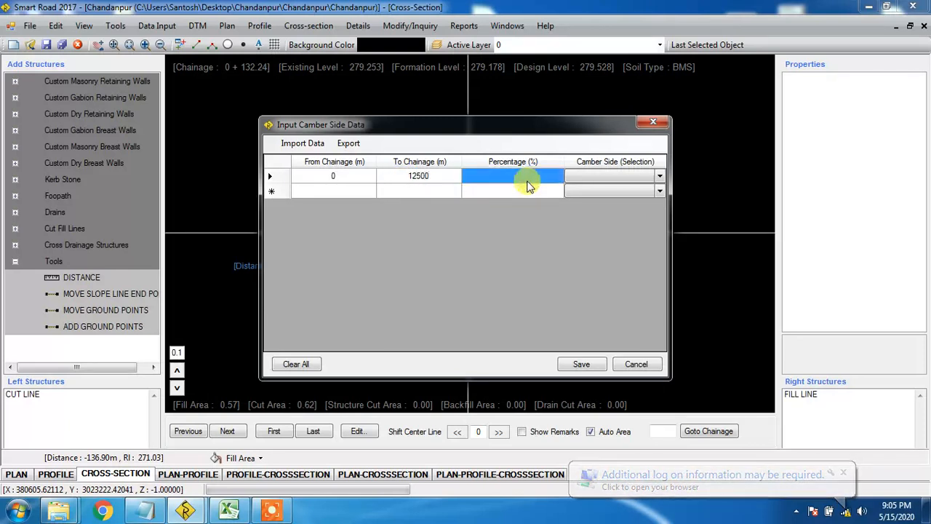
{"action": "type", "text": "2.5"}
{"action": "left_click", "coordinate": [590, 177]}
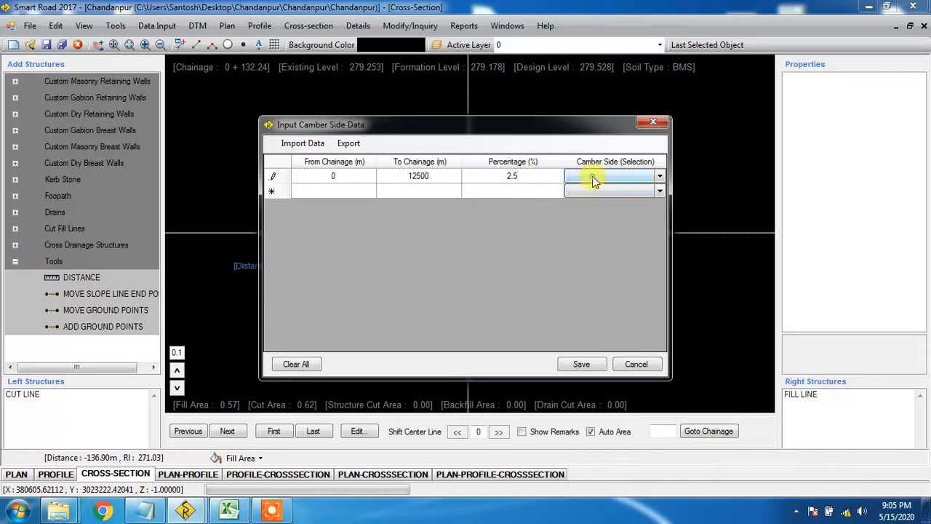
{"action": "left_click", "coordinate": [661, 177]}
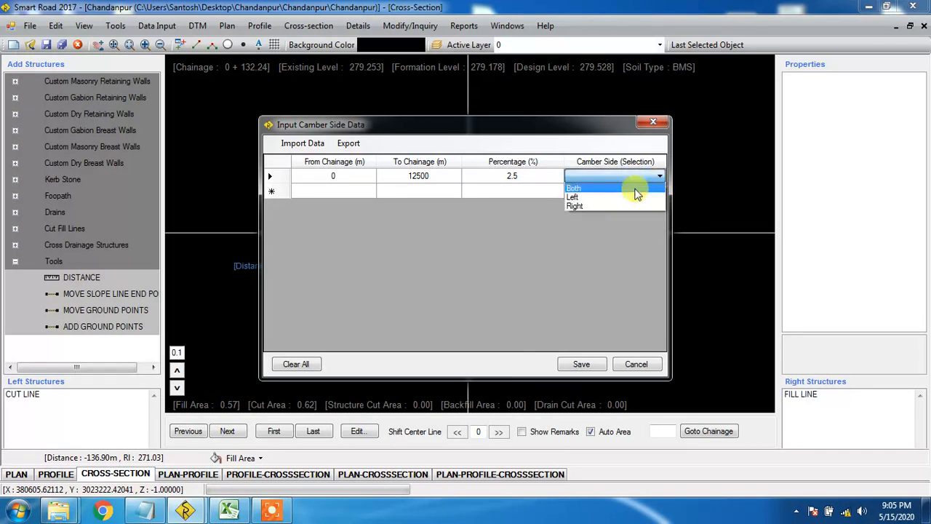
{"action": "left_click", "coordinate": [578, 188]}
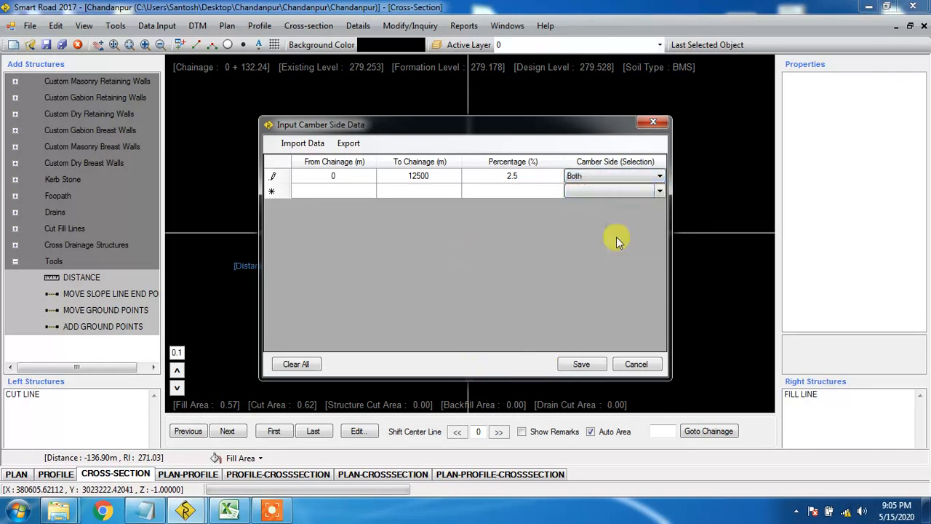
{"action": "left_click", "coordinate": [660, 176]}
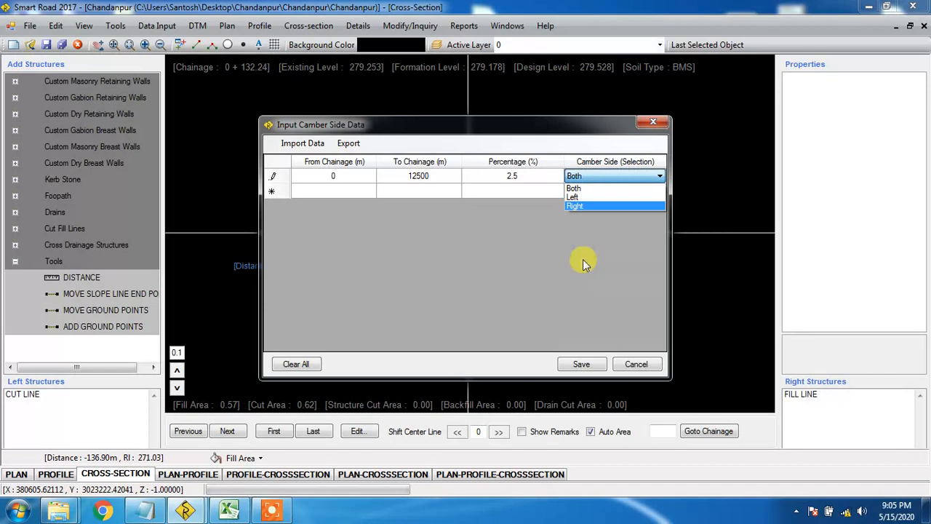
{"action": "left_click", "coordinate": [586, 188]}
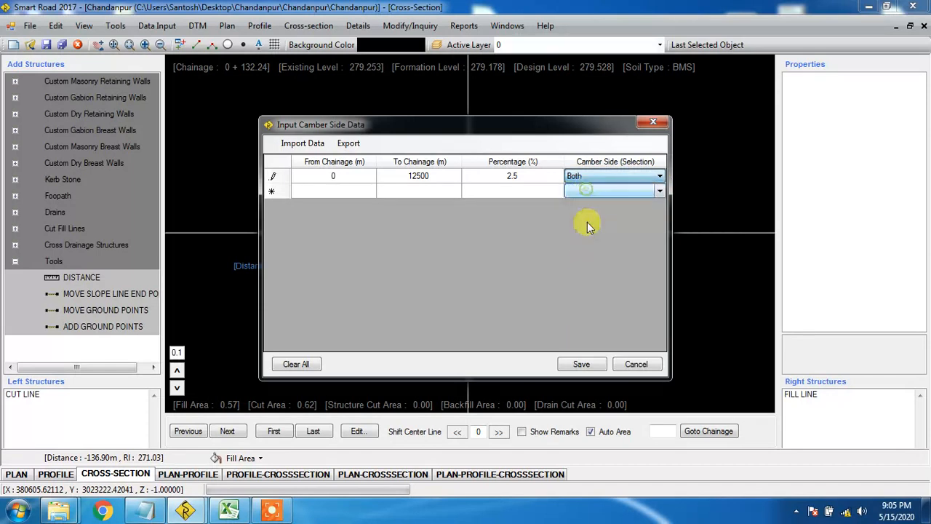
{"action": "left_click", "coordinate": [579, 363]}
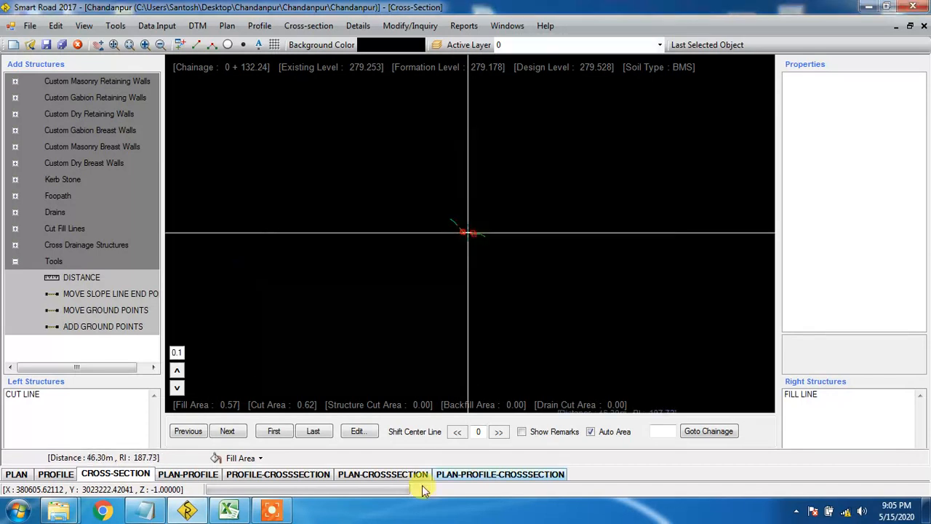
{"action": "left_click", "coordinate": [274, 512]}
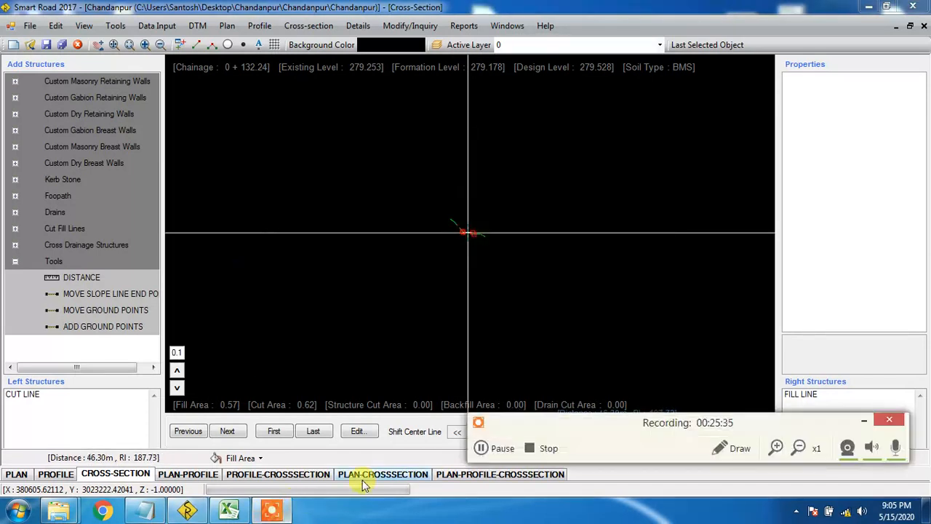
{"action": "left_click", "coordinate": [738, 449]}
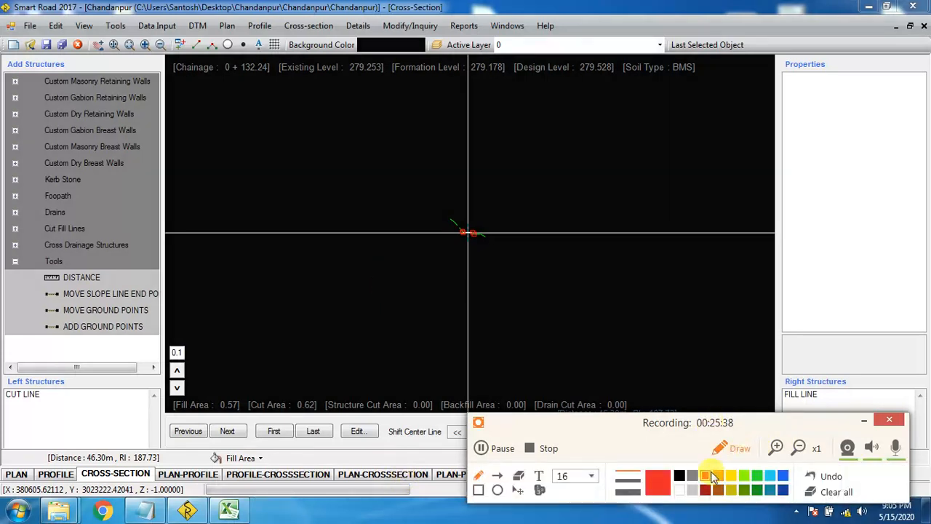
{"action": "mouse_move", "coordinate": [273, 296]}
{"action": "left_mouse_down"}
{"action": "mouse_move", "coordinate": [396, 253]}
{"action": "mouse_move", "coordinate": [542, 289]}
{"action": "left_mouse_up"}
{"action": "left_click_drag", "start_coordinate": [367, 243], "coordinate": [322, 257]}
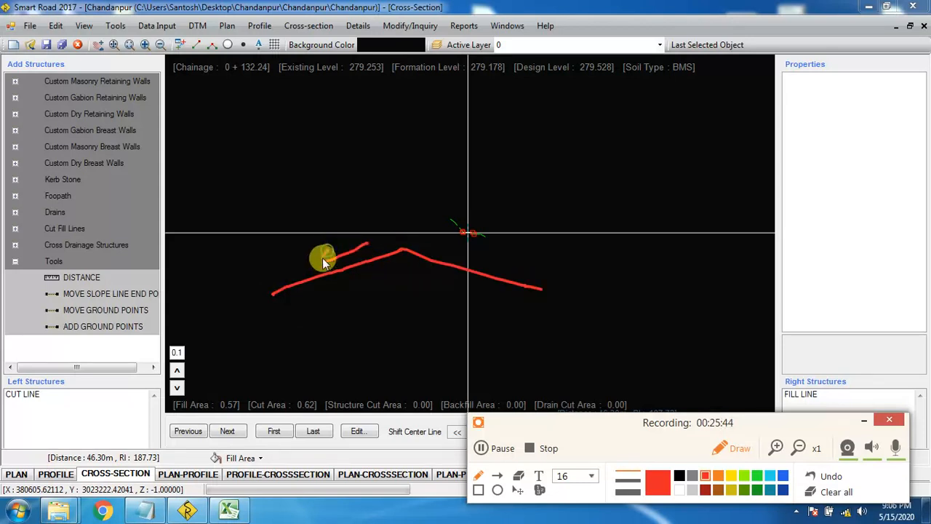
{"action": "left_click_drag", "start_coordinate": [459, 253], "coordinate": [474, 260]}
{"action": "left_click_drag", "start_coordinate": [323, 241], "coordinate": [340, 245]}
{"action": "left_click_drag", "start_coordinate": [372, 215], "coordinate": [363, 235]}
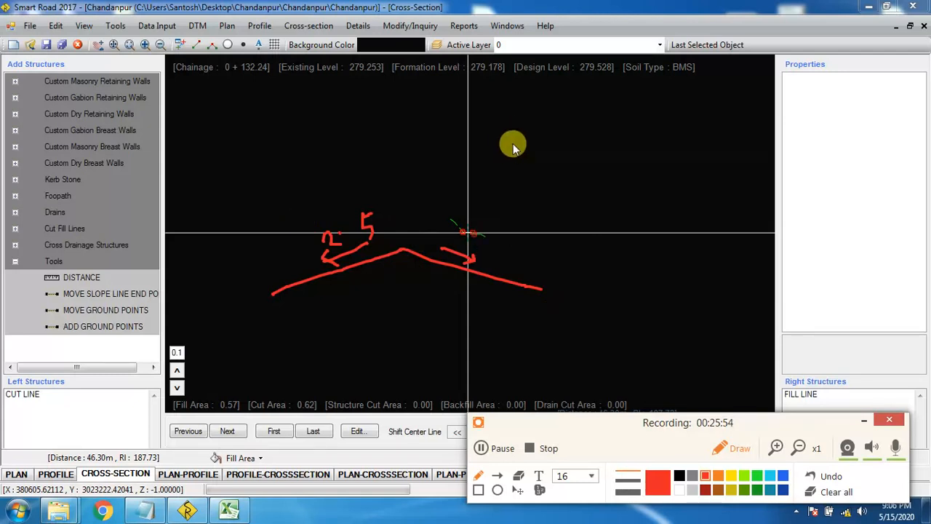
{"action": "left_click", "coordinate": [488, 115]}
{"action": "mouse_move", "coordinate": [270, 305]}
{"action": "left_mouse_down"}
{"action": "mouse_move", "coordinate": [270, 327]}
{"action": "mouse_move", "coordinate": [521, 335]}
{"action": "mouse_move", "coordinate": [531, 348]}
{"action": "left_mouse_up"}
{"action": "mouse_move", "coordinate": [509, 182]}
{"action": "left_mouse_down"}
{"action": "mouse_move", "coordinate": [717, 182]}
{"action": "mouse_move", "coordinate": [718, 195]}
{"action": "mouse_move", "coordinate": [699, 196]}
{"action": "left_mouse_up"}
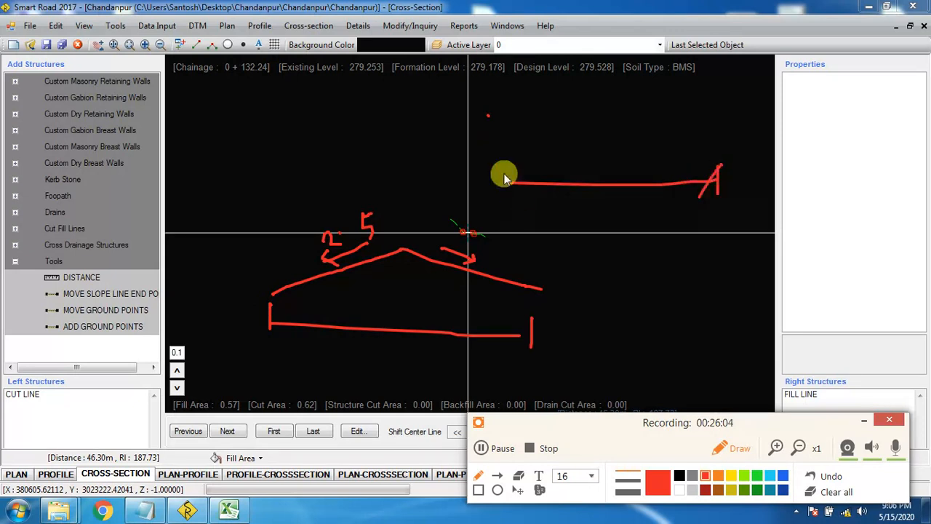
{"action": "left_click_drag", "start_coordinate": [507, 171], "coordinate": [509, 206]}
{"action": "left_click_drag", "start_coordinate": [516, 177], "coordinate": [492, 204]}
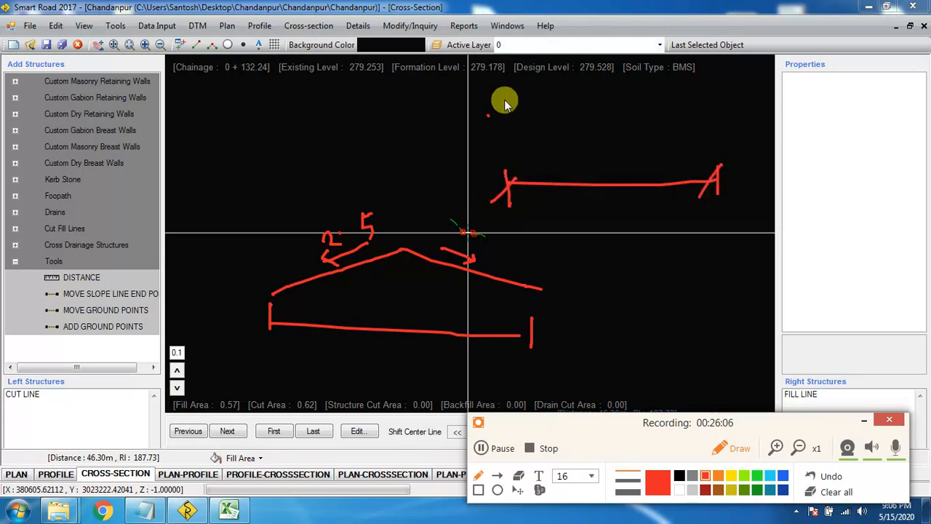
{"action": "mouse_move", "coordinate": [503, 98]}
{"action": "left_mouse_down"}
{"action": "mouse_move", "coordinate": [590, 106]}
{"action": "mouse_move", "coordinate": [502, 87]}
{"action": "left_mouse_up"}
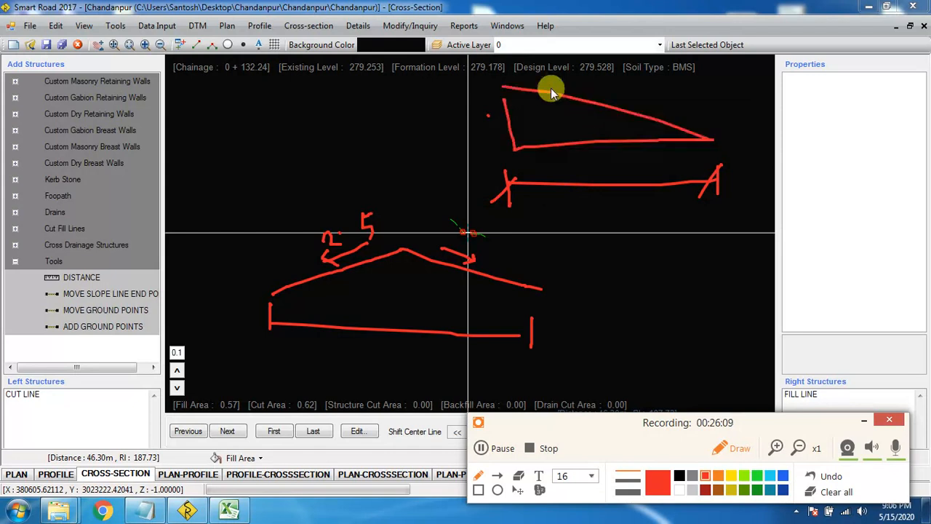
{"action": "mouse_move", "coordinate": [566, 76]}
{"action": "left_mouse_down"}
{"action": "mouse_move", "coordinate": [570, 93]}
{"action": "mouse_move", "coordinate": [604, 74]}
{"action": "mouse_move", "coordinate": [599, 102]}
{"action": "left_mouse_up"}
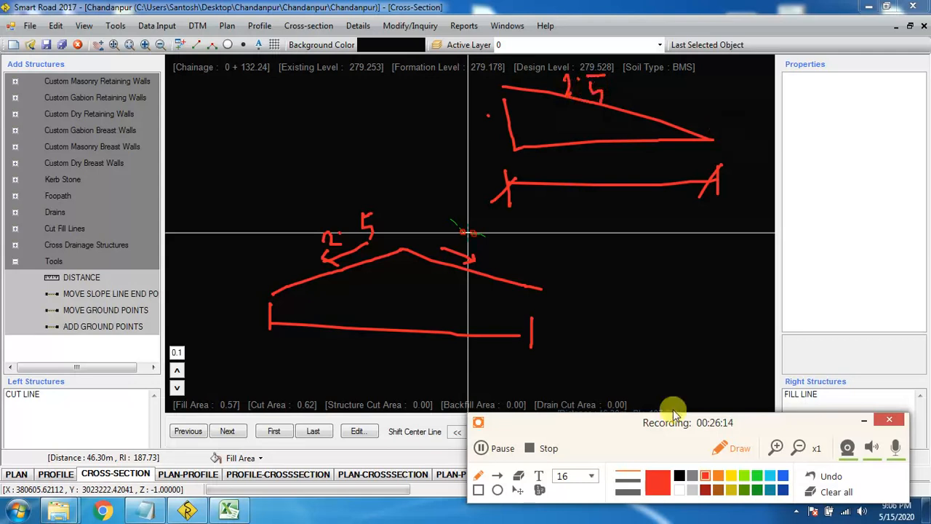
{"action": "left_click", "coordinate": [816, 493]}
{"action": "left_click", "coordinate": [735, 448]}
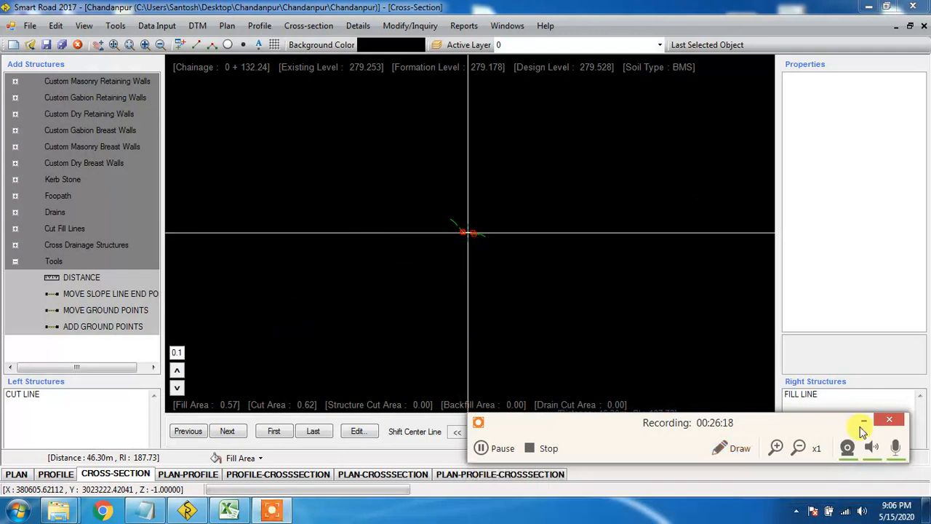
{"action": "left_click", "coordinate": [864, 423]}
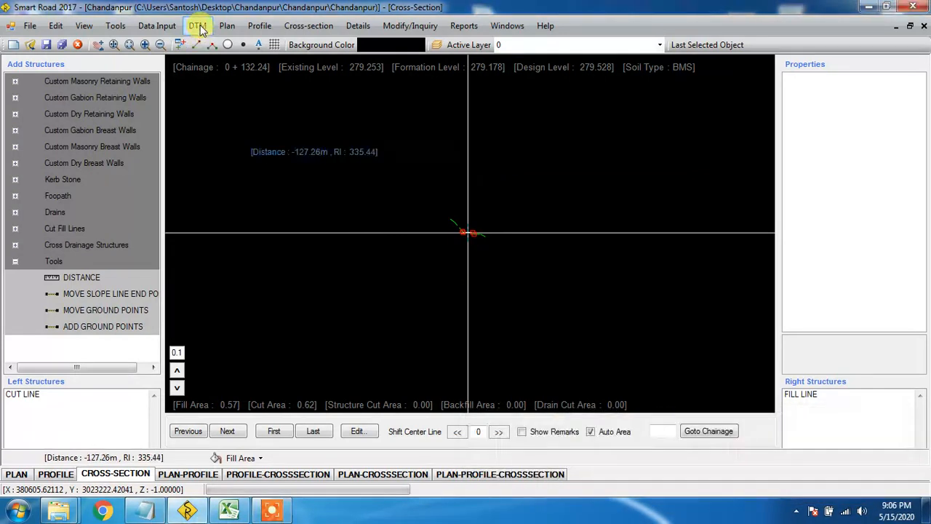
Review and save the superelevation percentages for the curve radius ranges, and inspect the road cross-section at chainage 0+132.24
{"action": "left_click", "coordinate": [158, 26]}
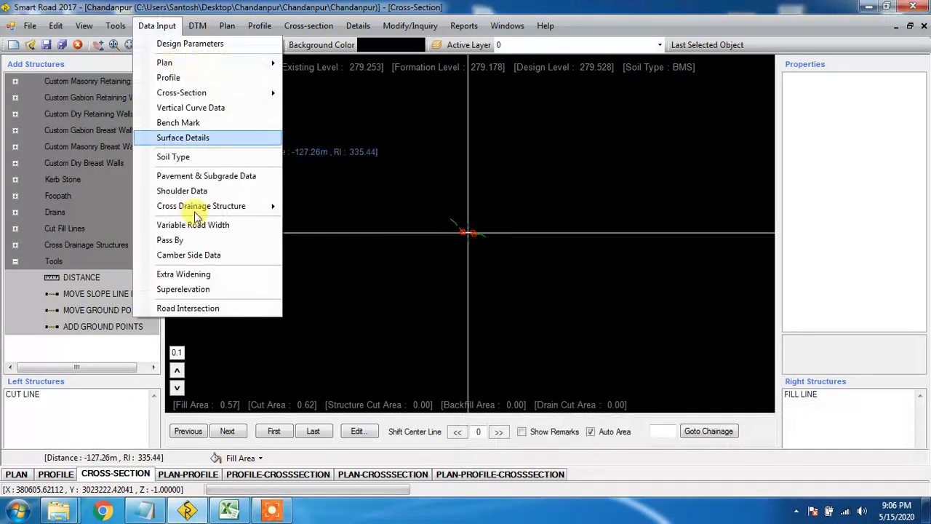
{"action": "left_click", "coordinate": [216, 291]}
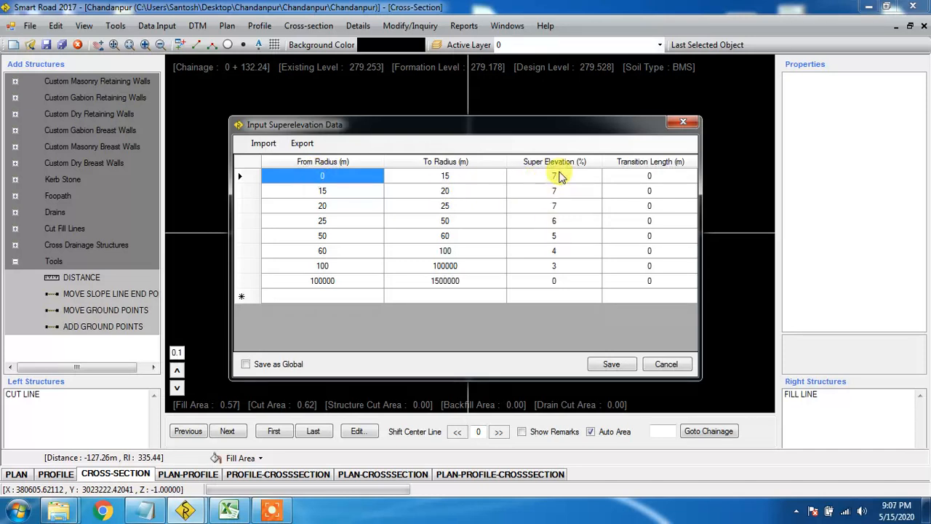
{"action": "left_click_drag", "start_coordinate": [557, 176], "coordinate": [566, 281]}
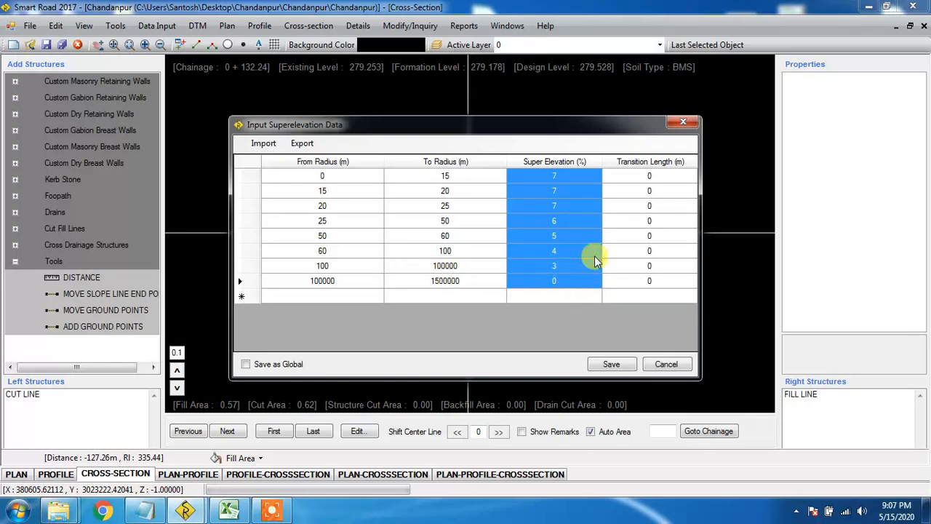
{"action": "left_click", "coordinate": [608, 366]}
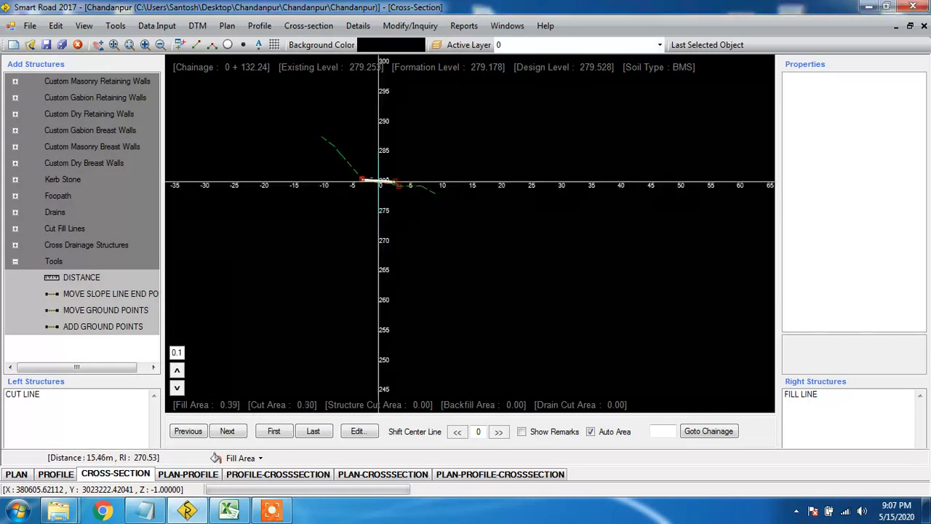
{"action": "scroll", "coordinate": [403, 209], "scroll_direction": "up", "scroll_amount": 1}
{"action": "scroll", "coordinate": [403, 206], "scroll_direction": "down", "scroll_amount": 1}
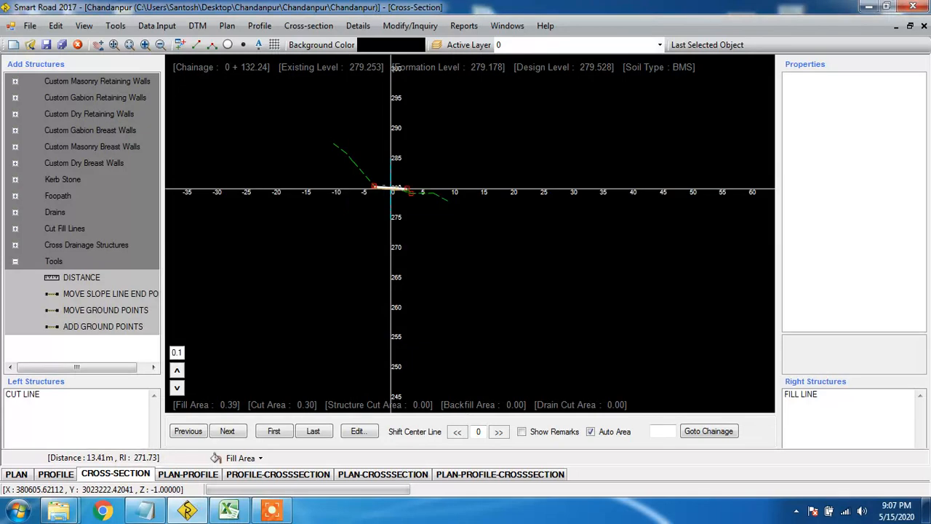
{"action": "scroll", "coordinate": [402, 203], "scroll_direction": "up", "scroll_amount": 1}
{"action": "scroll", "coordinate": [472, 230], "scroll_direction": "up", "scroll_amount": 2}
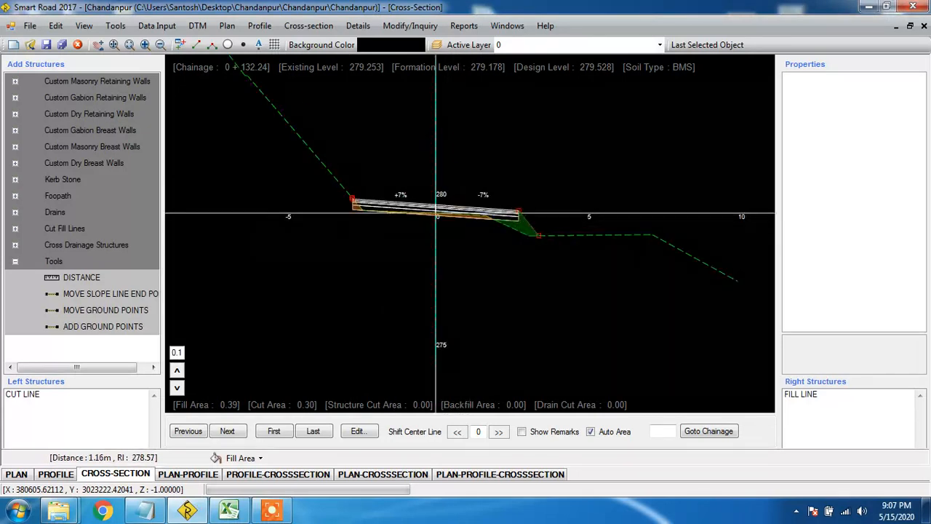
{"action": "scroll", "coordinate": [439, 216], "scroll_direction": "up", "scroll_amount": 1}
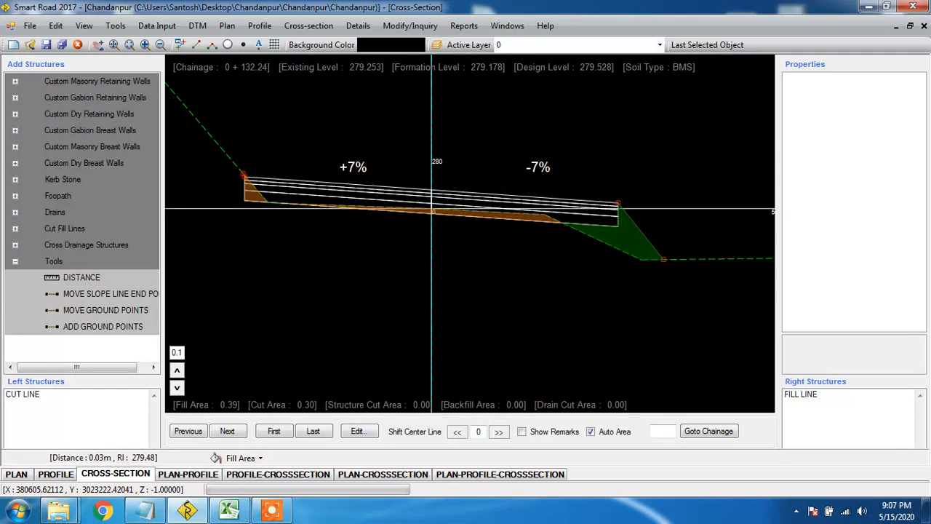
{"action": "left_click", "coordinate": [263, 510]}
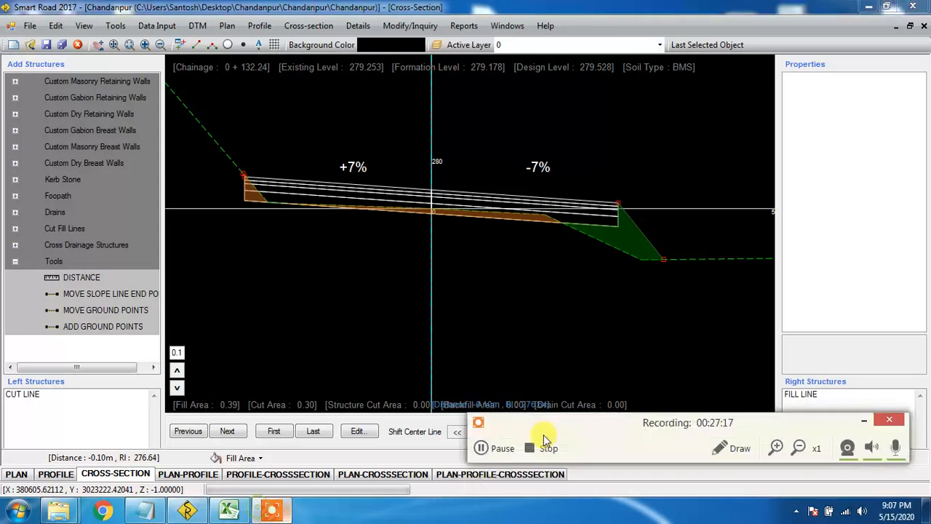
{"action": "left_click", "coordinate": [716, 444]}
{"action": "mouse_move", "coordinate": [281, 305]}
{"action": "left_mouse_down"}
{"action": "mouse_move", "coordinate": [356, 263]}
{"action": "mouse_move", "coordinate": [413, 291]}
{"action": "left_mouse_up"}
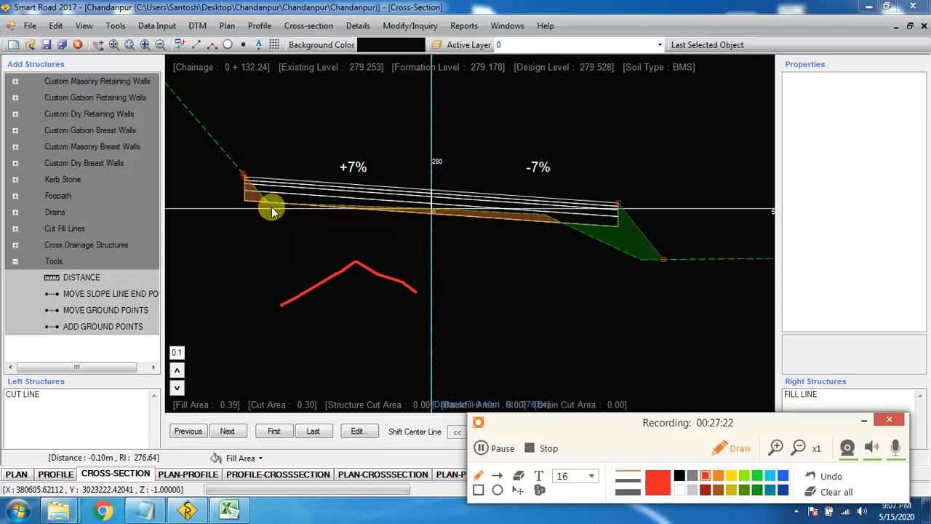
{"action": "mouse_move", "coordinate": [271, 206]}
{"action": "left_mouse_down"}
{"action": "mouse_move", "coordinate": [410, 176]}
{"action": "mouse_move", "coordinate": [582, 221]}
{"action": "left_mouse_up"}
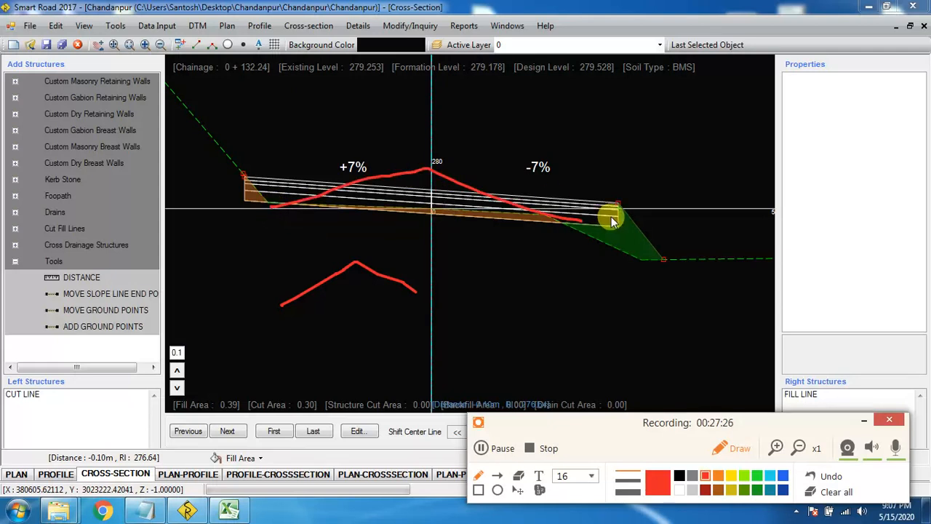
{"action": "left_click_drag", "start_coordinate": [611, 216], "coordinate": [419, 213]}
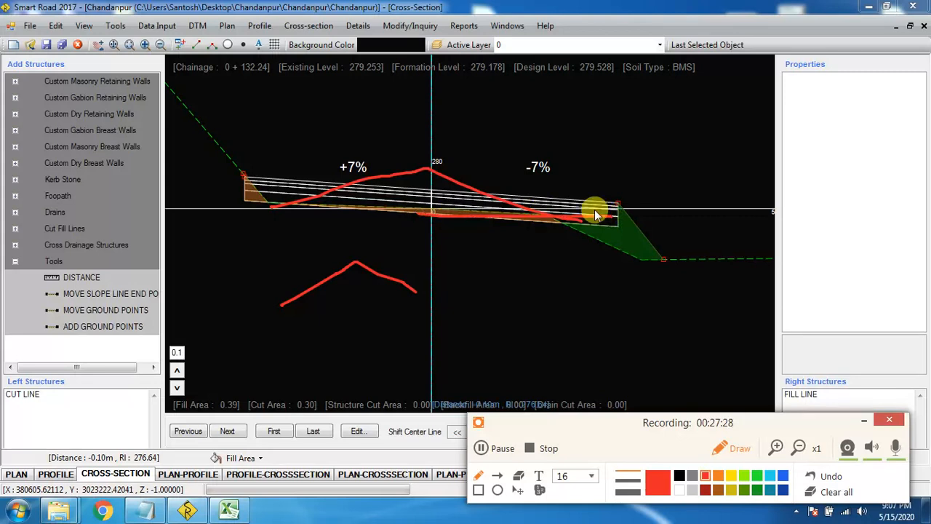
{"action": "mouse_move", "coordinate": [595, 209]}
{"action": "left_mouse_down"}
{"action": "mouse_move", "coordinate": [260, 190]}
{"action": "mouse_move", "coordinate": [610, 202]}
{"action": "mouse_move", "coordinate": [614, 212]}
{"action": "left_mouse_up"}
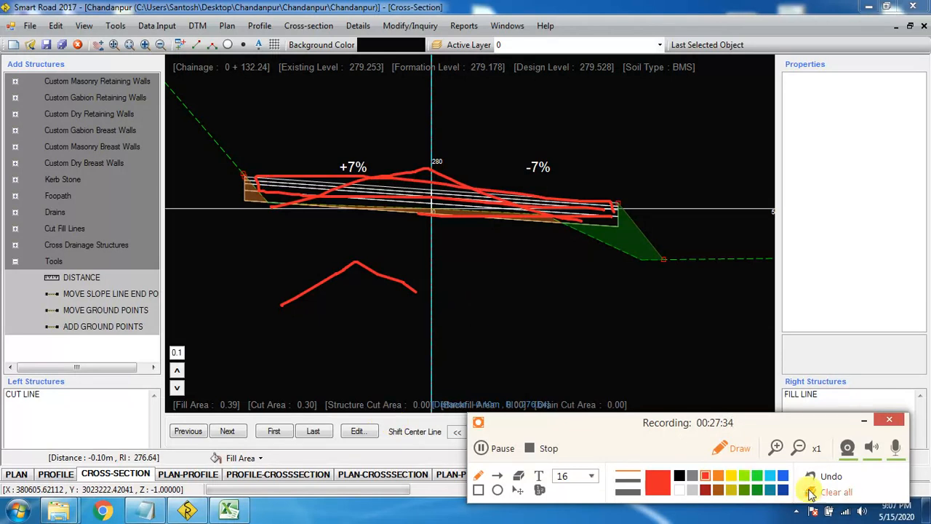
{"action": "left_click", "coordinate": [811, 492]}
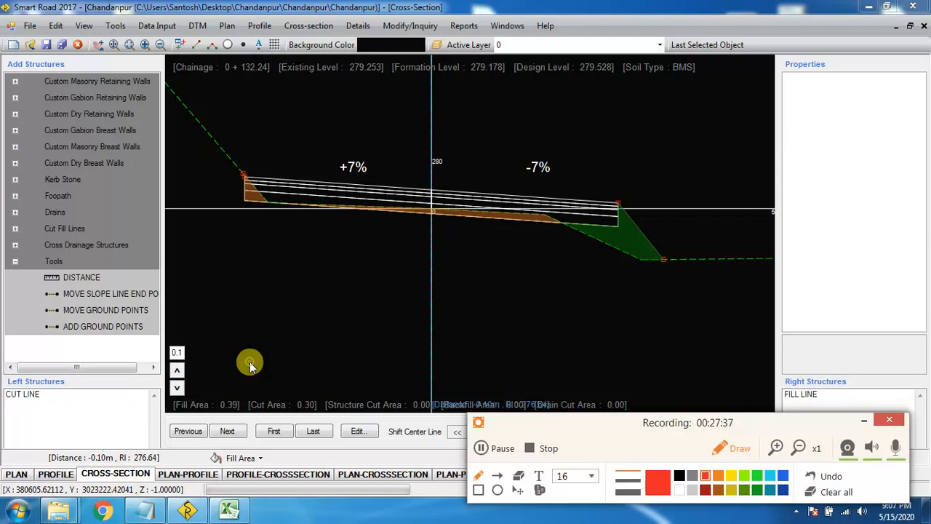
{"action": "left_click_drag", "start_coordinate": [250, 362], "coordinate": [558, 298]}
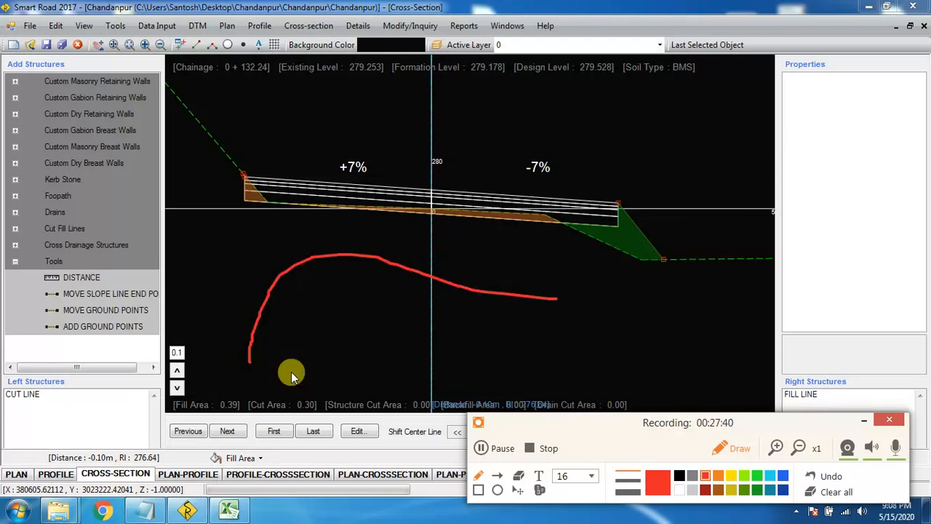
{"action": "mouse_move", "coordinate": [291, 372]}
{"action": "left_mouse_down"}
{"action": "mouse_move", "coordinate": [442, 323]}
{"action": "mouse_move", "coordinate": [518, 339]}
{"action": "left_mouse_up"}
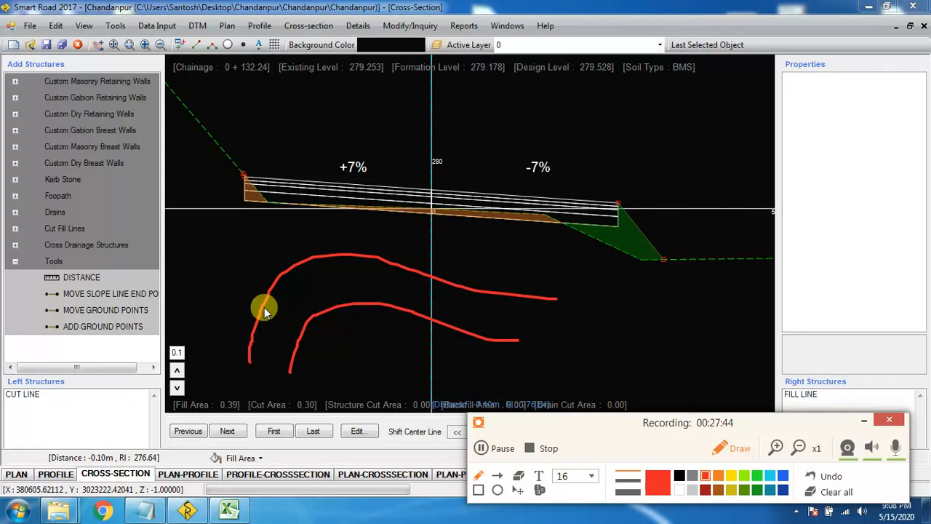
{"action": "left_click_drag", "start_coordinate": [277, 261], "coordinate": [328, 318]}
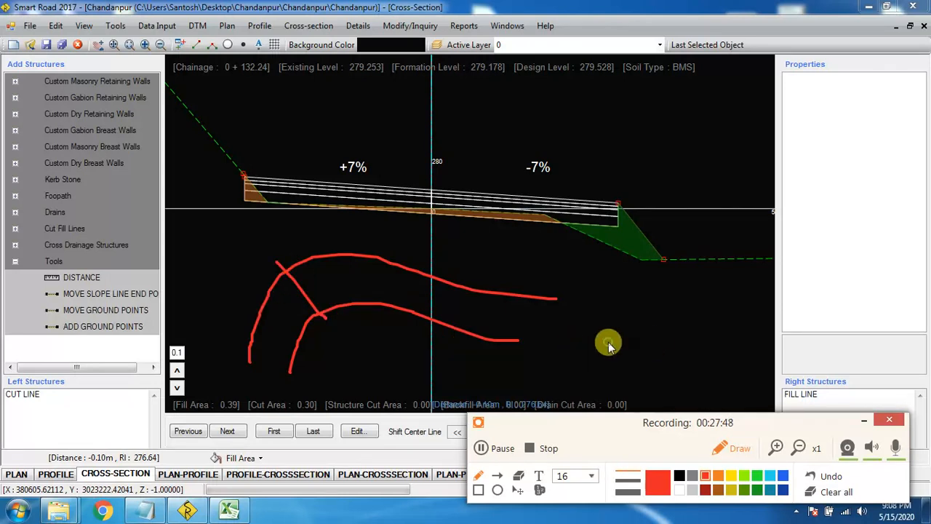
{"action": "left_click_drag", "start_coordinate": [610, 342], "coordinate": [719, 345]}
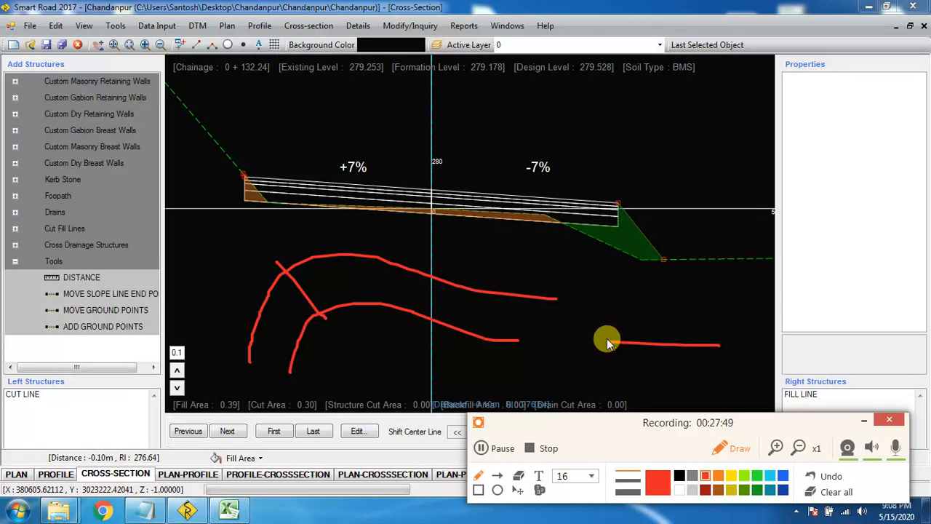
{"action": "mouse_move", "coordinate": [708, 340]}
{"action": "left_mouse_down"}
{"action": "mouse_move", "coordinate": [628, 316]}
{"action": "mouse_move", "coordinate": [615, 314]}
{"action": "mouse_move", "coordinate": [615, 325]}
{"action": "left_mouse_up"}
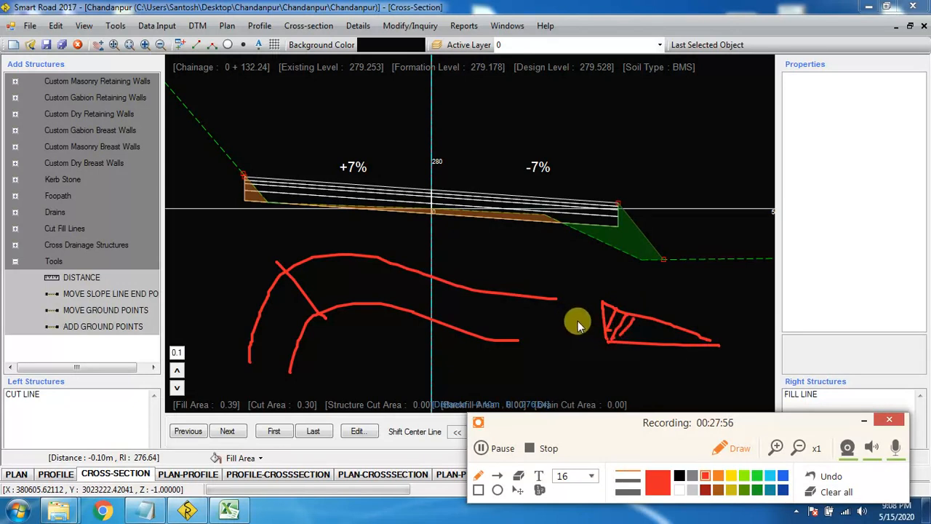
{"action": "mouse_move", "coordinate": [580, 310]}
{"action": "left_mouse_down"}
{"action": "mouse_move", "coordinate": [596, 339]}
{"action": "mouse_move", "coordinate": [608, 337]}
{"action": "mouse_move", "coordinate": [593, 301]}
{"action": "left_mouse_up"}
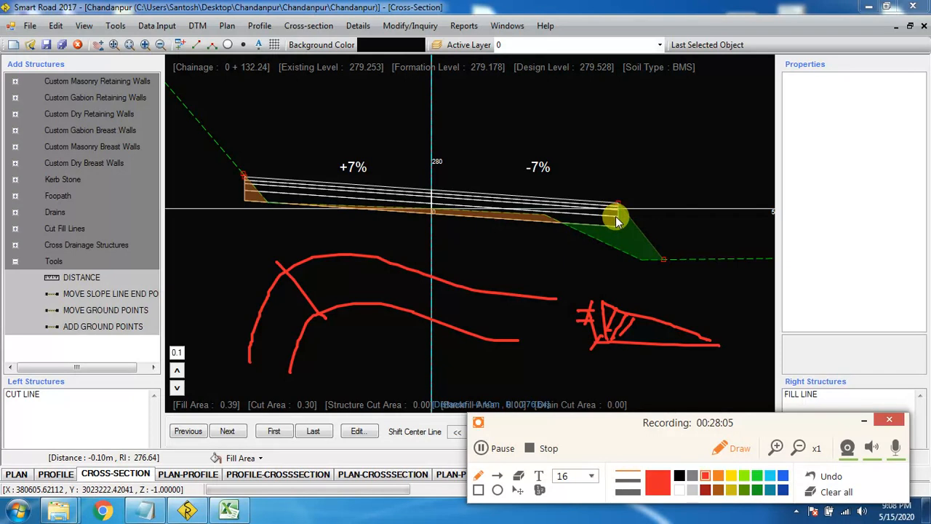
{"action": "left_click_drag", "start_coordinate": [616, 216], "coordinate": [249, 209]}
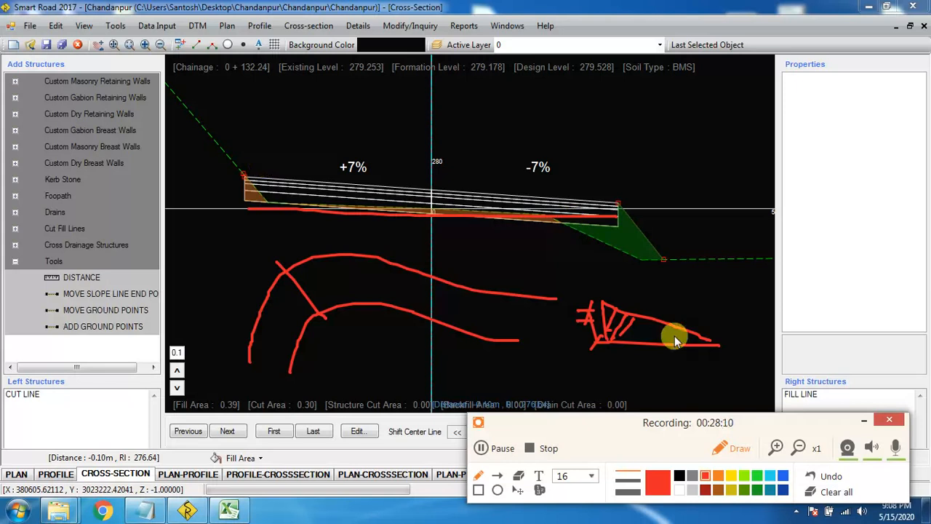
{"action": "left_click", "coordinate": [830, 492]}
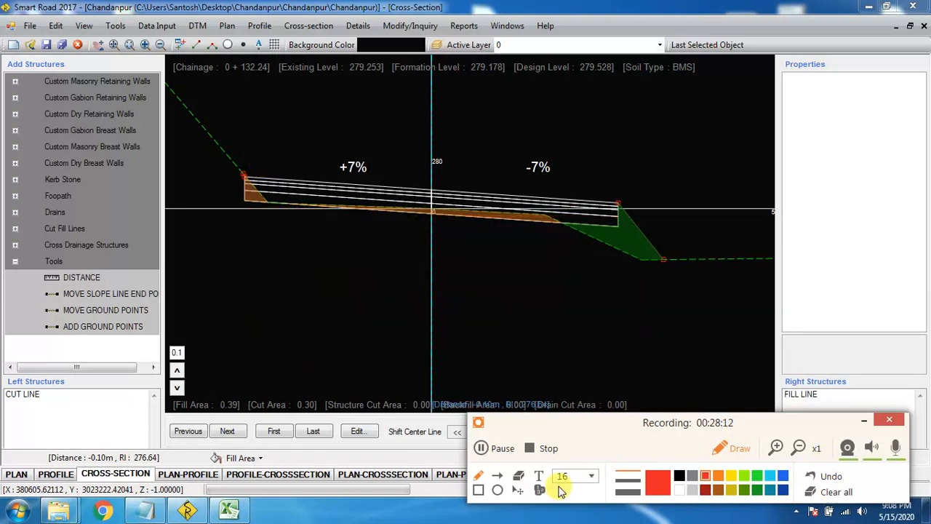
{"action": "left_click", "coordinate": [743, 450]}
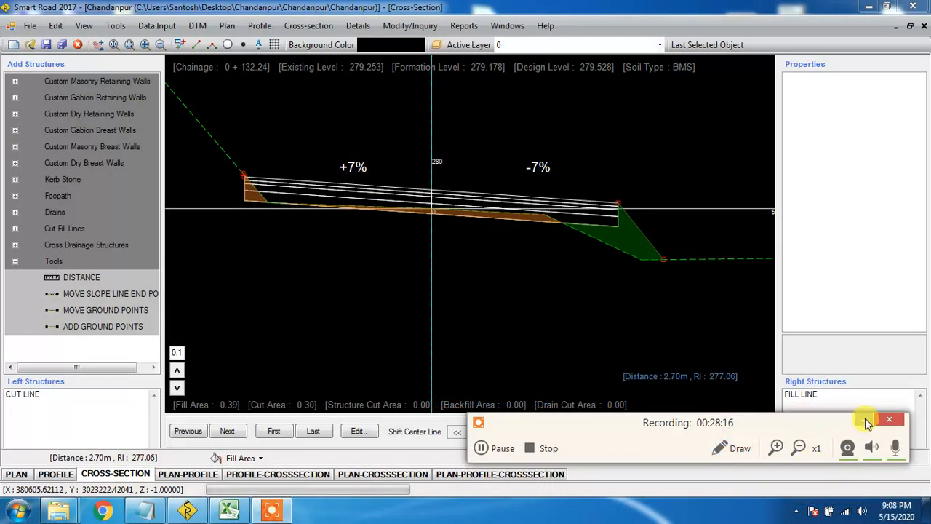
{"action": "left_click", "coordinate": [865, 421]}
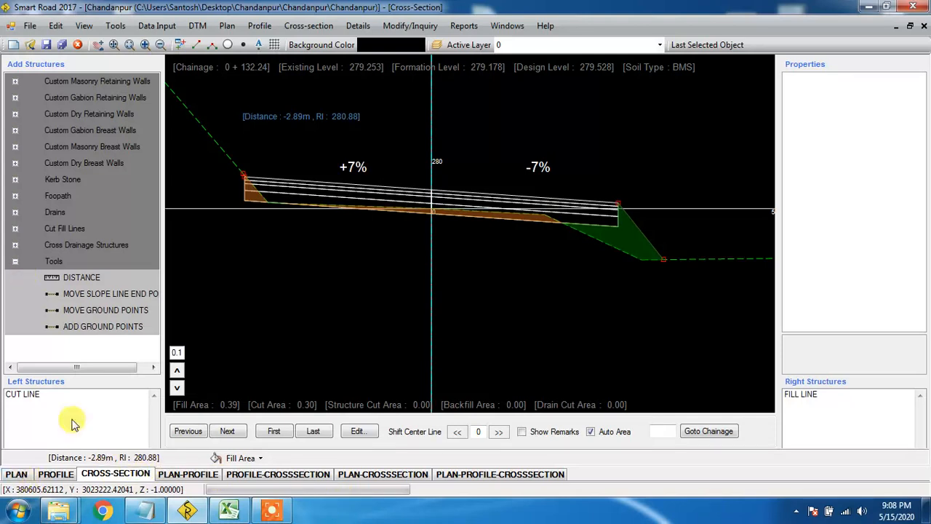
Check the plan view, return to the cross-section at chainage 0+132.24, and browse the custom masonry retaining wall types
{"action": "left_click", "coordinate": [21, 474]}
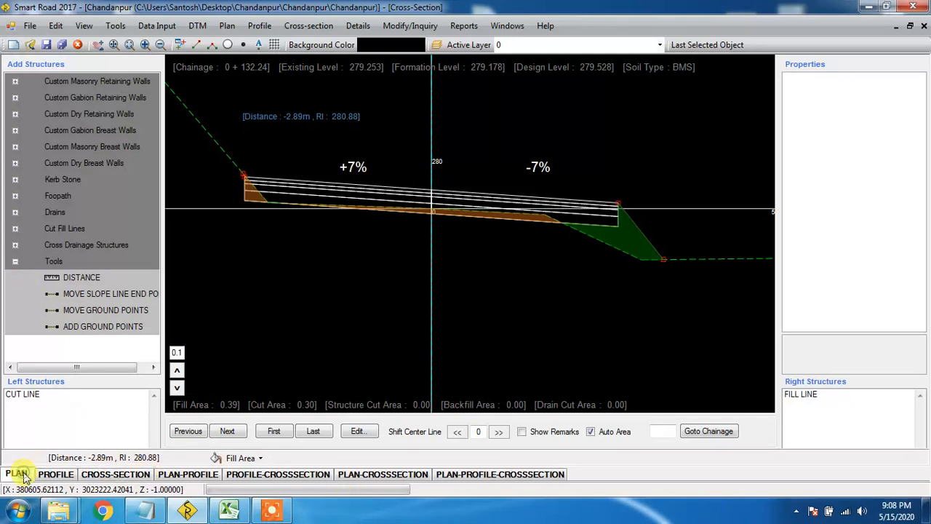
{"action": "left_click", "coordinate": [90, 476]}
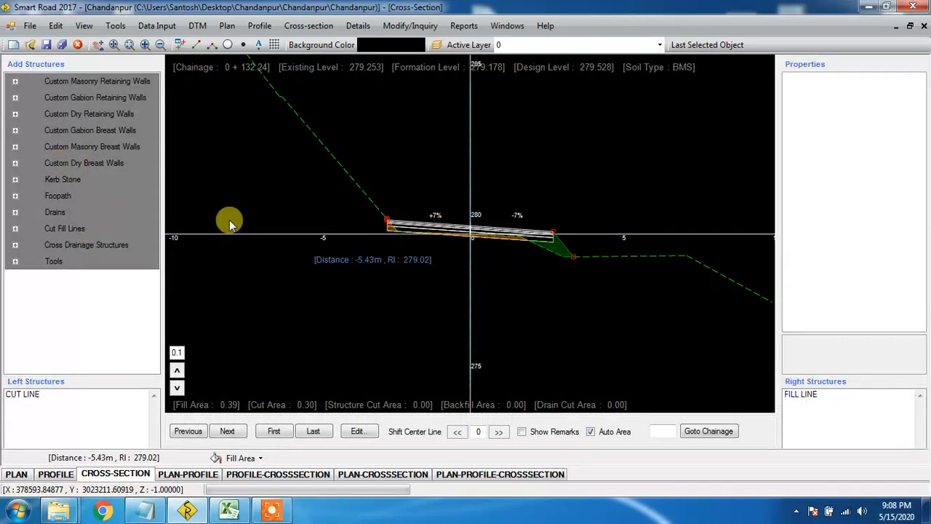
{"action": "left_click", "coordinate": [15, 81]}
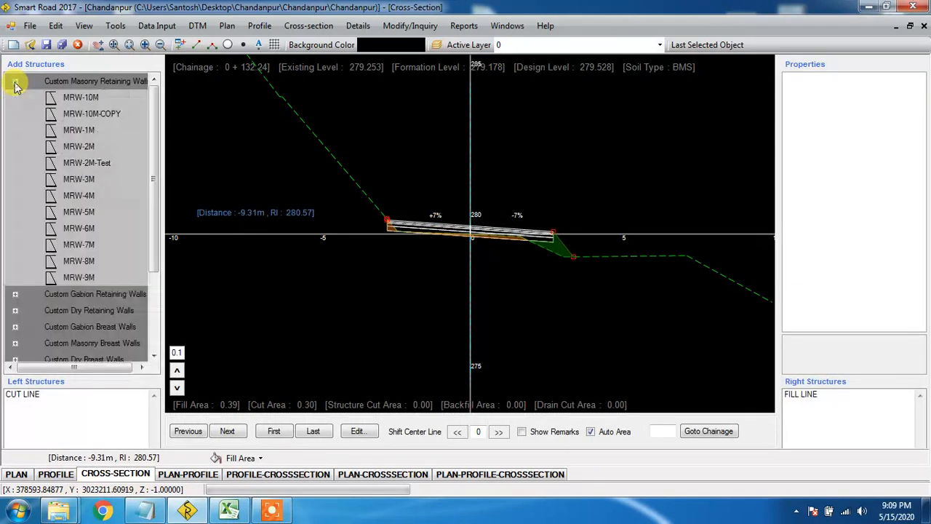
{"action": "left_click", "coordinate": [14, 80]}
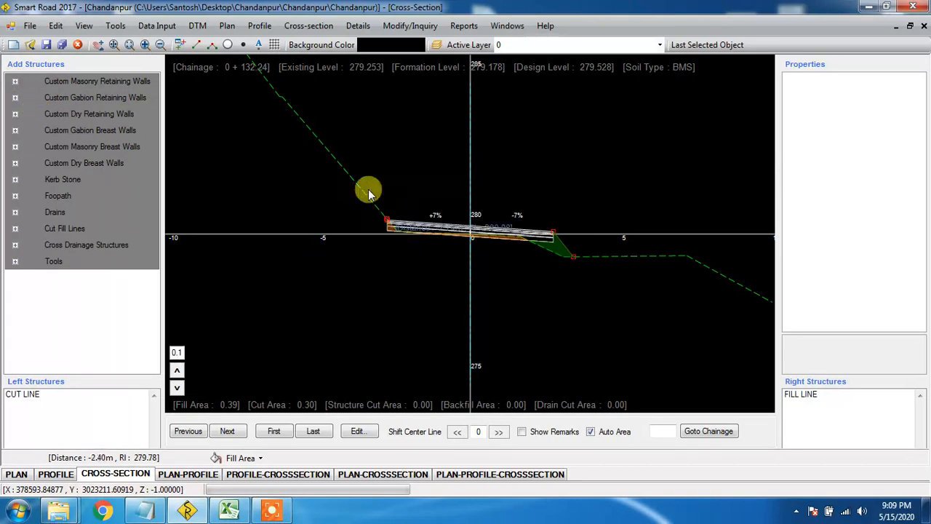
{"action": "left_click", "coordinate": [14, 82]}
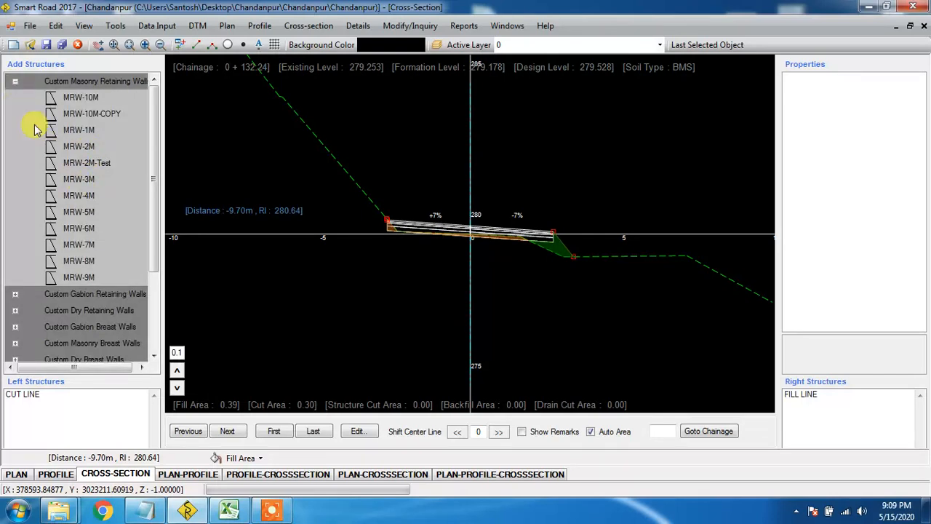
{"action": "left_click", "coordinate": [15, 82]}
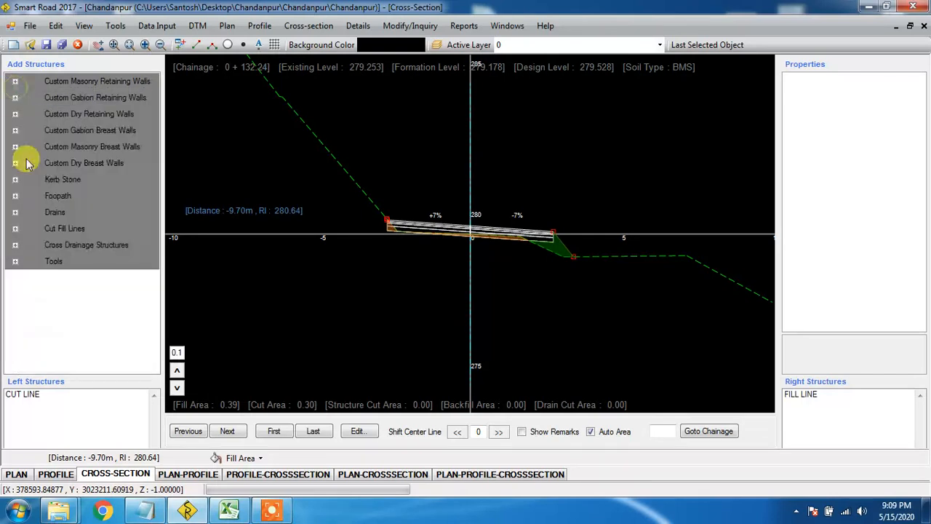
Try an LDRAIN-A drain at the left road edge of the cross-section at chainage 0+132.24, and delete it
{"action": "left_click", "coordinate": [15, 211]}
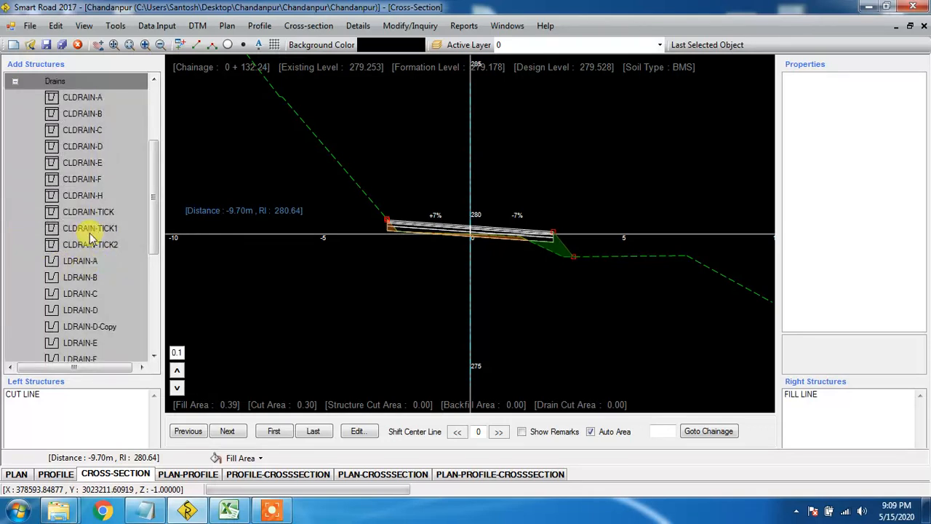
{"action": "left_click", "coordinate": [106, 268]}
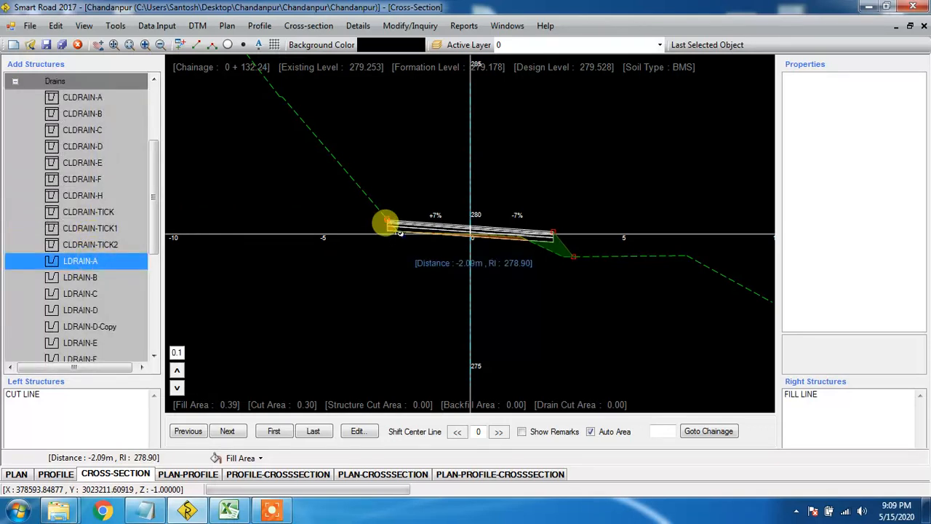
{"action": "left_click", "coordinate": [386, 222]}
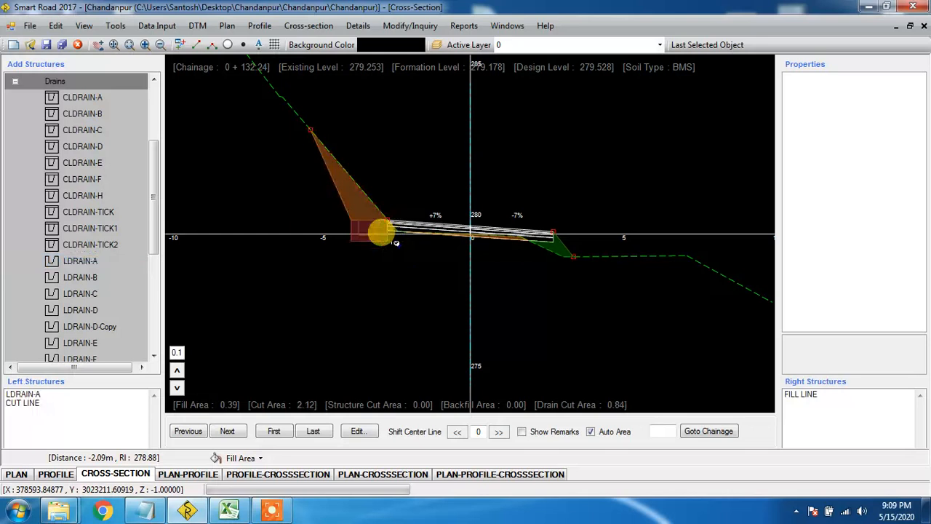
{"action": "right_click", "coordinate": [34, 396]}
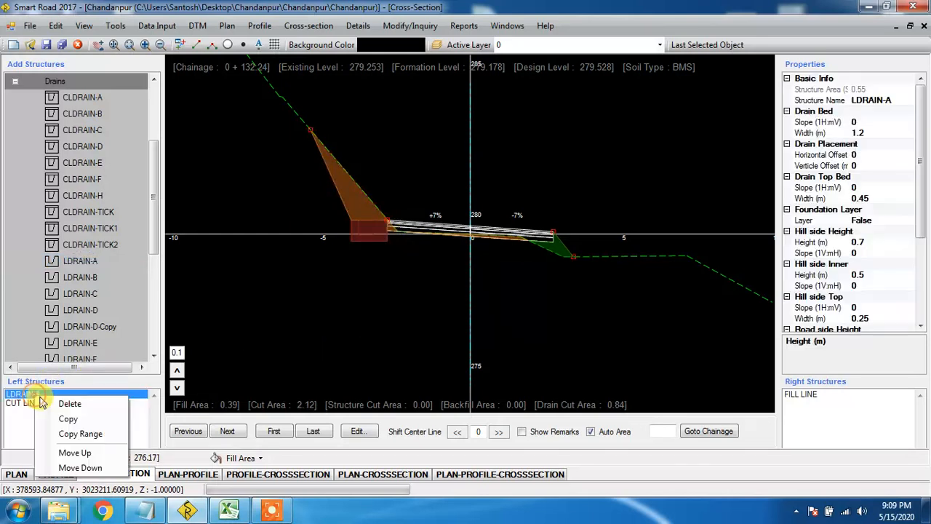
{"action": "left_click", "coordinate": [68, 403]}
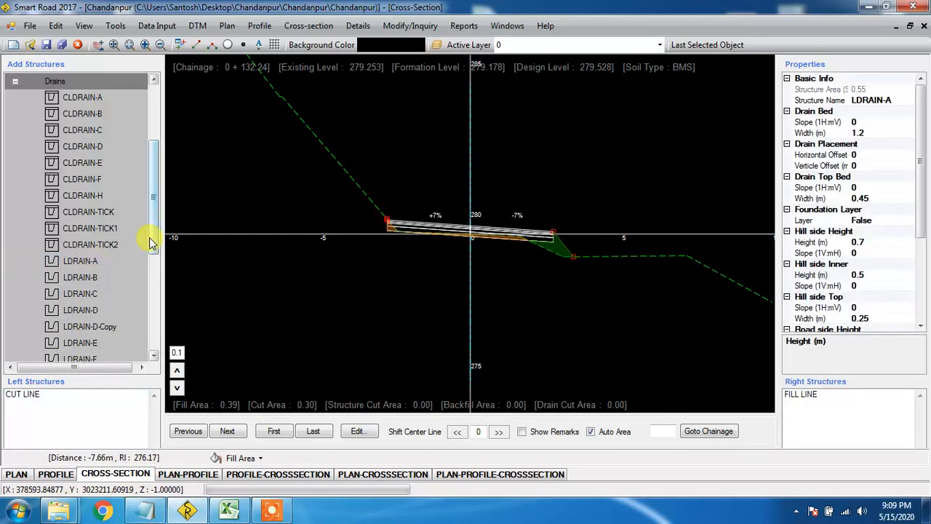
Add an LDRAIN-A drain at the left road edge of the cross-section at chainage 0+132.24
{"action": "left_click", "coordinate": [93, 261]}
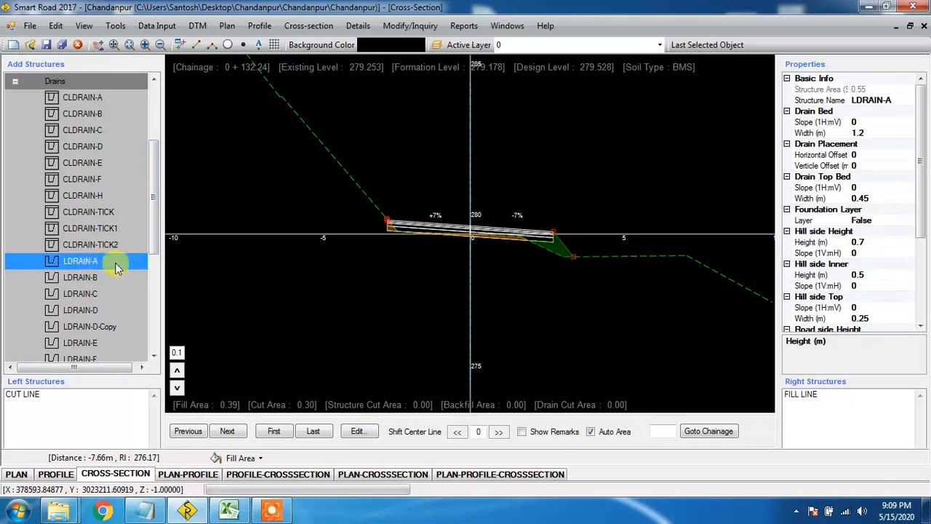
{"action": "left_click_drag", "start_coordinate": [116, 268], "coordinate": [405, 230]}
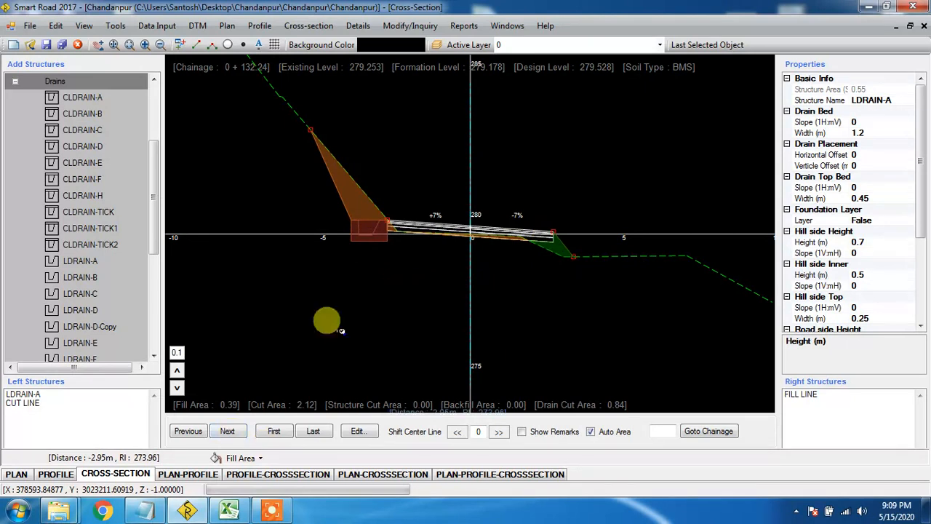
{"action": "left_click", "coordinate": [15, 81]}
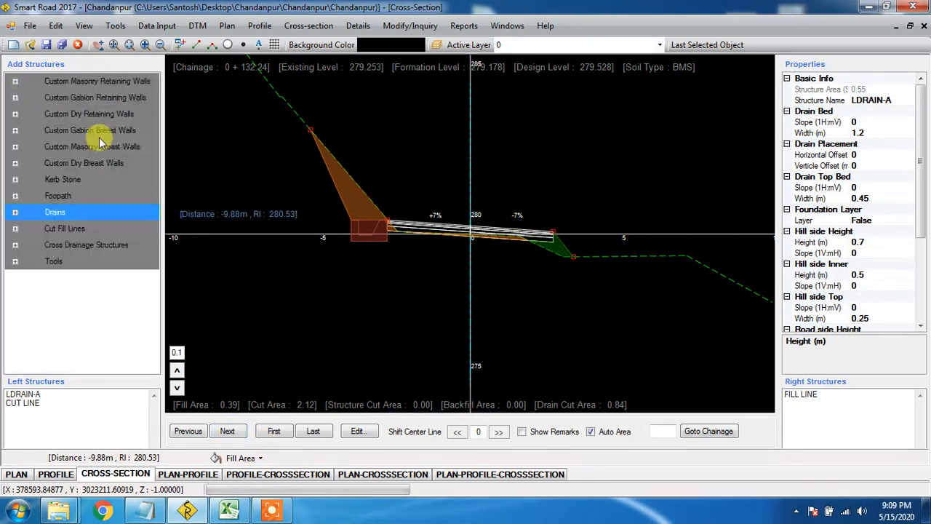
Advance to the cross-section at chainage 0+134.96 and add an LDRAIN-A drain at its left road edge
{"action": "left_click", "coordinate": [222, 431]}
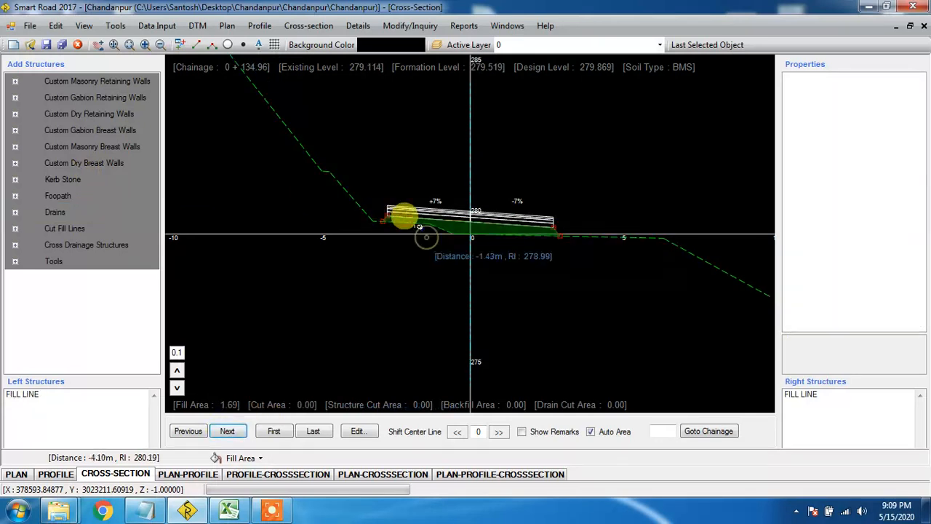
{"action": "left_click", "coordinate": [426, 238]}
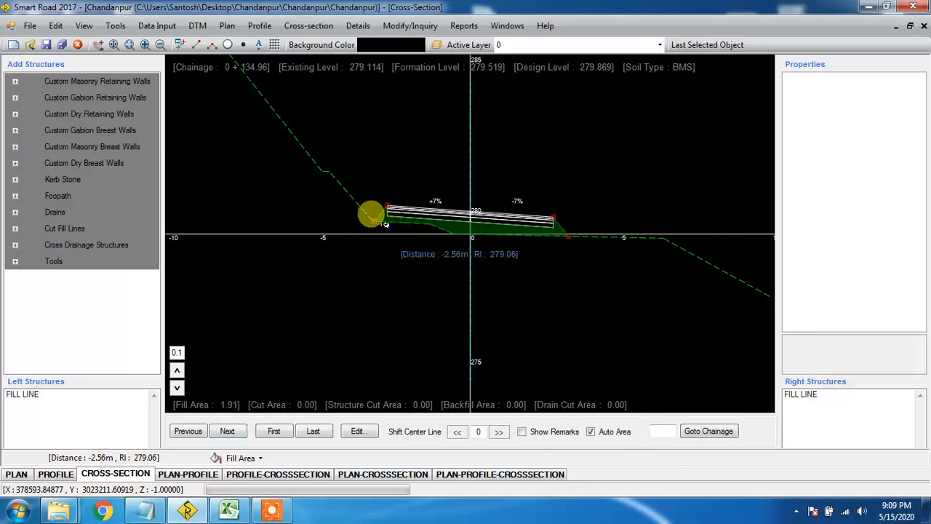
{"action": "left_click", "coordinate": [14, 212]}
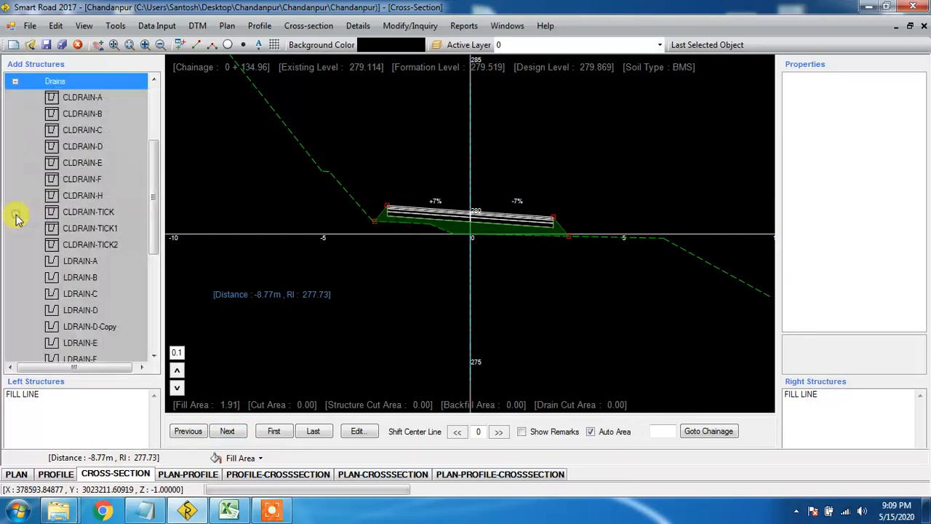
{"action": "left_click", "coordinate": [91, 261]}
{"action": "left_click", "coordinate": [419, 240]}
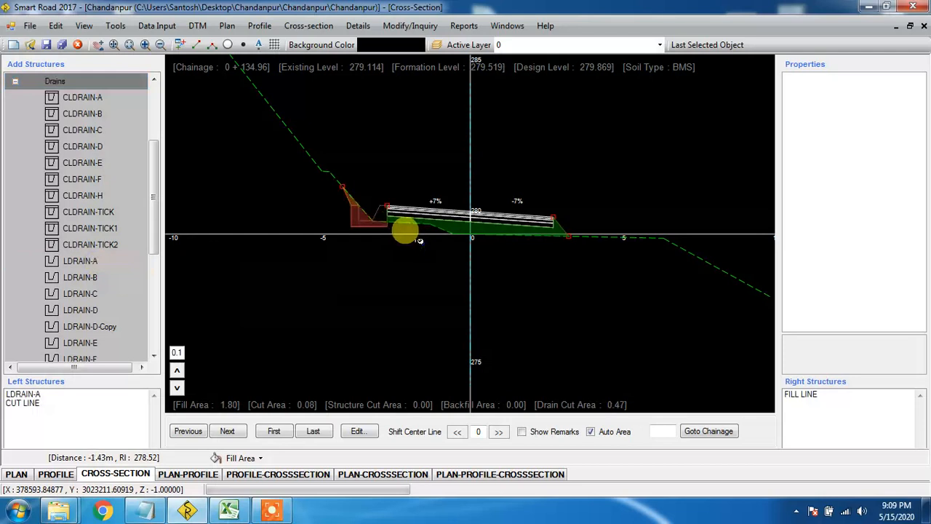
Add an LDRAIN-A drain at the left road edge of the cross-sections at chainages 0+148.98, 0+152.25 and 0+155.52
{"action": "left_click", "coordinate": [234, 433]}
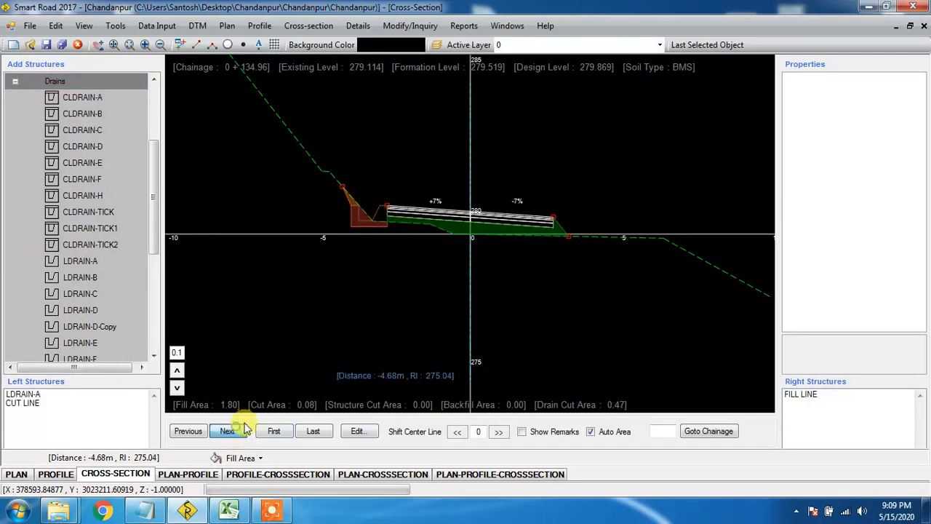
{"action": "left_click", "coordinate": [389, 275]}
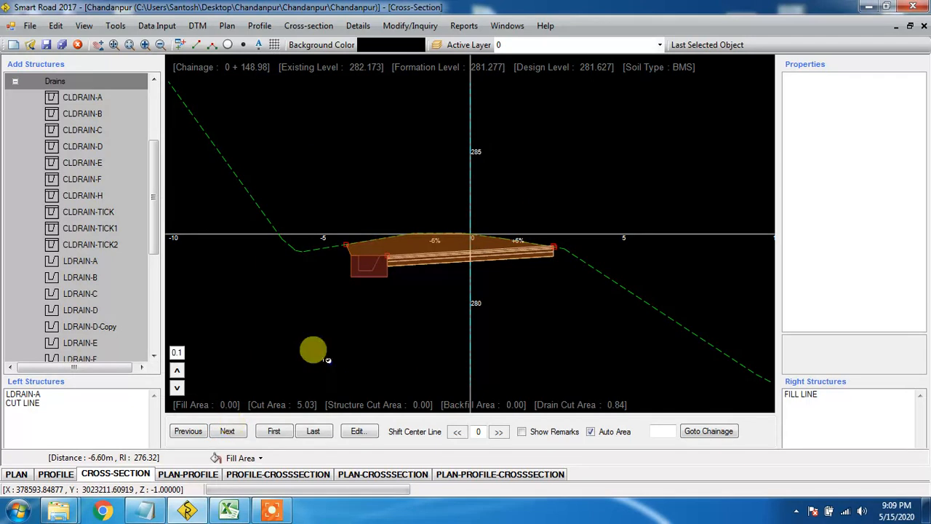
{"action": "left_click", "coordinate": [229, 432]}
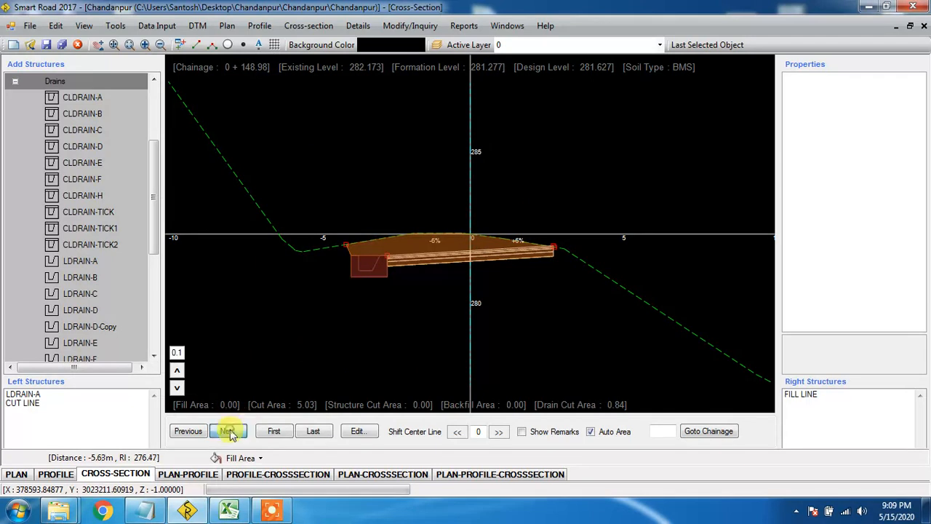
{"action": "left_click", "coordinate": [388, 261]}
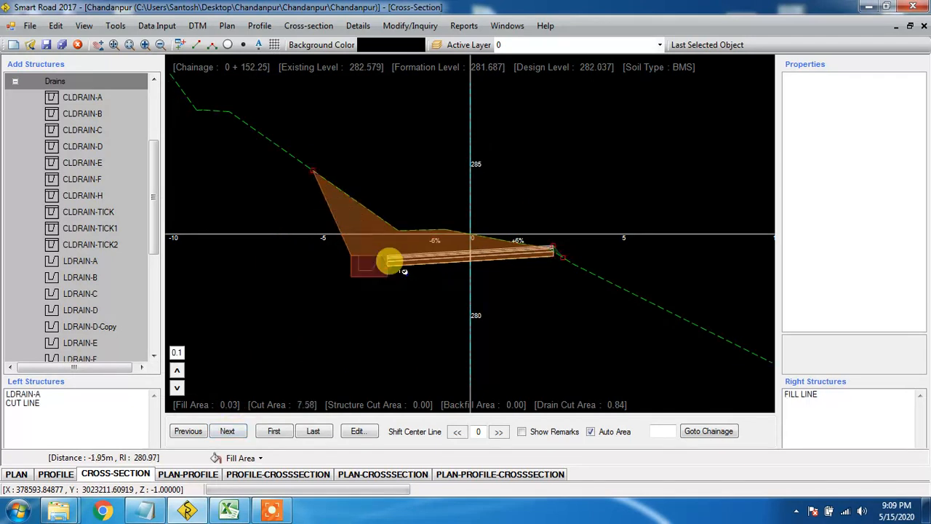
{"action": "left_click", "coordinate": [230, 432]}
{"action": "left_click", "coordinate": [401, 255]}
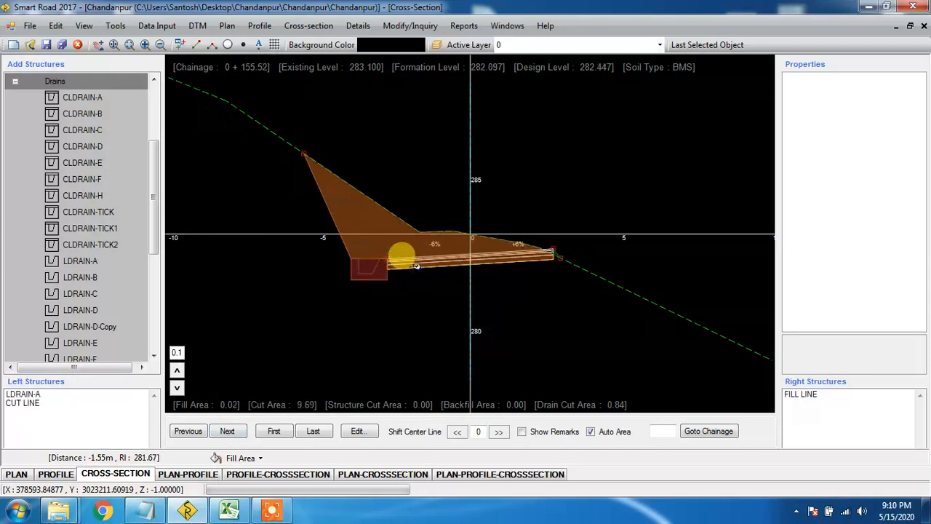
Add an LDRAIN-A drain at the left road edge of the cross-sections at chainages 0+162.89 and 0+165.44
{"action": "left_click", "coordinate": [220, 431]}
{"action": "left_click", "coordinate": [391, 276]}
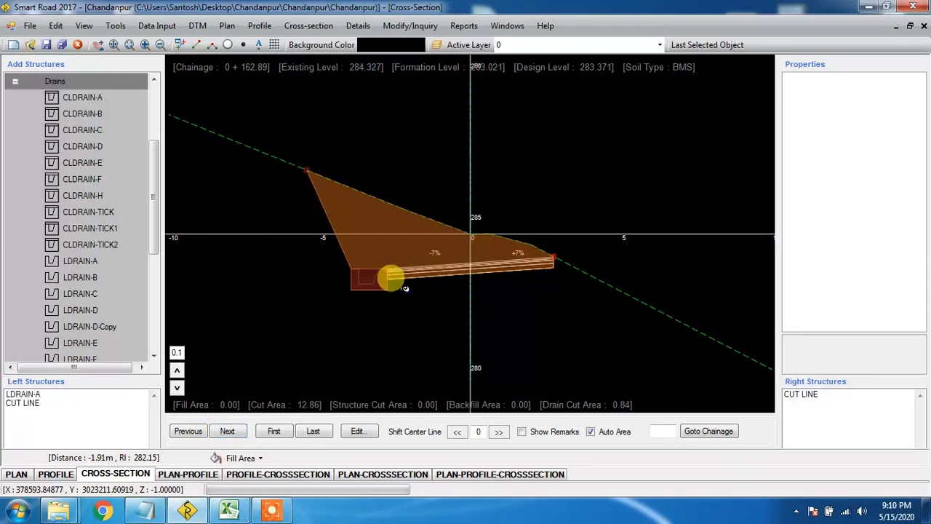
{"action": "left_click", "coordinate": [229, 432]}
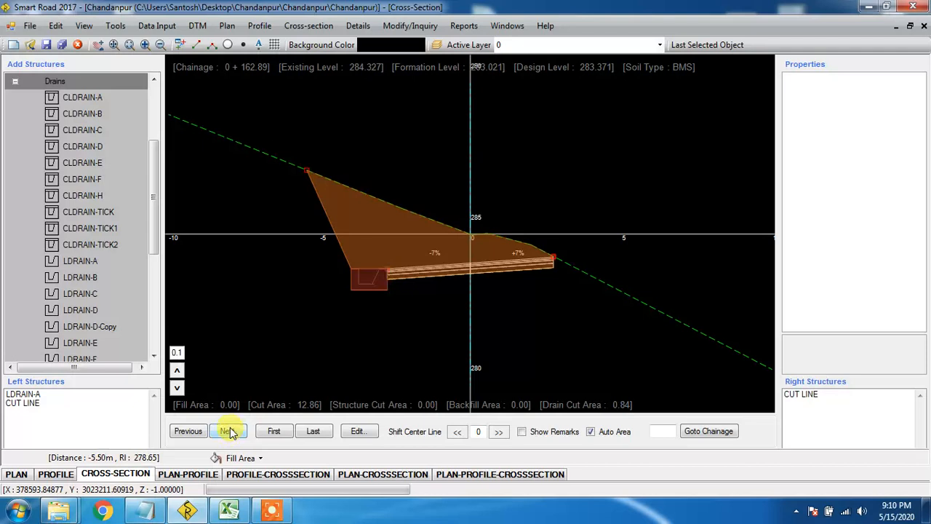
{"action": "left_click", "coordinate": [418, 281]}
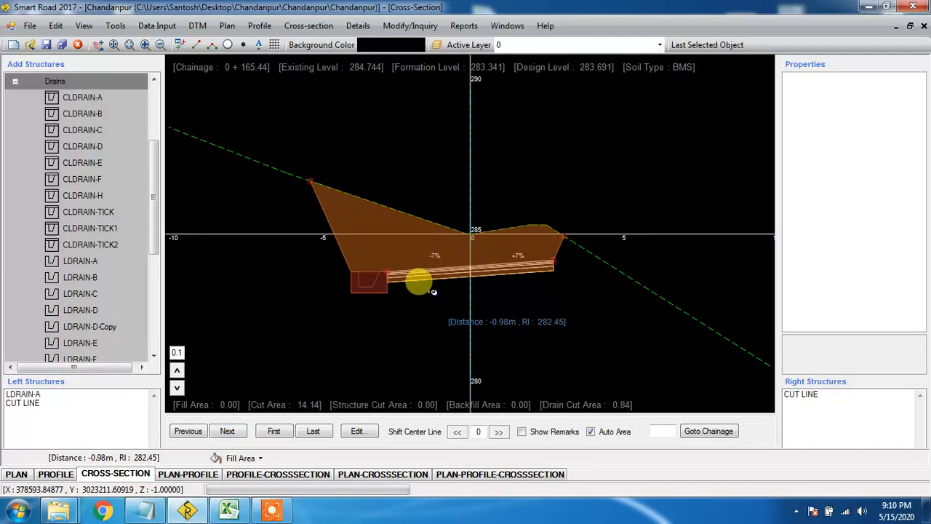
Copy the LDRAIN-A drain of chainage 0+165.44 along the left side over the range from chainage 165.44 to 300
{"action": "right_click", "coordinate": [33, 394]}
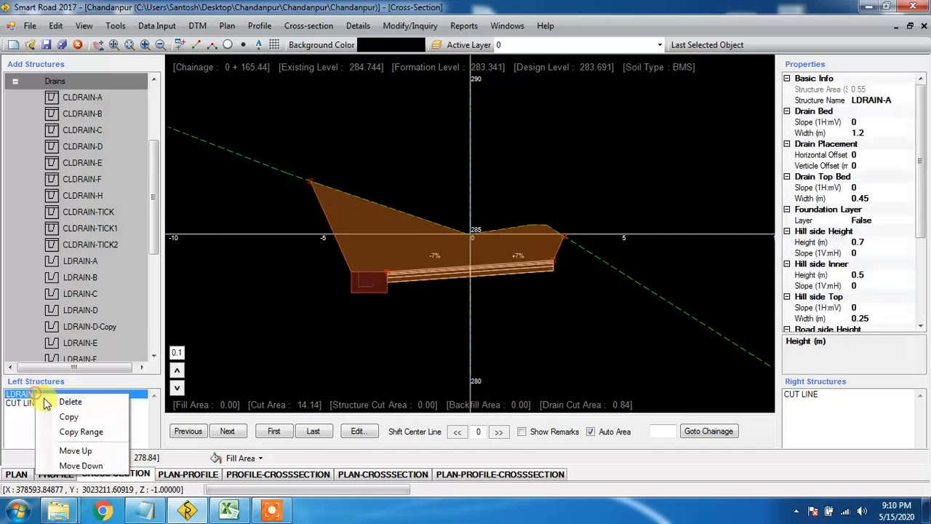
{"action": "left_click", "coordinate": [91, 432]}
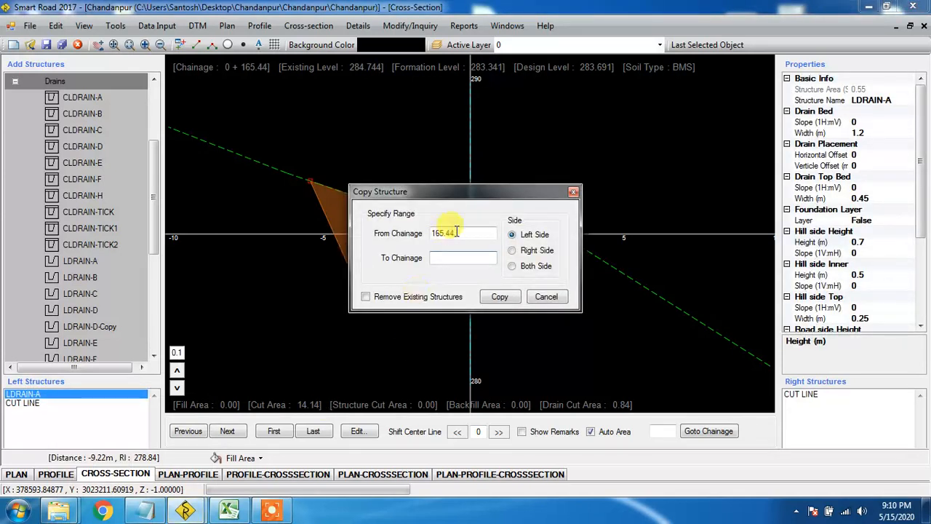
{"action": "left_click", "coordinate": [457, 259]}
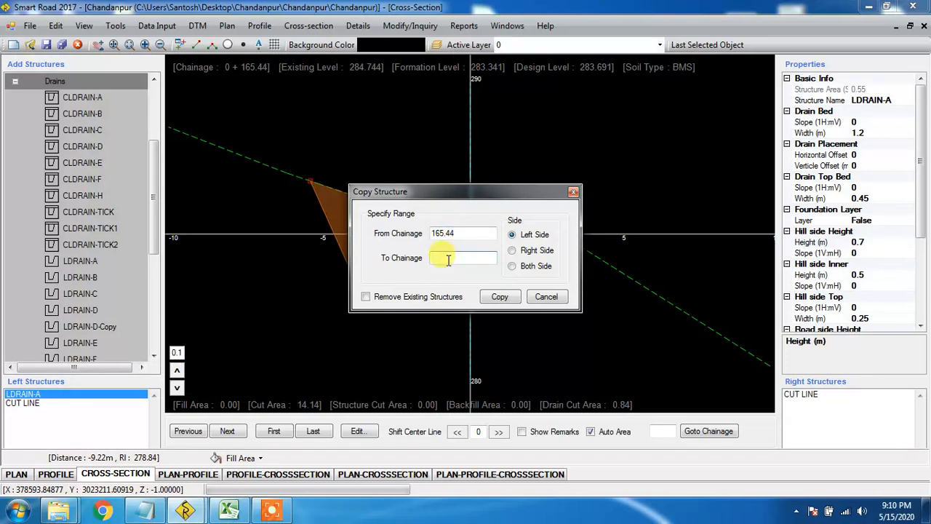
{"action": "type", "text": "300"}
{"action": "left_click", "coordinate": [494, 299]}
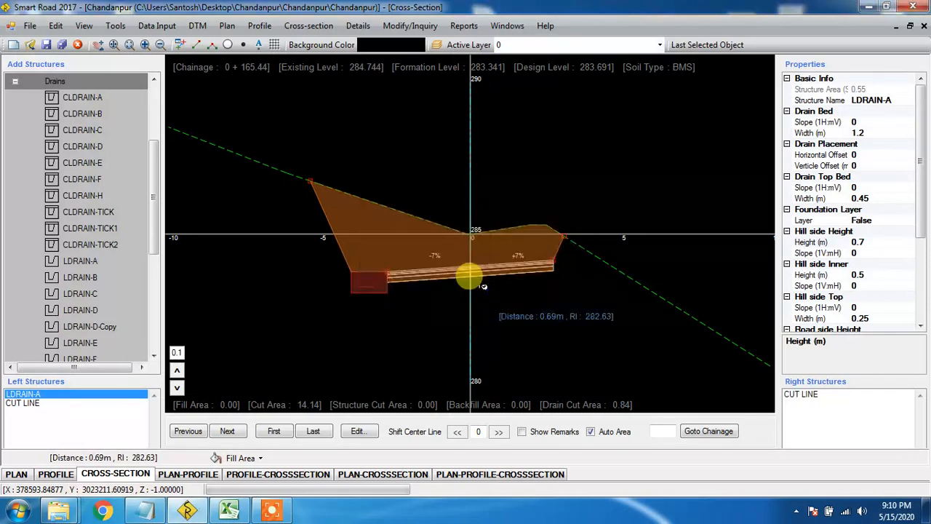
Check the copied left drain in the cross-sections from chainage 0+167.99 to 0+240.45, and return to chainage 0+165.44
{"action": "left_click", "coordinate": [228, 431]}
{"action": "left_click", "coordinate": [227, 432]}
{"action": "left_click", "coordinate": [228, 432]}
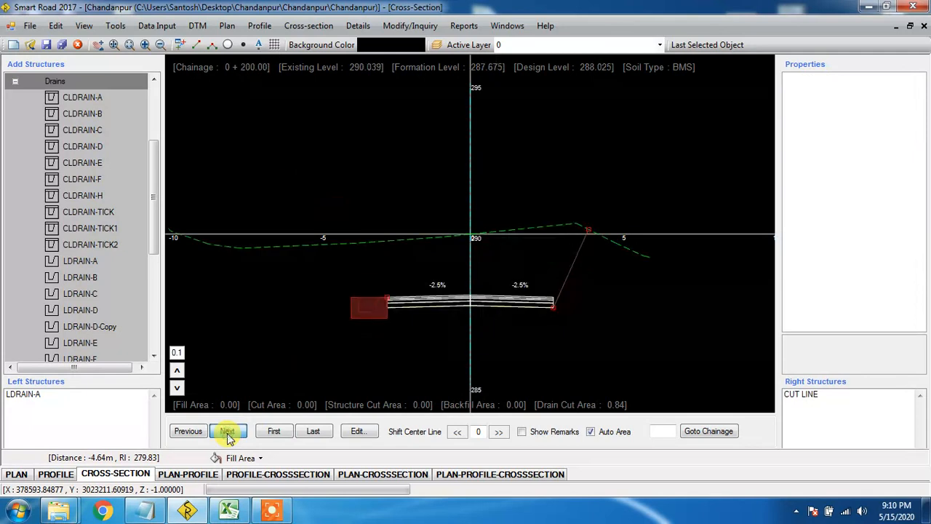
{"action": "left_click", "coordinate": [228, 432]}
{"action": "left_click", "coordinate": [228, 432]}
{"action": "left_click", "coordinate": [228, 431]}
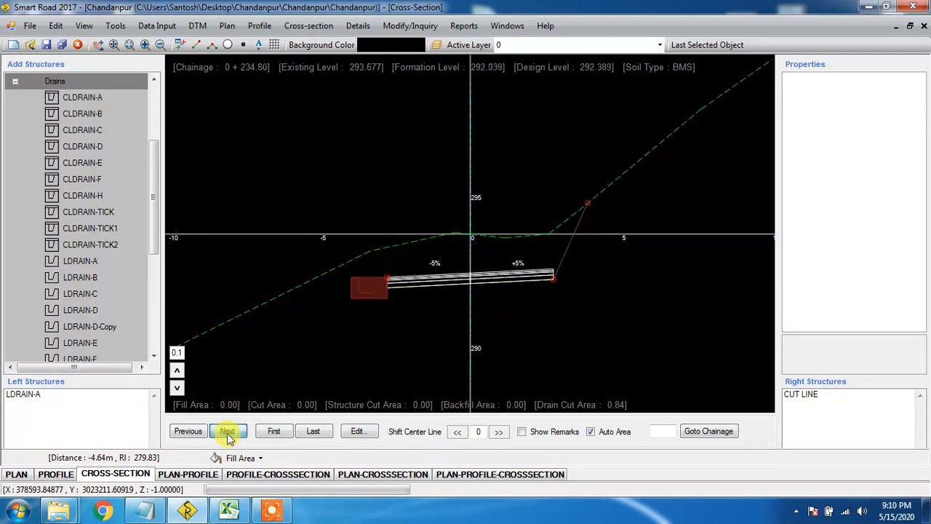
{"action": "left_click", "coordinate": [228, 431]}
{"action": "left_click", "coordinate": [227, 432]}
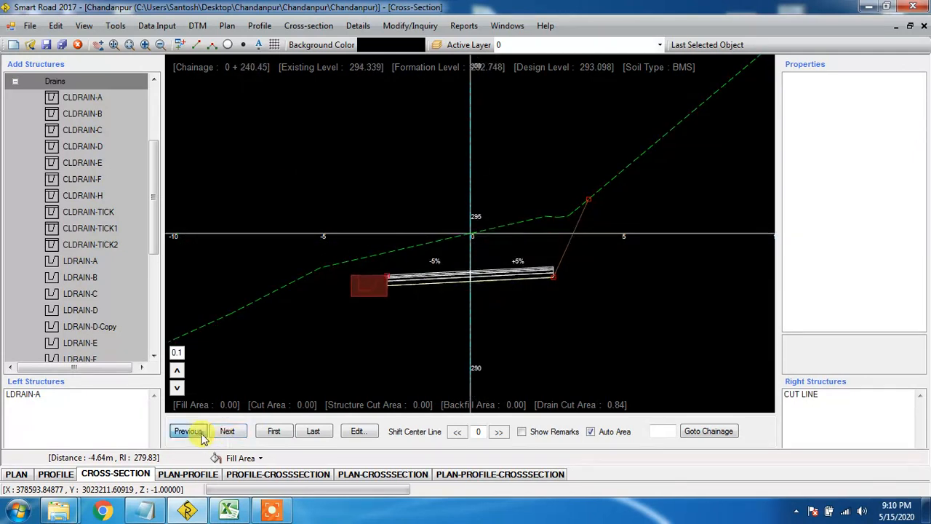
{"action": "left_click", "coordinate": [189, 431]}
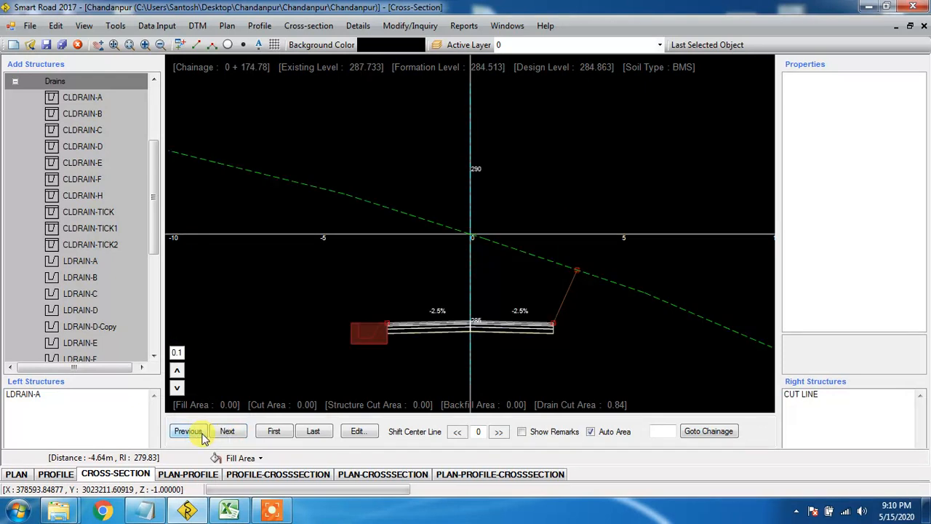
{"action": "left_click", "coordinate": [188, 432]}
{"action": "left_click", "coordinate": [189, 431]}
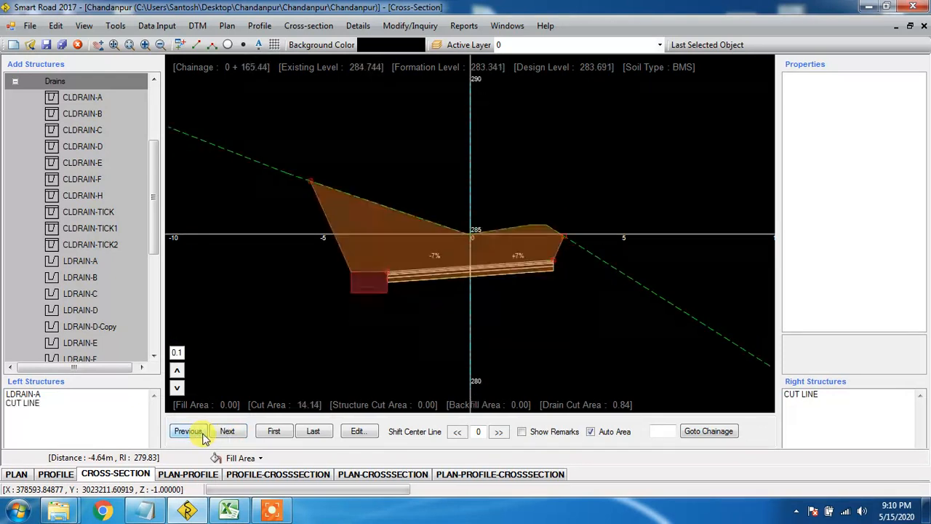
Choose the CUT LINE structure and add it on the left side of the cross-sections at chainages 0+167.99 and 0+174.78
{"action": "left_click", "coordinate": [36, 81]}
{"action": "left_click", "coordinate": [15, 81]}
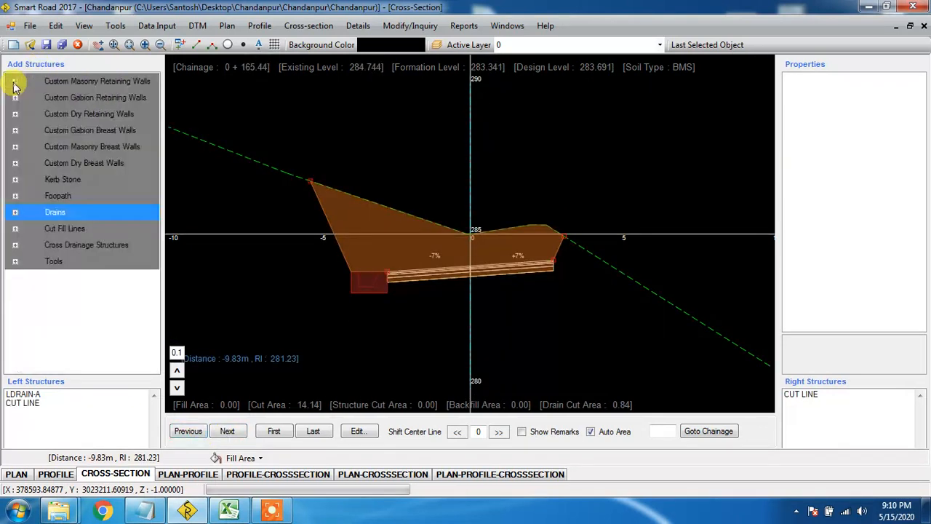
{"action": "left_click", "coordinate": [16, 229]}
{"action": "left_click", "coordinate": [76, 261]}
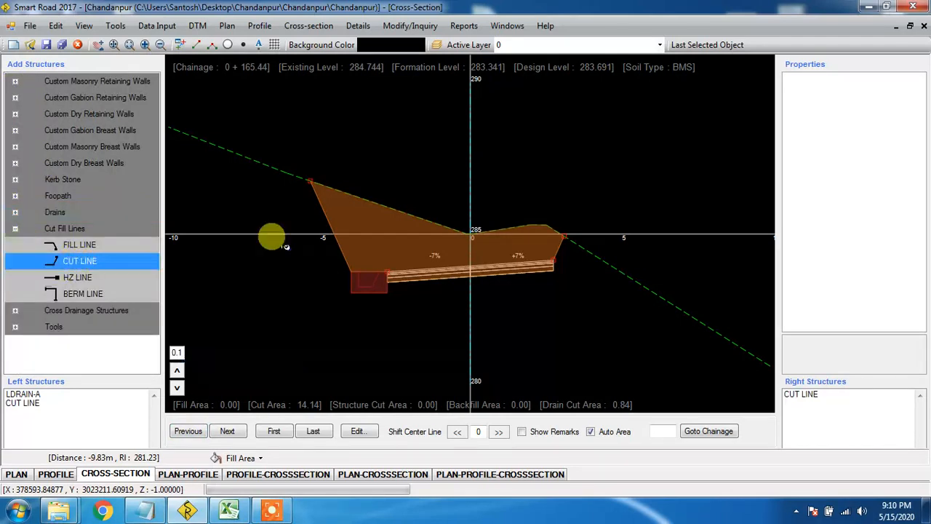
{"action": "left_click", "coordinate": [228, 431]}
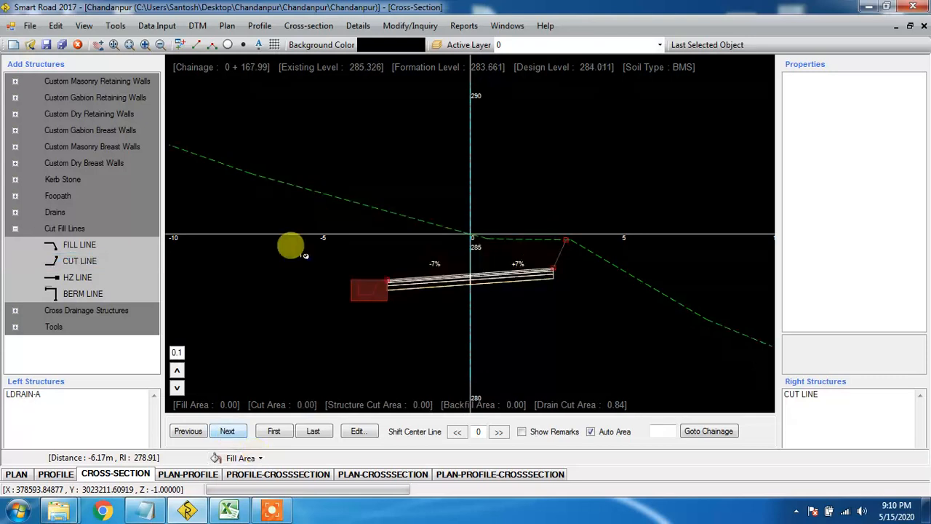
{"action": "left_click", "coordinate": [290, 246]}
{"action": "left_click", "coordinate": [231, 430]}
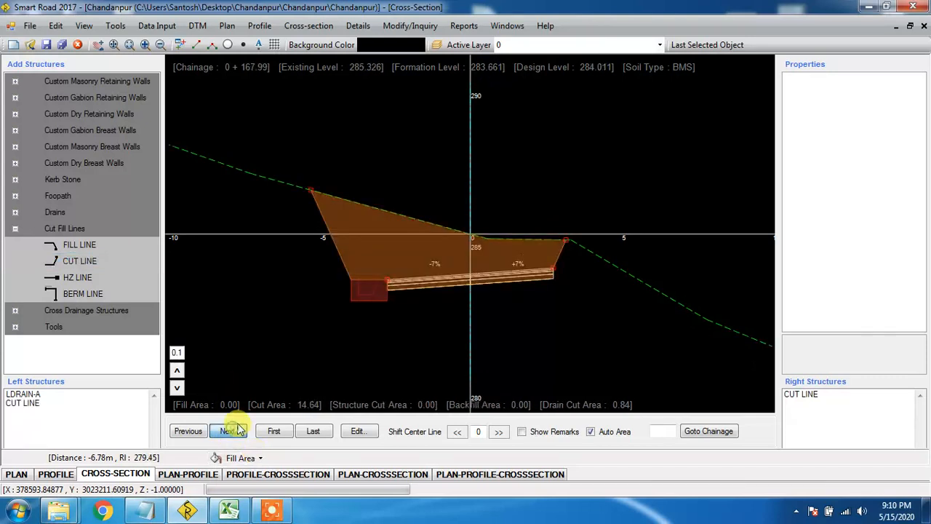
{"action": "left_click", "coordinate": [283, 286]}
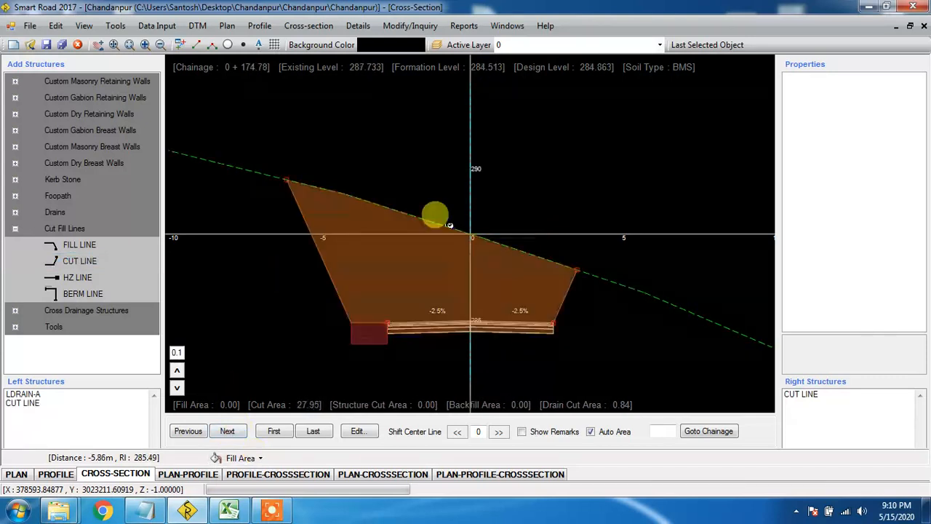
Add a cut line beyond the left drain in the cross-sections at chainages 0+200.00, 0+201.66 and 0+228.54
{"action": "left_click", "coordinate": [224, 434]}
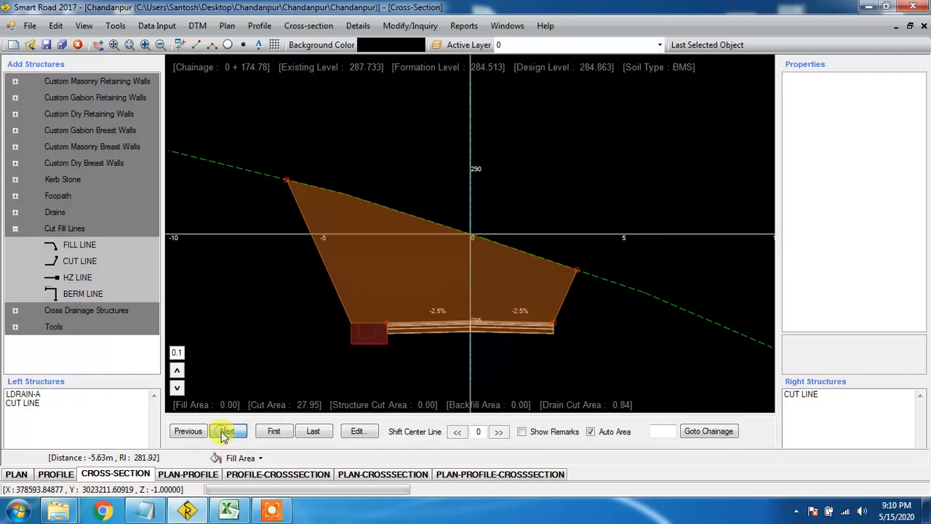
{"action": "left_click", "coordinate": [312, 315]}
{"action": "left_click", "coordinate": [224, 433]}
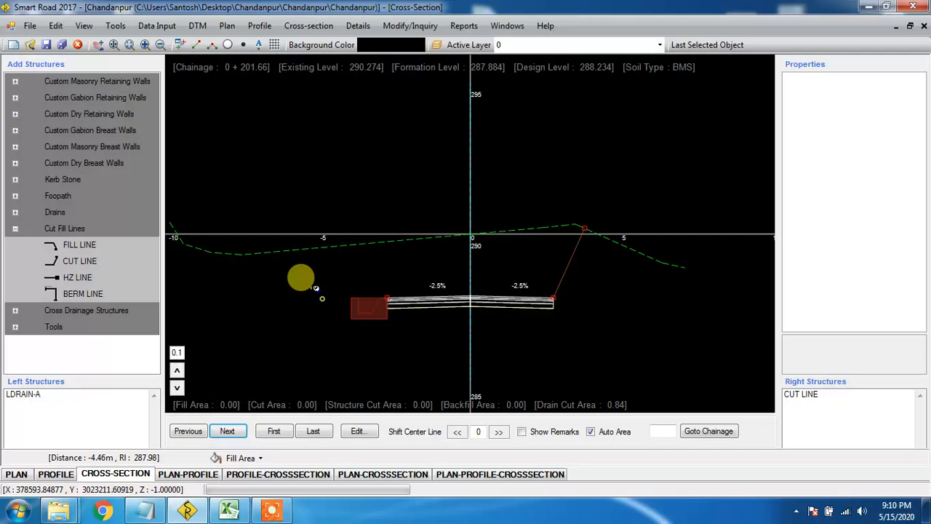
{"action": "left_click", "coordinate": [314, 288]}
{"action": "left_click", "coordinate": [227, 430]}
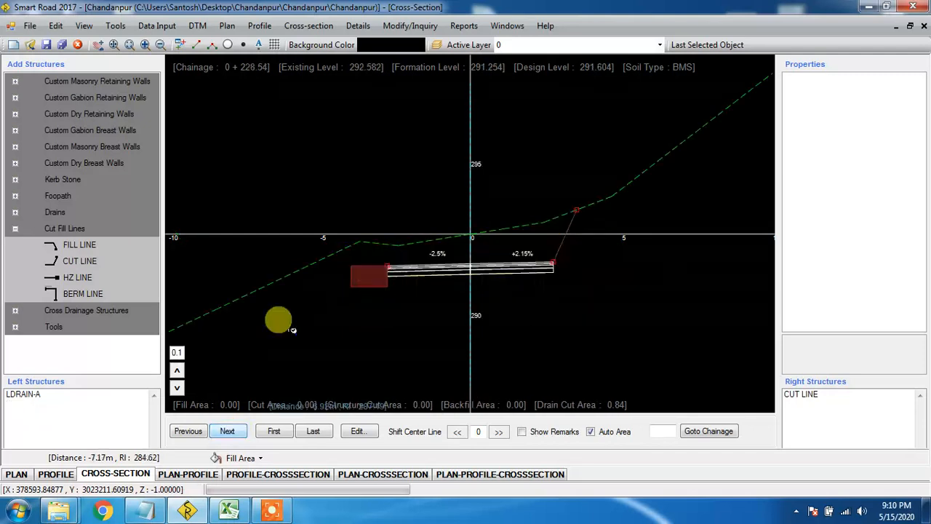
{"action": "left_click", "coordinate": [317, 273]}
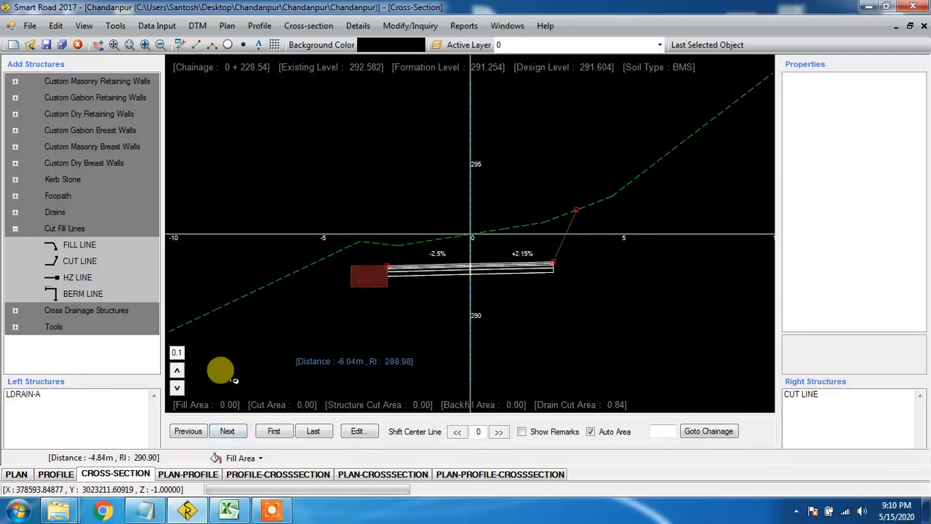
Add a cut line beyond the left drain in the cross-sections at chainages 0+234.80, 0+237.63 and 0+240.45
{"action": "left_click", "coordinate": [227, 431]}
{"action": "left_click", "coordinate": [339, 273]}
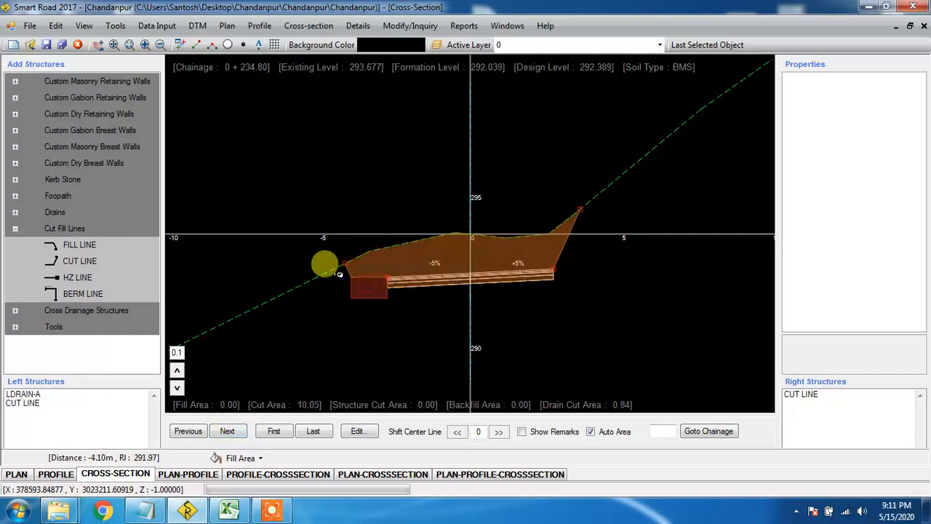
{"action": "left_click", "coordinate": [242, 432]}
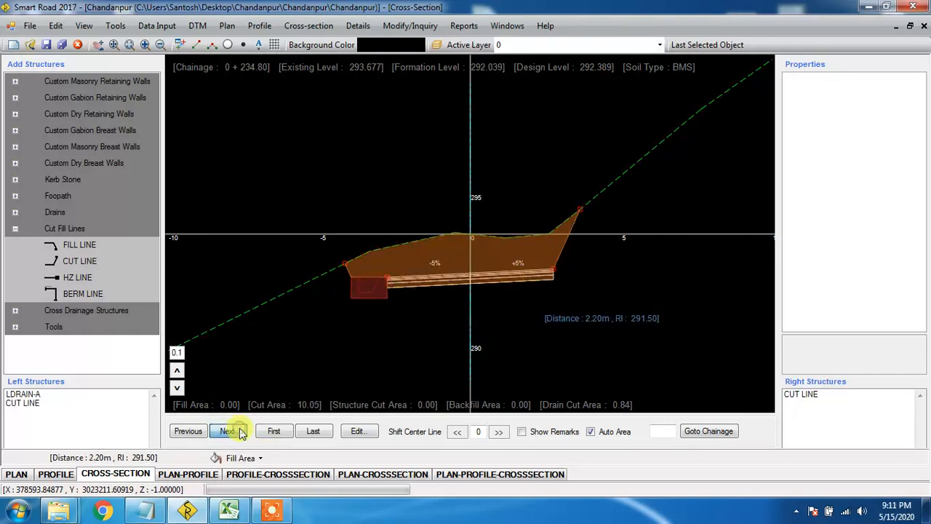
{"action": "left_click", "coordinate": [306, 279]}
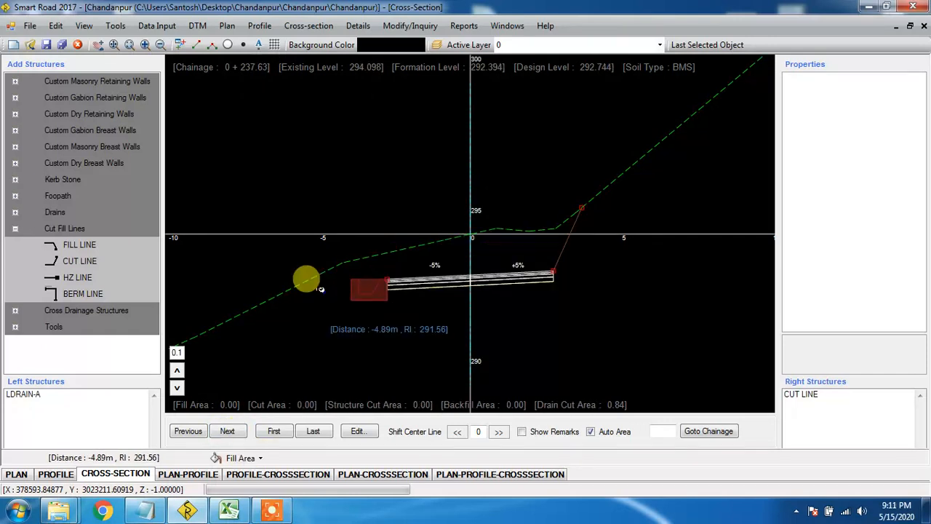
{"action": "left_click", "coordinate": [226, 431]}
{"action": "left_click", "coordinate": [275, 289]}
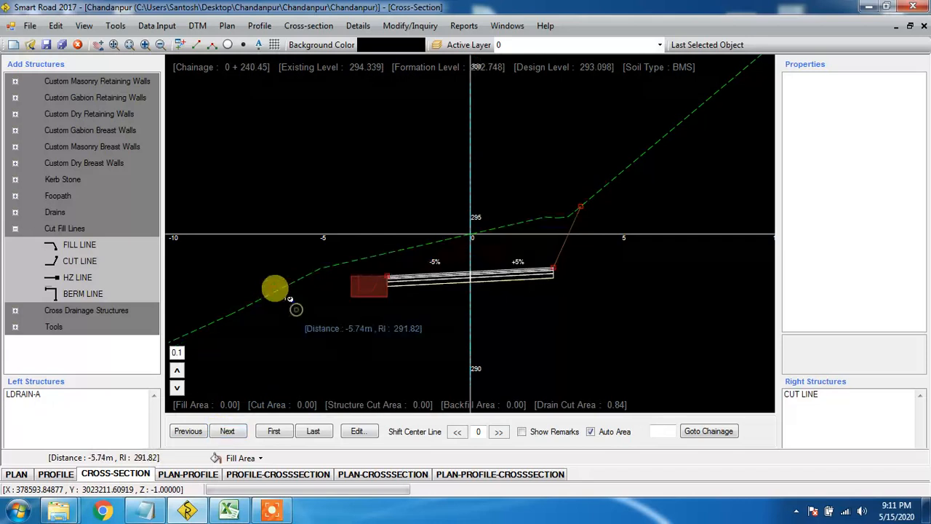
Add a cut line beyond the left drain at chainages 0+253.56 and 0+281.01, and advance to the cross-section at chainage 0+300.00
{"action": "left_click", "coordinate": [234, 431]}
{"action": "left_click", "coordinate": [280, 278]}
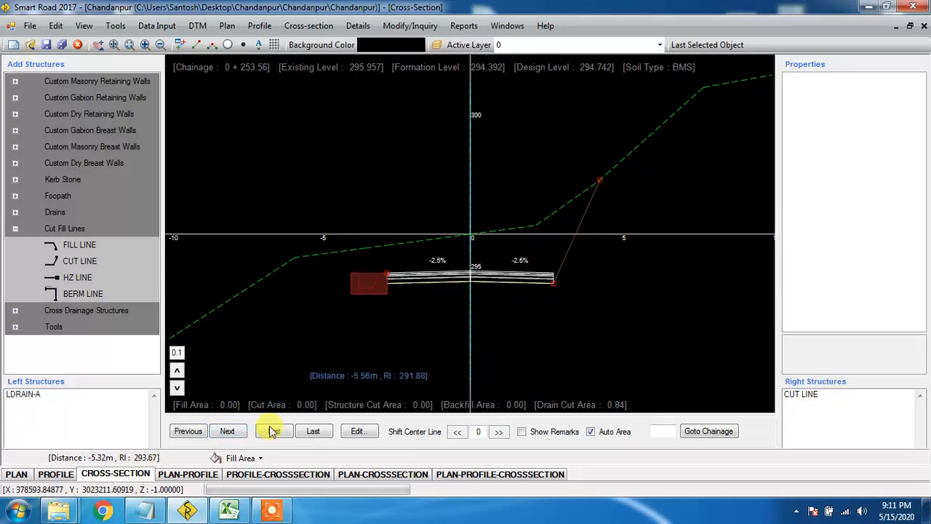
{"action": "left_click", "coordinate": [228, 431]}
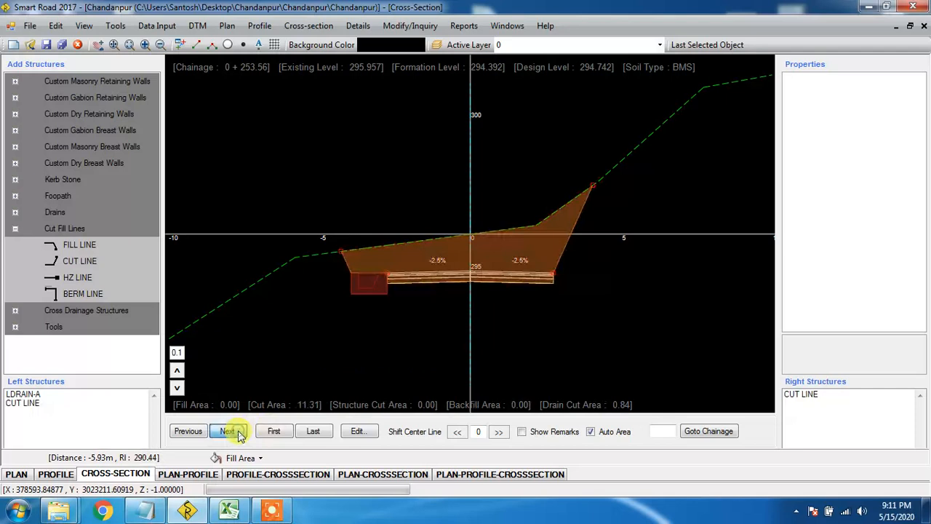
{"action": "left_click", "coordinate": [291, 281]}
{"action": "left_click", "coordinate": [228, 429]}
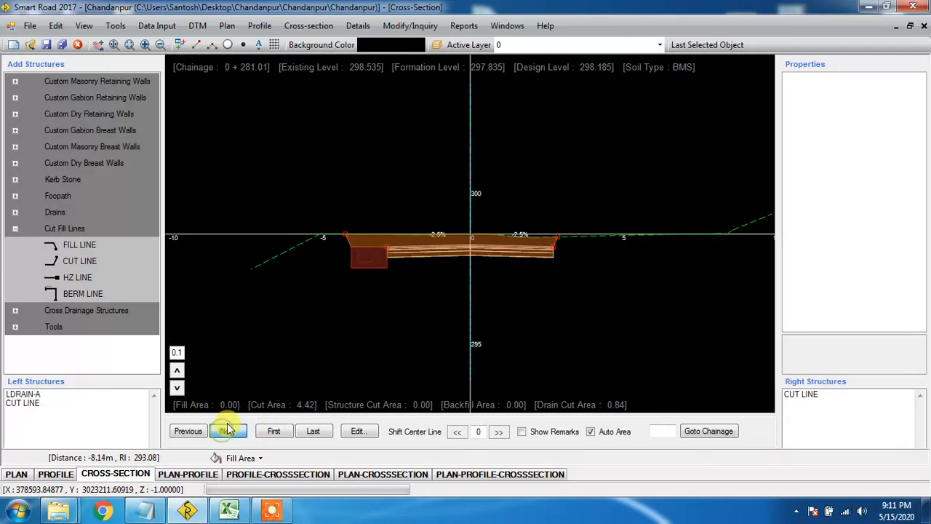
{"action": "left_click", "coordinate": [367, 265]}
{"action": "left_click", "coordinate": [386, 267]}
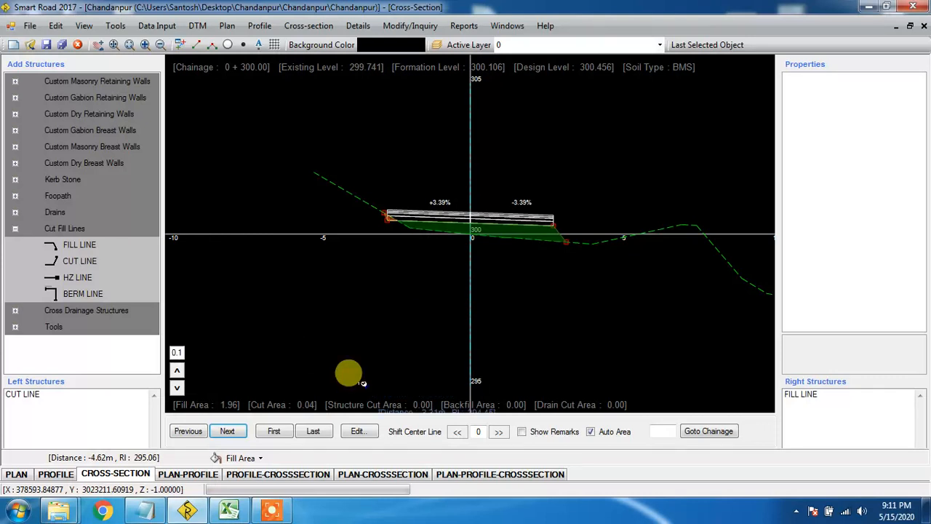
Examine the side structures in the cross-sections from chainage 0+300.00 to 0+491.20, and go back to chainage 0+454.53
{"action": "left_click", "coordinate": [349, 373]}
{"action": "key", "text": "Return"}
{"action": "key", "text": "Return"}
{"action": "key", "text": "Return"}
{"action": "key", "text": "Return"}
{"action": "key", "text": "Return"}
{"action": "key", "text": "Return"}
{"action": "key", "text": "Return"}
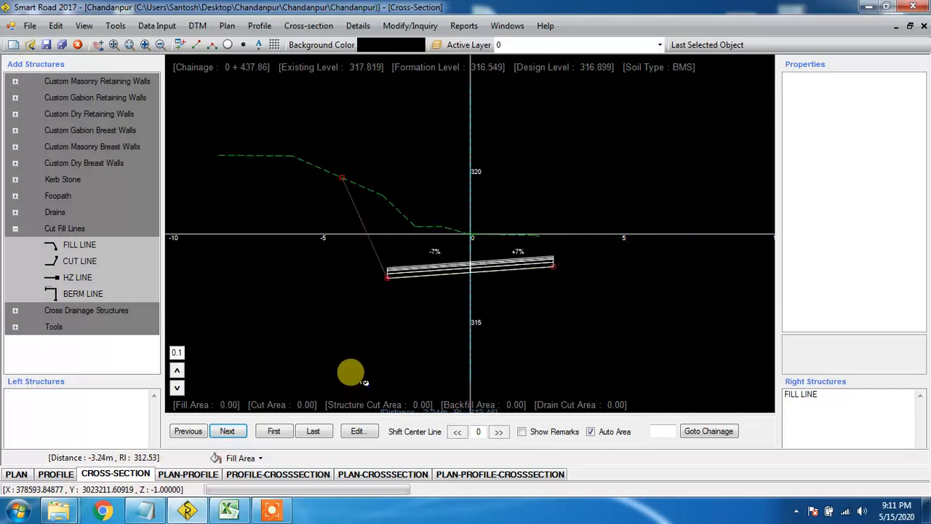
{"action": "key", "text": "Return"}
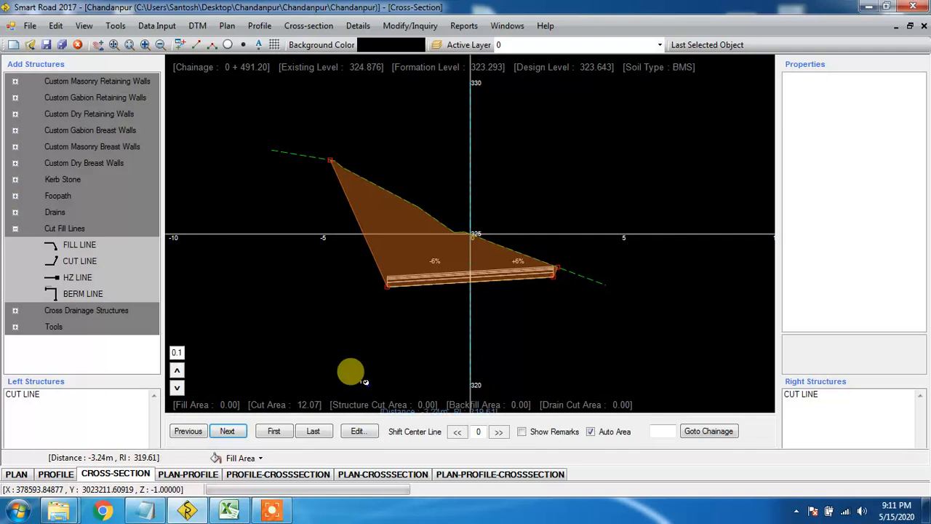
{"action": "key", "text": "Return"}
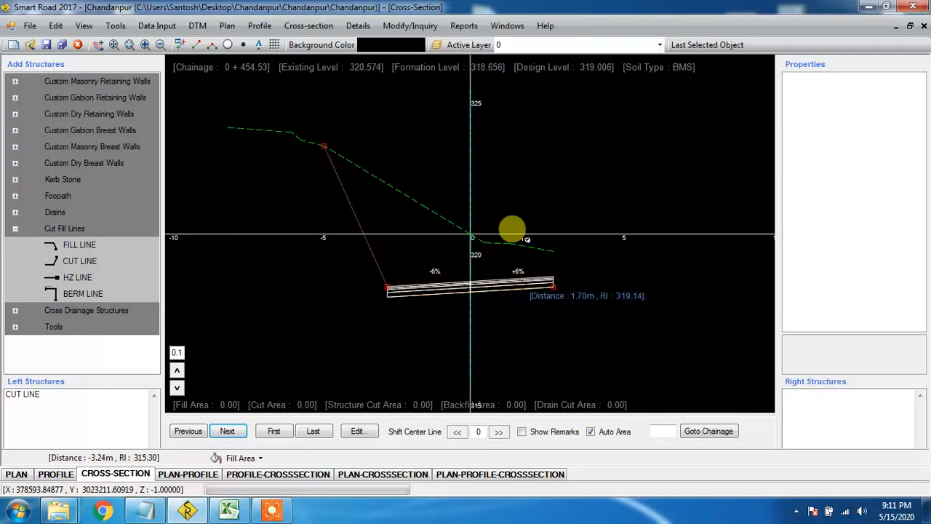
Extend the right-side ground line at chainage 0+454.53 with a point at DX 3 m and DY -0.8 m, and save the cross-section data
{"action": "left_click", "coordinate": [357, 432]}
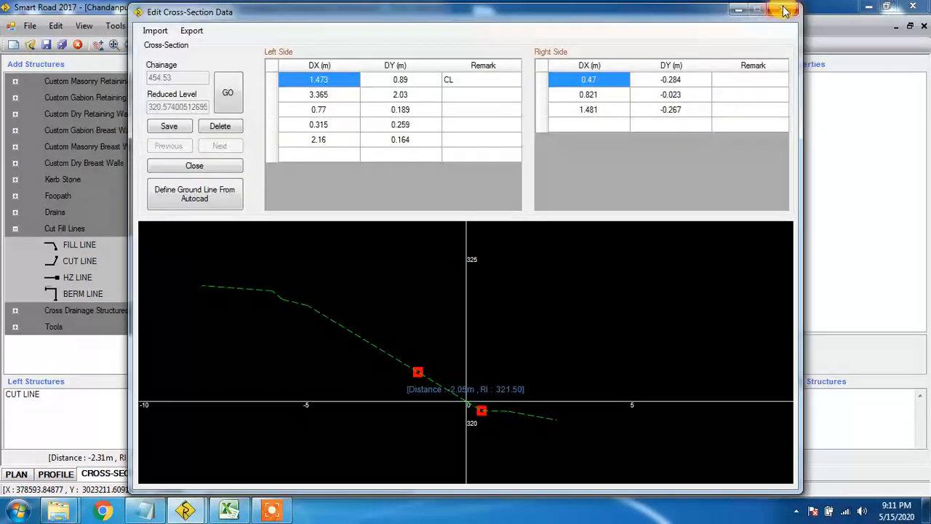
{"action": "left_click", "coordinate": [786, 9]}
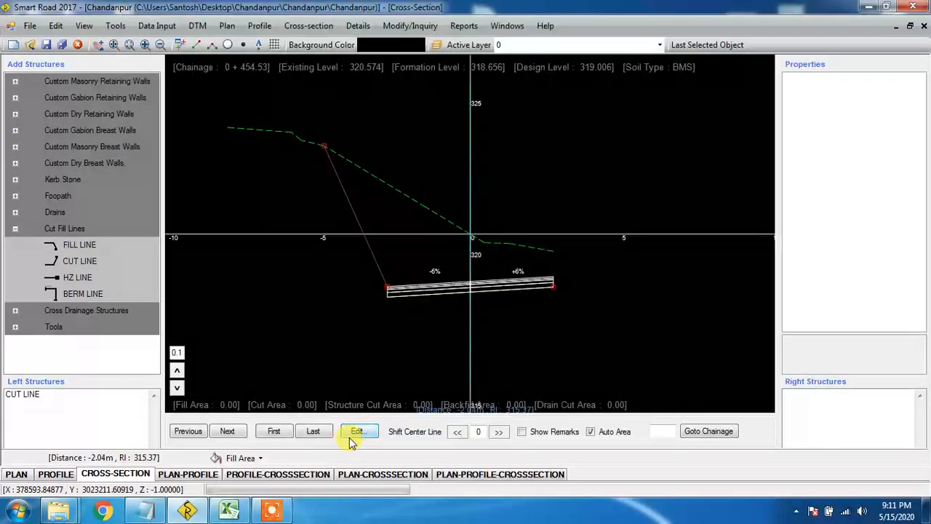
{"action": "left_click", "coordinate": [355, 433]}
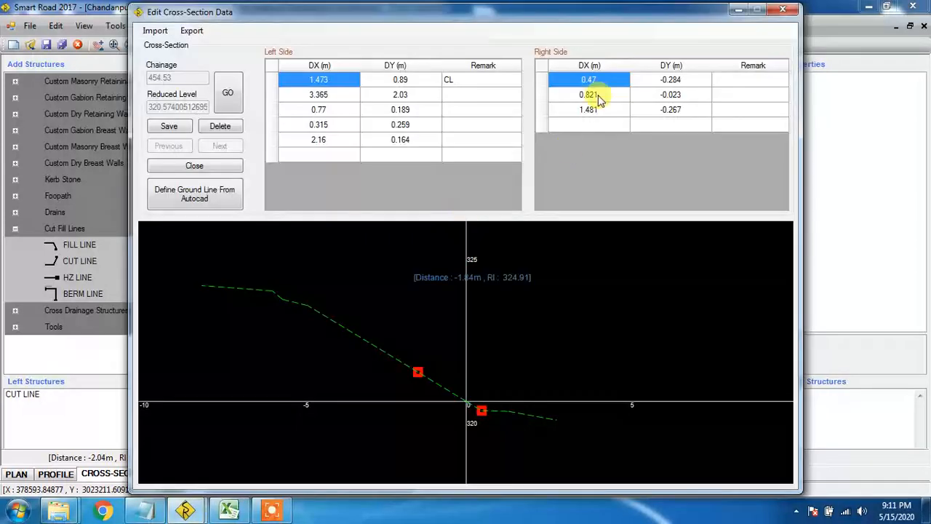
{"action": "left_click_drag", "start_coordinate": [622, 20], "coordinate": [636, 320]}
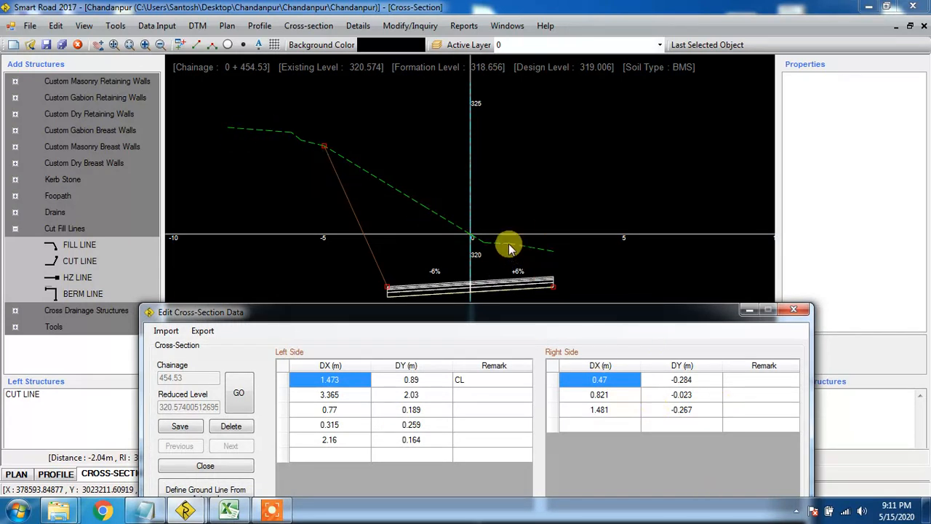
{"action": "left_click", "coordinate": [604, 424]}
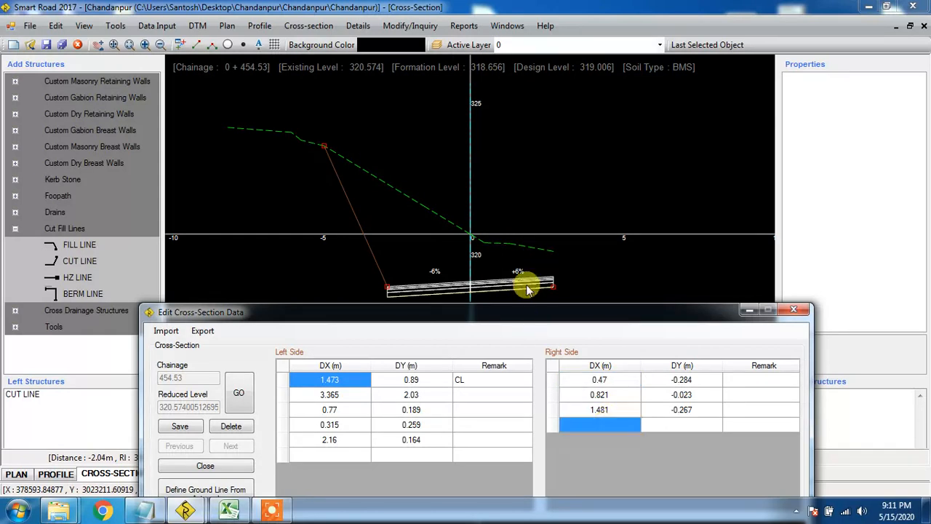
{"action": "type", "text": "3"}
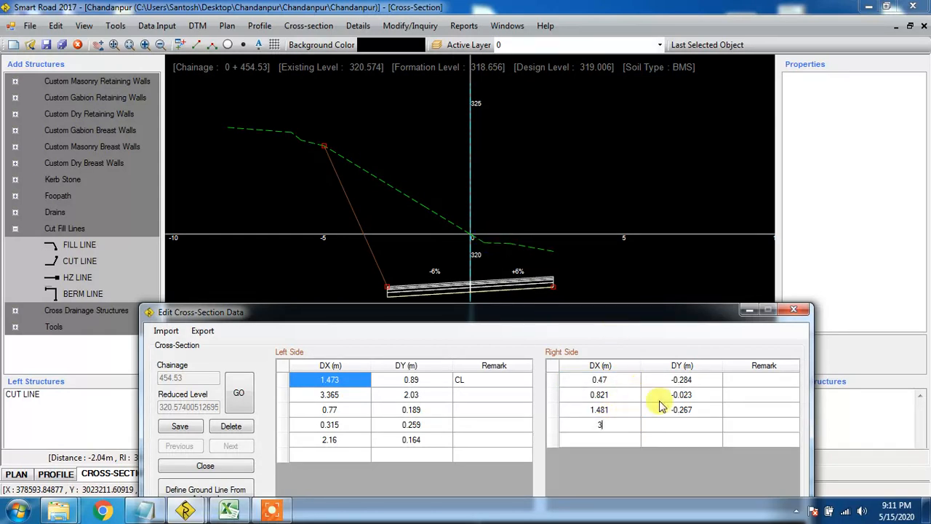
{"action": "left_click", "coordinate": [691, 428]}
{"action": "left_click", "coordinate": [690, 426]}
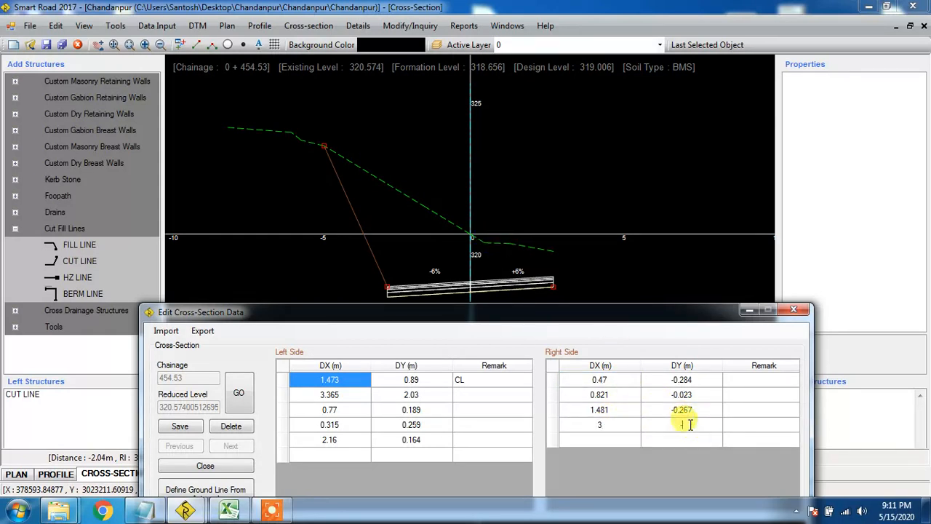
{"action": "type", "text": "-0.8"}
{"action": "left_click_drag", "start_coordinate": [633, 310], "coordinate": [633, 30]}
{"action": "left_click", "coordinate": [172, 134]}
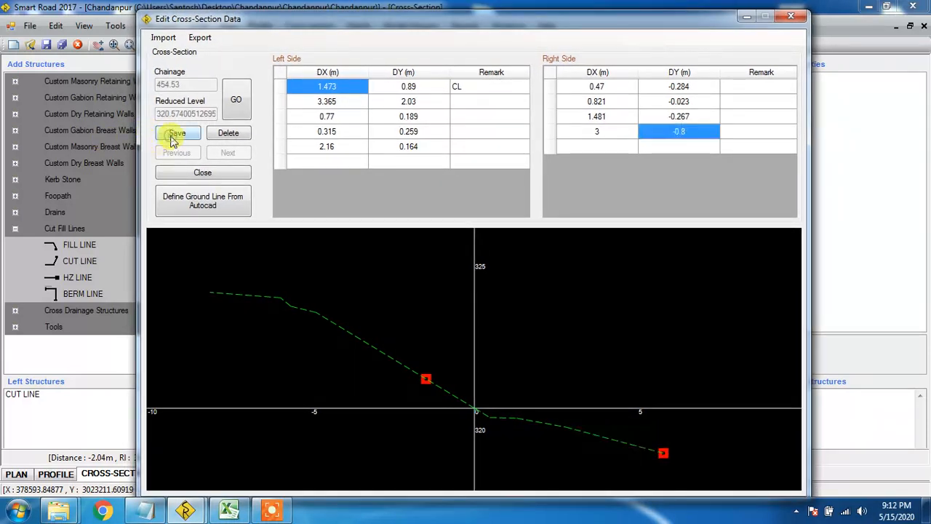
{"action": "left_click", "coordinate": [213, 175]}
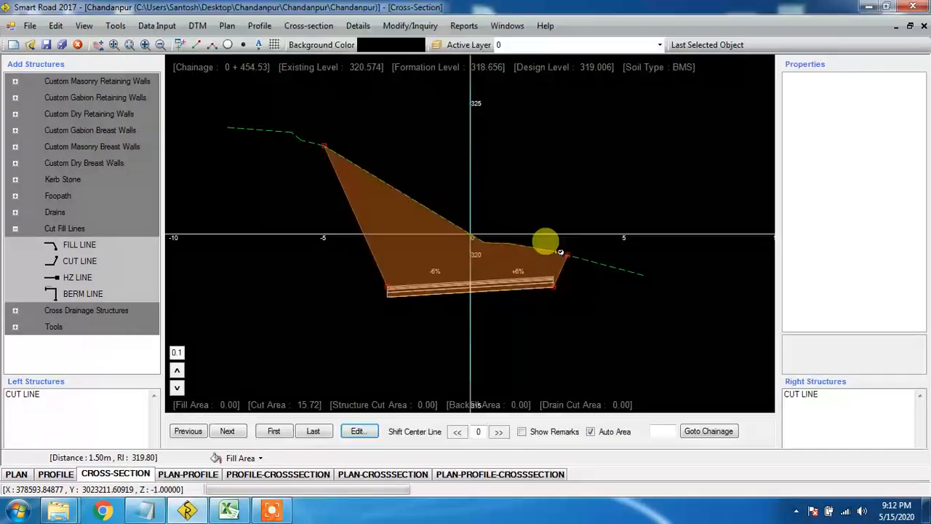
Advance to chainage 0+459.02 and copy the ground level from the previous cross-section
{"action": "left_click", "coordinate": [228, 432]}
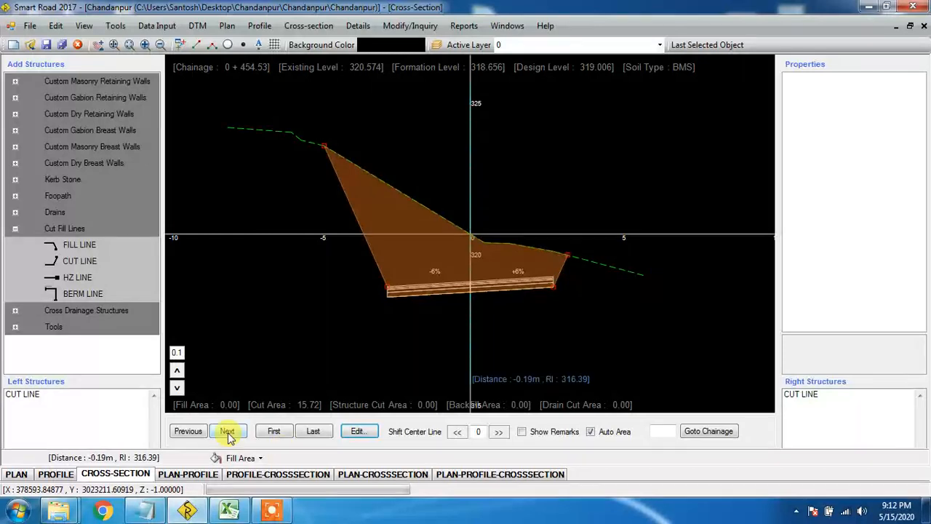
{"action": "left_click", "coordinate": [229, 433]}
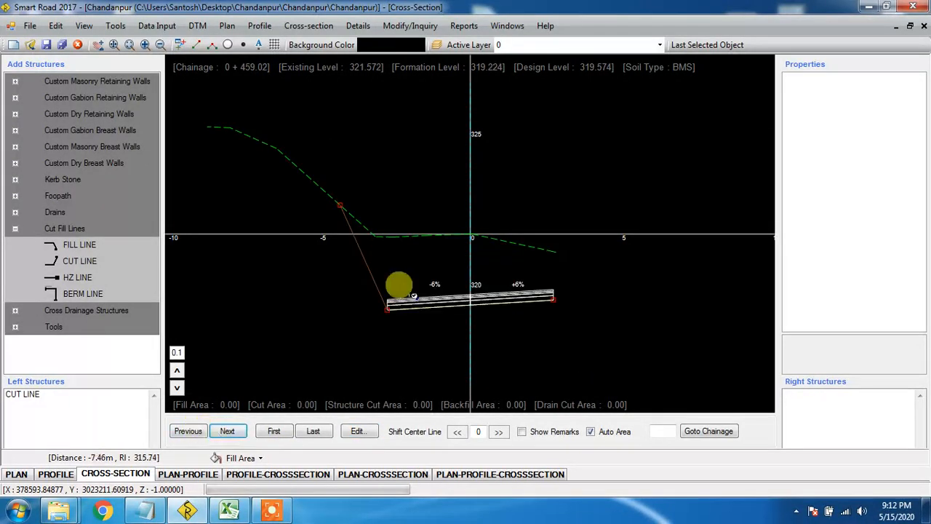
{"action": "left_click", "coordinate": [305, 26]}
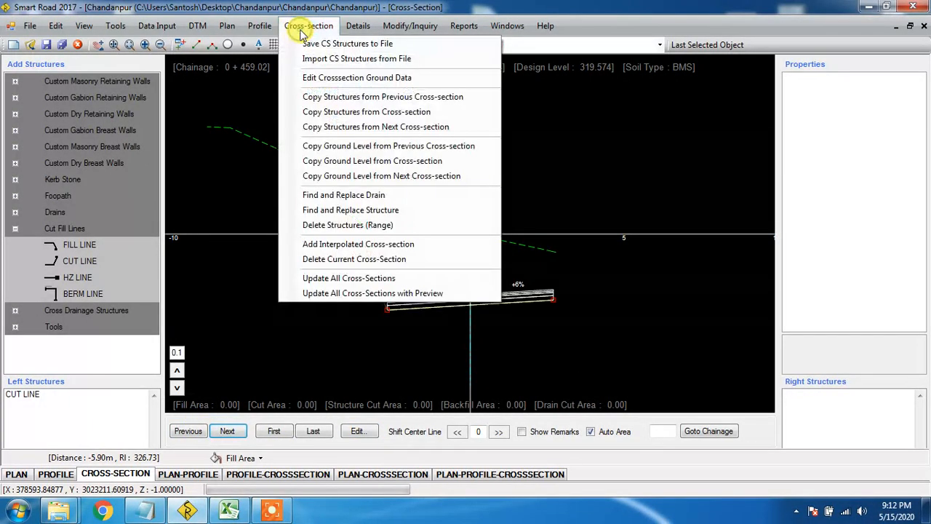
{"action": "left_click", "coordinate": [382, 147]}
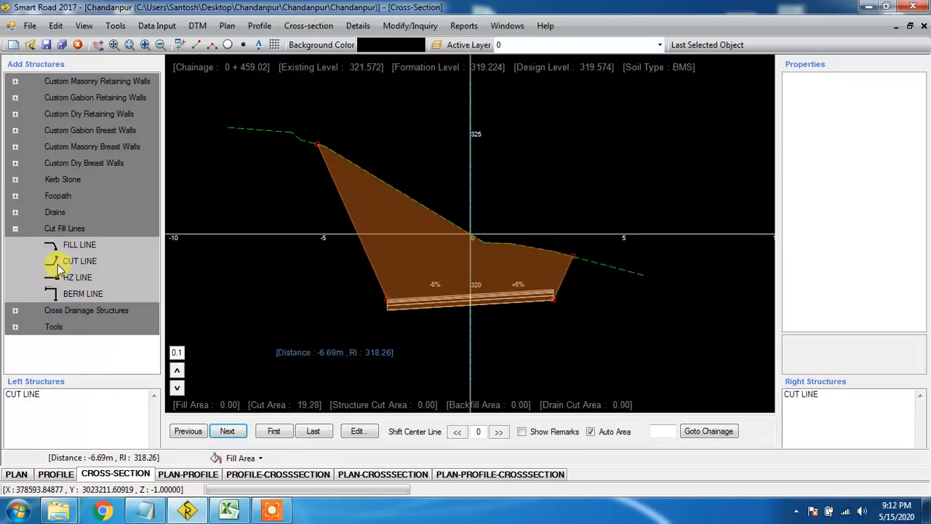
Add an LDRAIN-A side drain at the left road edge in the cross-section at chainage 0+459.02
{"action": "left_click", "coordinate": [15, 212]}
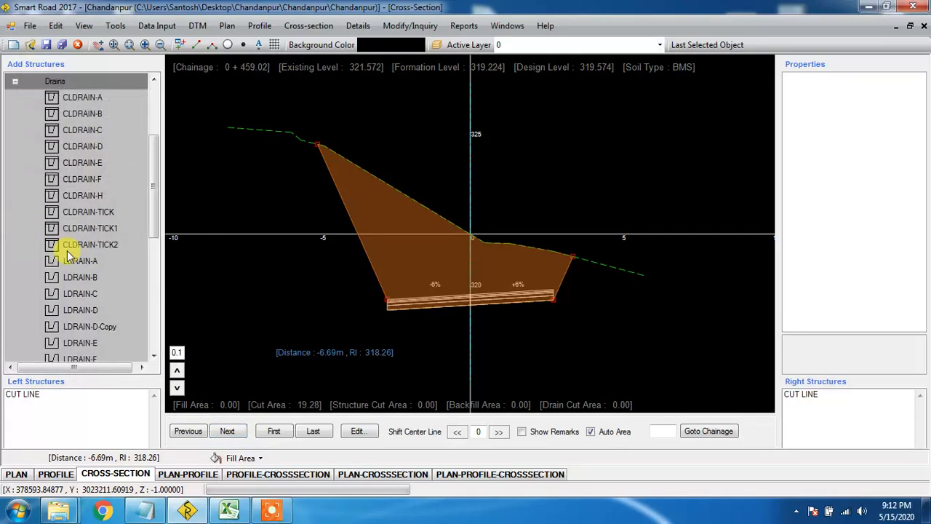
{"action": "left_click", "coordinate": [77, 262]}
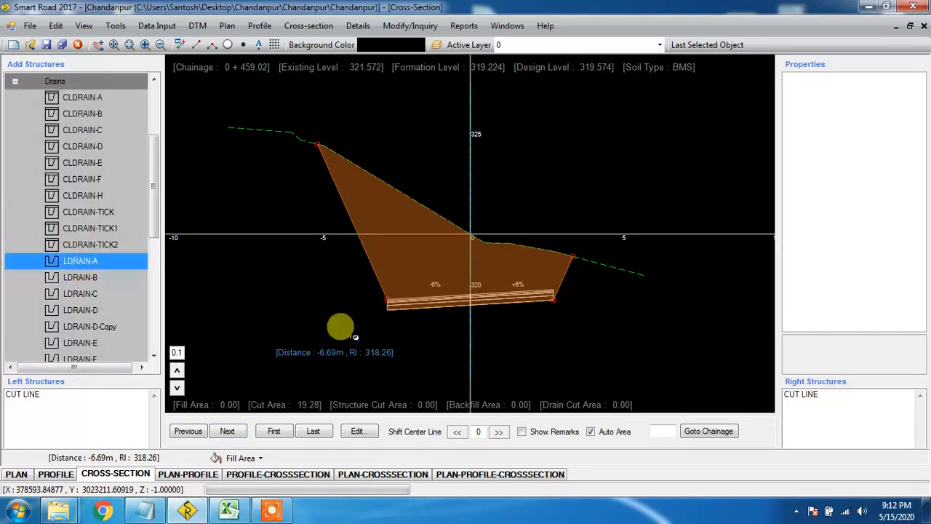
{"action": "left_click", "coordinate": [354, 337]}
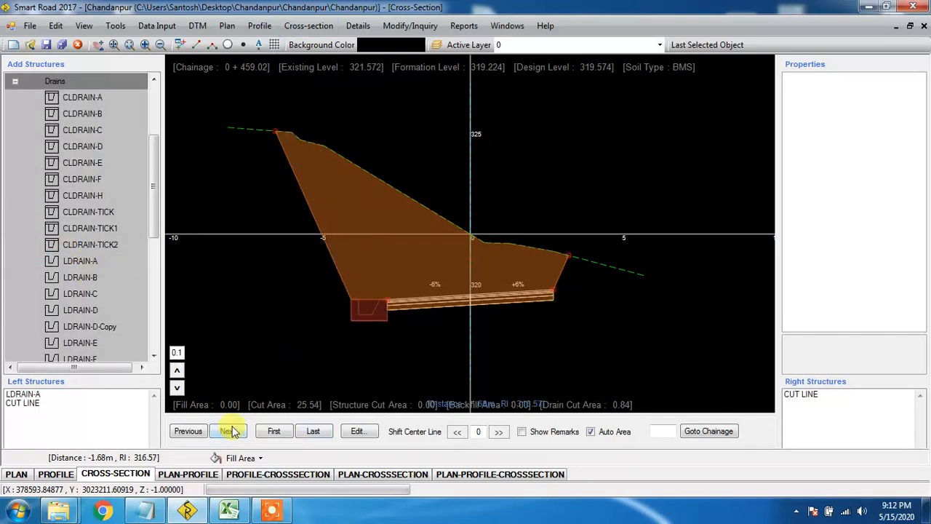
Advance to chainage 0+487.29 and copy the structures from the previous cross-section
{"action": "left_click", "coordinate": [229, 430]}
{"action": "left_click", "coordinate": [308, 25]}
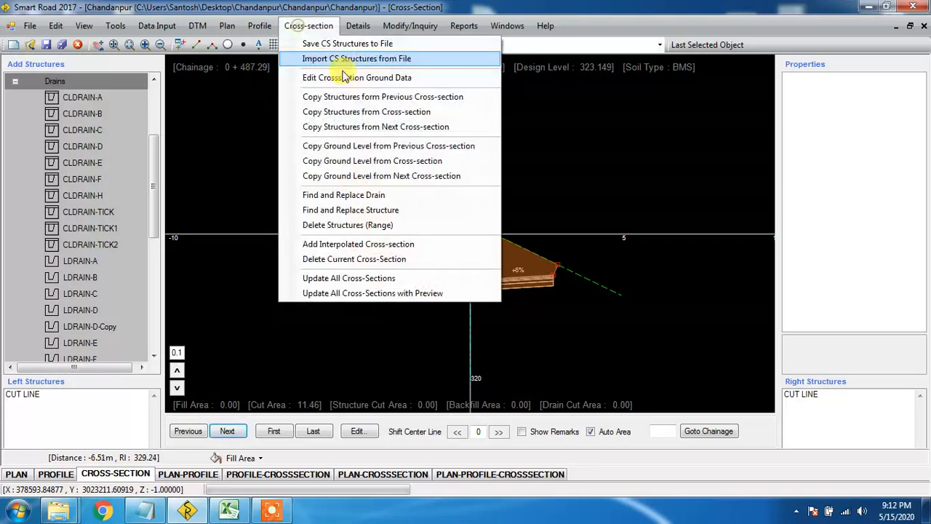
{"action": "left_click", "coordinate": [388, 96]}
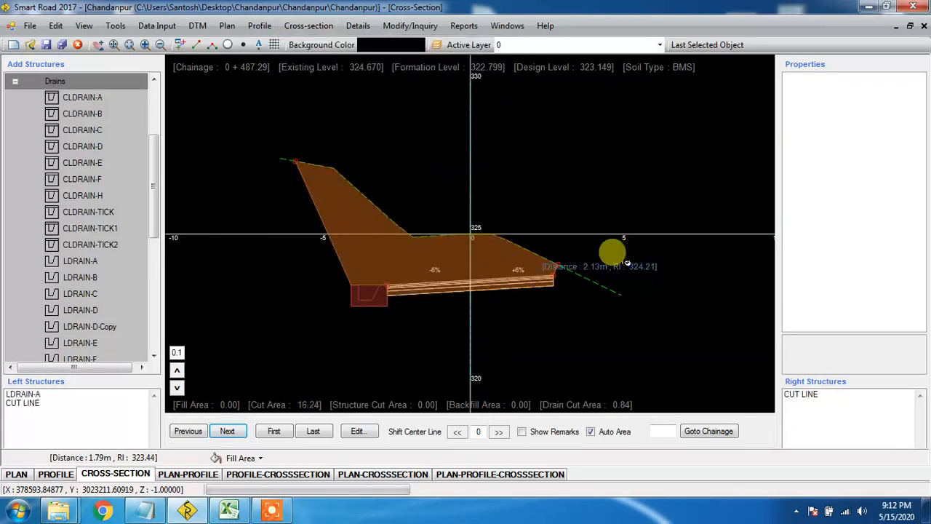
{"action": "left_click", "coordinate": [309, 26]}
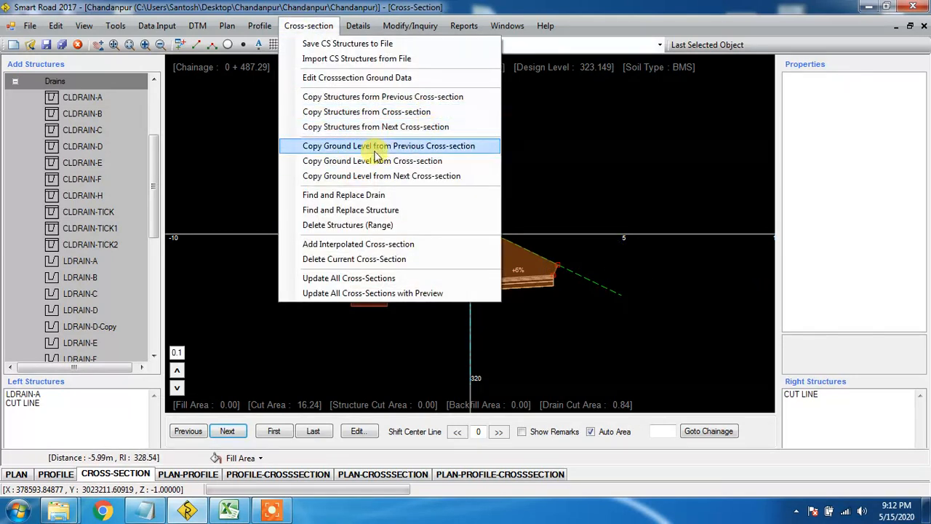
{"action": "left_click", "coordinate": [526, 188]}
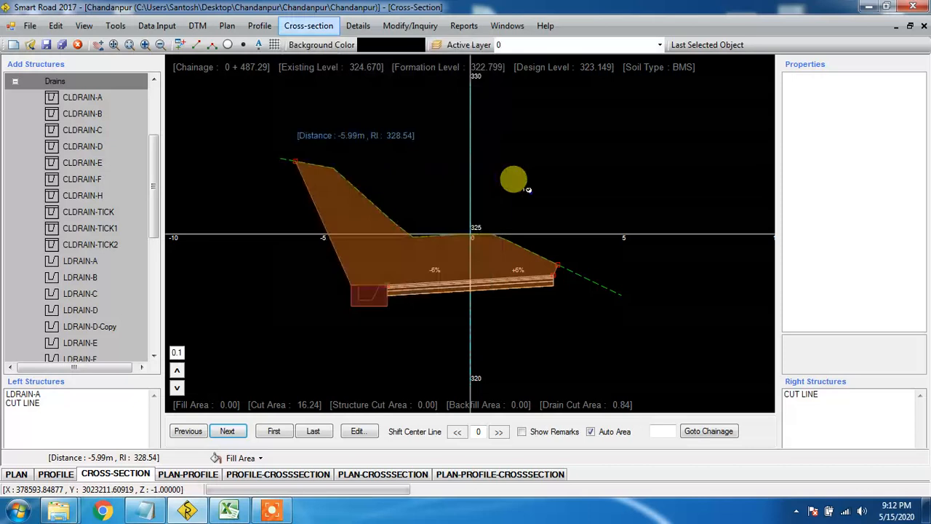
Examine the cut and fill areas in the cross-sections from chainage 0+500.00 to 0+842.61, and go back to chainage 0+827.30
{"action": "left_click", "coordinate": [228, 425]}
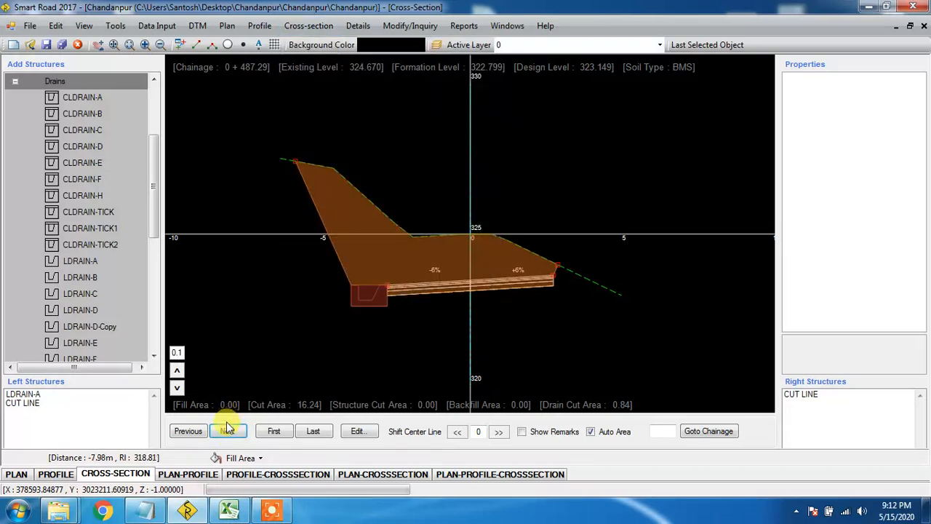
{"action": "left_click", "coordinate": [228, 429]}
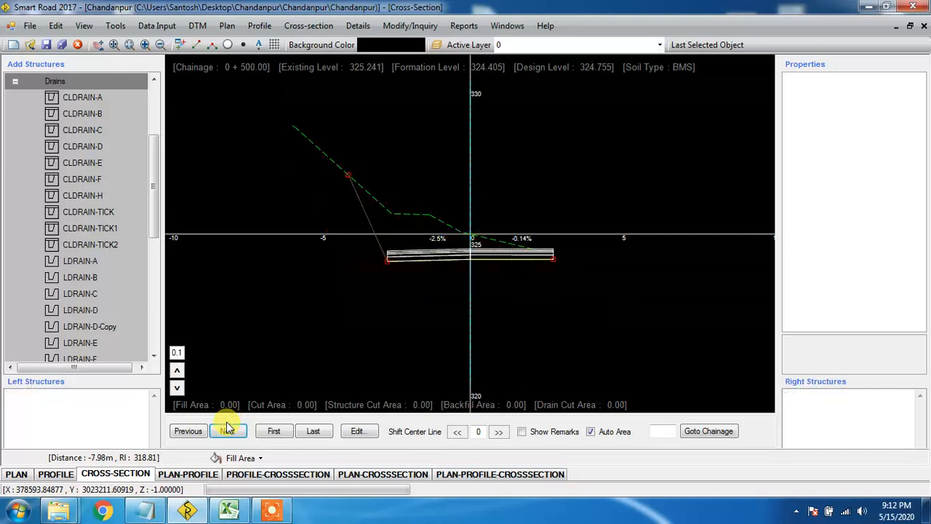
{"action": "left_click", "coordinate": [228, 429]}
{"action": "left_click", "coordinate": [227, 429]}
{"action": "left_click", "coordinate": [229, 429]}
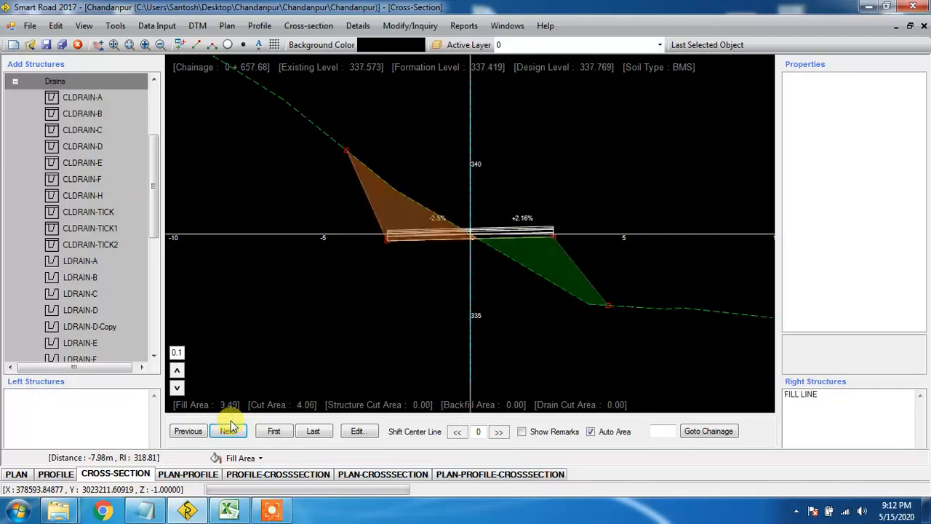
{"action": "left_click", "coordinate": [229, 428]}
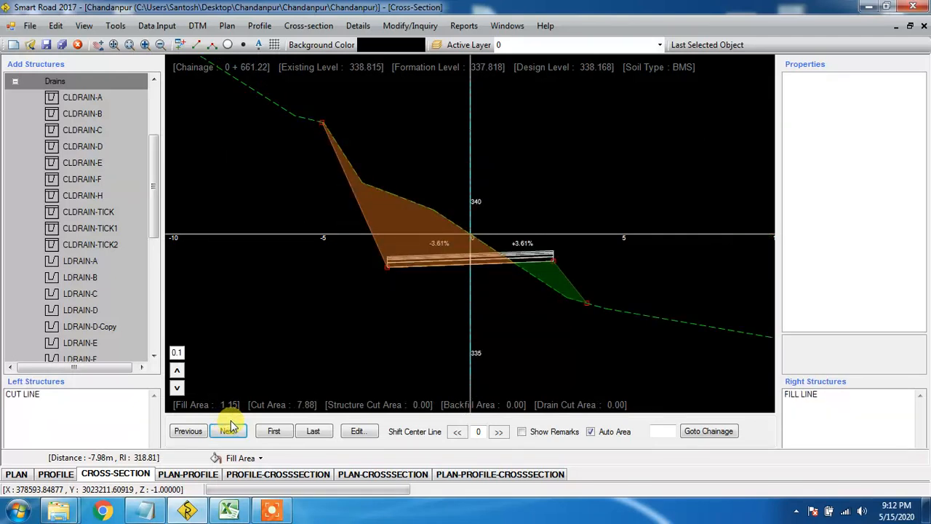
{"action": "left_click", "coordinate": [229, 428]}
{"action": "left_click", "coordinate": [229, 429]}
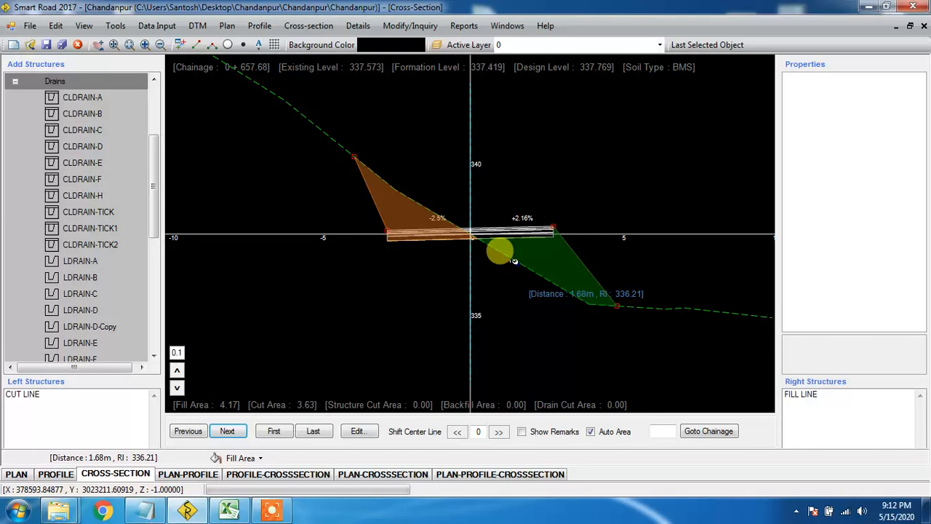
{"action": "key", "text": "Return"}
{"action": "key", "text": "Return"}
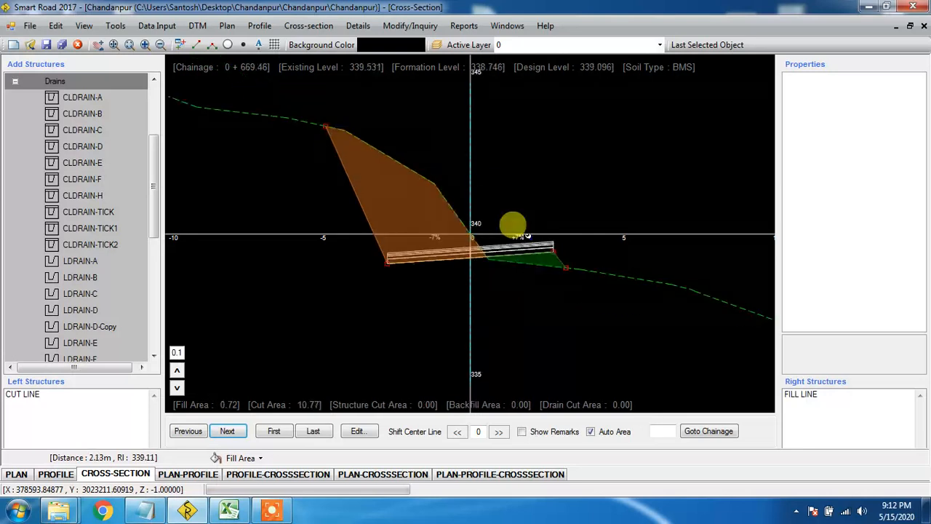
{"action": "key", "text": "Return"}
{"action": "key", "text": "Return"}
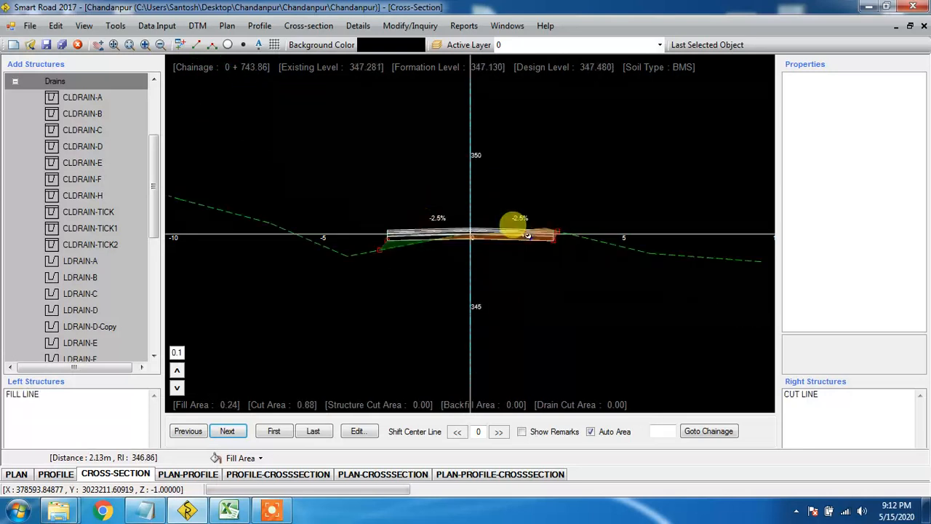
{"action": "key", "text": "Return"}
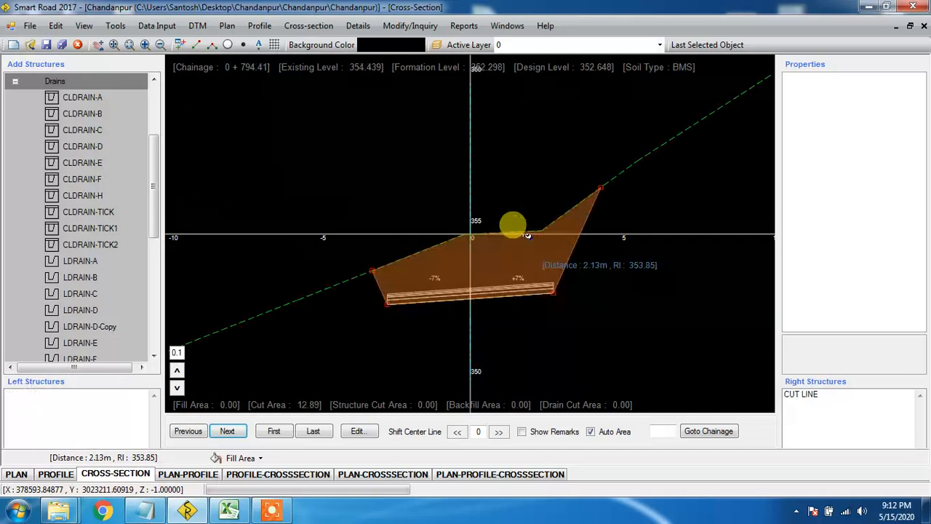
{"action": "key", "text": "Return"}
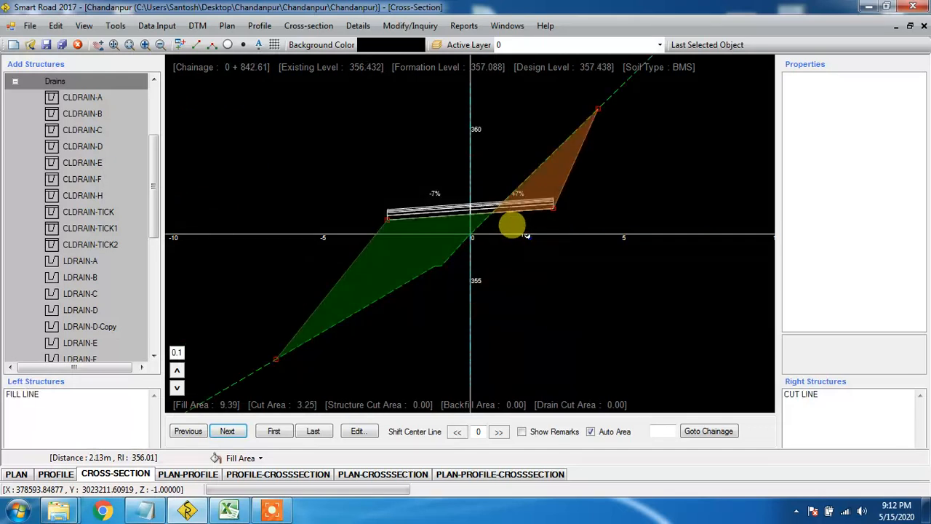
{"action": "scroll", "coordinate": [526, 235], "scroll_direction": "up", "scroll_amount": 1}
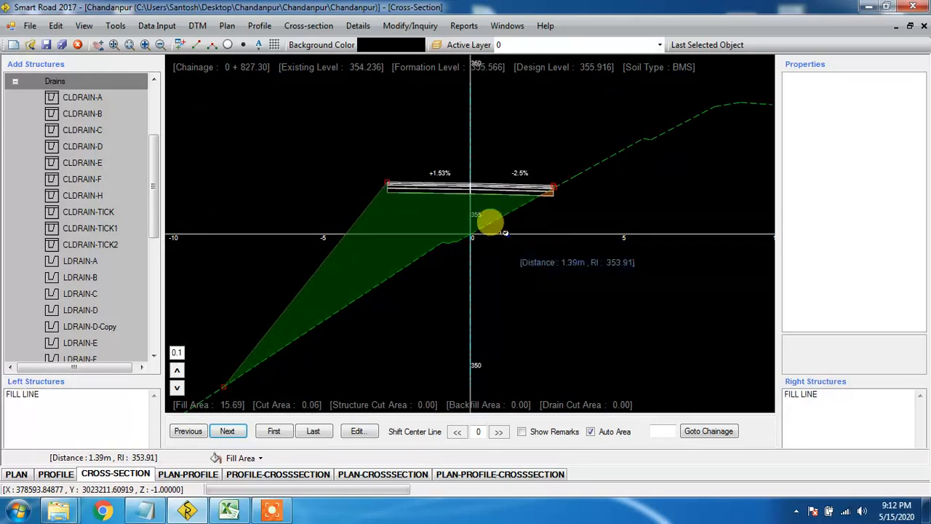
{"action": "scroll", "coordinate": [505, 233], "scroll_direction": "up", "scroll_amount": 1}
{"action": "scroll", "coordinate": [504, 232], "scroll_direction": "down", "scroll_amount": 1}
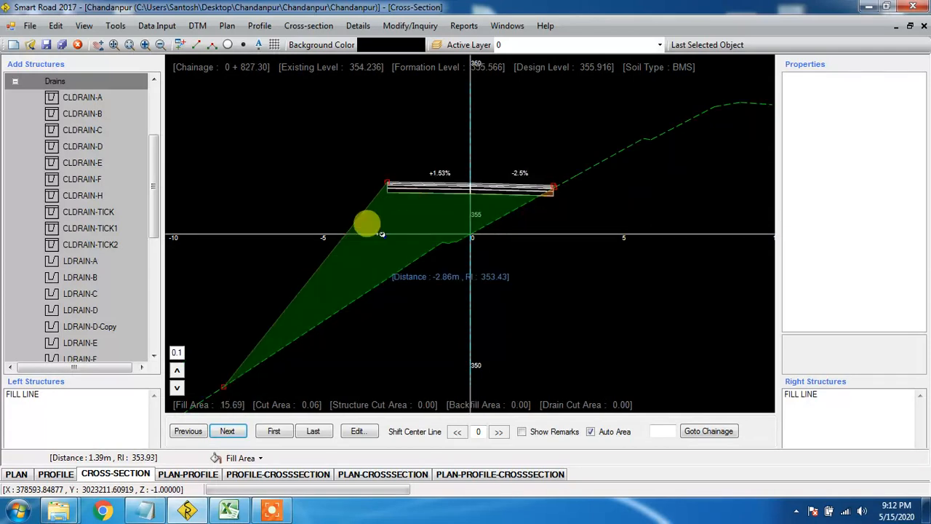
Add an MRW-4M custom masonry retaining wall at the left road edge in the cross-section at chainage 0+827.30
{"action": "left_click", "coordinate": [15, 81]}
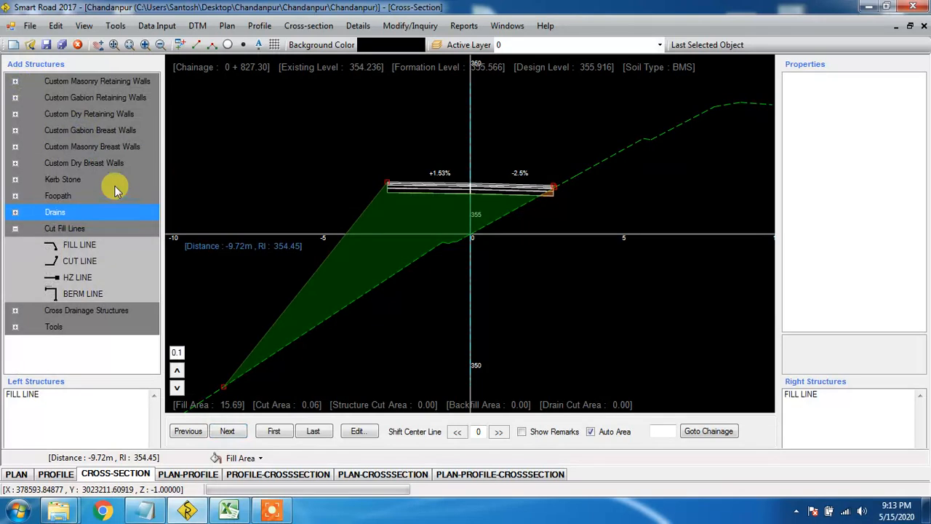
{"action": "left_click", "coordinate": [15, 82]}
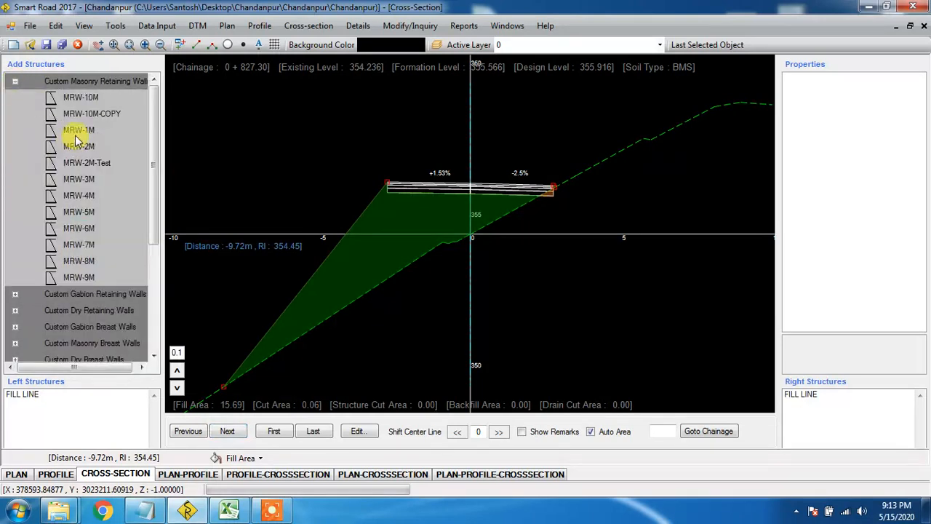
{"action": "left_click", "coordinate": [15, 82]}
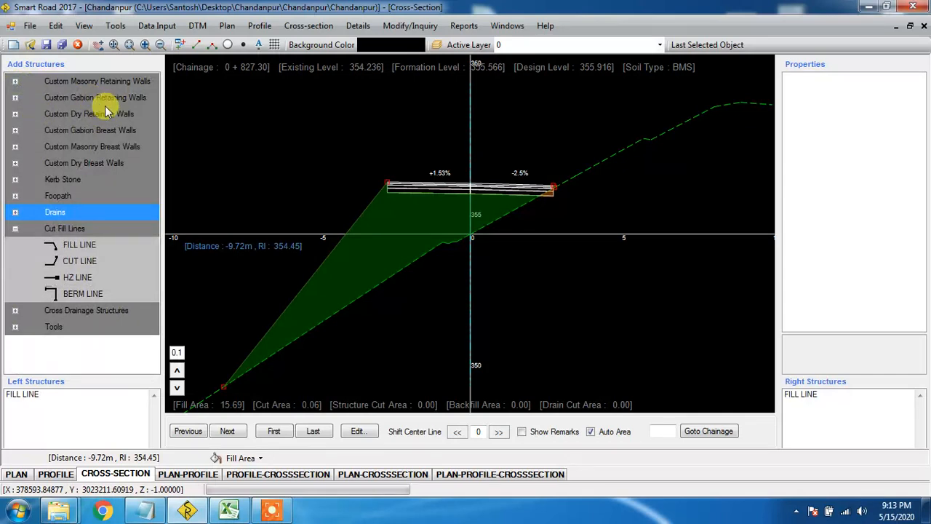
{"action": "left_click", "coordinate": [15, 81]}
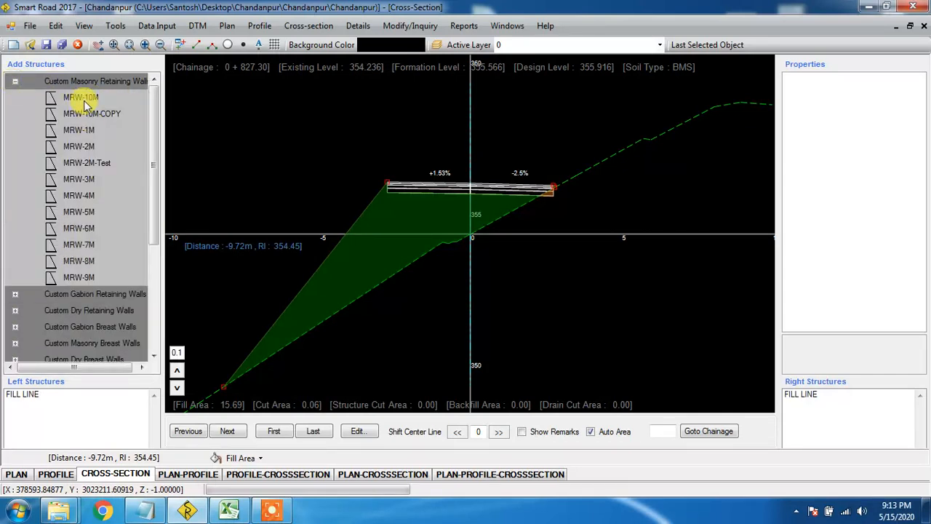
{"action": "left_click", "coordinate": [86, 195]}
{"action": "left_click", "coordinate": [384, 196]}
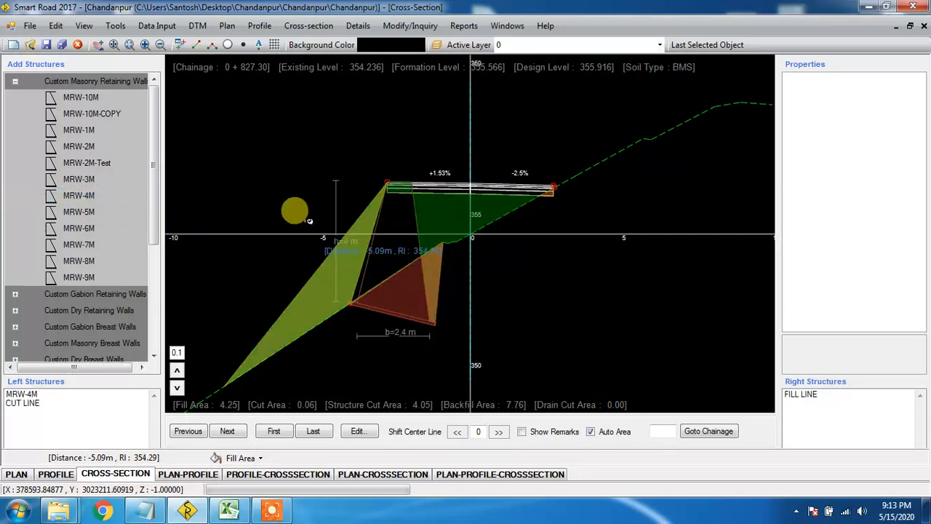
{"action": "middle_click_drag", "start_coordinate": [294, 210], "coordinate": [449, 211]}
{"action": "scroll", "coordinate": [449, 212], "scroll_direction": "down", "scroll_amount": 1}
{"action": "scroll", "coordinate": [449, 211], "scroll_direction": "up", "scroll_amount": 2}
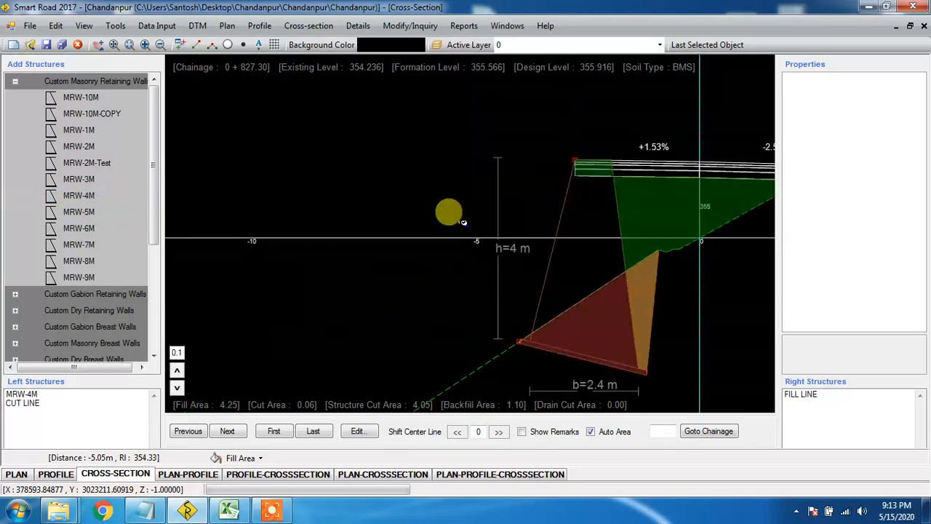
{"action": "scroll", "coordinate": [462, 221], "scroll_direction": "down", "scroll_amount": 1}
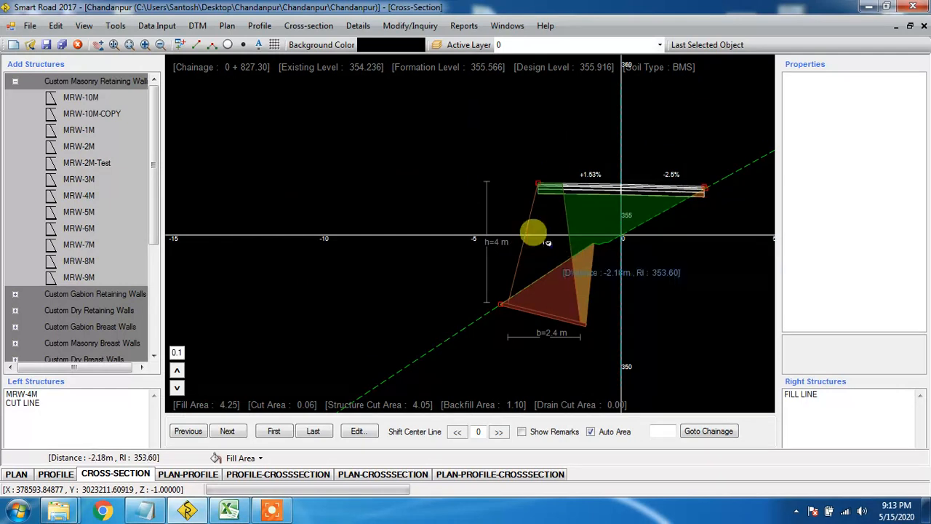
Add an LDRAIN-A side drain at the right road edge in the cross-section at chainage 0+827.30
{"action": "left_click", "coordinate": [14, 81]}
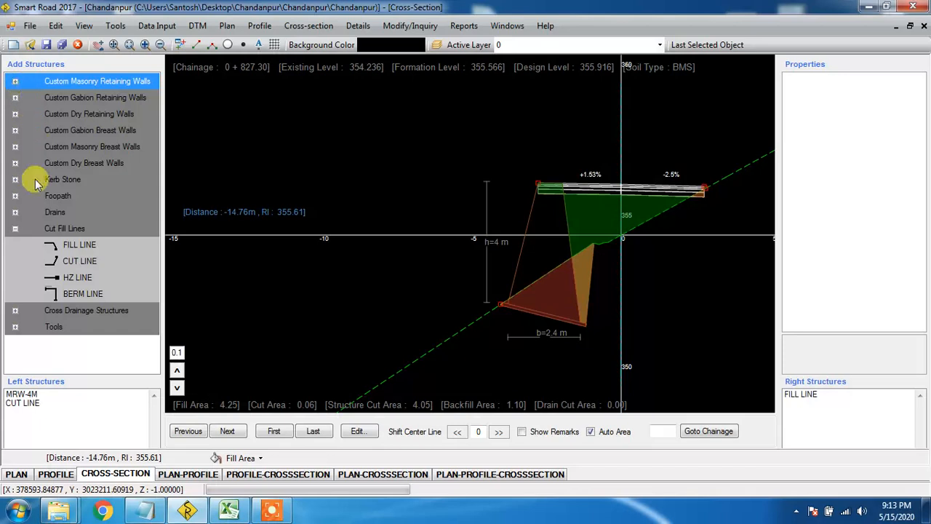
{"action": "left_click", "coordinate": [15, 211]}
{"action": "left_click_drag", "start_coordinate": [83, 266], "coordinate": [673, 210]}
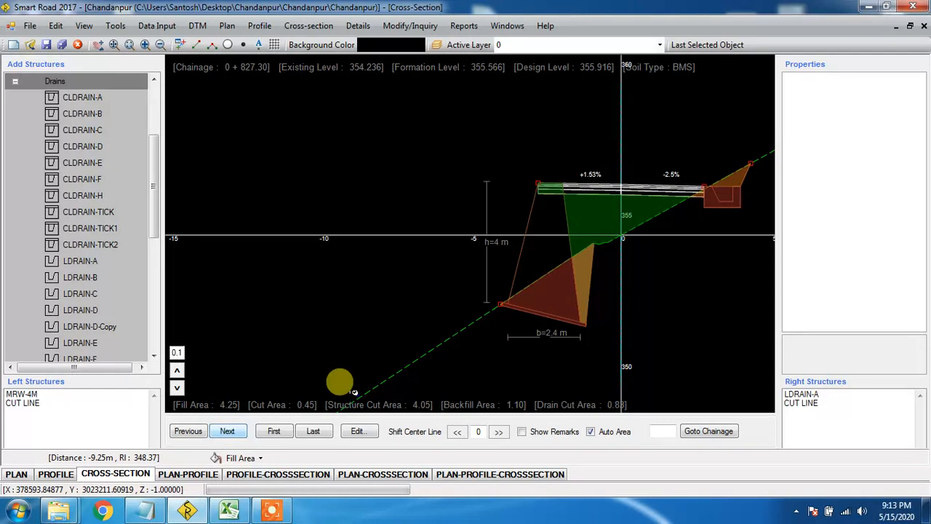
Advance to chainage 0+838.67 and copy the structures from the previous cross-section
{"action": "left_click", "coordinate": [229, 430]}
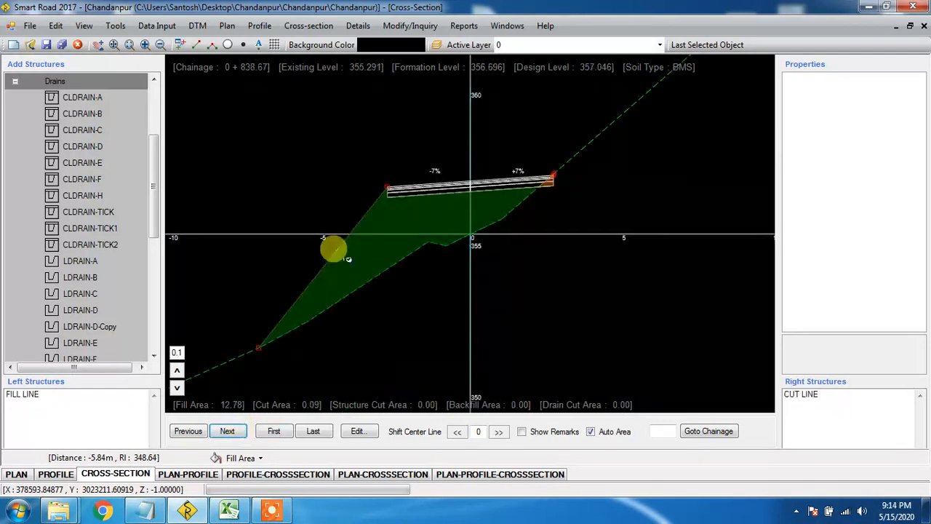
{"action": "left_click", "coordinate": [310, 25]}
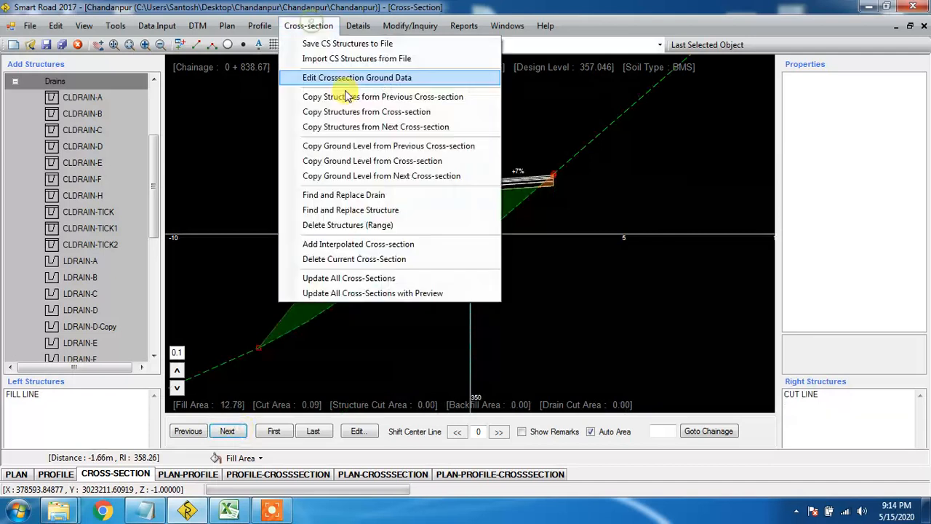
{"action": "left_click", "coordinate": [350, 98]}
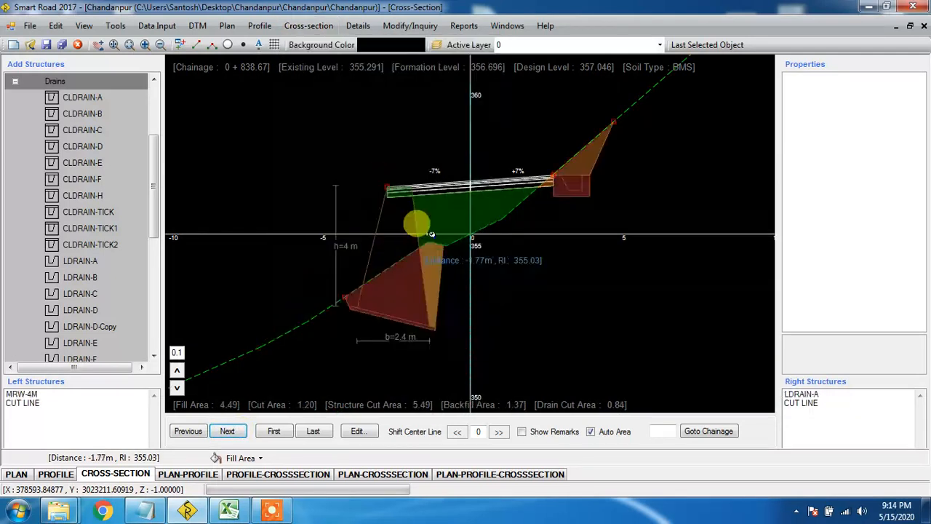
Set the wall height of the left MRW-4M retaining wall at chainage 0+838.67 to 3.5 m
{"action": "left_click", "coordinate": [21, 395]}
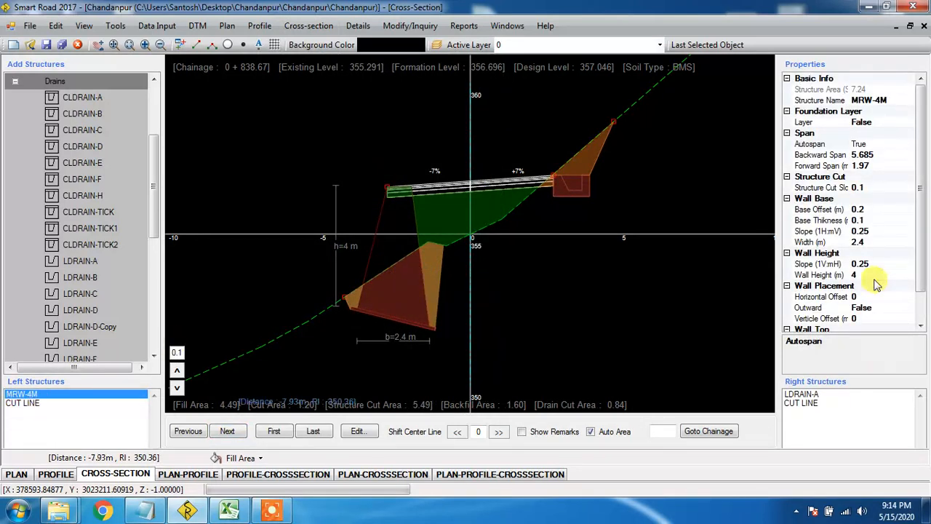
{"action": "left_click_drag", "start_coordinate": [873, 276], "coordinate": [759, 275]}
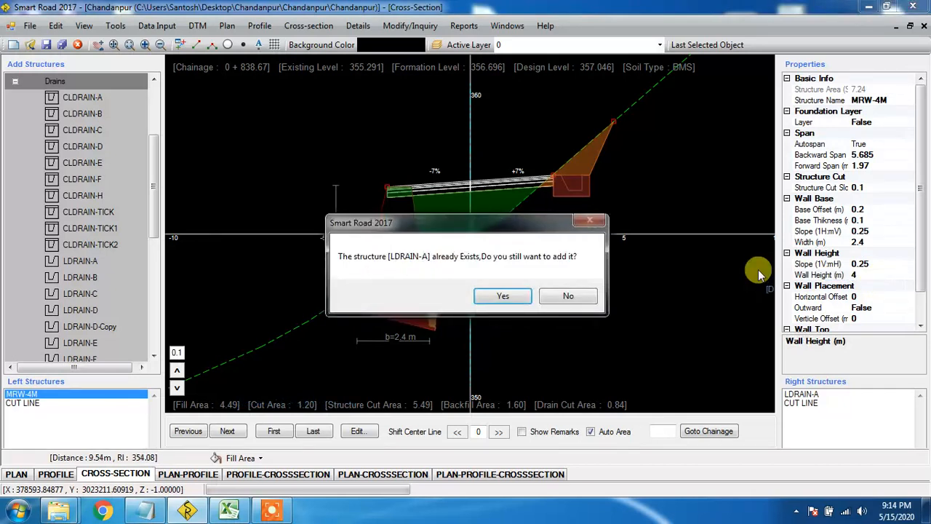
{"action": "left_click", "coordinate": [555, 295]}
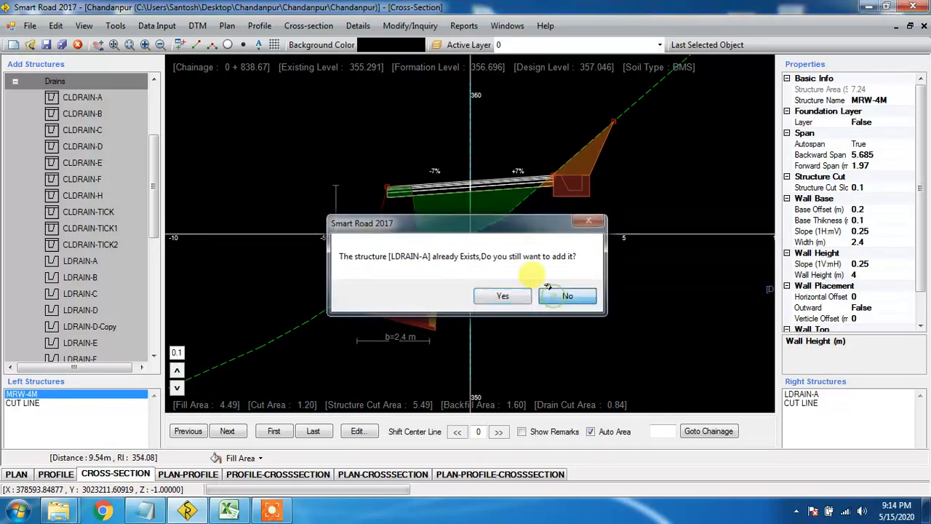
{"action": "left_click", "coordinate": [866, 276]}
{"action": "key", "text": "BackSpace"}
{"action": "type", "text": "3.5"}
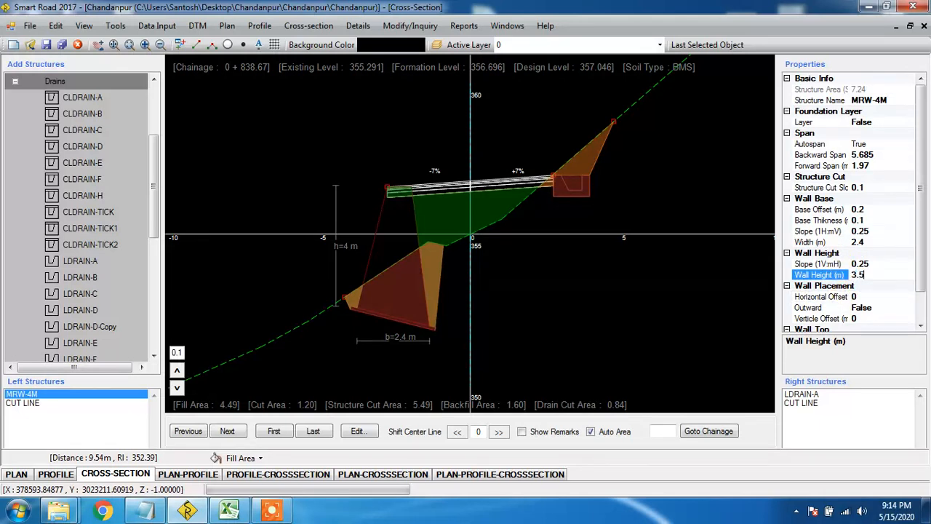
{"action": "key", "text": "Return"}
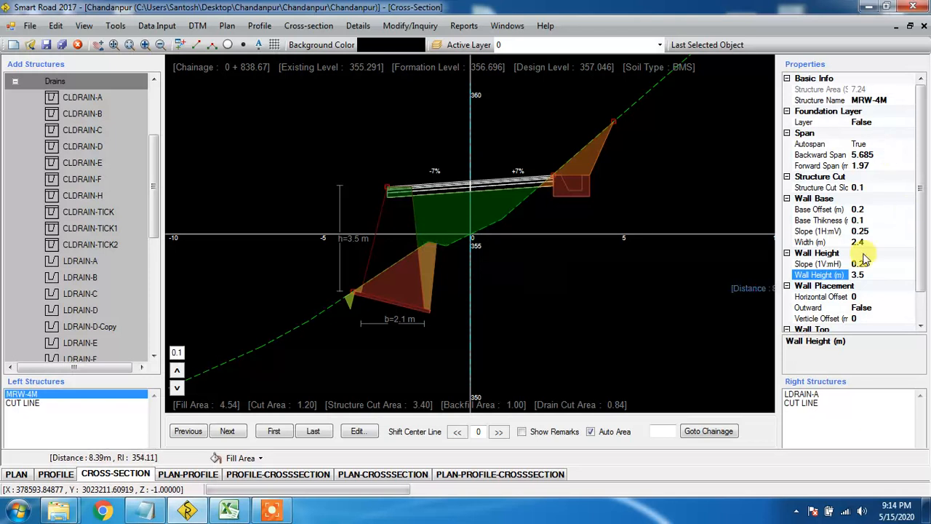
Advance to chainage 0+842.61 and copy the structures from the previous cross-section
{"action": "left_click", "coordinate": [227, 431]}
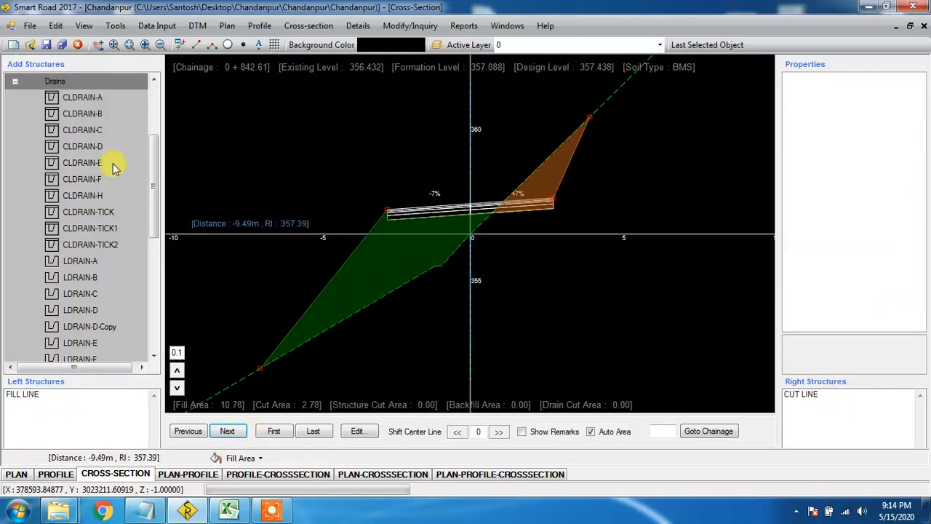
{"action": "scroll", "coordinate": [154, 171], "scroll_direction": "up", "scroll_amount": 3}
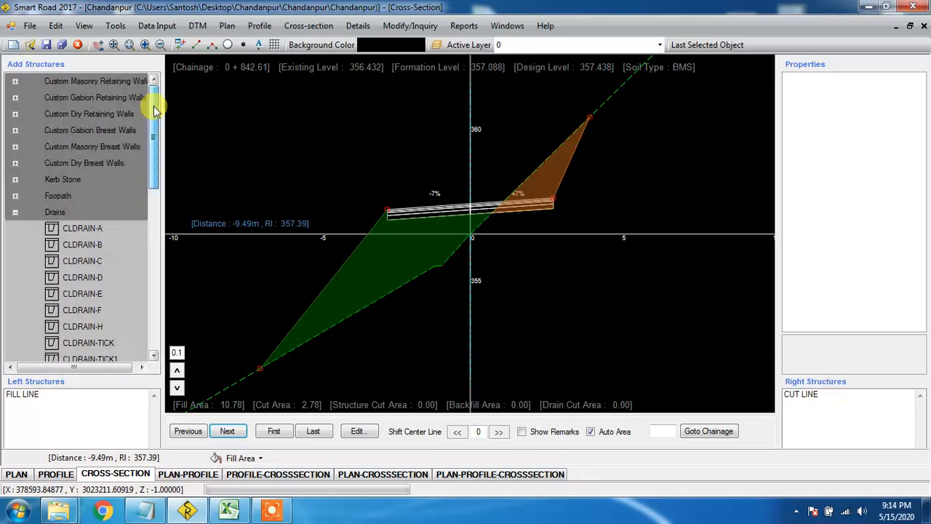
{"action": "left_click", "coordinate": [288, 28]}
{"action": "left_click", "coordinate": [406, 98]}
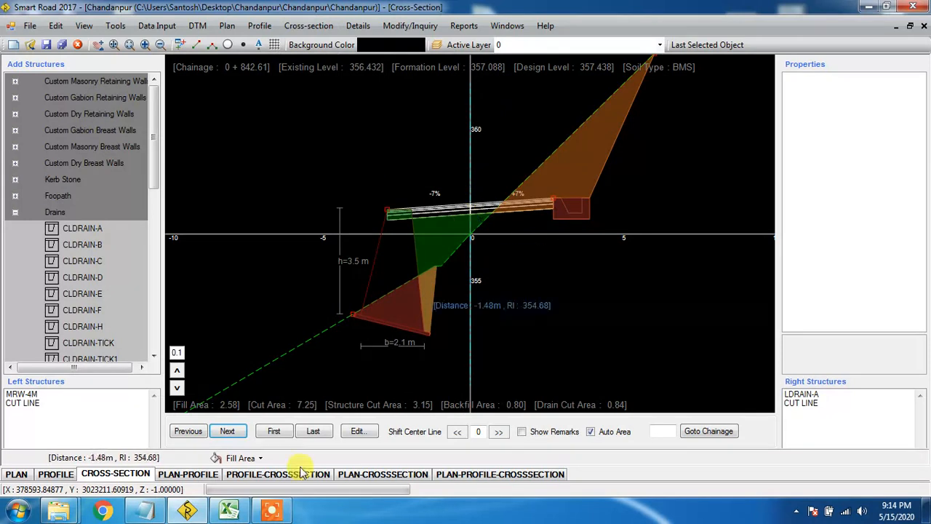
Go to chainage 0+846.54 and copy the structures from the previous cross-section
{"action": "left_click", "coordinate": [237, 437]}
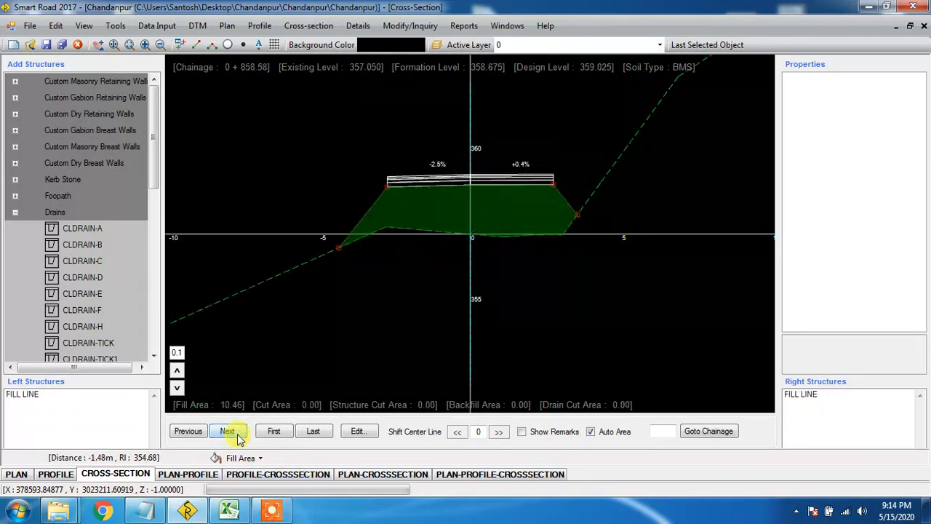
{"action": "left_click", "coordinate": [190, 432]}
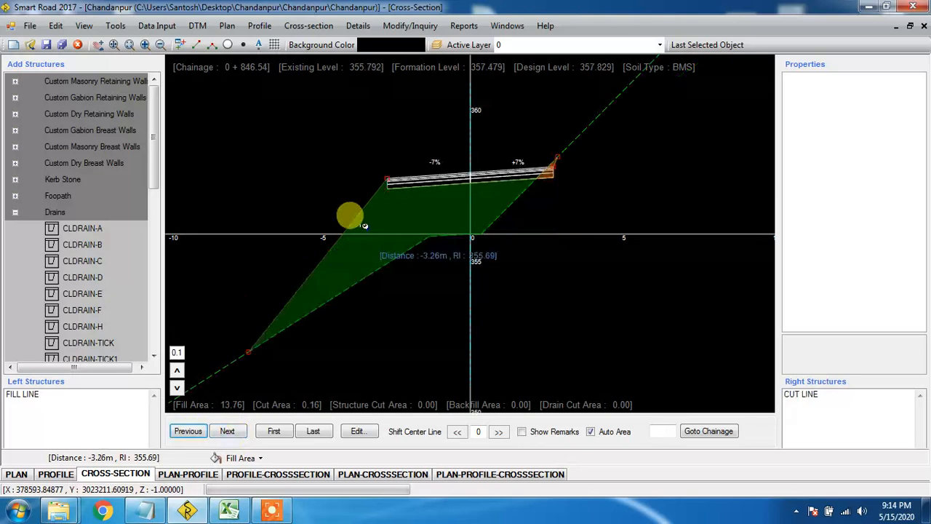
{"action": "left_click", "coordinate": [260, 27]}
{"action": "mouse_move", "coordinate": [302, 25]}
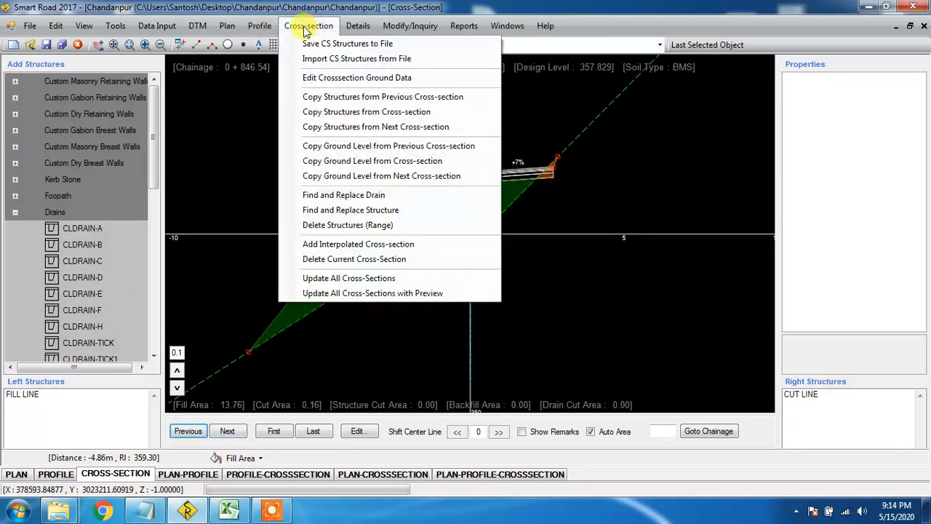
{"action": "left_click", "coordinate": [369, 99]}
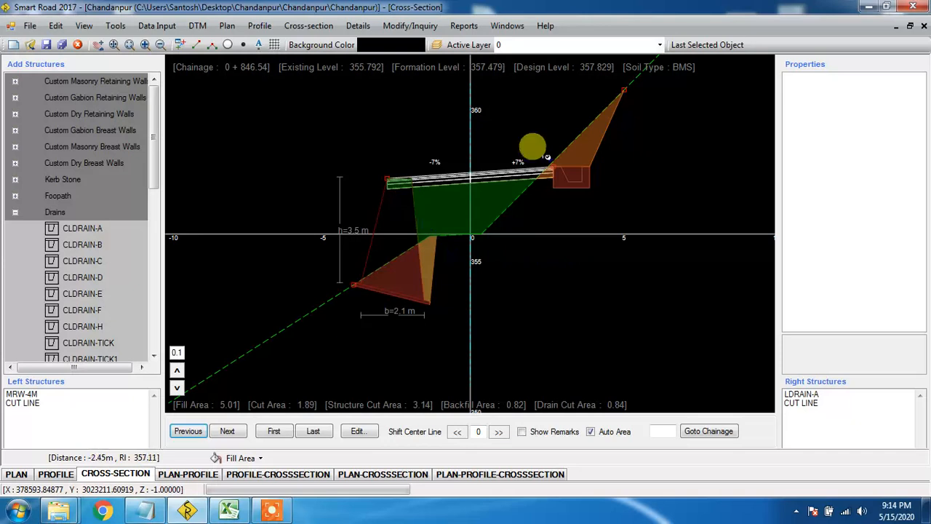
Advance to the cross-section at chainage 0+860.78 and look through the available cross drainage structures
{"action": "left_click", "coordinate": [228, 432]}
{"action": "left_click", "coordinate": [228, 432]}
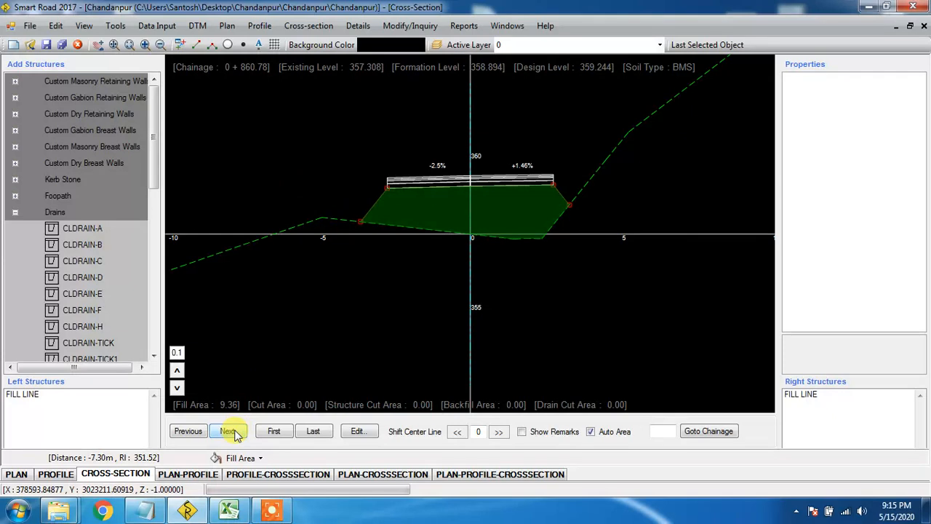
{"action": "left_click", "coordinate": [15, 212]}
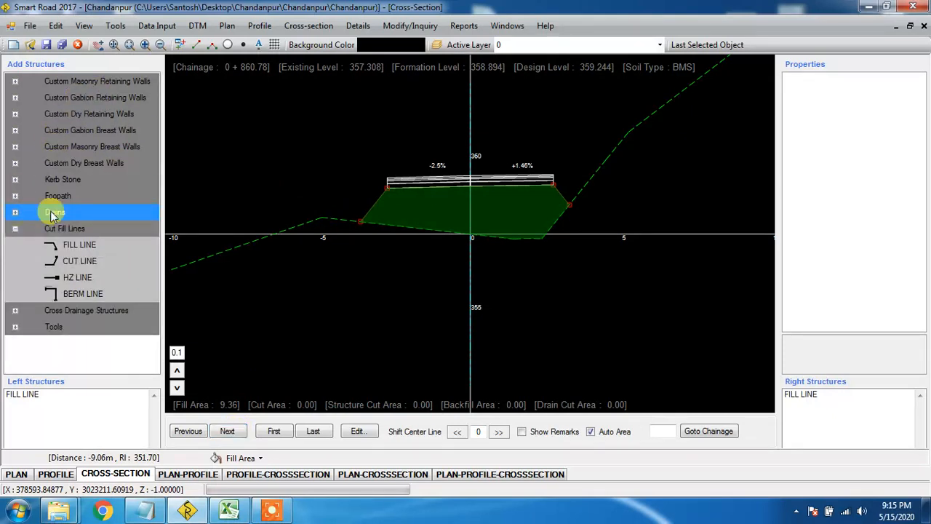
{"action": "left_click", "coordinate": [15, 229]}
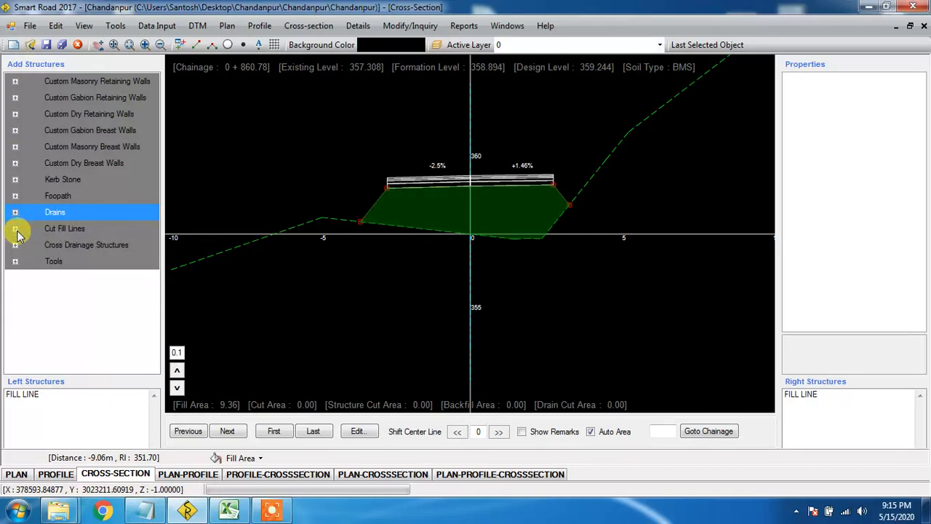
{"action": "left_click", "coordinate": [16, 245]}
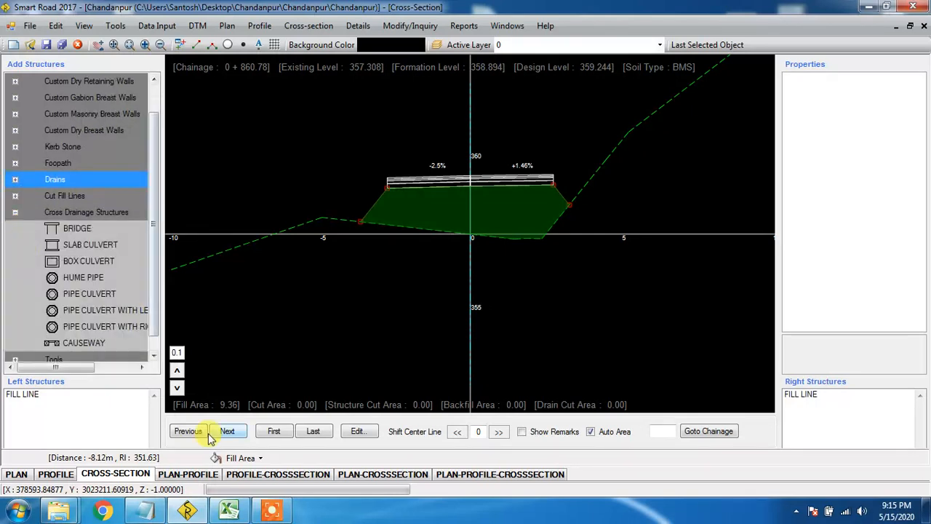
Examine the road profile around the sag point after the first crest to read its chainage
{"action": "left_click", "coordinate": [64, 478]}
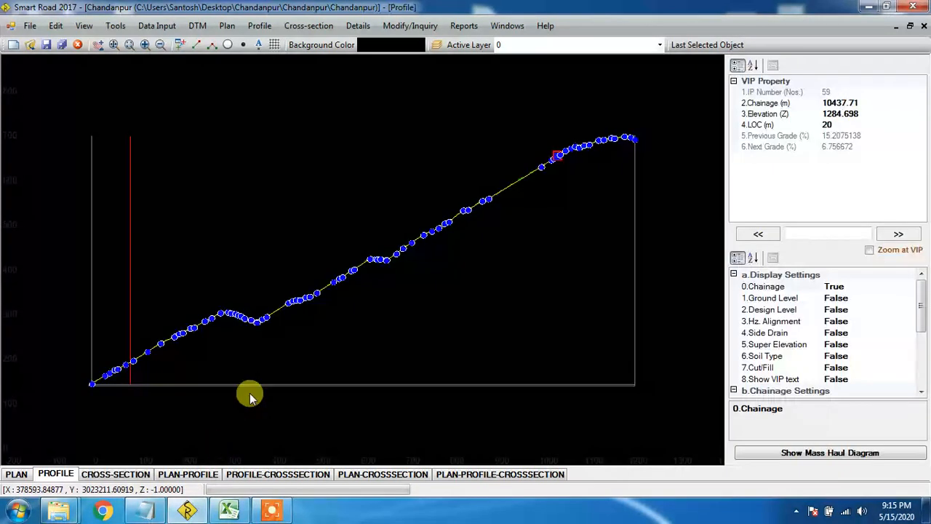
{"action": "scroll", "coordinate": [363, 265], "scroll_direction": "up", "scroll_amount": 2}
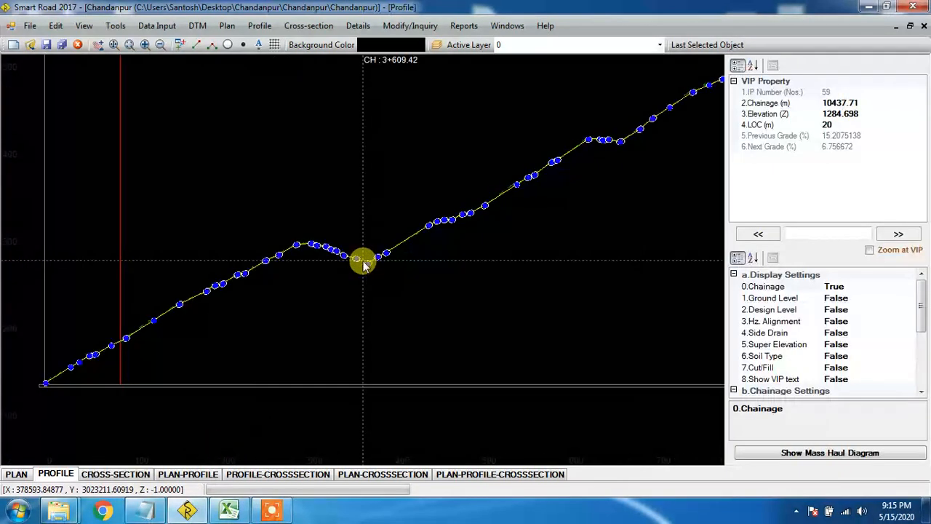
{"action": "scroll", "coordinate": [364, 264], "scroll_direction": "up", "scroll_amount": 2}
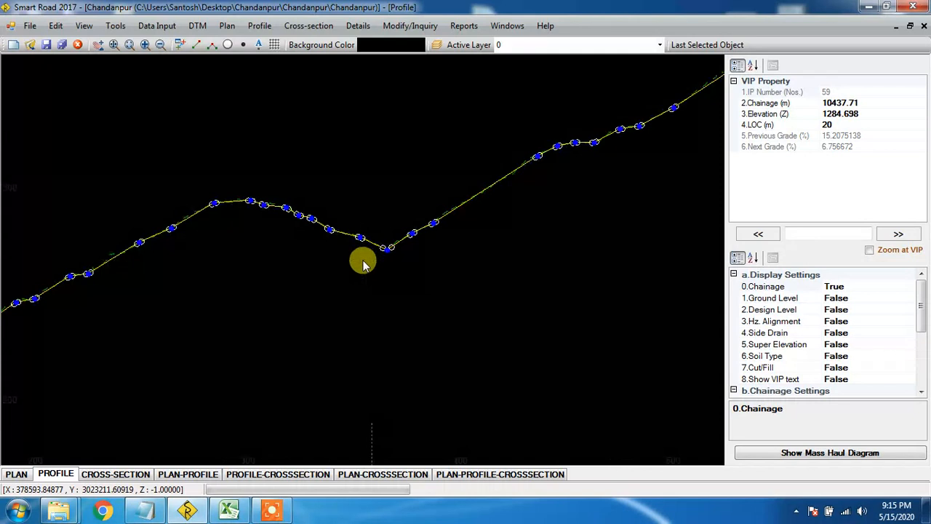
{"action": "scroll", "coordinate": [364, 264], "scroll_direction": "up", "scroll_amount": 2}
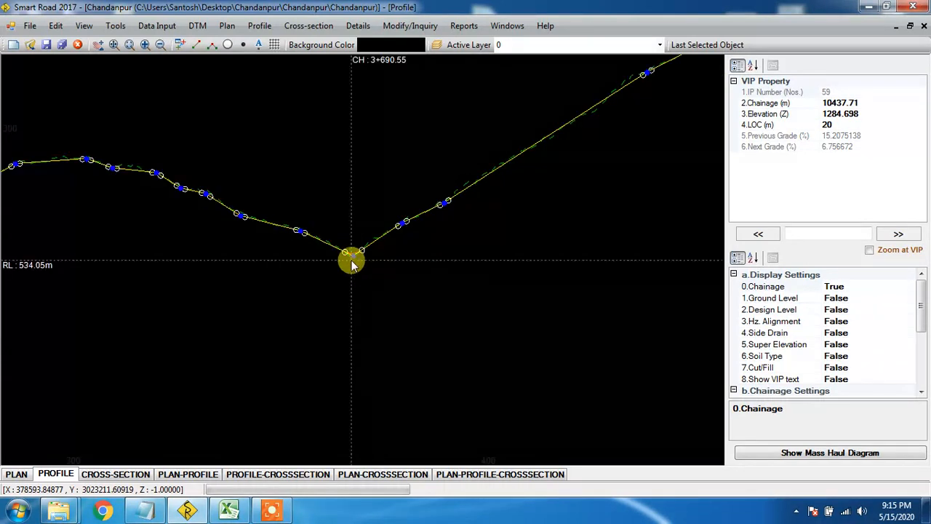
Open the cross-section view and go to the cross-section at chainage 3600
{"action": "left_click", "coordinate": [116, 475]}
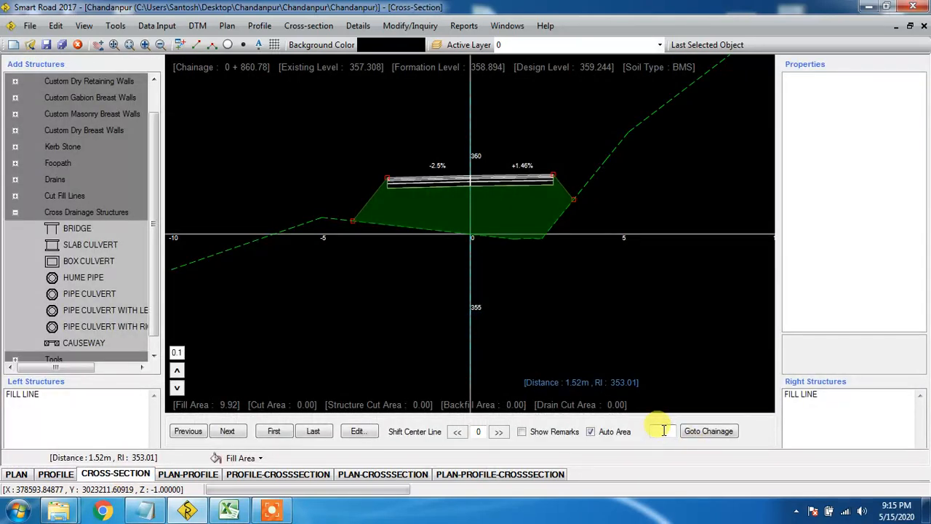
{"action": "type", "text": "3690"}
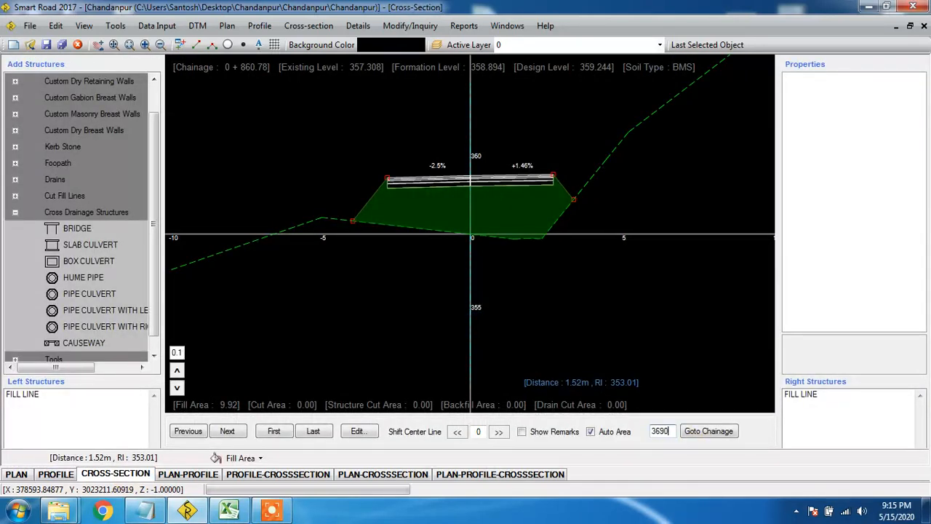
{"action": "key", "text": "Return"}
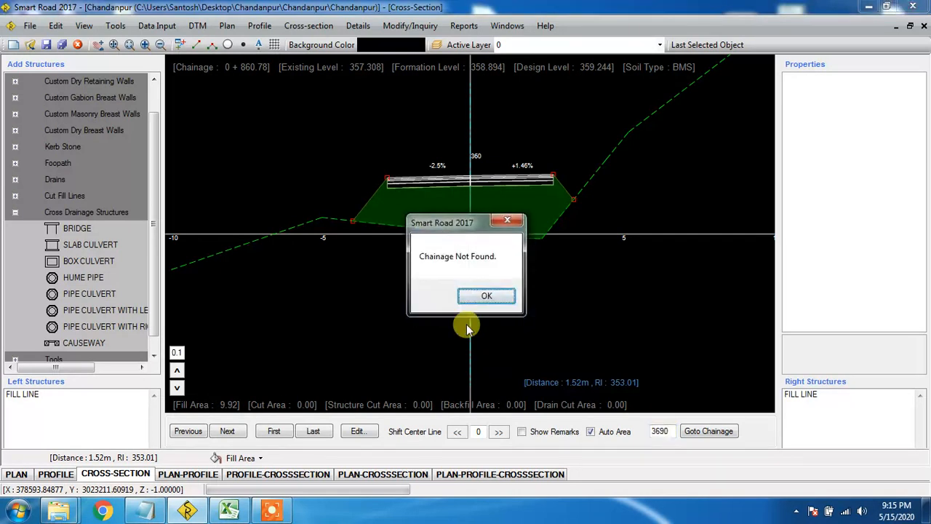
{"action": "left_click", "coordinate": [482, 295]}
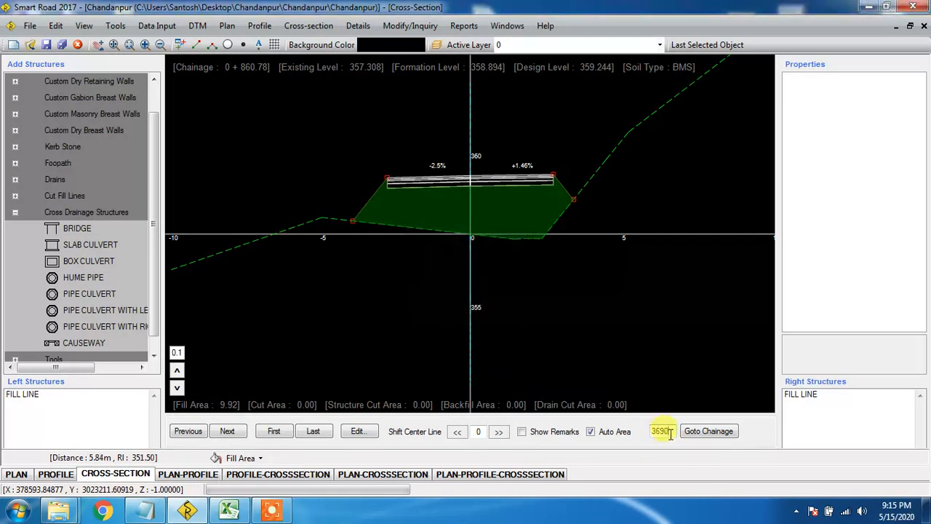
{"action": "left_click_drag", "start_coordinate": [671, 430], "coordinate": [661, 430]}
{"action": "type", "text": "00"}
{"action": "key", "text": "Return"}
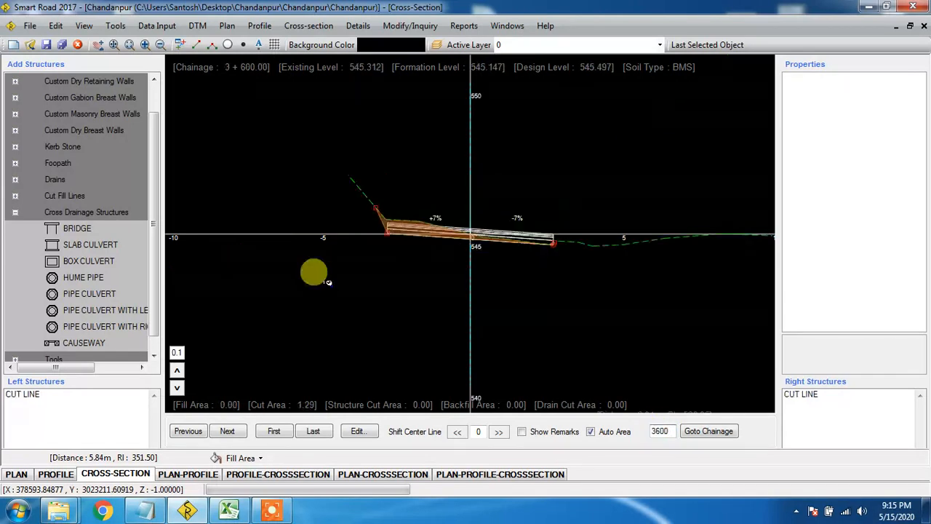
Examine the cross-sections from chainage 3+600.00 to 3+699.91 around the sag point for a suitable cross drainage location
{"action": "left_click", "coordinate": [228, 432]}
{"action": "left_click", "coordinate": [228, 431]}
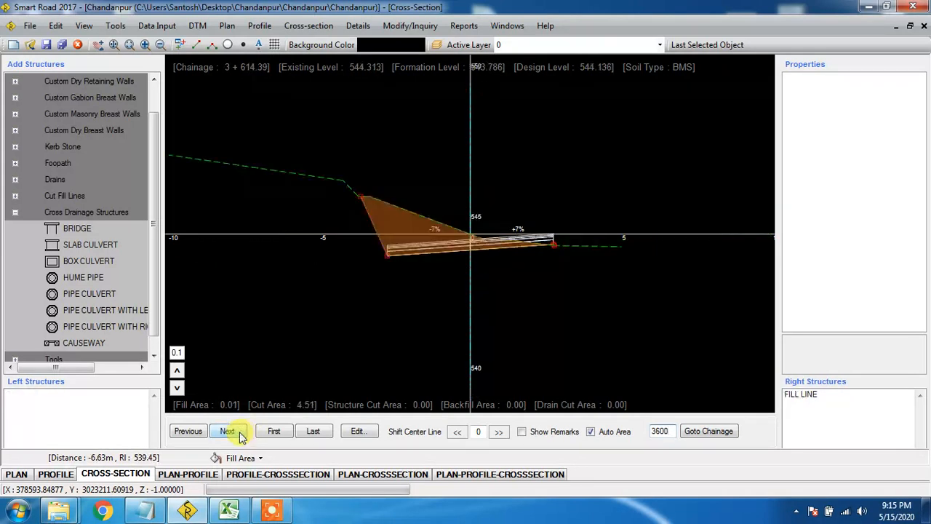
{"action": "left_click", "coordinate": [228, 432]}
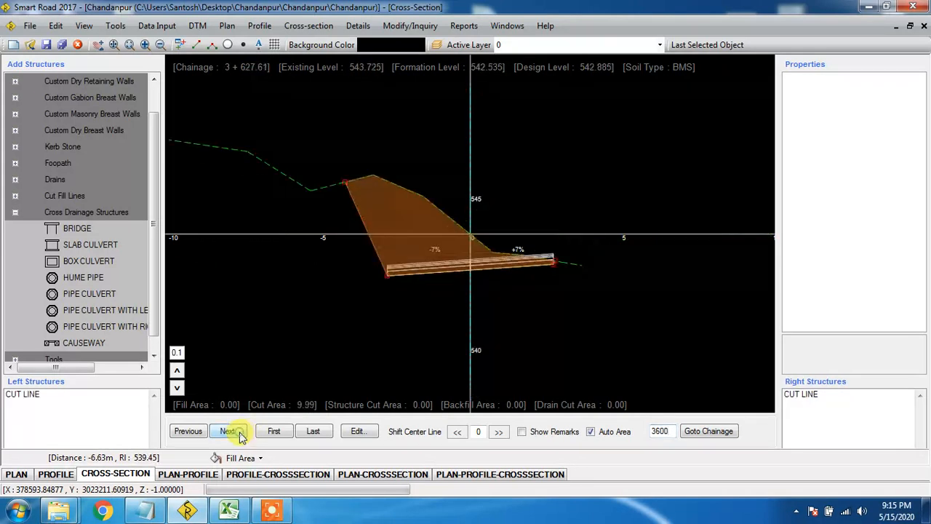
{"action": "left_click", "coordinate": [228, 431]}
{"action": "left_click", "coordinate": [241, 434]}
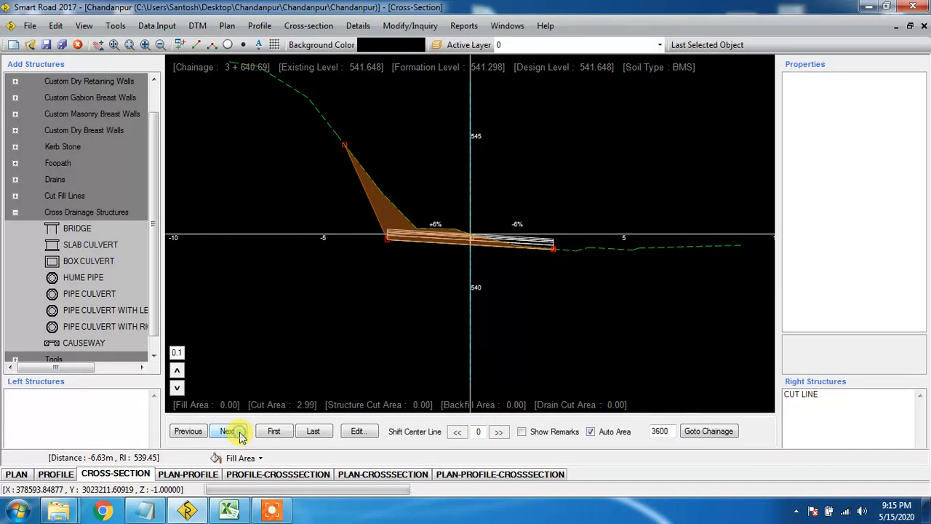
{"action": "left_click", "coordinate": [241, 434]}
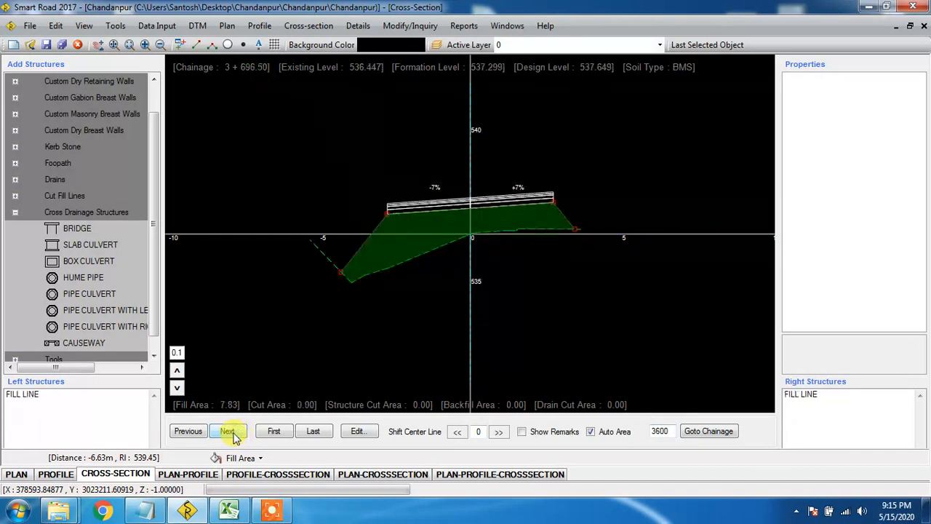
{"action": "left_click", "coordinate": [187, 431]}
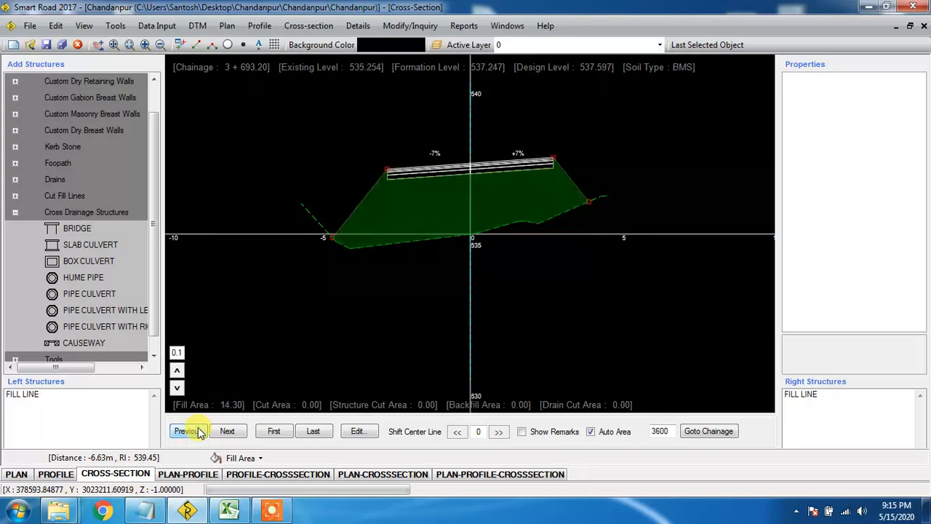
{"action": "left_click", "coordinate": [228, 432]}
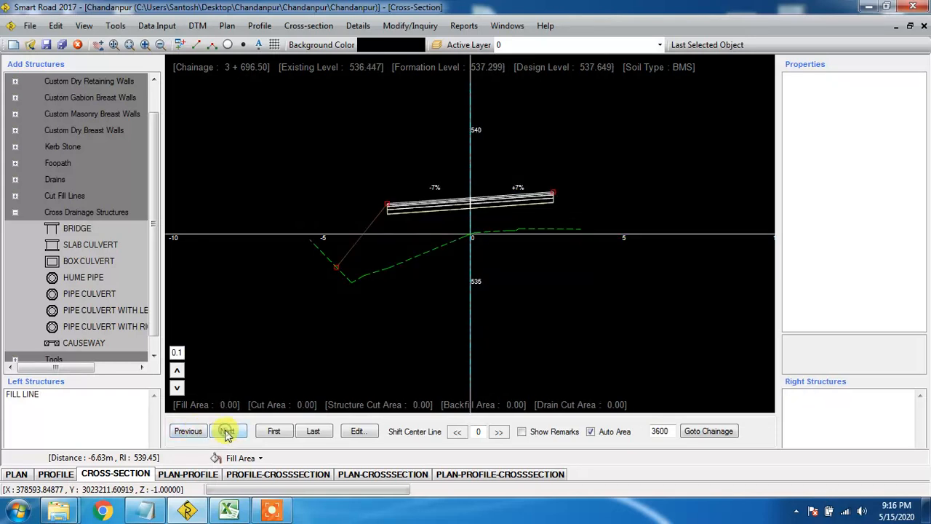
{"action": "left_click", "coordinate": [228, 432]}
{"action": "left_click", "coordinate": [228, 432]}
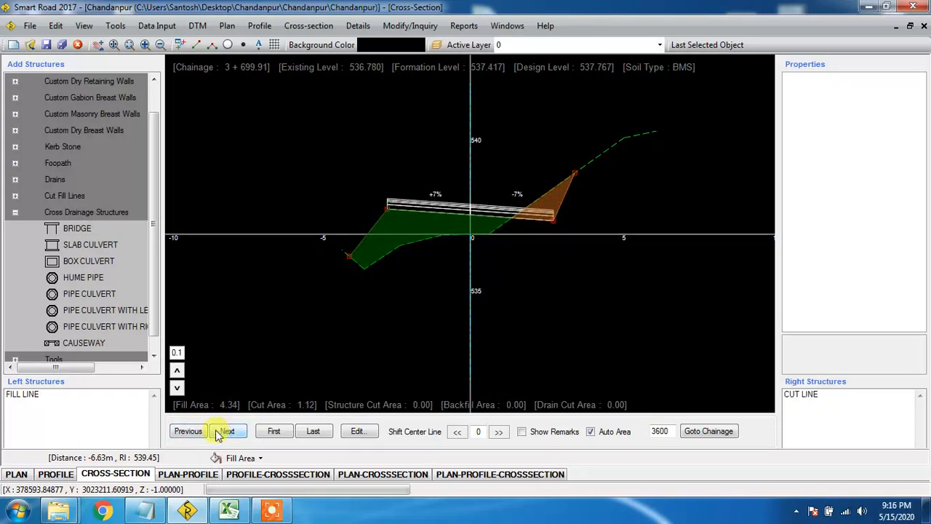
{"action": "left_click", "coordinate": [191, 432]}
{"action": "left_click", "coordinate": [189, 431]}
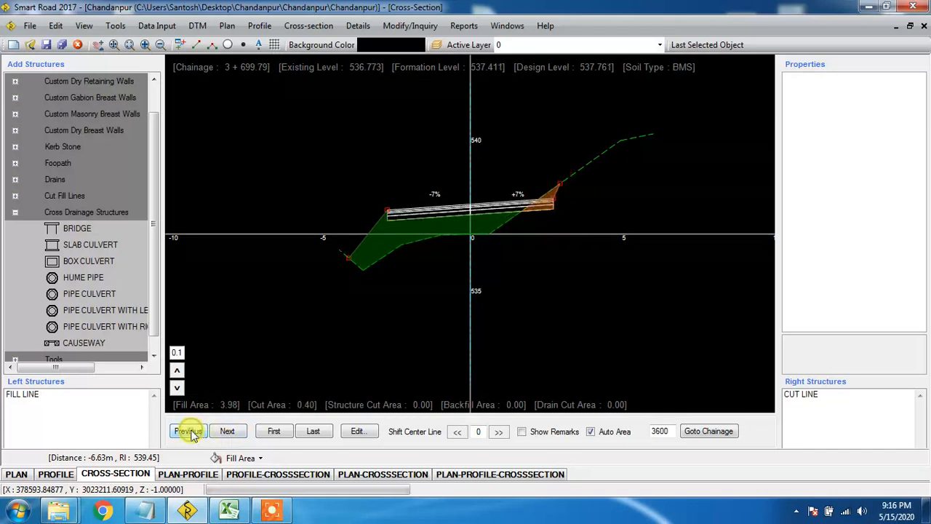
{"action": "left_click", "coordinate": [189, 431]}
{"action": "left_click", "coordinate": [199, 434]}
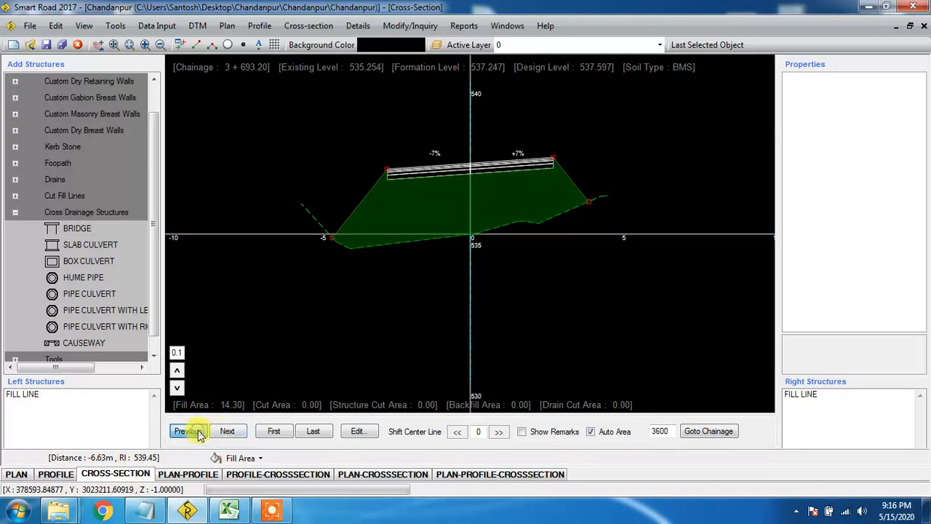
Go to the cross-section at chainage 3+699.79 and add a pipe culvert with right side catchpit
{"action": "left_click", "coordinate": [225, 434]}
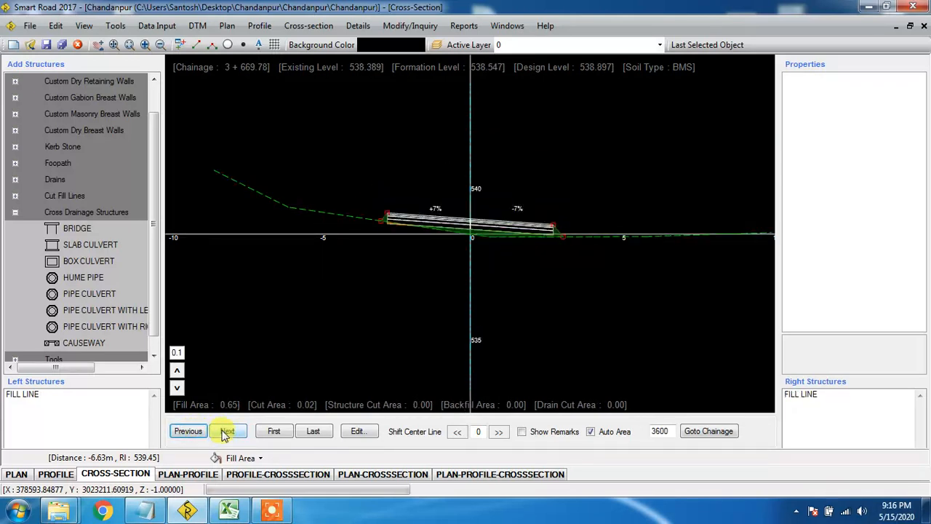
{"action": "left_click", "coordinate": [226, 432]}
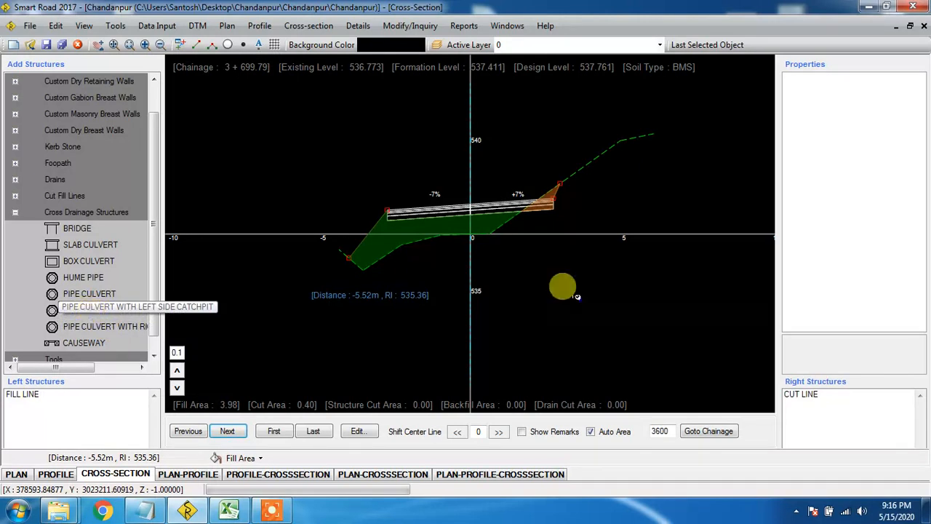
{"action": "left_click", "coordinate": [83, 327]}
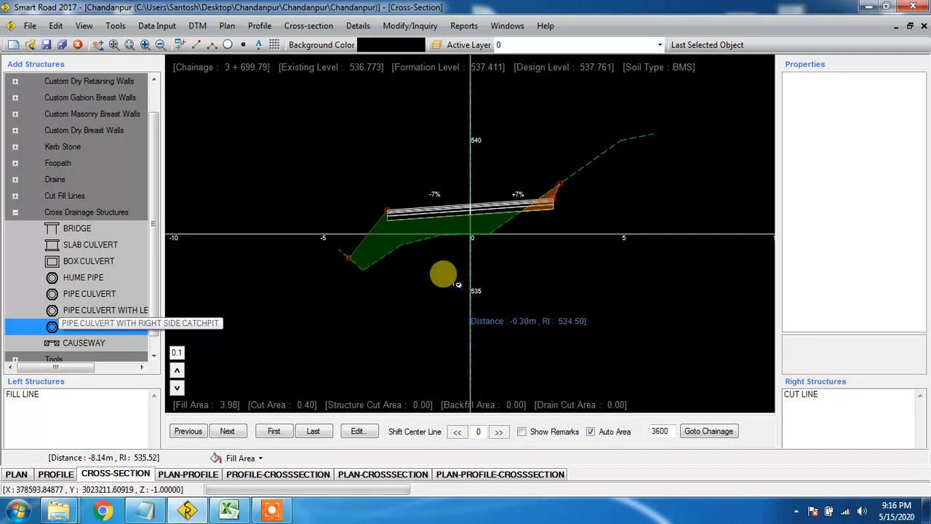
{"action": "left_click", "coordinate": [457, 283]}
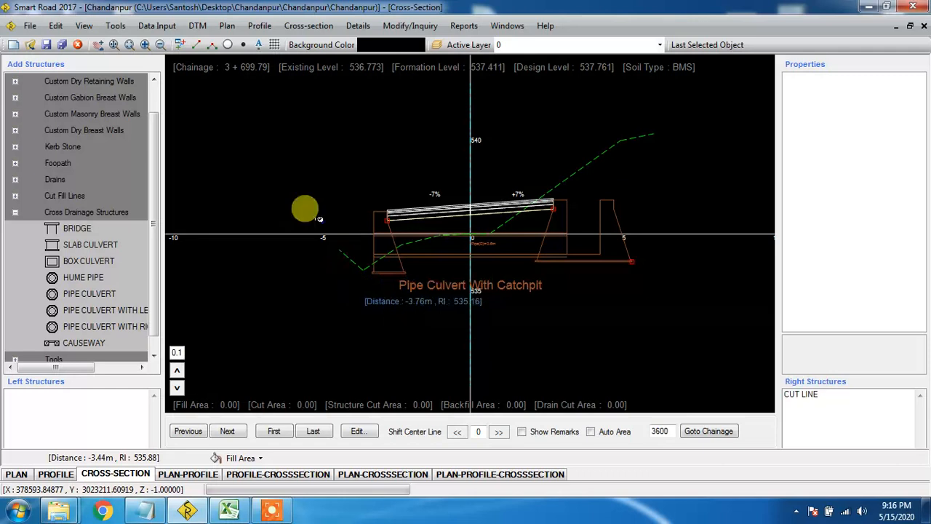
Try a road footpath on the road's right side at chainage 3+699.91, and delete it
{"action": "left_click", "coordinate": [14, 212]}
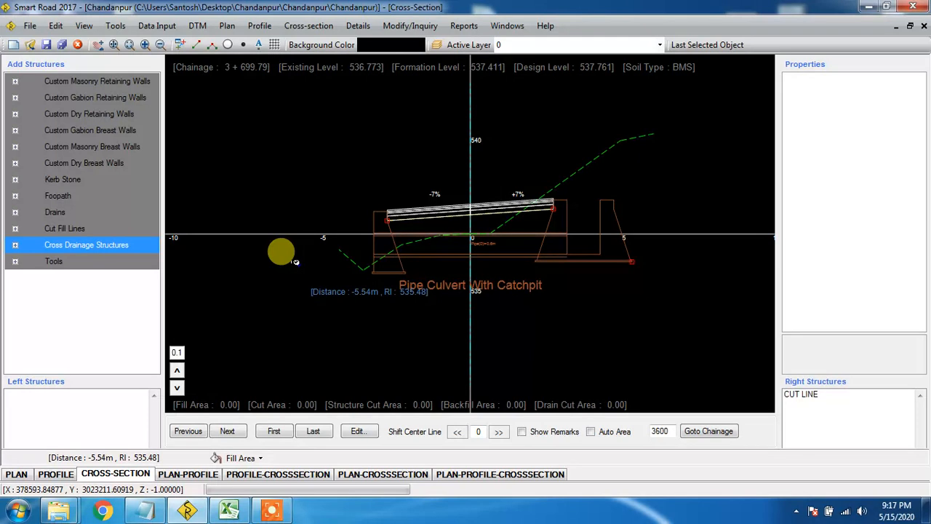
{"action": "left_click", "coordinate": [15, 196]}
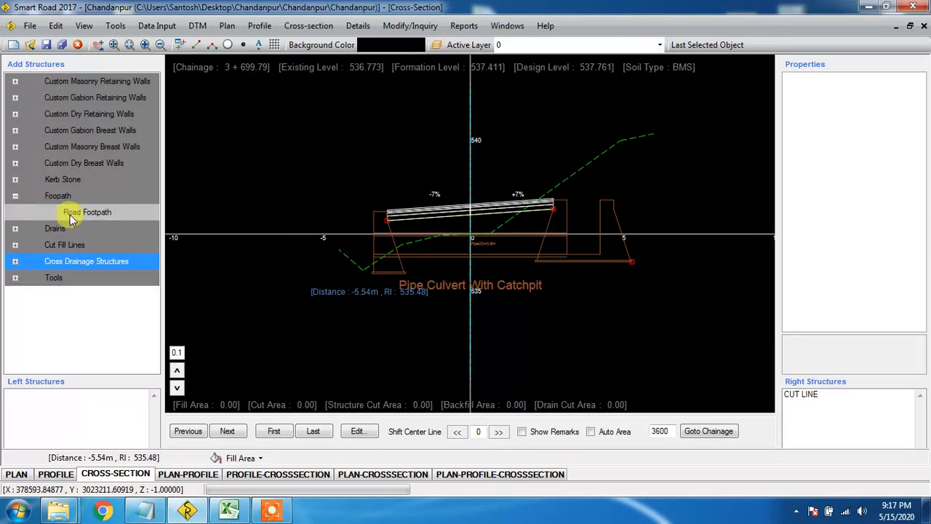
{"action": "left_click", "coordinate": [73, 215]}
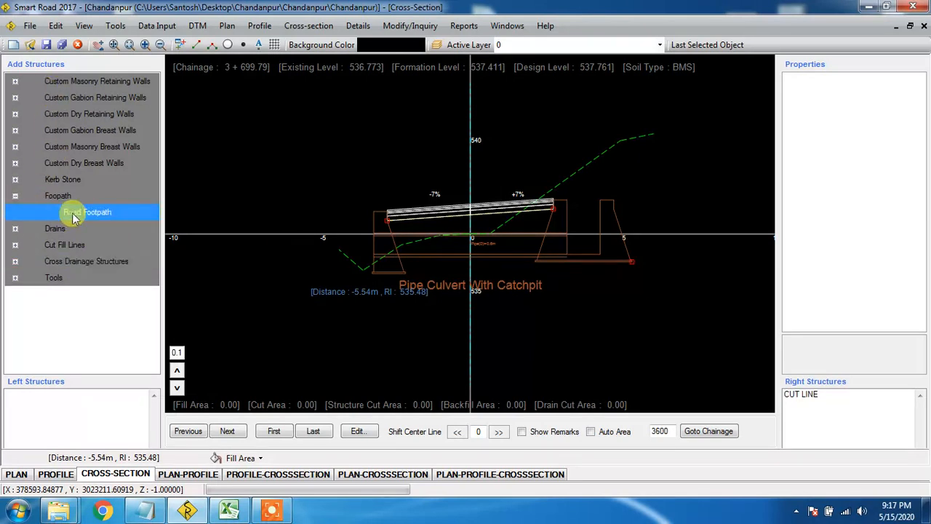
{"action": "left_click", "coordinate": [227, 431]}
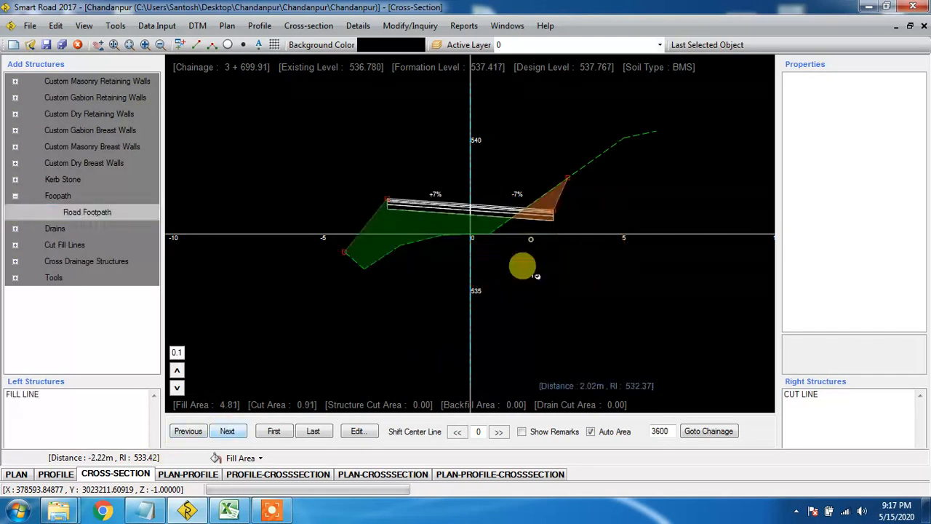
{"action": "left_click", "coordinate": [535, 212]}
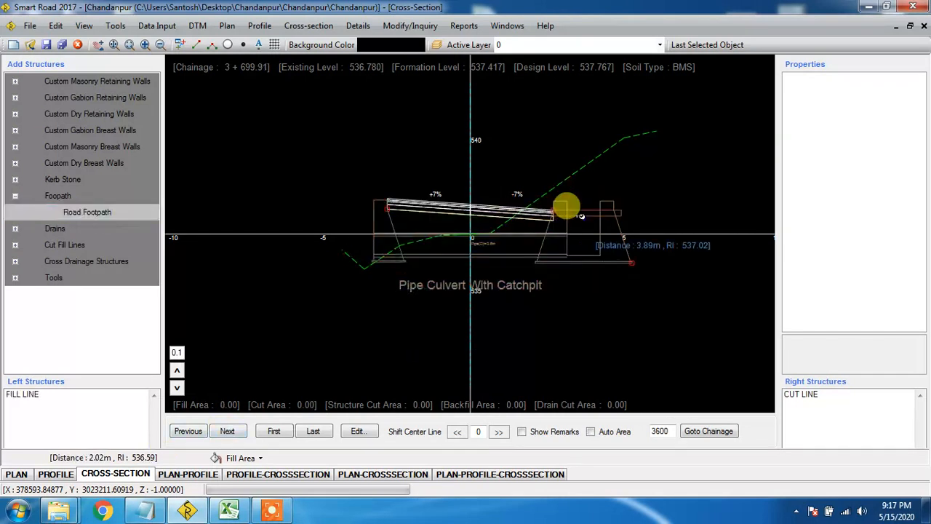
{"action": "right_click", "coordinate": [807, 397]}
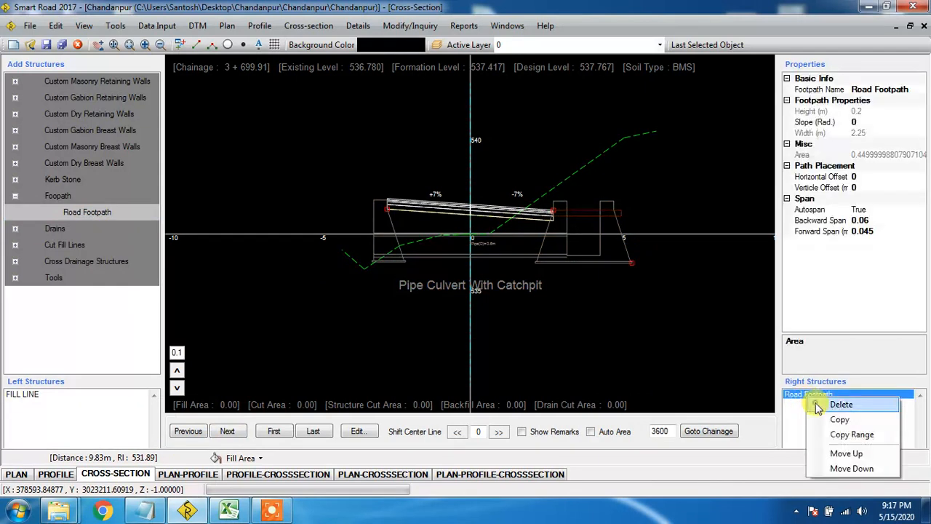
{"action": "left_click", "coordinate": [841, 405]}
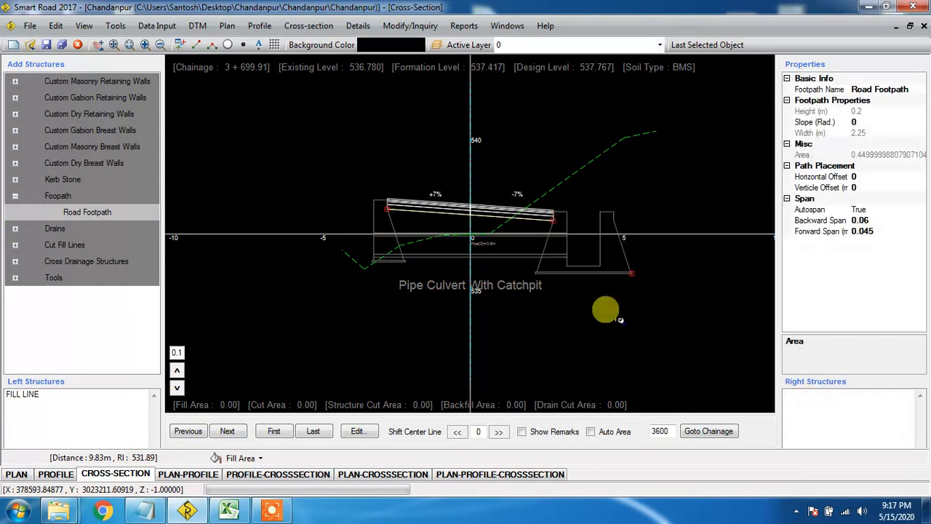
Look through the cross-sections beyond the culvert up to chainage 3+725.14
{"action": "left_click", "coordinate": [227, 431]}
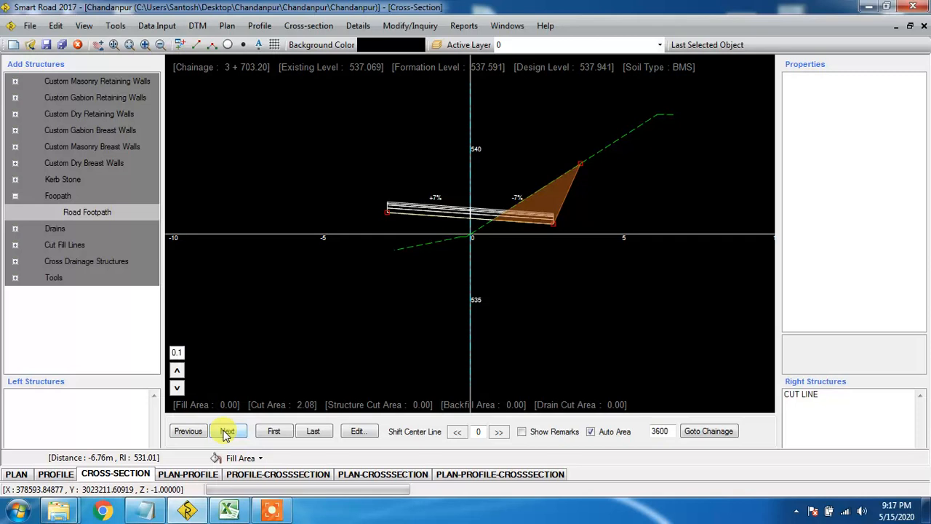
{"action": "left_click", "coordinate": [234, 433]}
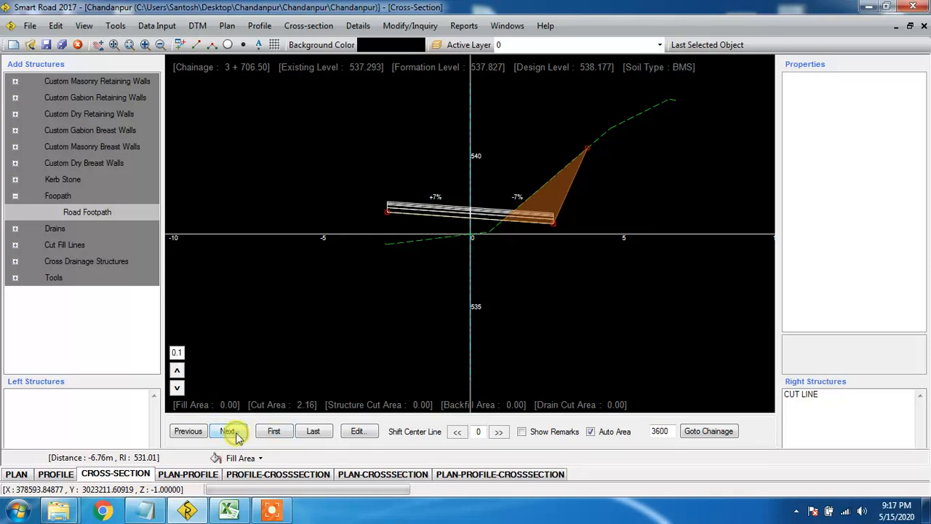
{"action": "left_click", "coordinate": [233, 432]}
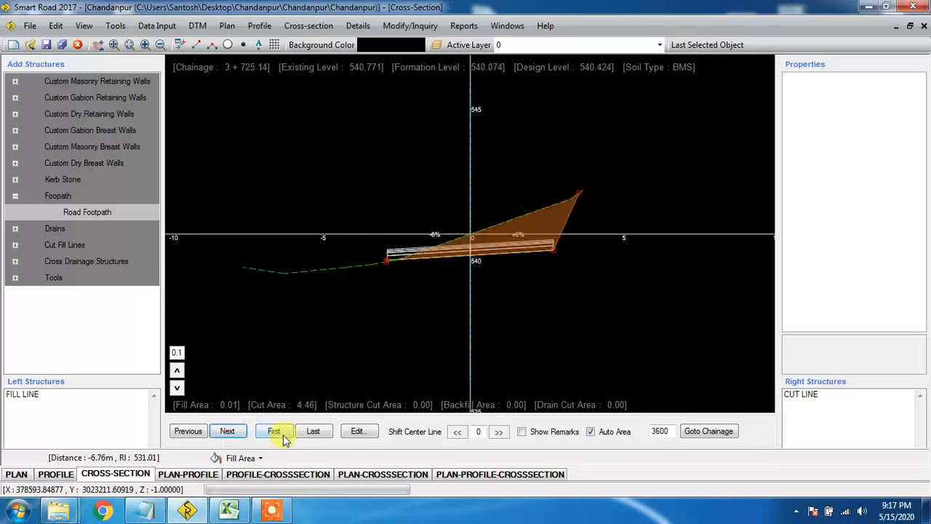
Return to the first cross-section, examine the sections up to chainage 0+100.00, and go back to 0+014.43
{"action": "left_click", "coordinate": [281, 435]}
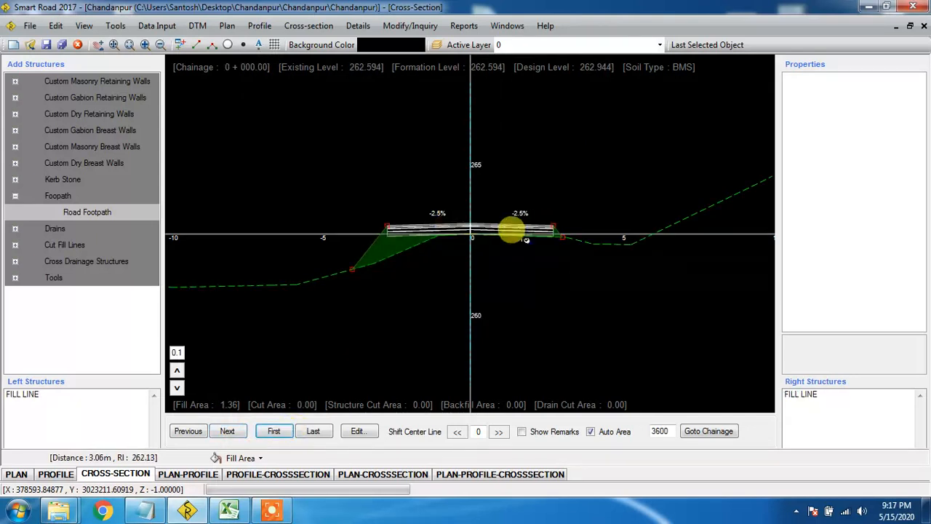
{"action": "left_click", "coordinate": [240, 432]}
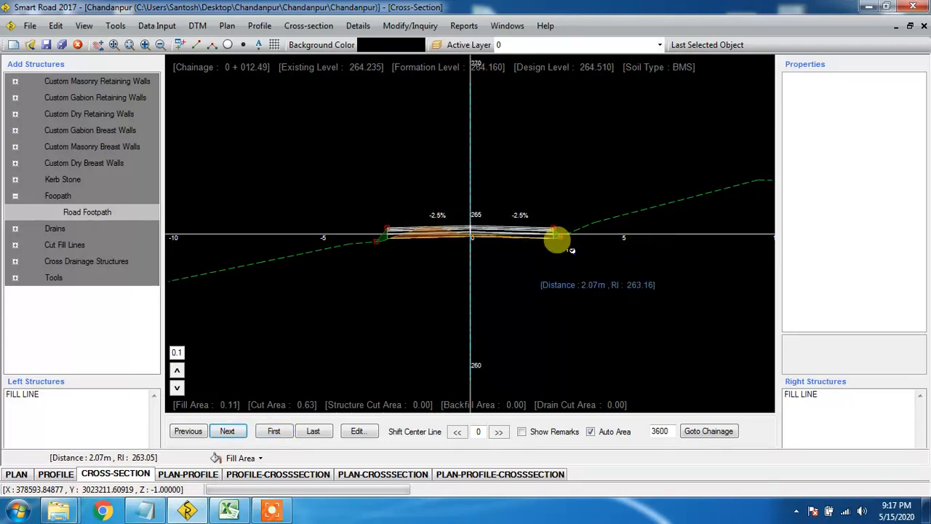
{"action": "left_click", "coordinate": [226, 431]}
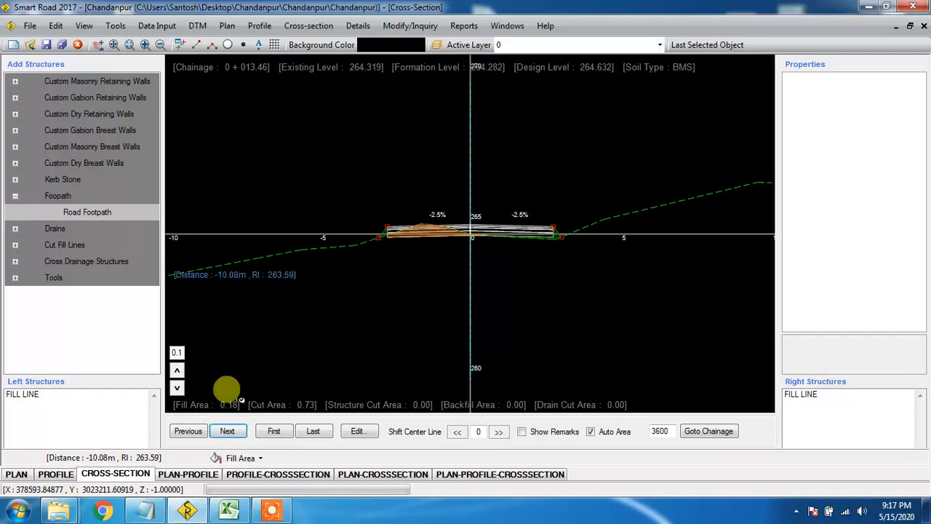
{"action": "left_click", "coordinate": [231, 431]}
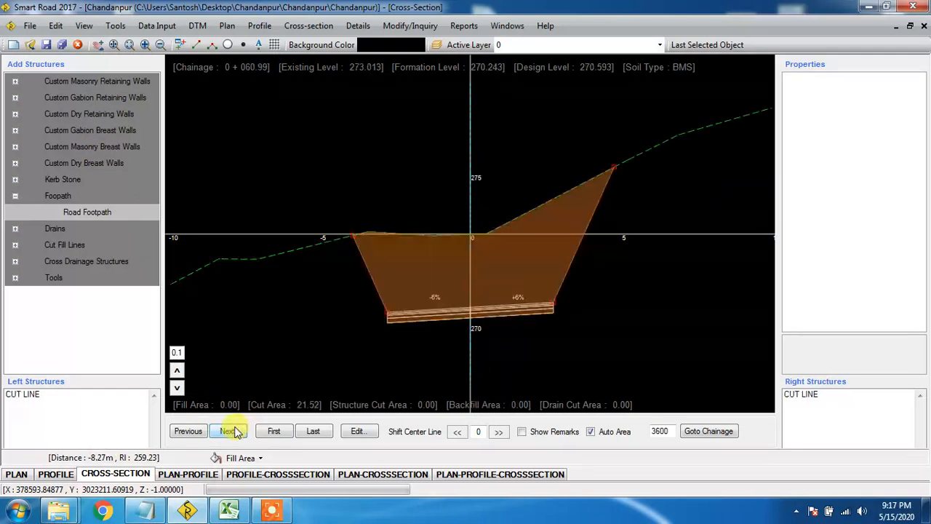
{"action": "left_click", "coordinate": [231, 431]}
{"action": "left_click", "coordinate": [233, 432]}
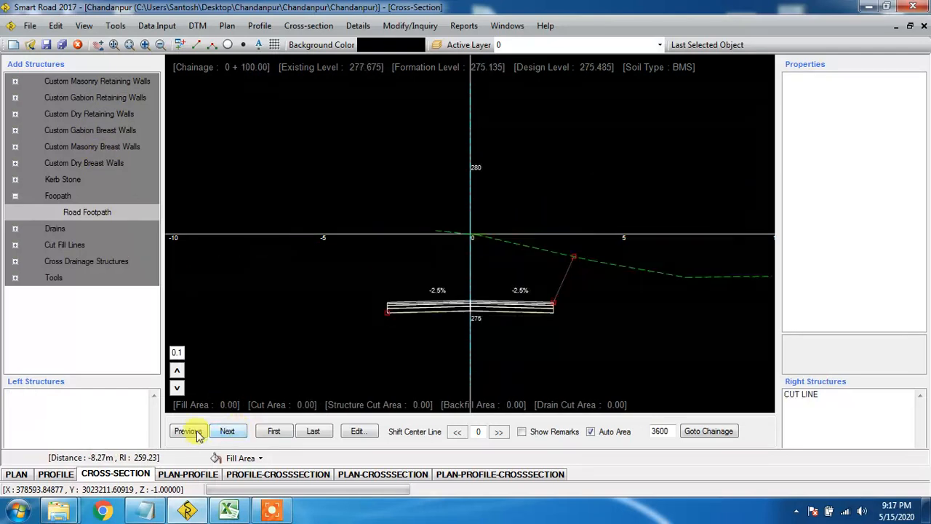
{"action": "left_click", "coordinate": [195, 433]}
{"action": "left_click", "coordinate": [192, 432]}
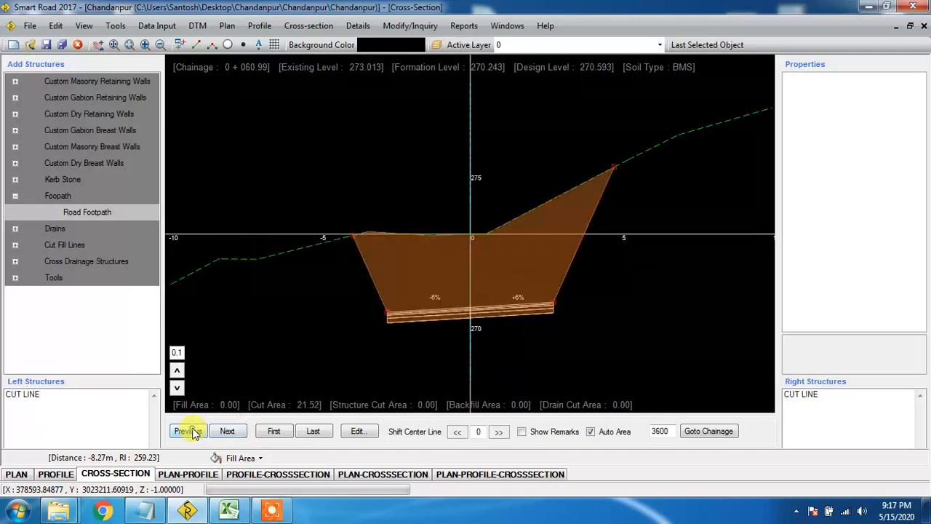
{"action": "left_click", "coordinate": [192, 432]}
{"action": "left_click", "coordinate": [193, 432]}
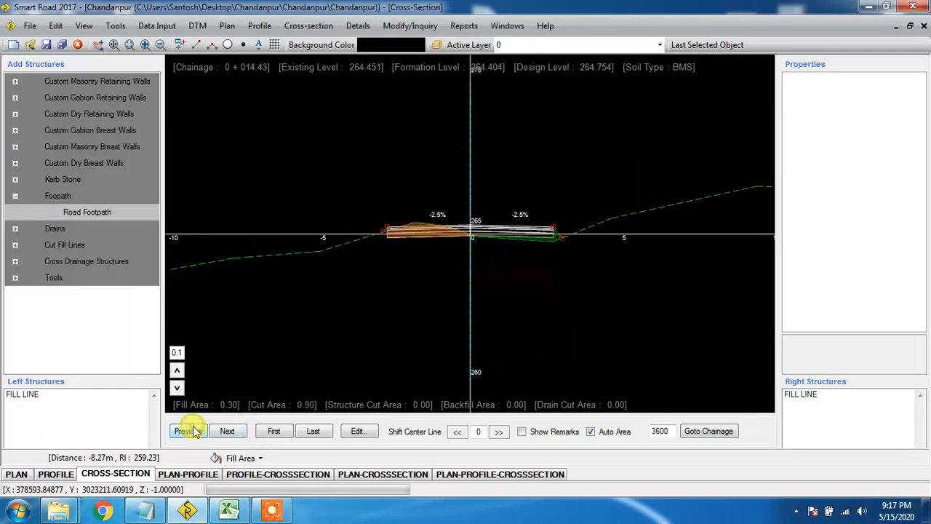
Go back to the cross-section at chainage 0+013.46
{"action": "left_click", "coordinate": [192, 433]}
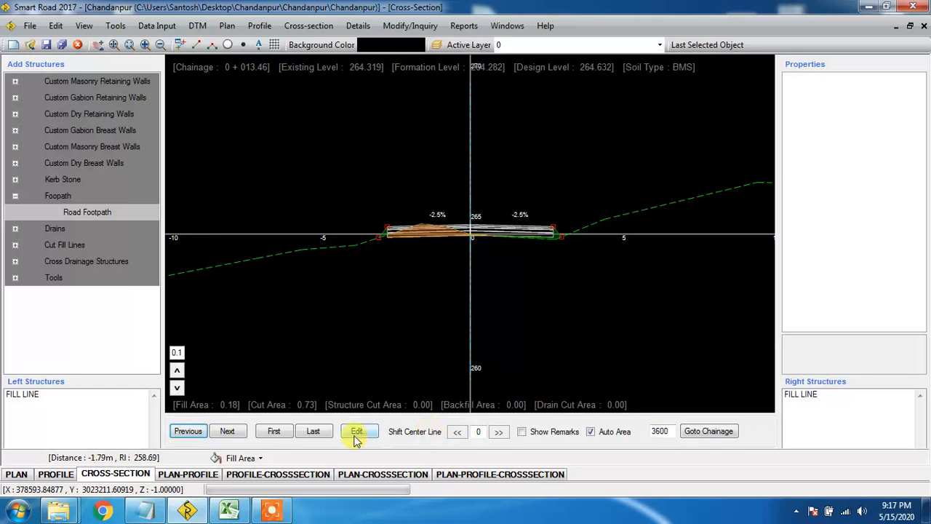
{"action": "left_click", "coordinate": [277, 511]}
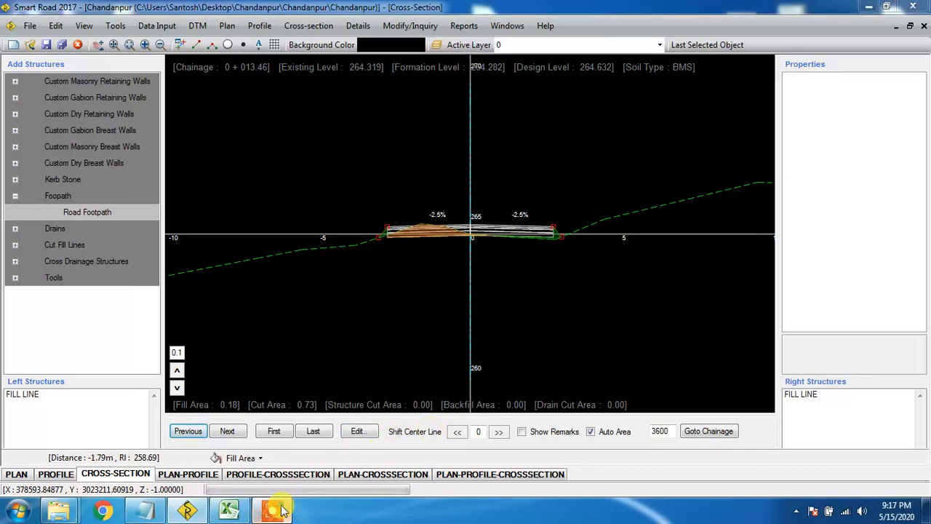
{"action": "left_click", "coordinate": [728, 451]}
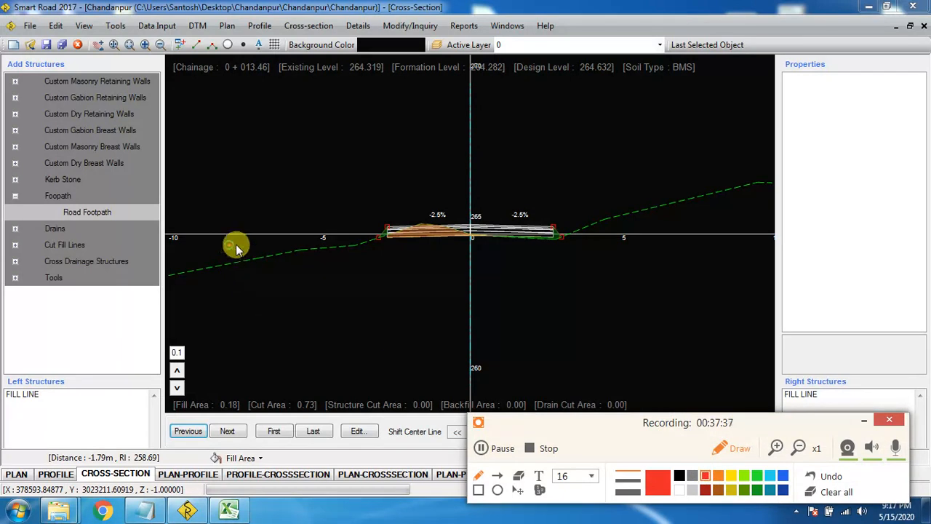
{"action": "left_click_drag", "start_coordinate": [230, 245], "coordinate": [524, 366]}
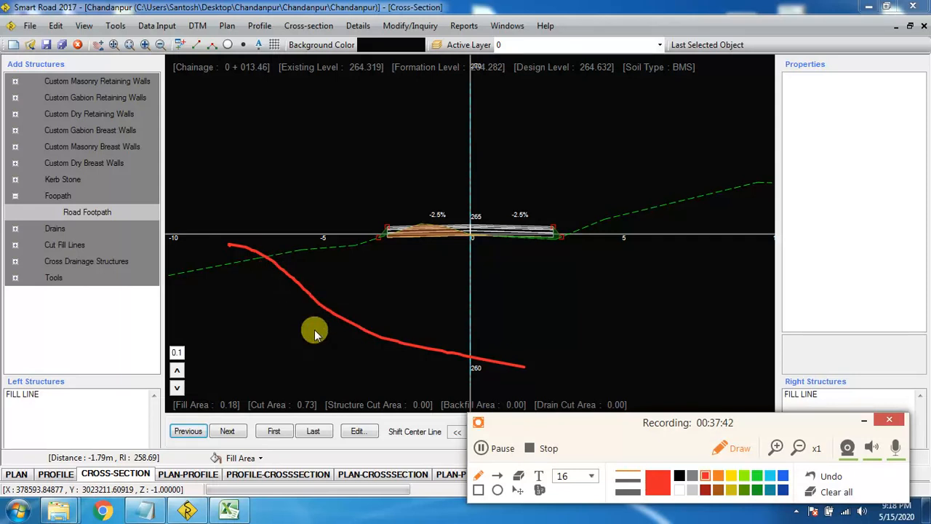
{"action": "left_click", "coordinate": [284, 321]}
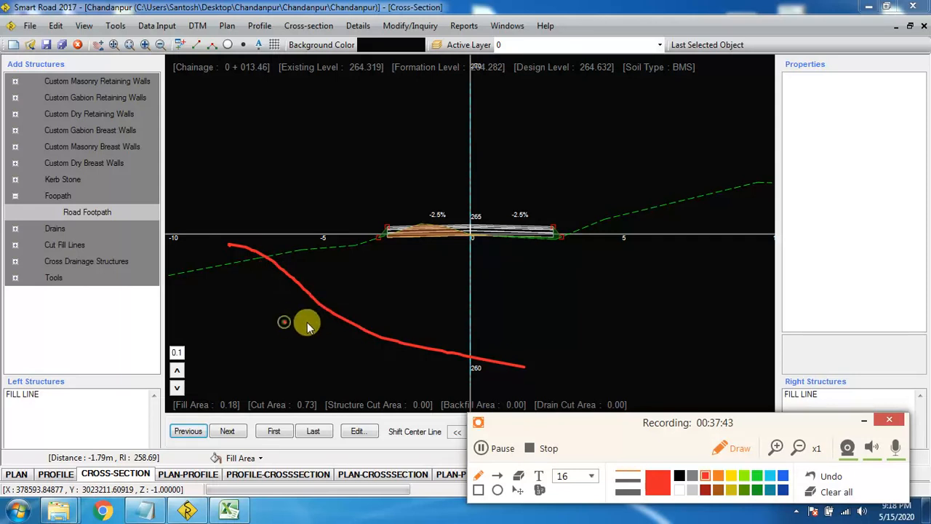
{"action": "left_click_drag", "start_coordinate": [306, 325], "coordinate": [444, 315]}
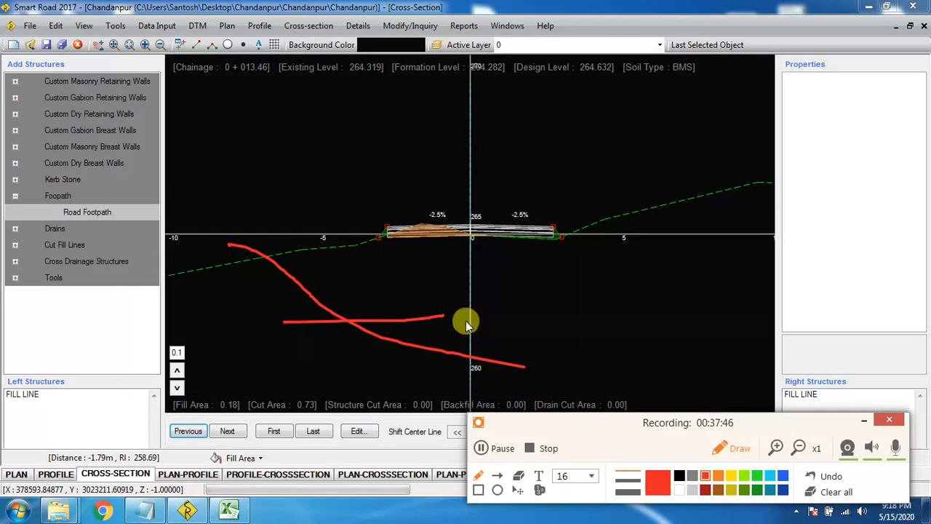
{"action": "left_click_drag", "start_coordinate": [441, 314], "coordinate": [447, 356]}
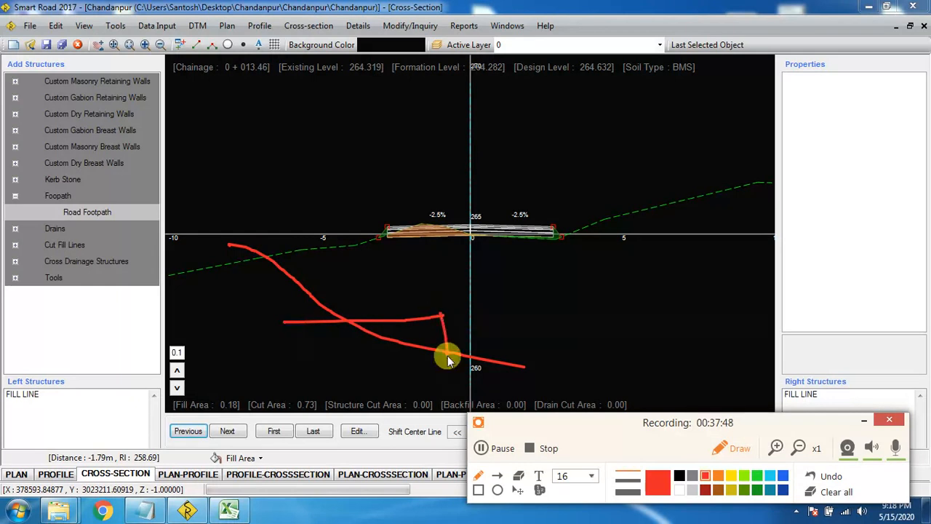
{"action": "mouse_move", "coordinate": [426, 323]}
{"action": "left_mouse_down"}
{"action": "mouse_move", "coordinate": [405, 370]}
{"action": "mouse_move", "coordinate": [447, 366]}
{"action": "mouse_move", "coordinate": [448, 353]}
{"action": "mouse_move", "coordinate": [480, 334]}
{"action": "left_mouse_up"}
{"action": "mouse_move", "coordinate": [493, 300]}
{"action": "left_mouse_down"}
{"action": "mouse_move", "coordinate": [489, 318]}
{"action": "mouse_move", "coordinate": [518, 339]}
{"action": "left_mouse_up"}
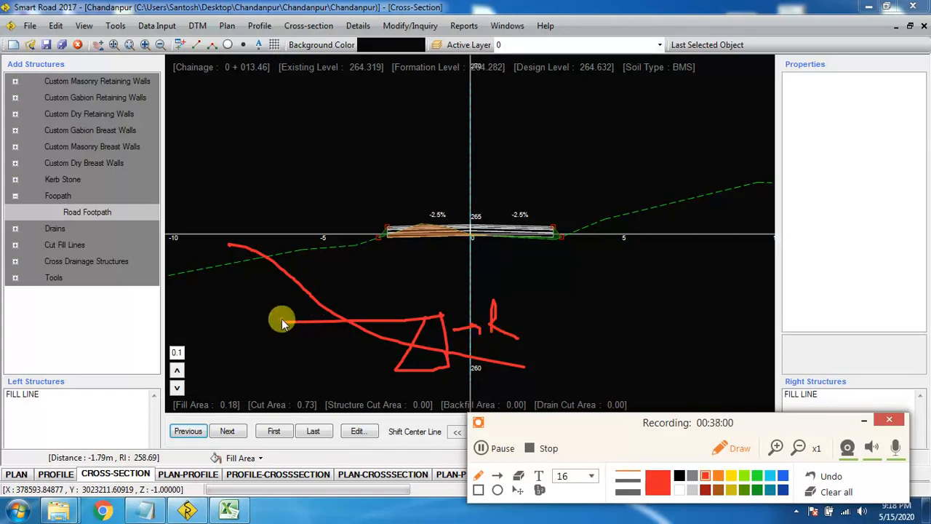
{"action": "left_click", "coordinate": [262, 267]}
{"action": "mouse_move", "coordinate": [274, 267]}
{"action": "left_mouse_down"}
{"action": "mouse_move", "coordinate": [289, 340]}
{"action": "mouse_move", "coordinate": [245, 340]}
{"action": "left_mouse_up"}
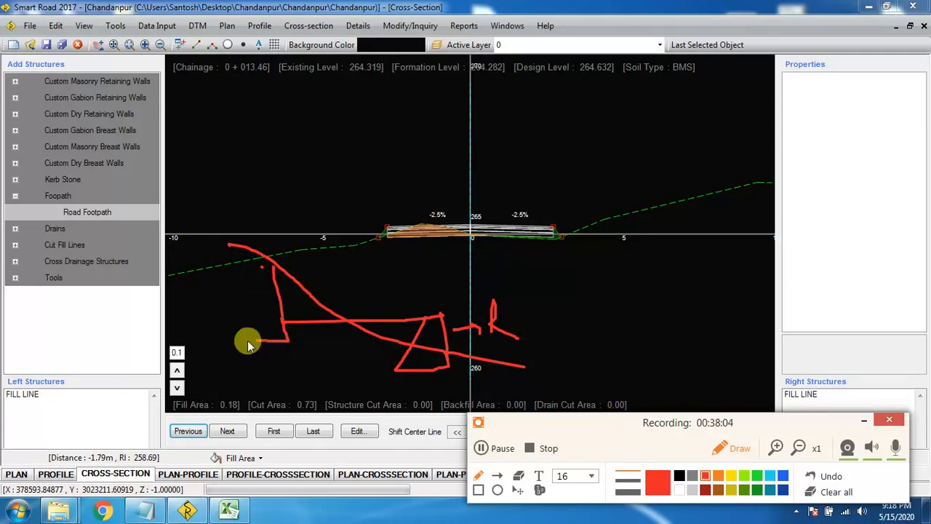
{"action": "mouse_move", "coordinate": [273, 271]}
{"action": "left_mouse_down"}
{"action": "mouse_move", "coordinate": [254, 336]}
{"action": "mouse_move", "coordinate": [222, 332]}
{"action": "left_mouse_up"}
{"action": "left_click_drag", "start_coordinate": [222, 318], "coordinate": [246, 330]}
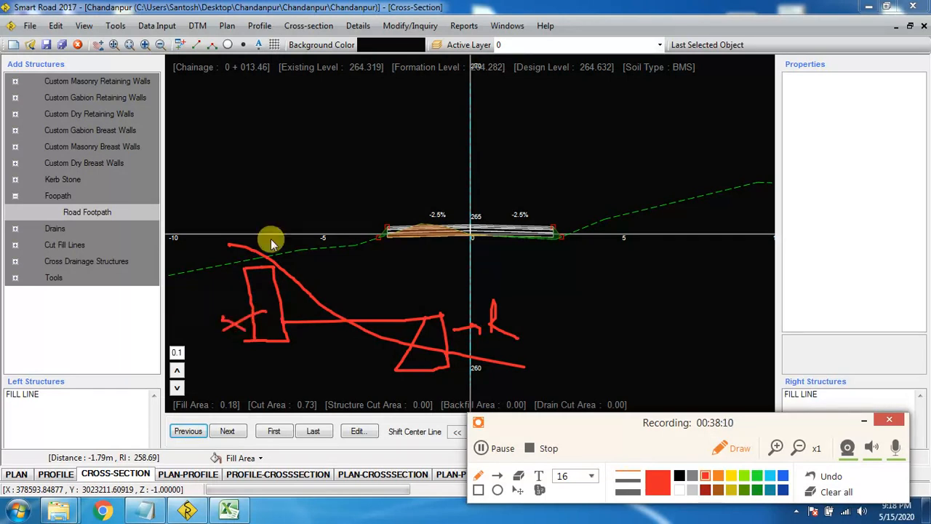
{"action": "left_click_drag", "start_coordinate": [271, 243], "coordinate": [266, 239]}
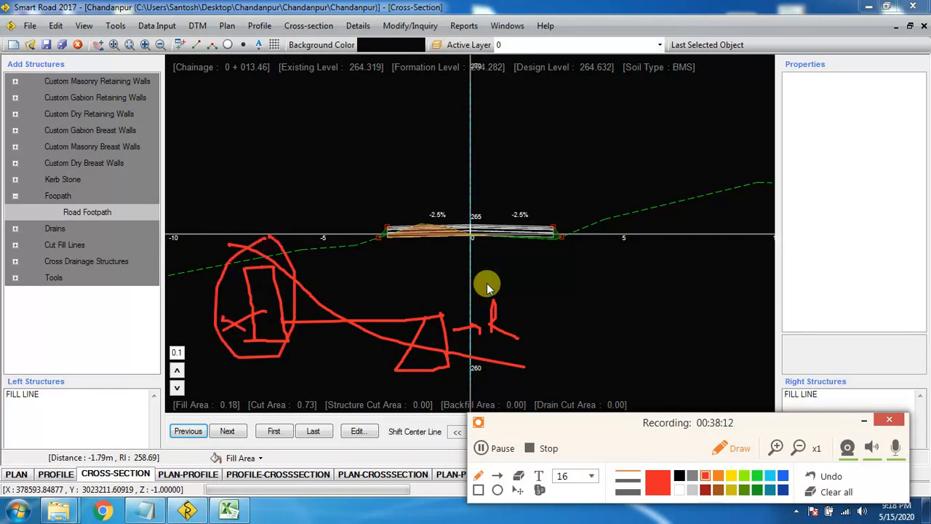
{"action": "mouse_move", "coordinate": [488, 286]}
{"action": "left_mouse_down"}
{"action": "mouse_move", "coordinate": [477, 282]}
{"action": "mouse_move", "coordinate": [515, 336]}
{"action": "left_mouse_up"}
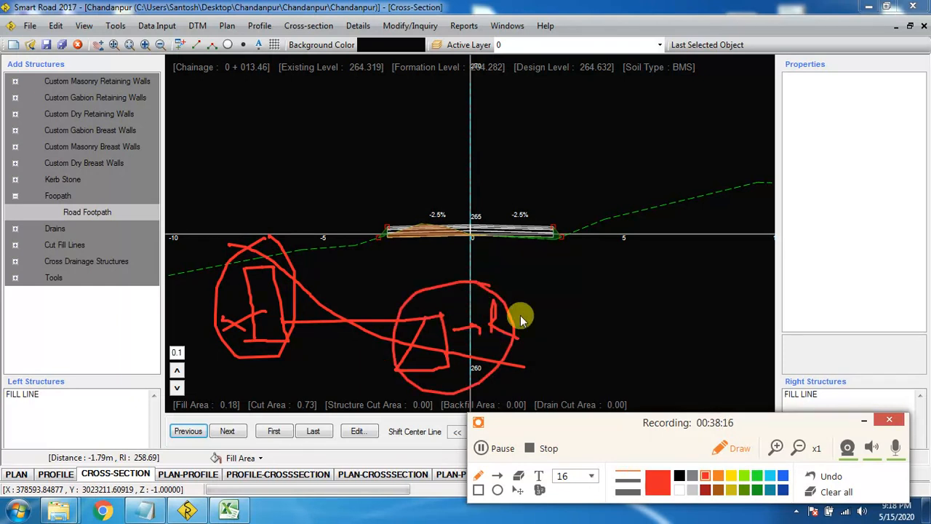
{"action": "left_click_drag", "start_coordinate": [514, 276], "coordinate": [657, 347]}
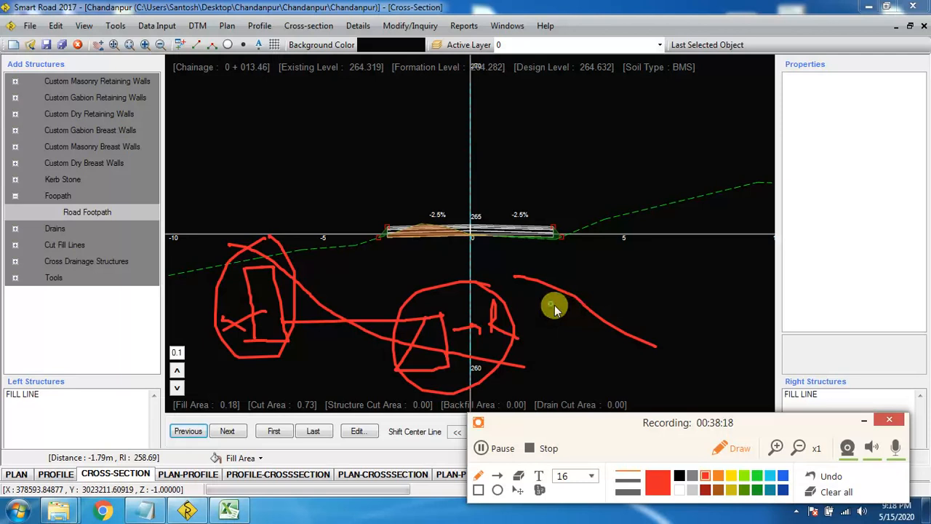
{"action": "left_click_drag", "start_coordinate": [553, 305], "coordinate": [626, 337]}
{"action": "left_click_drag", "start_coordinate": [540, 281], "coordinate": [601, 296]}
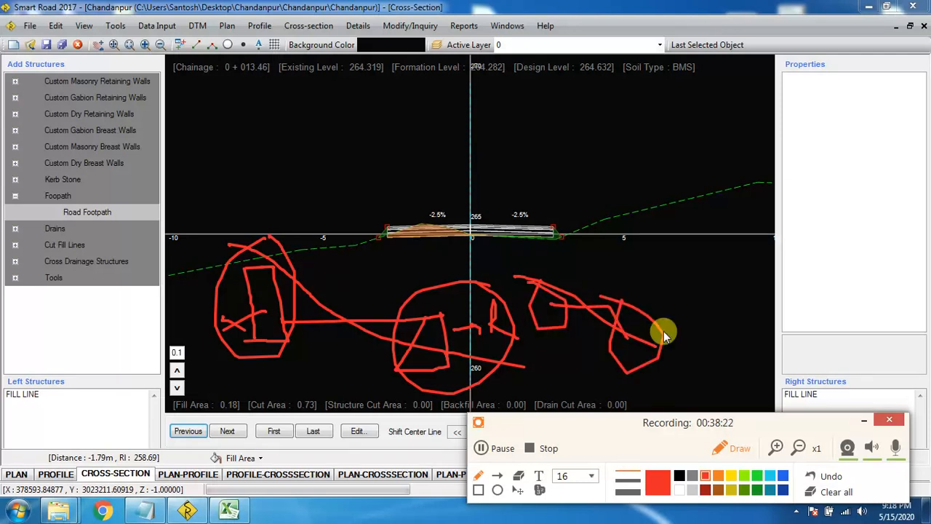
{"action": "mouse_move", "coordinate": [658, 322]}
{"action": "left_mouse_down"}
{"action": "mouse_move", "coordinate": [685, 317]}
{"action": "mouse_move", "coordinate": [690, 339]}
{"action": "left_mouse_up"}
{"action": "left_click_drag", "start_coordinate": [534, 321], "coordinate": [576, 318]}
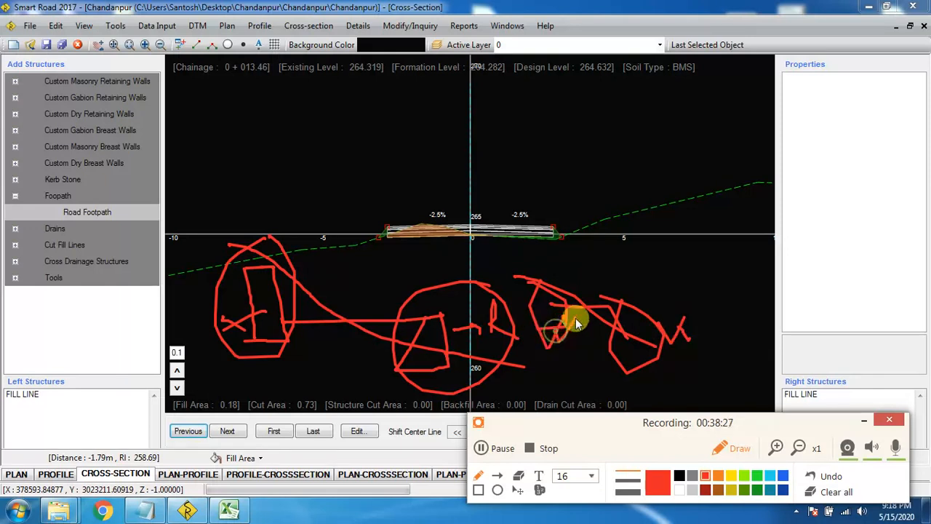
{"action": "left_click", "coordinate": [811, 492]}
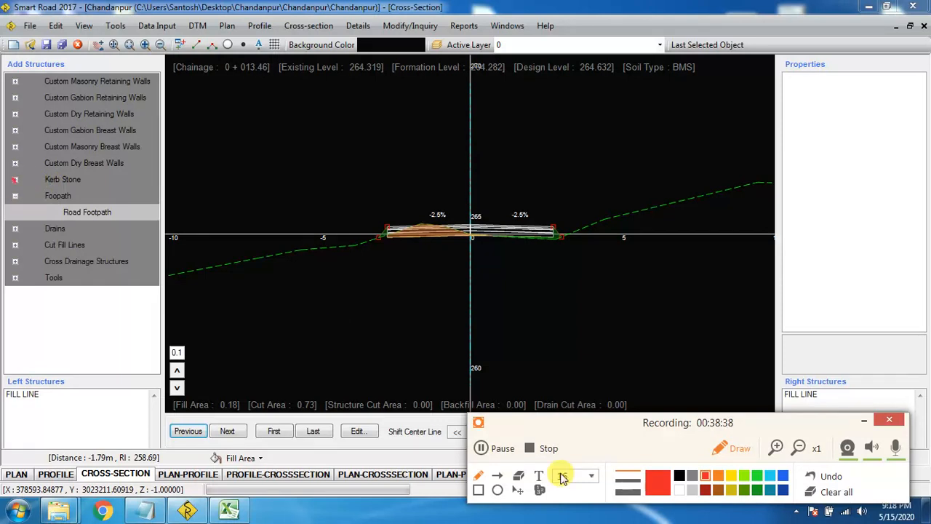
{"action": "left_click", "coordinate": [735, 448]}
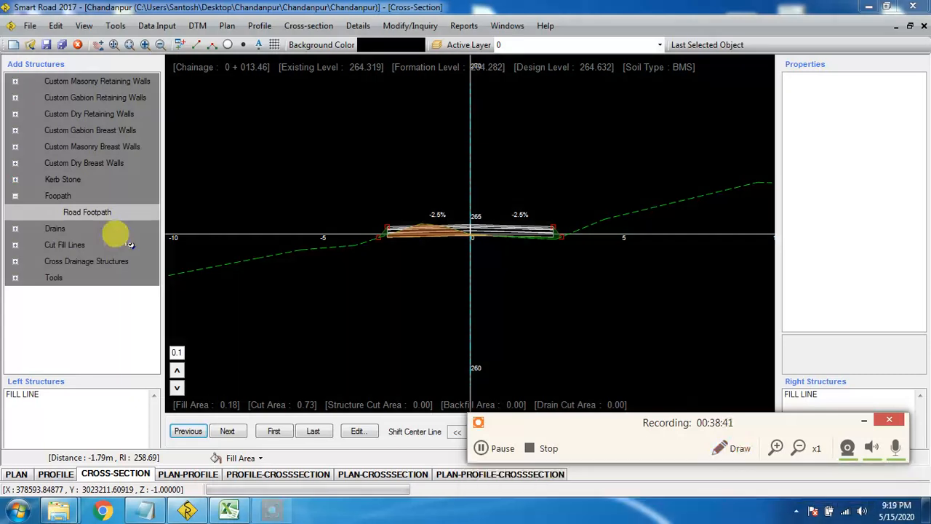
Add kerb stone KerbT1 and a road footpath to the right side of the road at chainage 0+013.46
{"action": "left_click", "coordinate": [15, 179]}
{"action": "left_click_drag", "start_coordinate": [72, 203], "coordinate": [534, 240]}
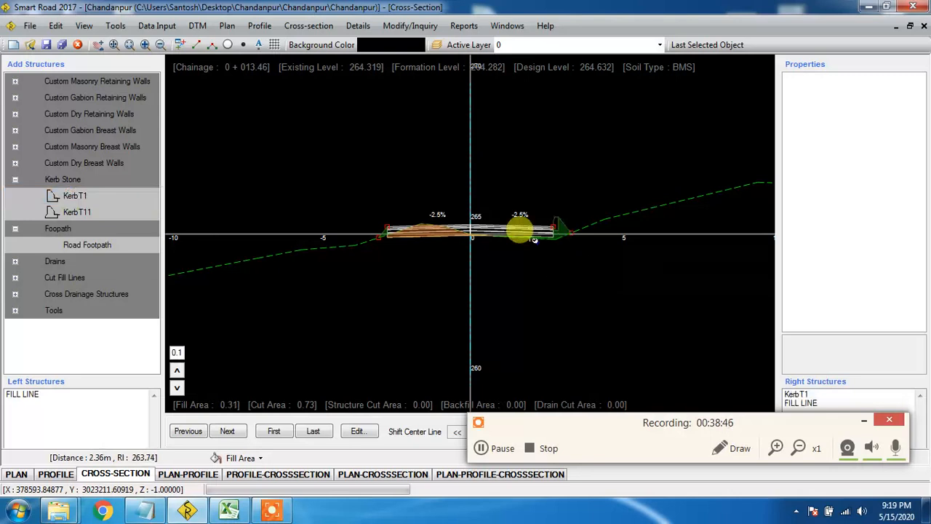
{"action": "left_click", "coordinate": [89, 250]}
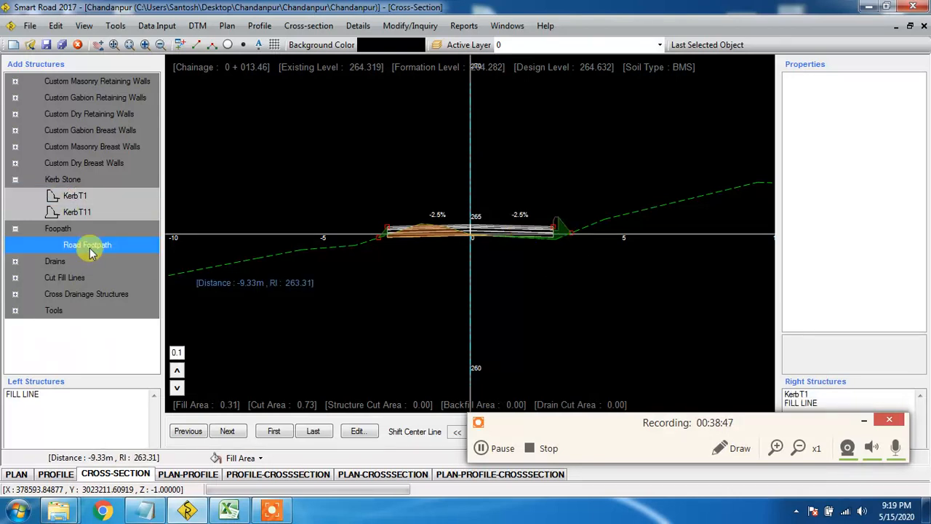
{"action": "left_click_drag", "start_coordinate": [91, 252], "coordinate": [542, 225]}
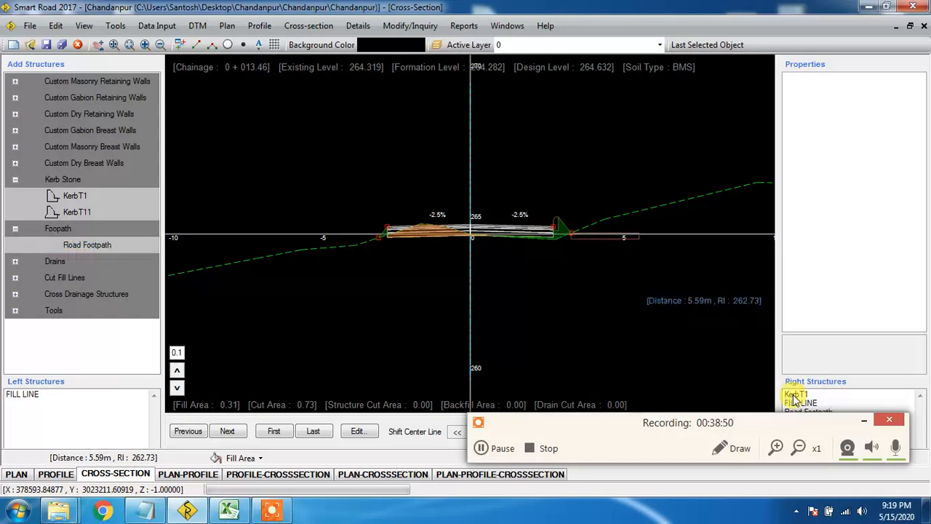
{"action": "left_click", "coordinate": [863, 420]}
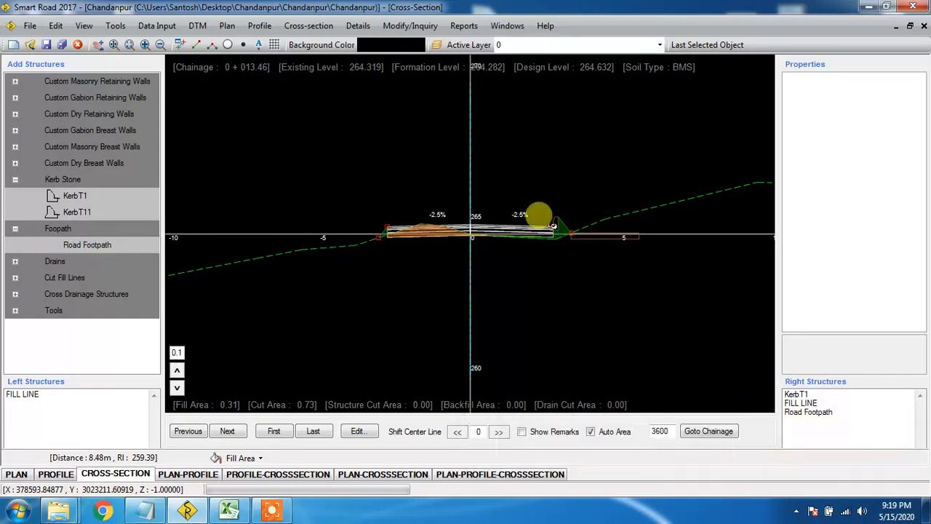
Move the road footpath up one place in the right structure order, ahead of the fill line, and select the resulting cut line
{"action": "right_click", "coordinate": [801, 412]}
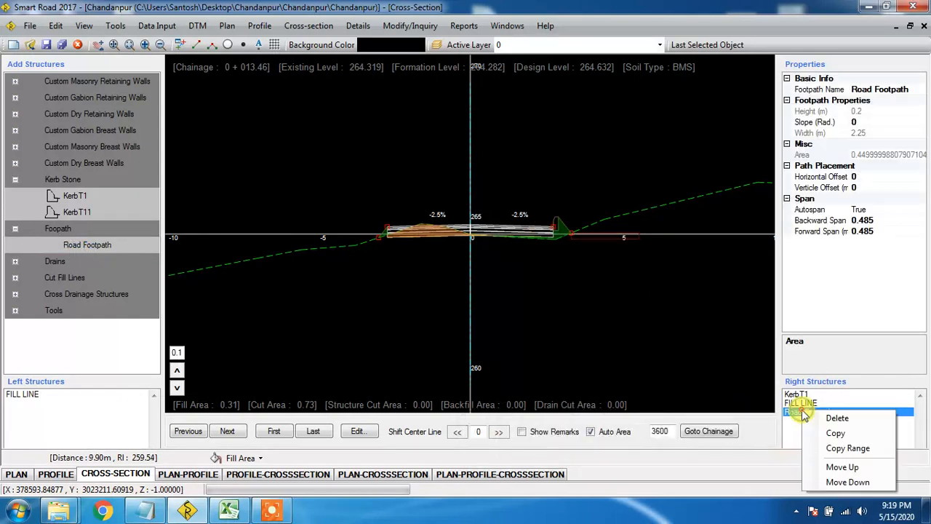
{"action": "left_click", "coordinate": [831, 467]}
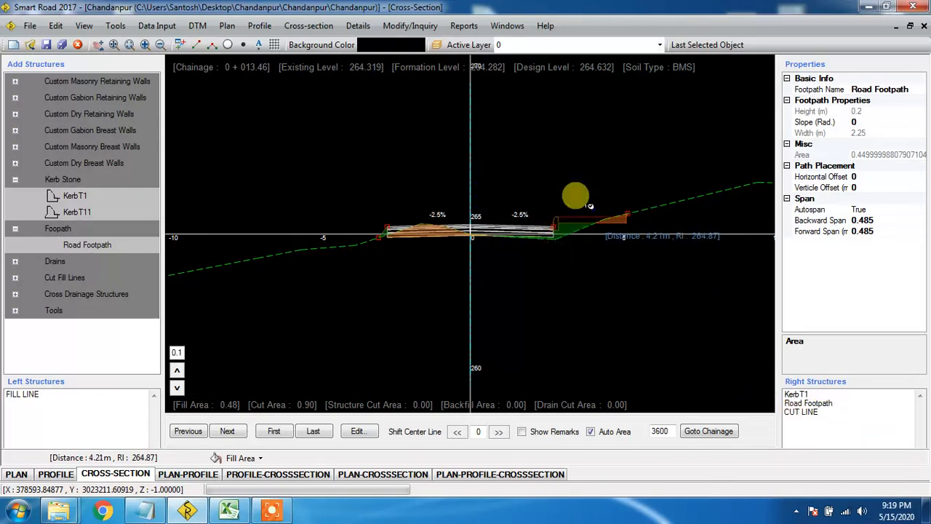
{"action": "left_click", "coordinate": [797, 413]}
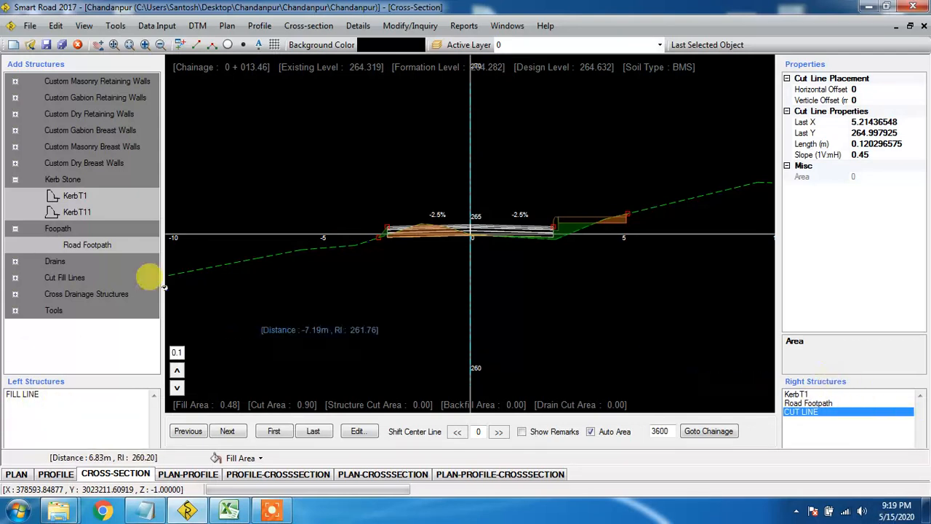
Try masonry retaining wall MRW-1M on the road's left side at chainage 0+013.46, and delete it
{"action": "left_click", "coordinate": [15, 81]}
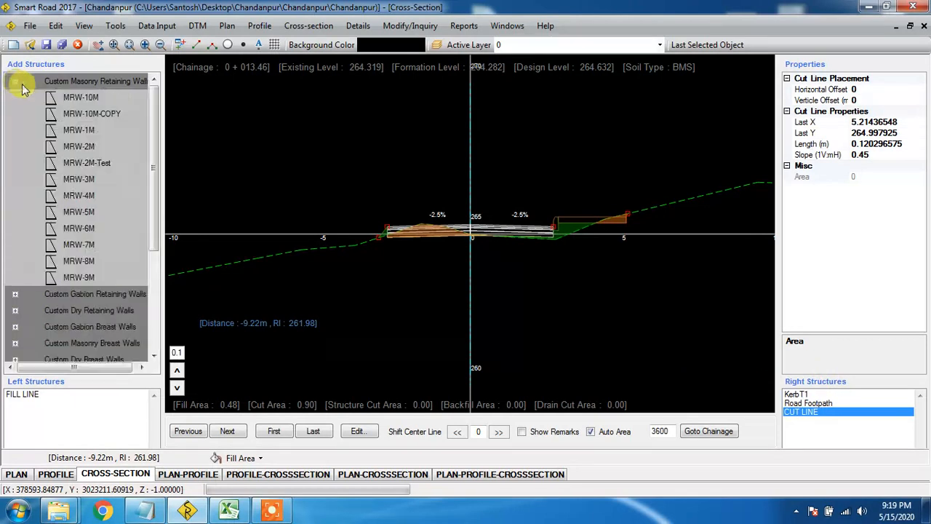
{"action": "left_click", "coordinate": [76, 131]}
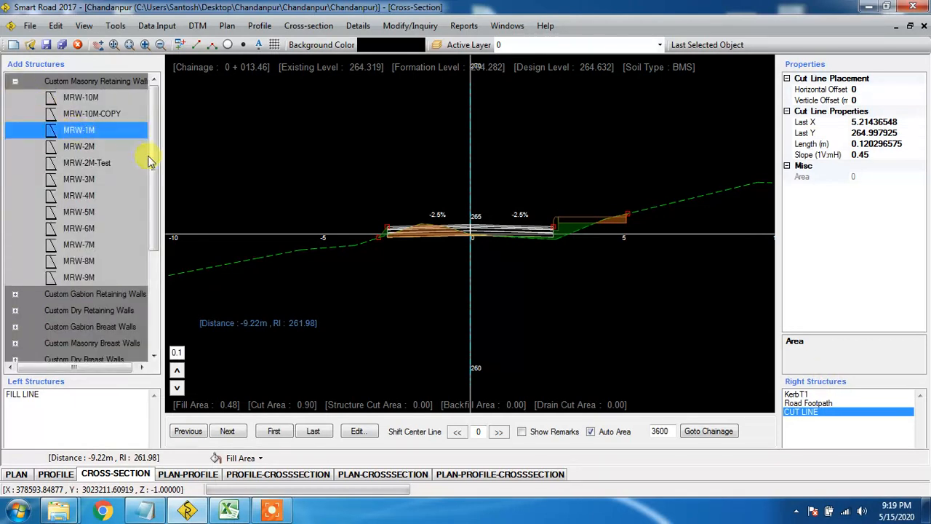
{"action": "left_click", "coordinate": [384, 238]}
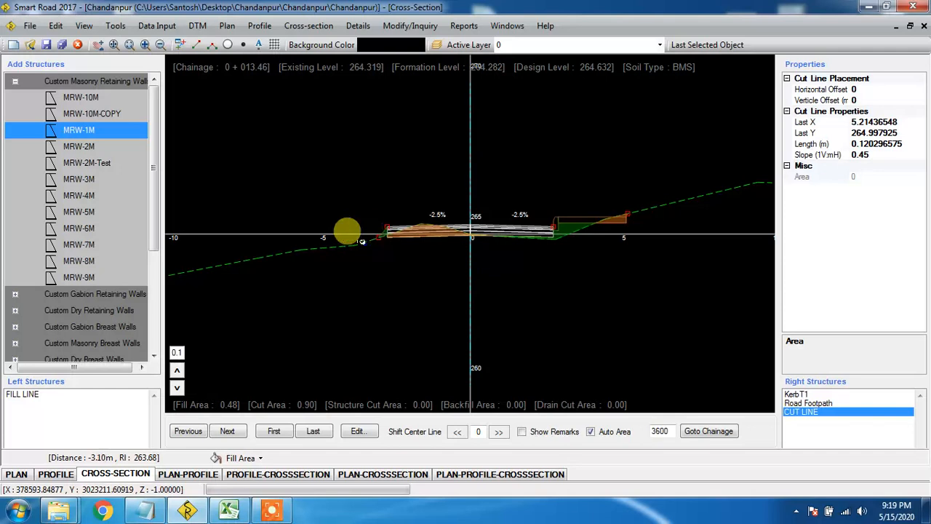
{"action": "left_click", "coordinate": [359, 240]}
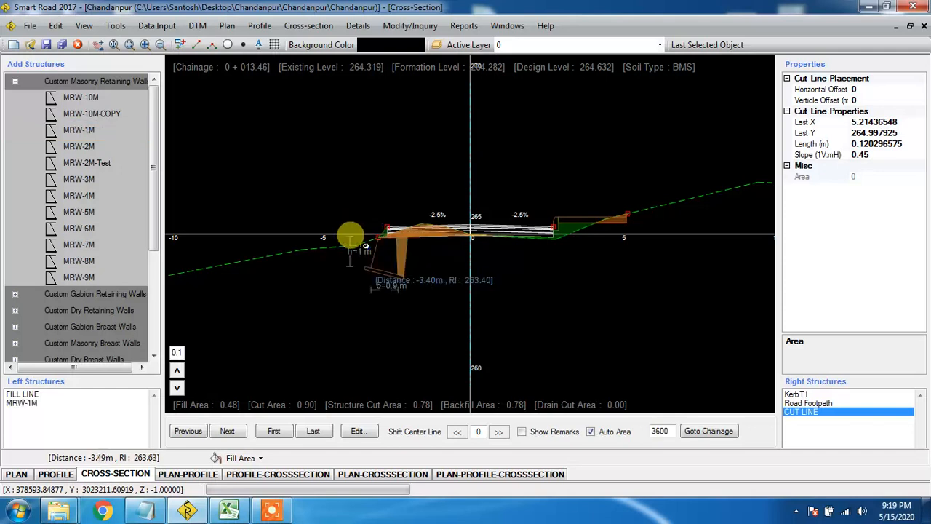
{"action": "scroll", "coordinate": [377, 228], "scroll_direction": "up", "scroll_amount": 3}
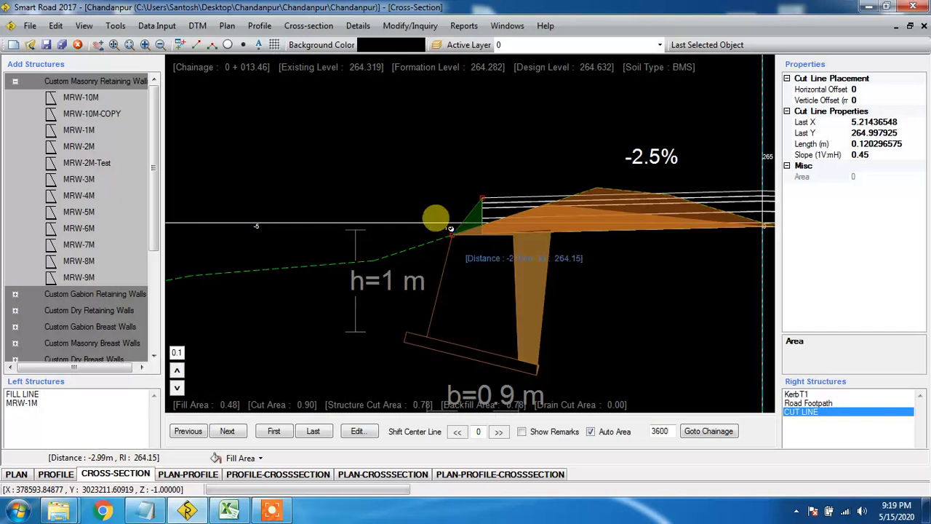
{"action": "left_click", "coordinate": [21, 402]}
{"action": "right_click", "coordinate": [21, 403]}
{"action": "left_click", "coordinate": [37, 413]}
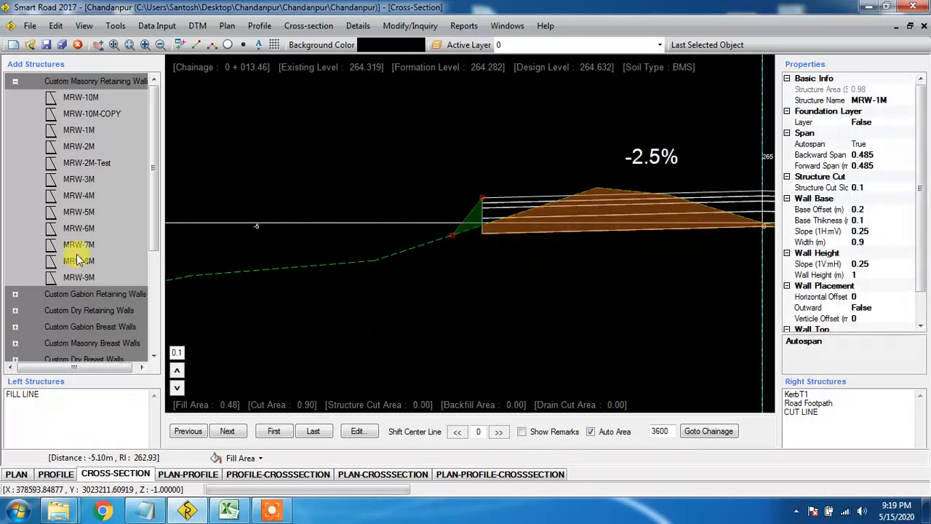
{"action": "left_click", "coordinate": [14, 81]}
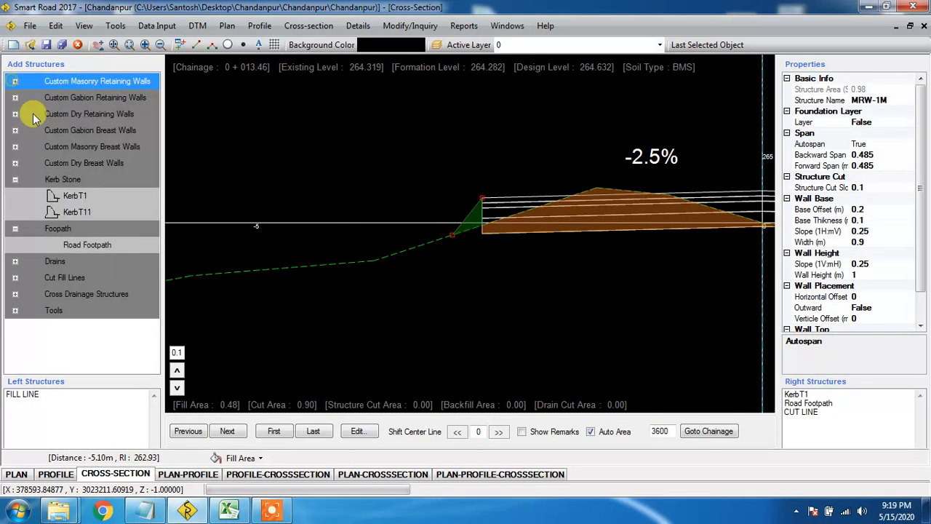
Try kerb stone KerbT1 after the left fill line at chainage 0+013.46, and delete it
{"action": "left_click", "coordinate": [74, 245]}
{"action": "left_click", "coordinate": [77, 195]}
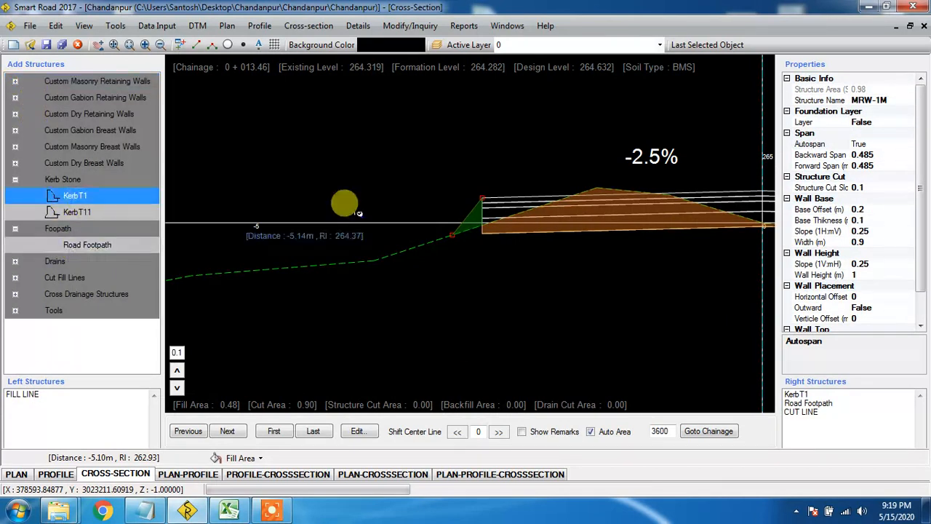
{"action": "left_click", "coordinate": [435, 234]}
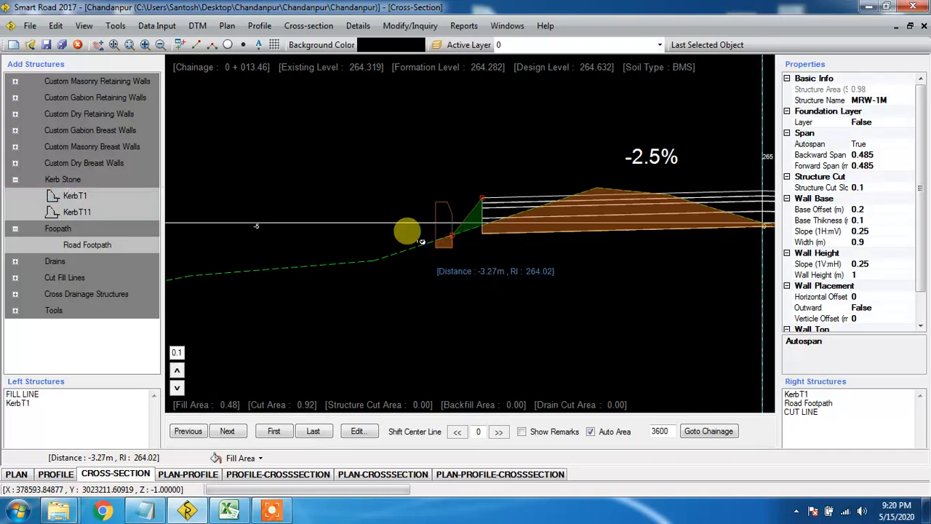
{"action": "left_click", "coordinate": [27, 405]}
{"action": "right_click", "coordinate": [28, 406]}
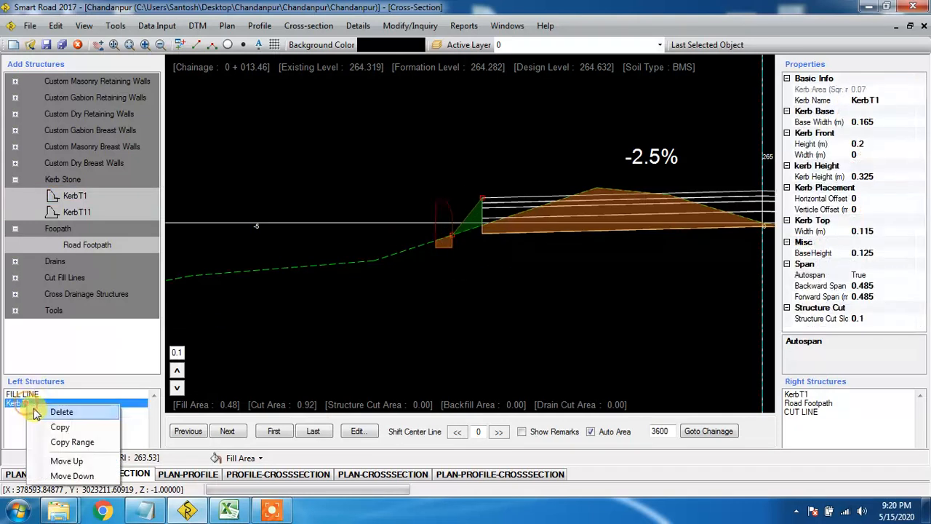
{"action": "left_click", "coordinate": [81, 411]}
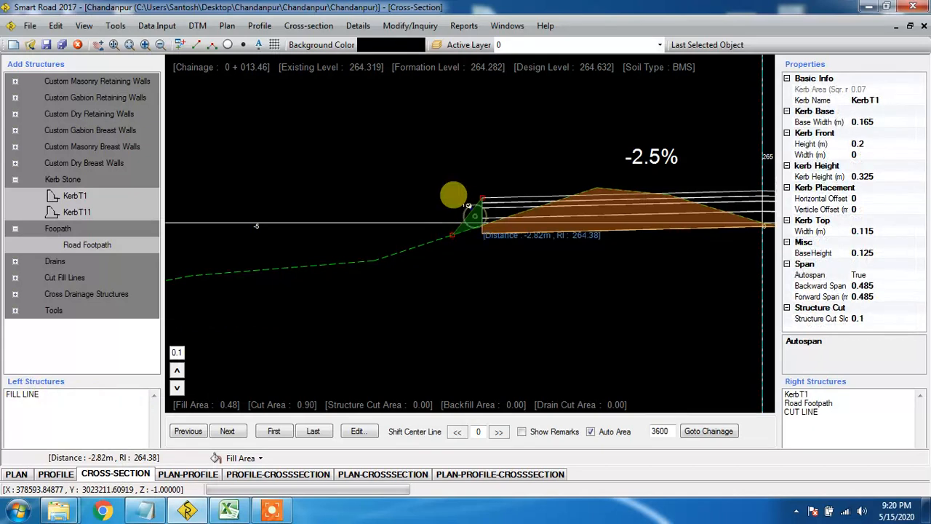
Try kerb stone KerbT1 at the outer end of the left fill line at chainage 0+013.46, and delete it
{"action": "left_click_drag", "start_coordinate": [470, 206], "coordinate": [471, 211]}
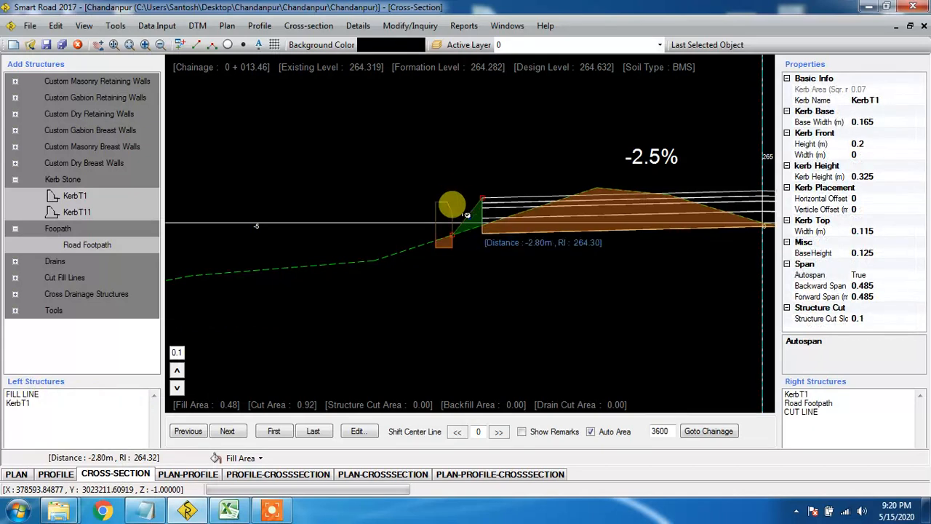
{"action": "left_click", "coordinate": [28, 404]}
{"action": "right_click", "coordinate": [28, 404]}
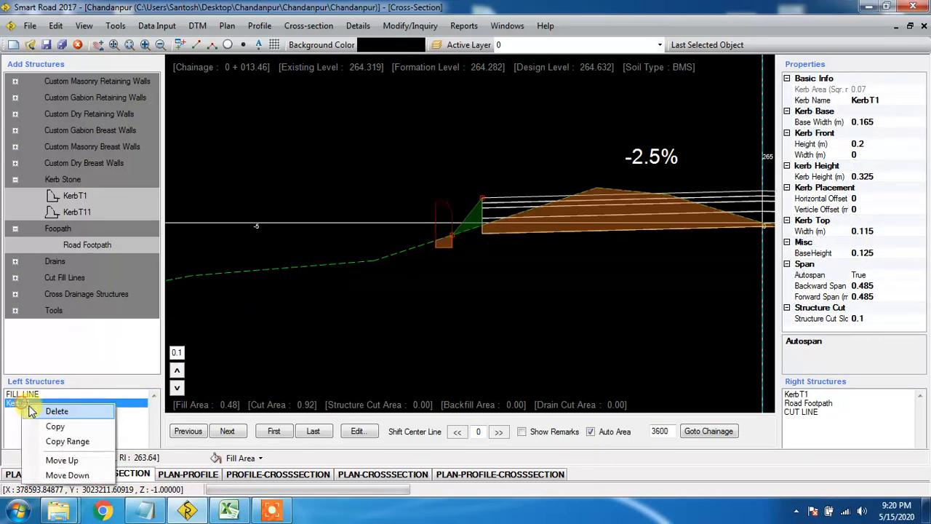
{"action": "left_click", "coordinate": [57, 411]}
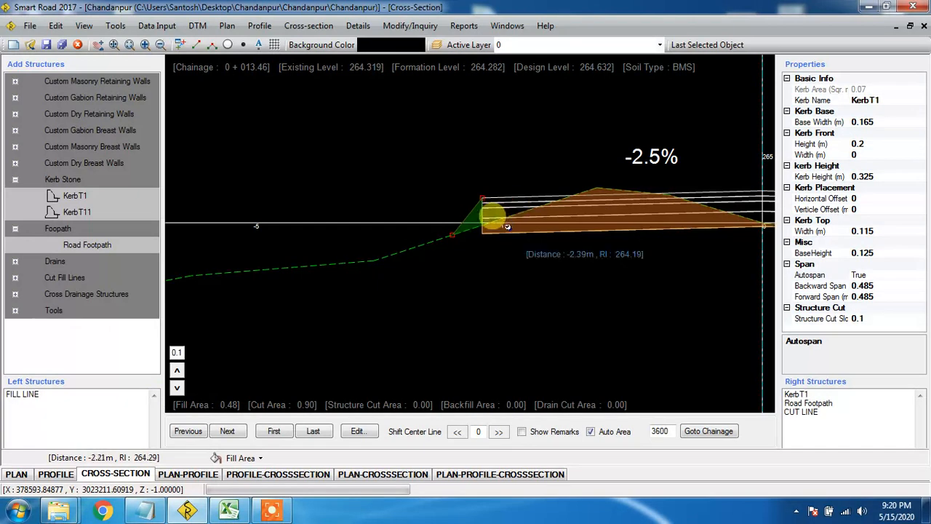
Try kerb stone KerbT1 at the left road edge ahead of the fill line three times, deleting it after each placement
{"action": "left_click_drag", "start_coordinate": [507, 228], "coordinate": [491, 220]}
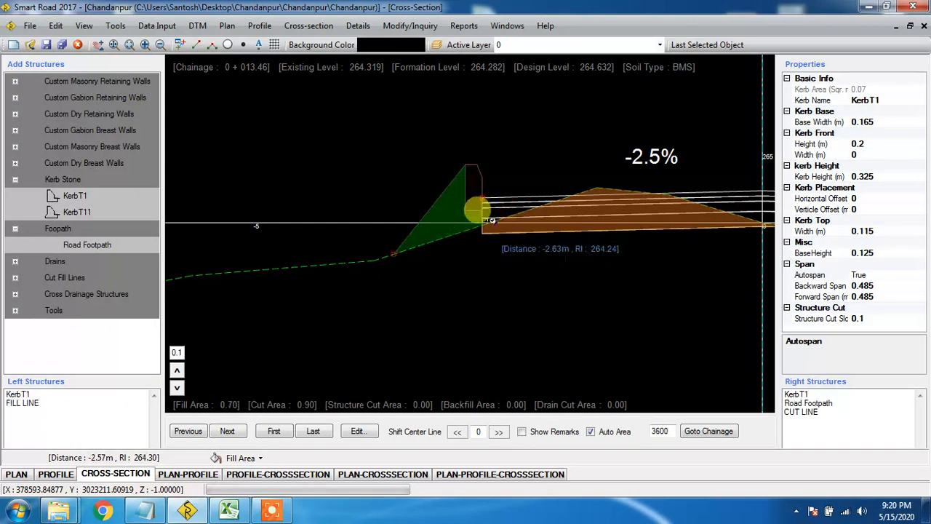
{"action": "left_click", "coordinate": [28, 404]}
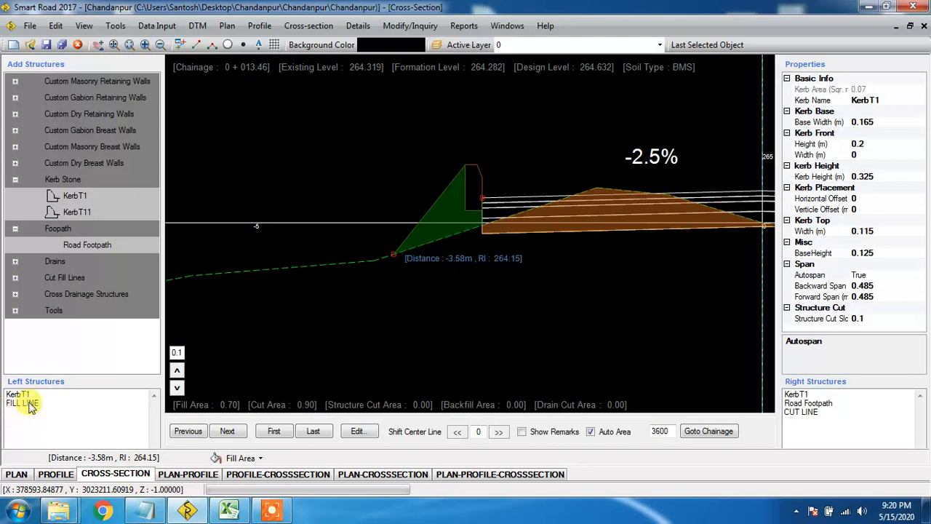
{"action": "right_click", "coordinate": [28, 396]}
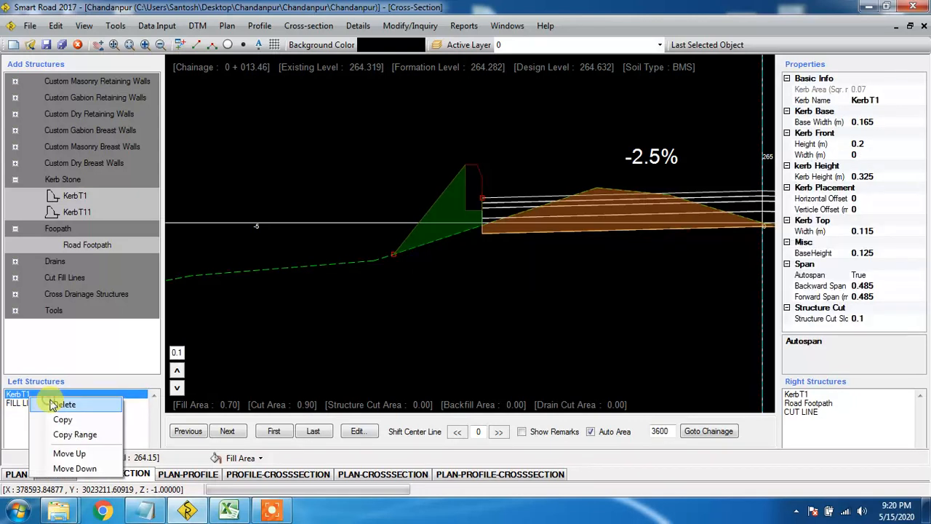
{"action": "left_click", "coordinate": [62, 404]}
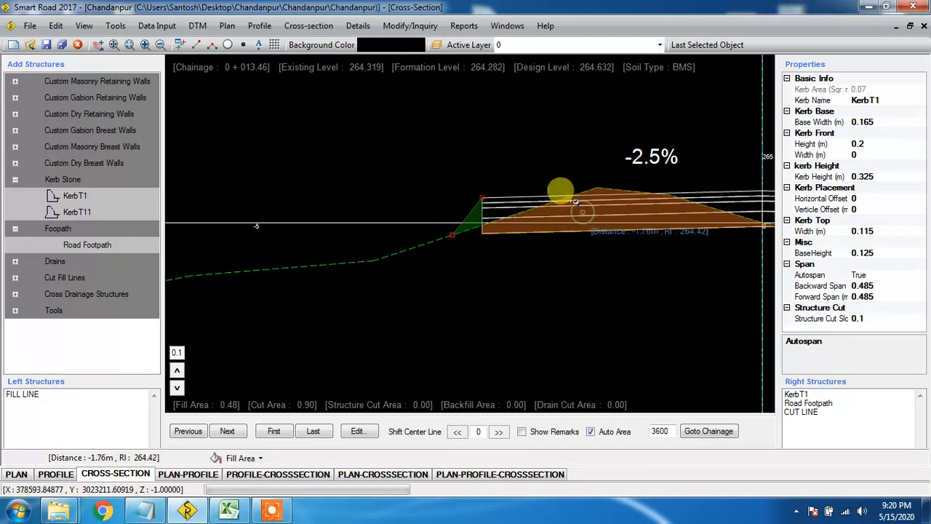
{"action": "left_click", "coordinate": [492, 201]}
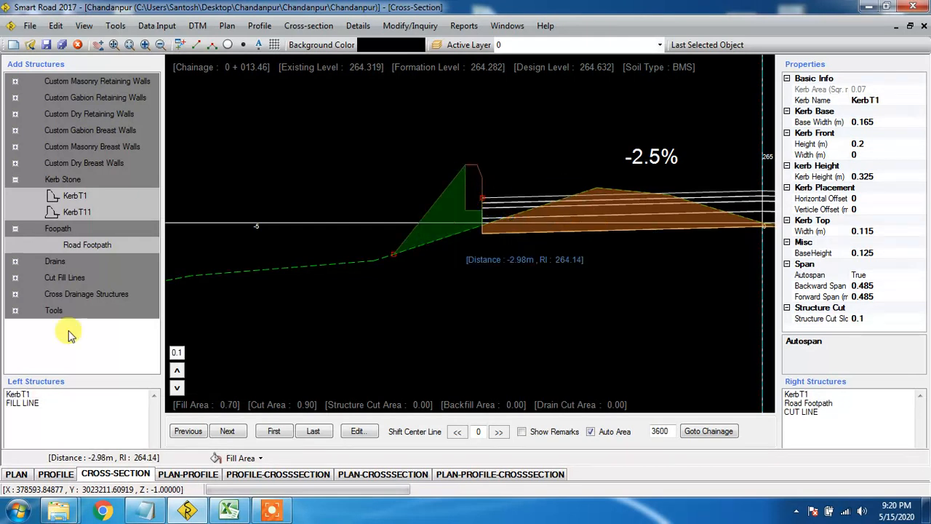
{"action": "left_click", "coordinate": [22, 394]}
{"action": "right_click", "coordinate": [25, 396]}
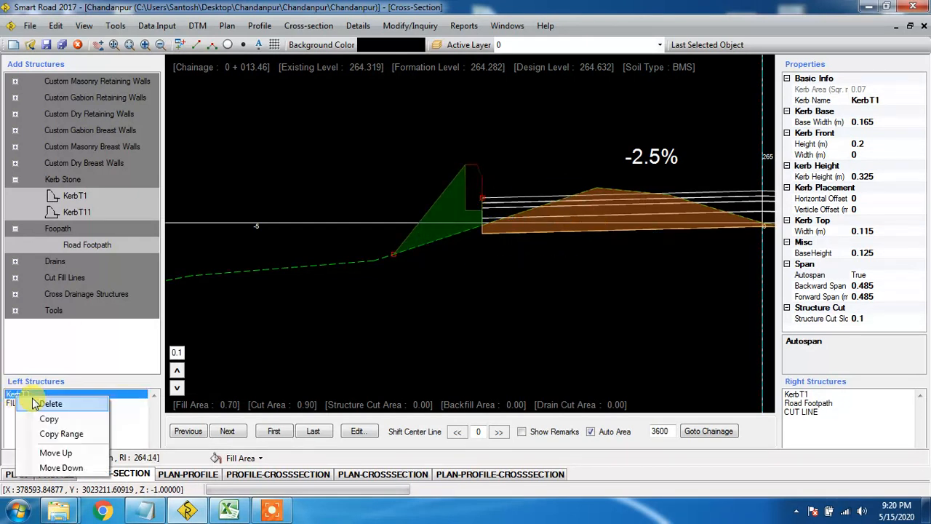
{"action": "left_click", "coordinate": [50, 404]}
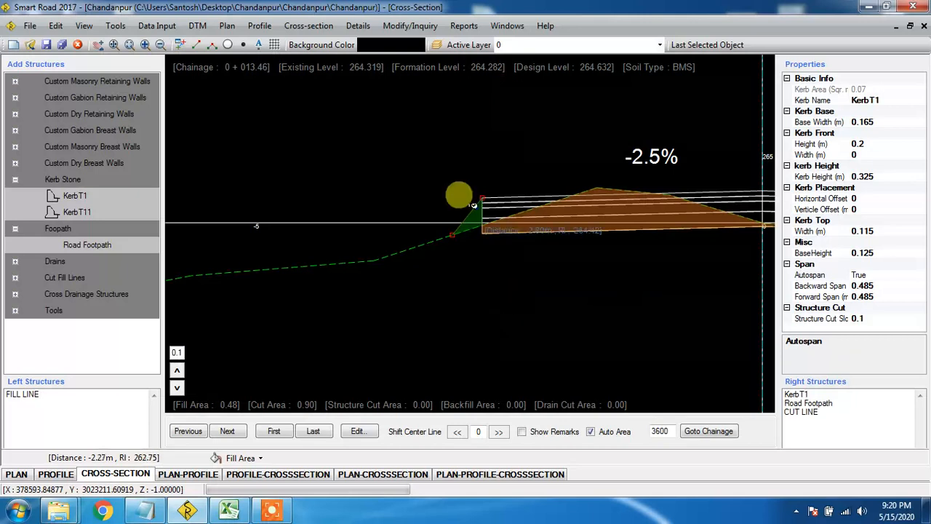
{"action": "left_click", "coordinate": [473, 205]}
{"action": "left_click", "coordinate": [26, 396]}
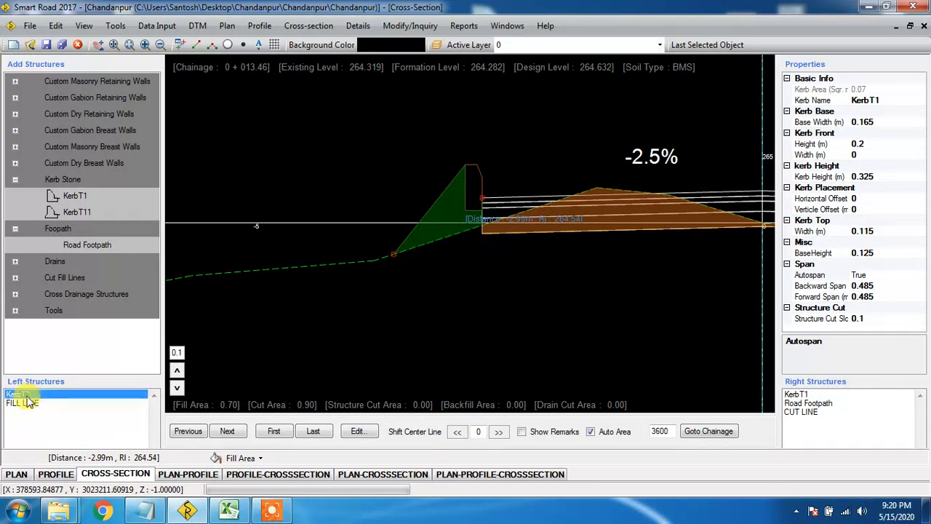
{"action": "right_click", "coordinate": [26, 402]}
{"action": "left_click", "coordinate": [42, 407]}
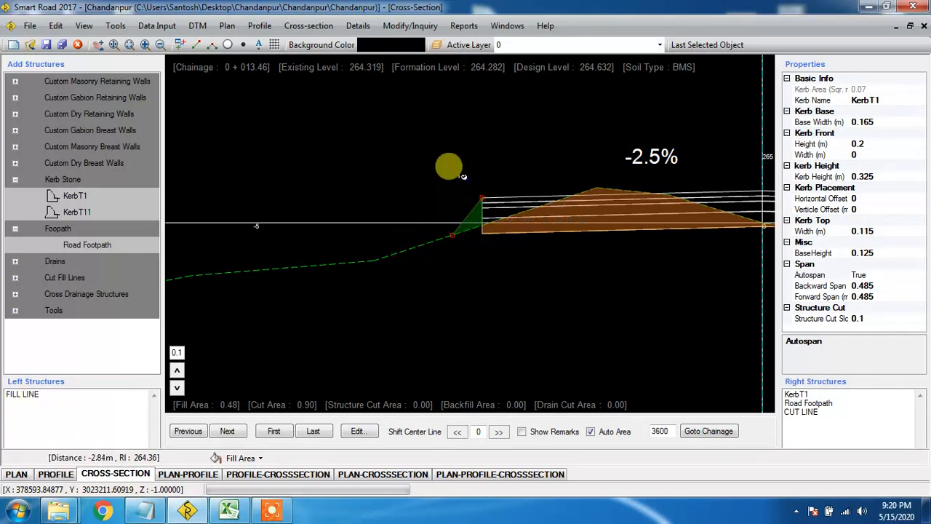
Try kerb stone KerbT1 beyond the left fill line once more, and delete it from the left structures
{"action": "left_click", "coordinate": [457, 249]}
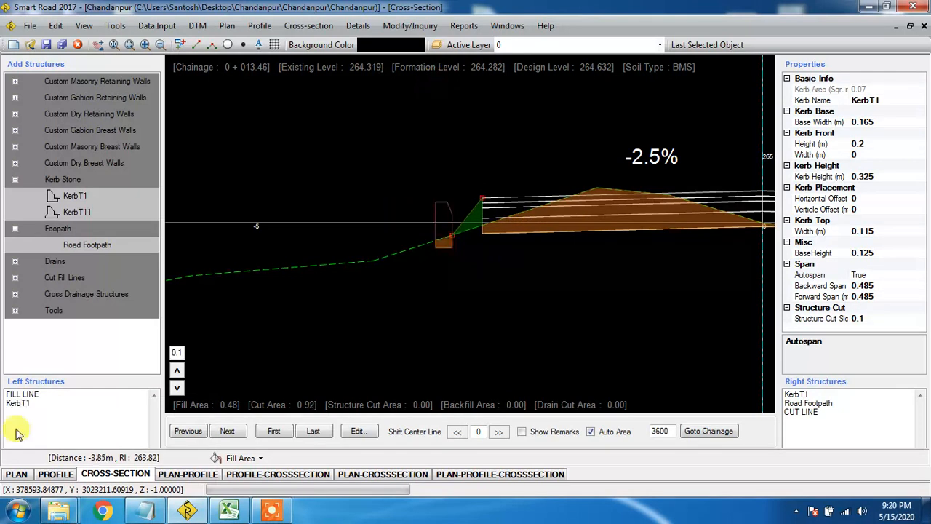
{"action": "left_click", "coordinate": [15, 404]}
{"action": "right_click", "coordinate": [12, 410]}
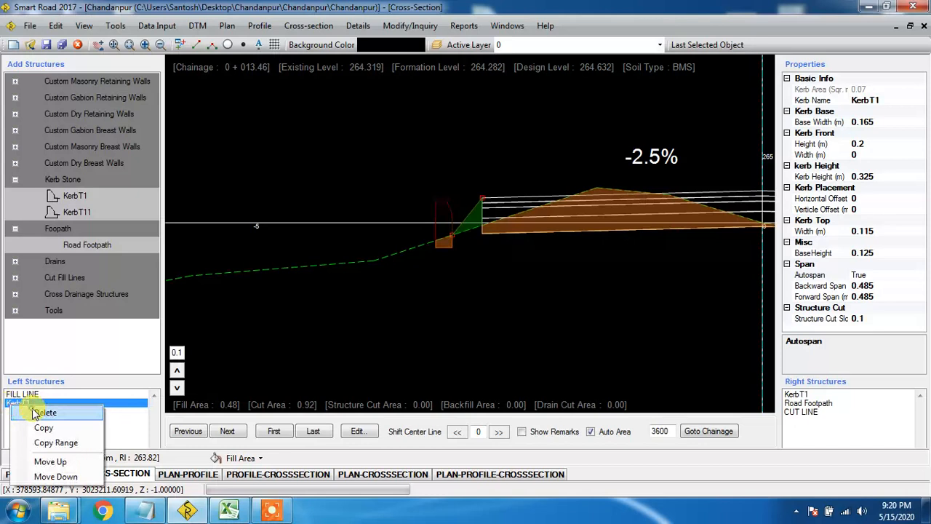
{"action": "left_click", "coordinate": [422, 214]}
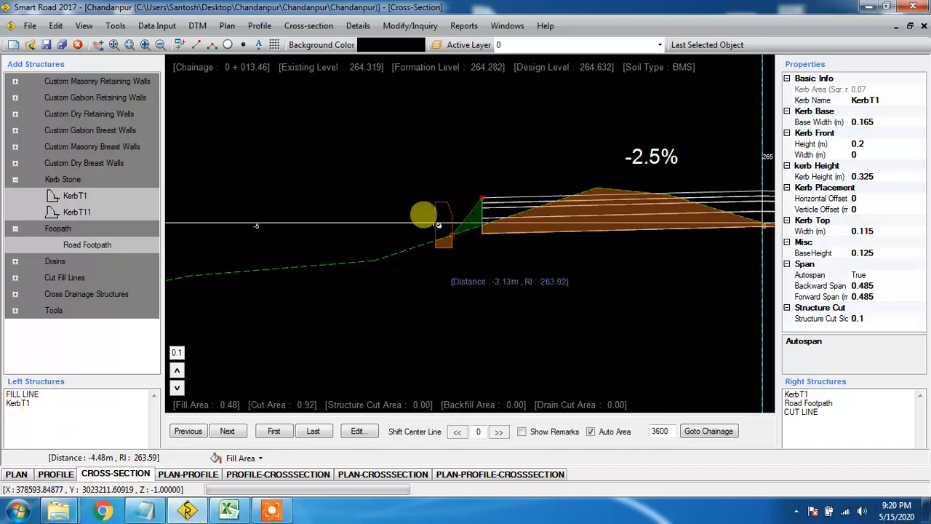
{"action": "right_click", "coordinate": [16, 405]}
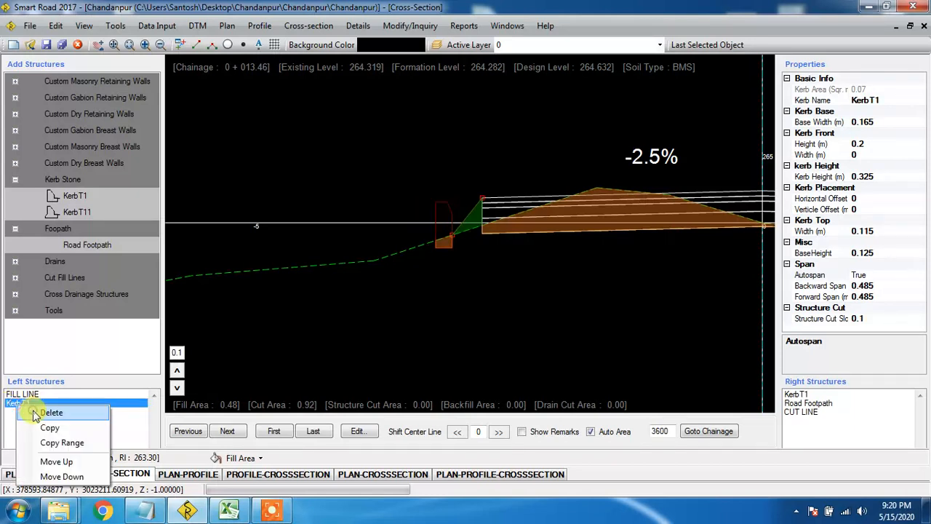
{"action": "left_click", "coordinate": [36, 412]}
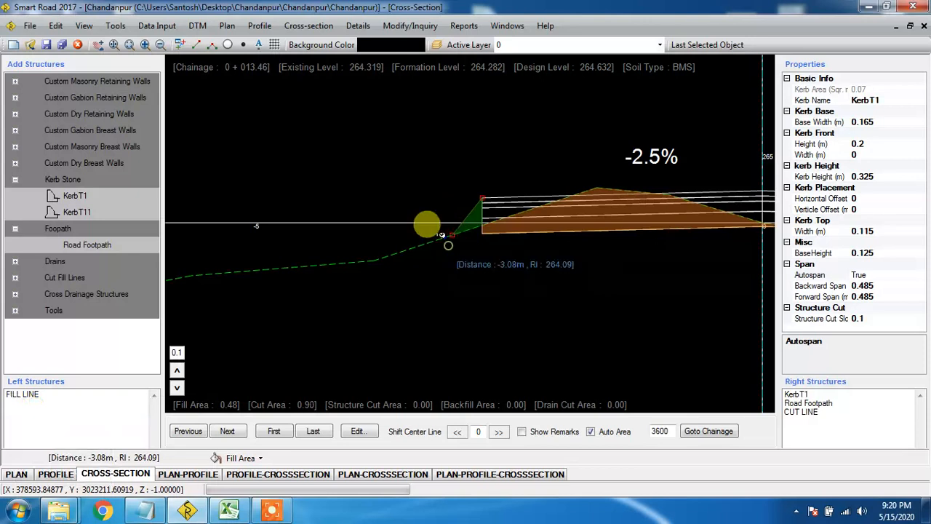
Add kerb stone KerbT1 after the left fill line at chainage 0+013.46 and move it up ahead of the fill line
{"action": "left_click", "coordinate": [442, 235]}
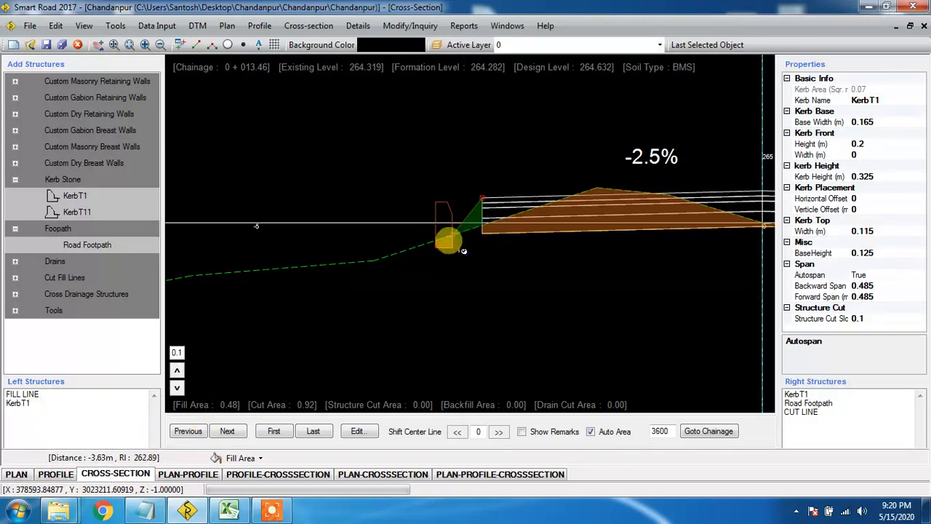
{"action": "left_click", "coordinate": [17, 405]}
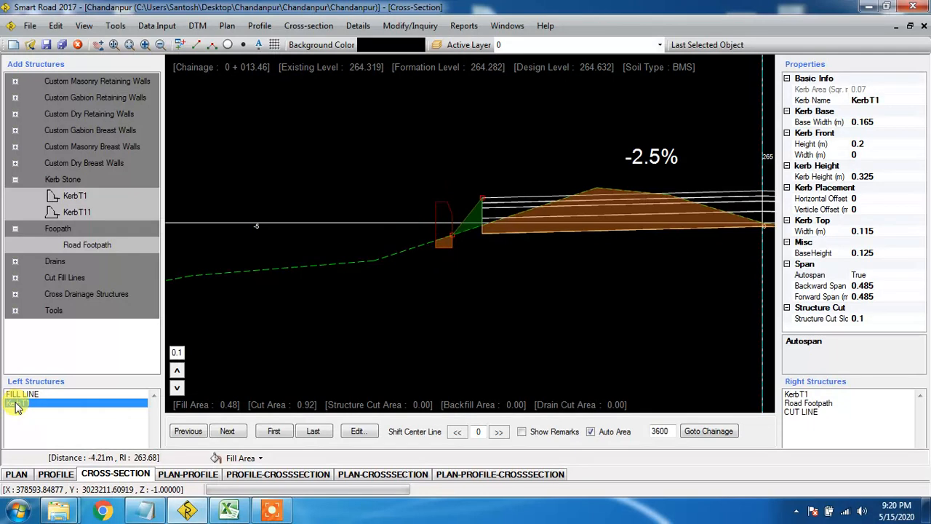
{"action": "left_click", "coordinate": [445, 215]}
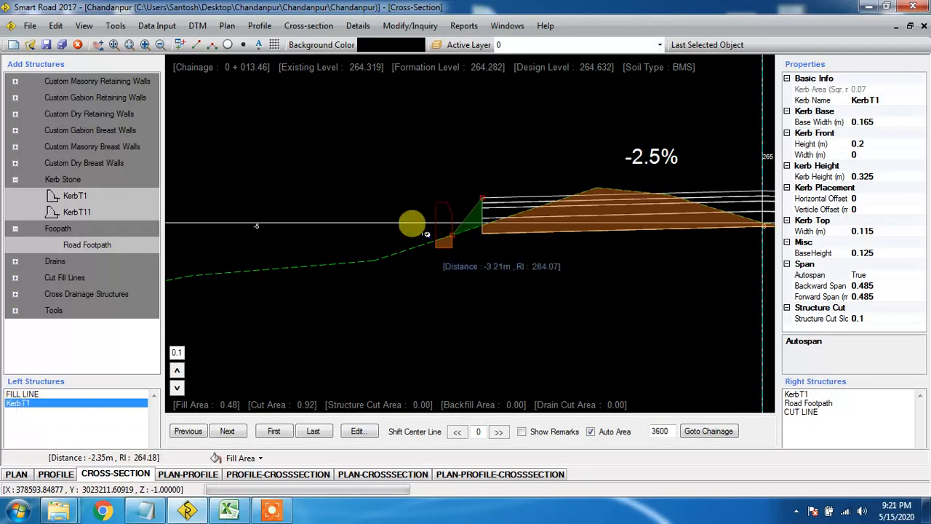
{"action": "left_click", "coordinate": [24, 405]}
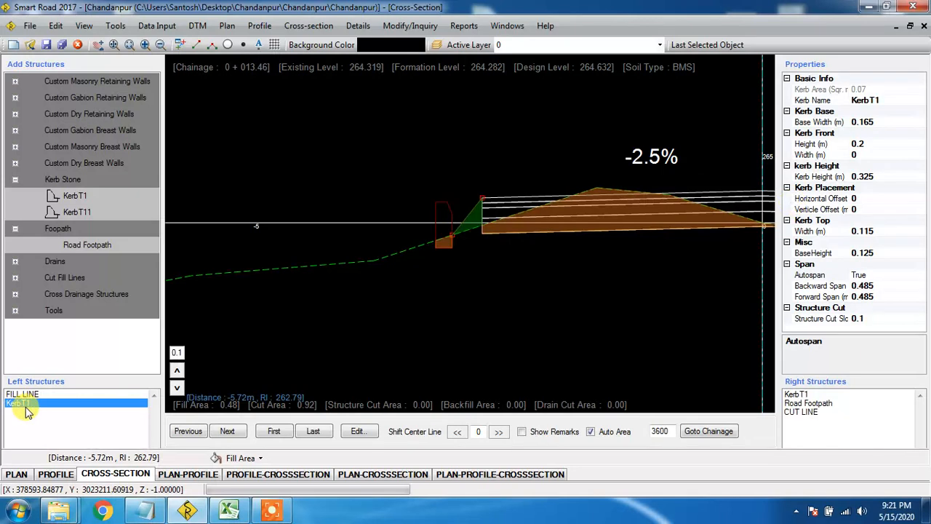
{"action": "right_click", "coordinate": [29, 411]}
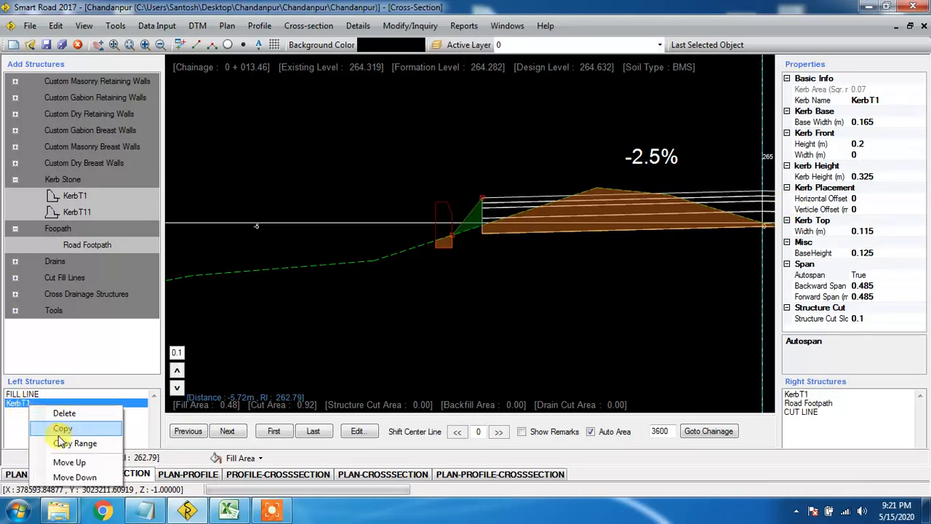
{"action": "left_click", "coordinate": [69, 462]}
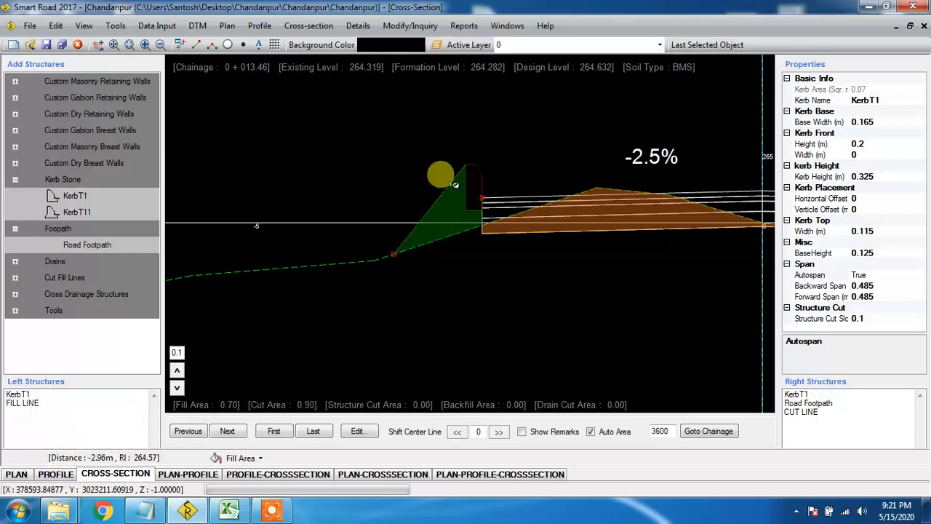
Add a road footpath on the left side and move it up one place, between KerbT1 and the fill line
{"action": "left_click", "coordinate": [120, 245]}
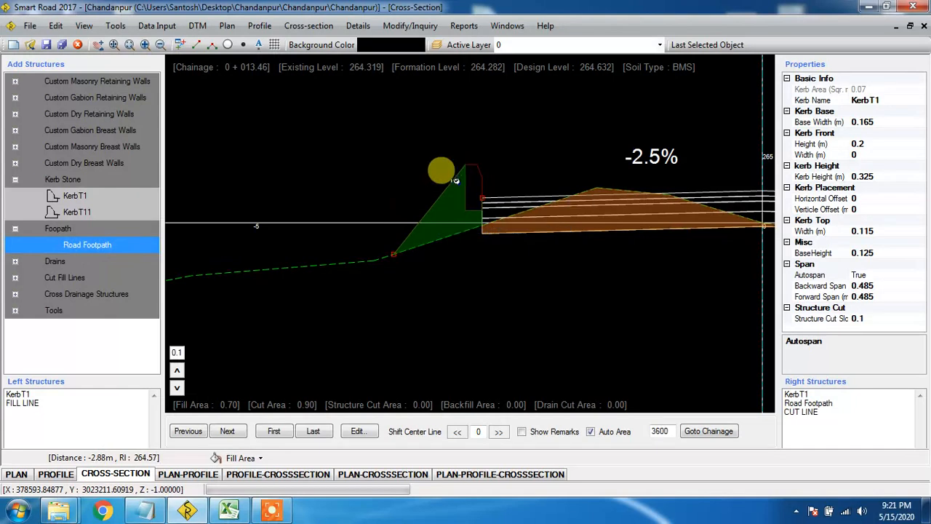
{"action": "left_click", "coordinate": [393, 254]}
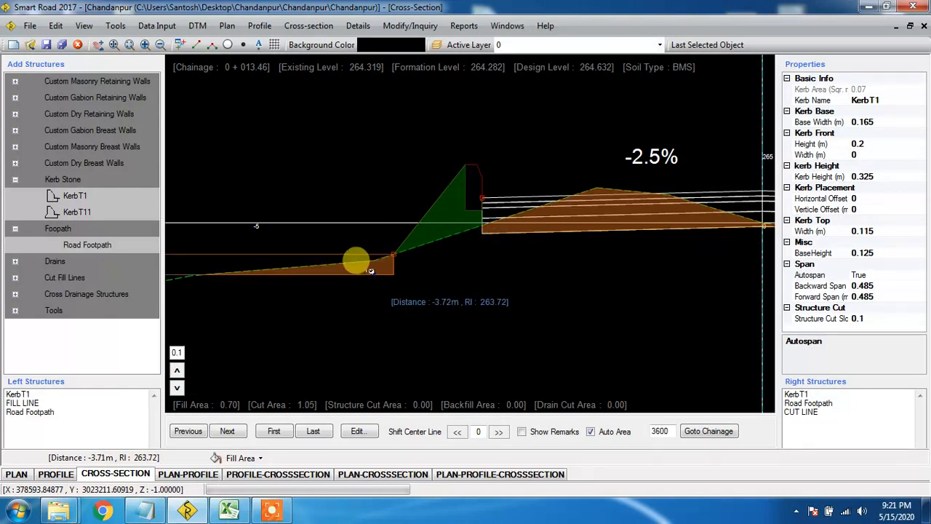
{"action": "left_click", "coordinate": [34, 412]}
{"action": "right_click", "coordinate": [55, 414]}
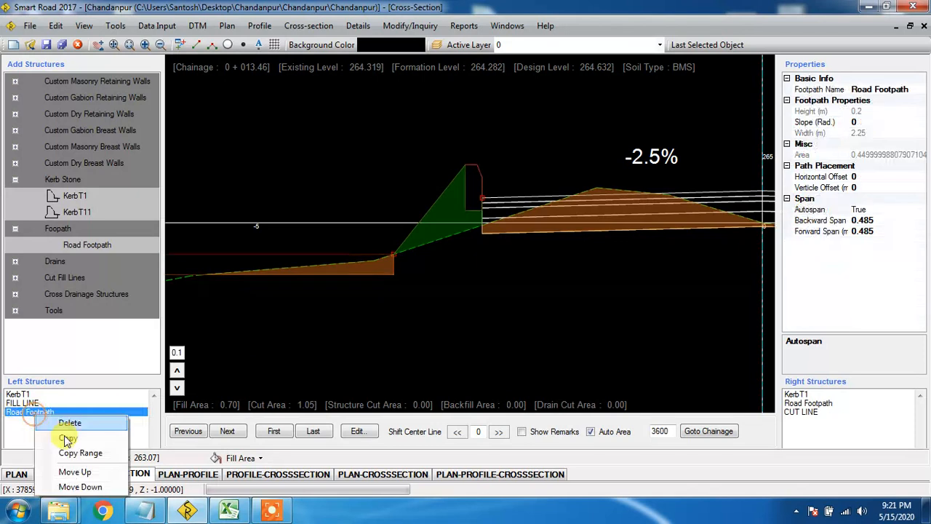
{"action": "left_click", "coordinate": [72, 472]}
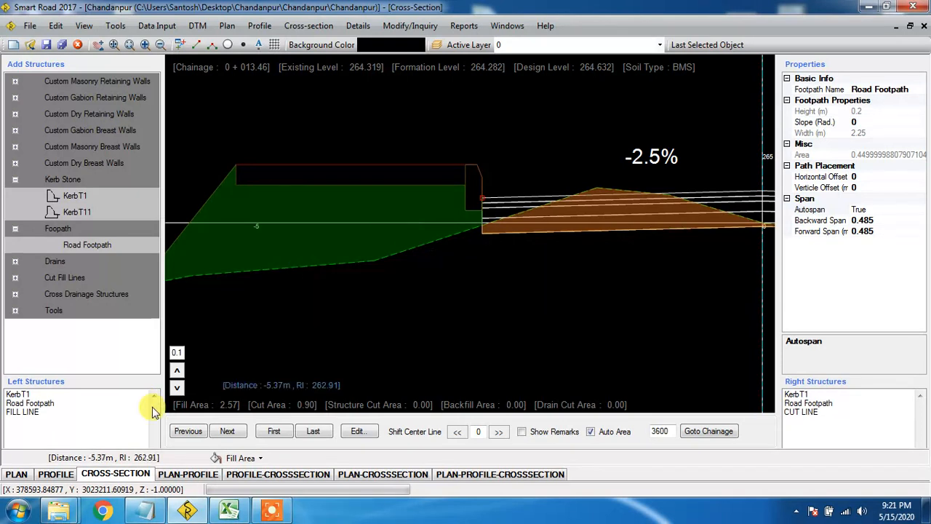
{"action": "left_click", "coordinate": [427, 281]}
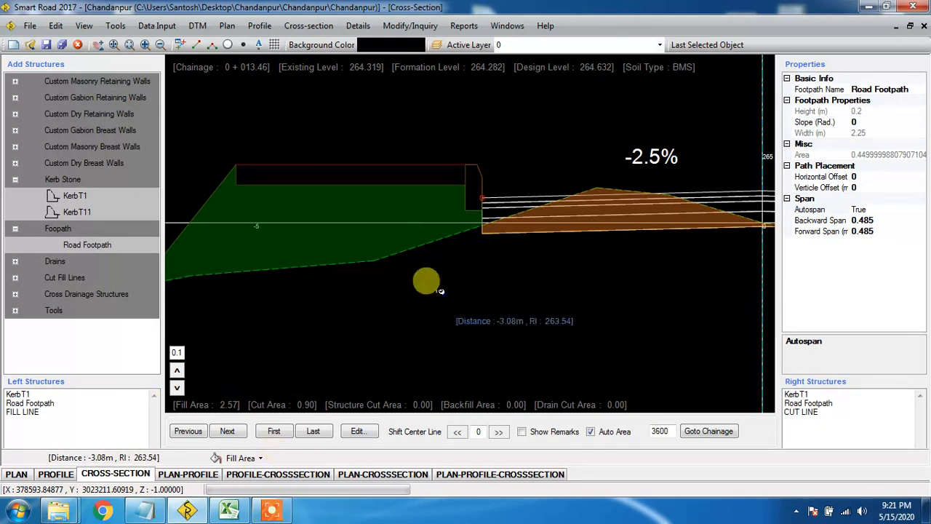
{"action": "left_click", "coordinate": [18, 396]}
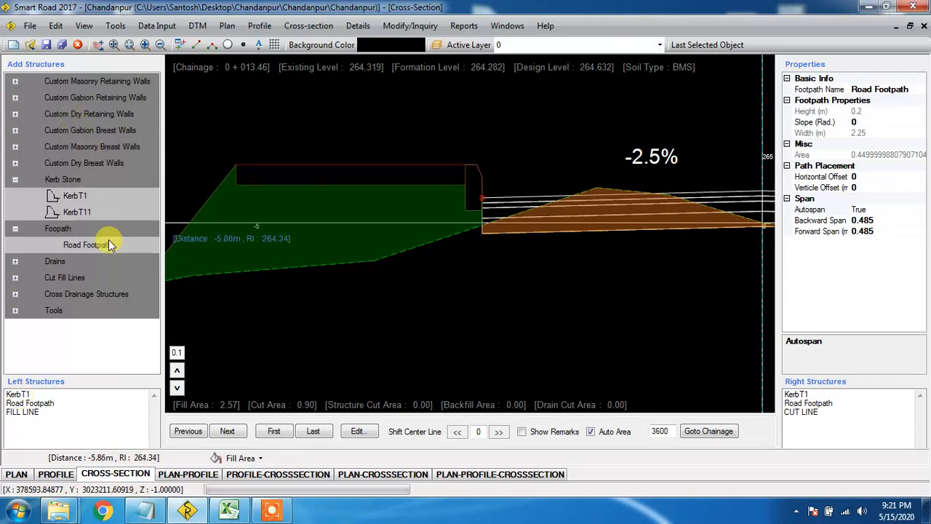
{"action": "left_click", "coordinate": [277, 513]}
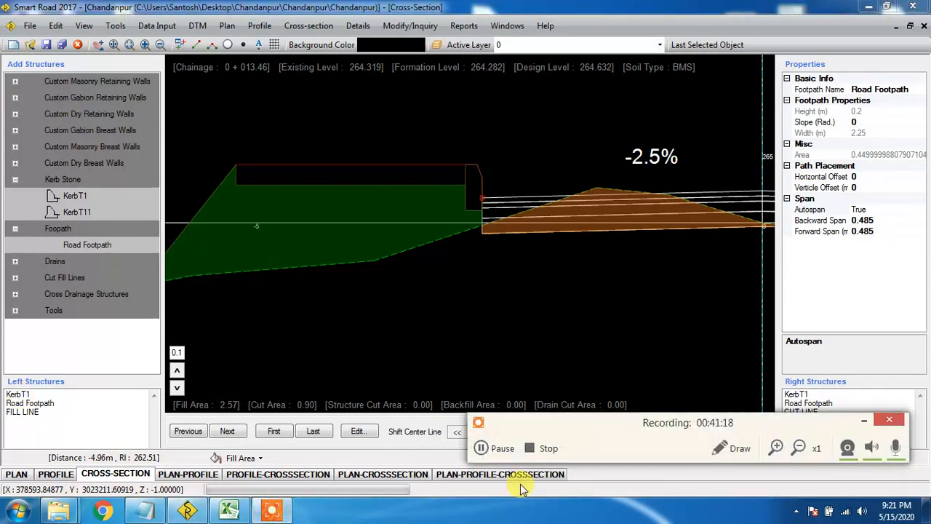